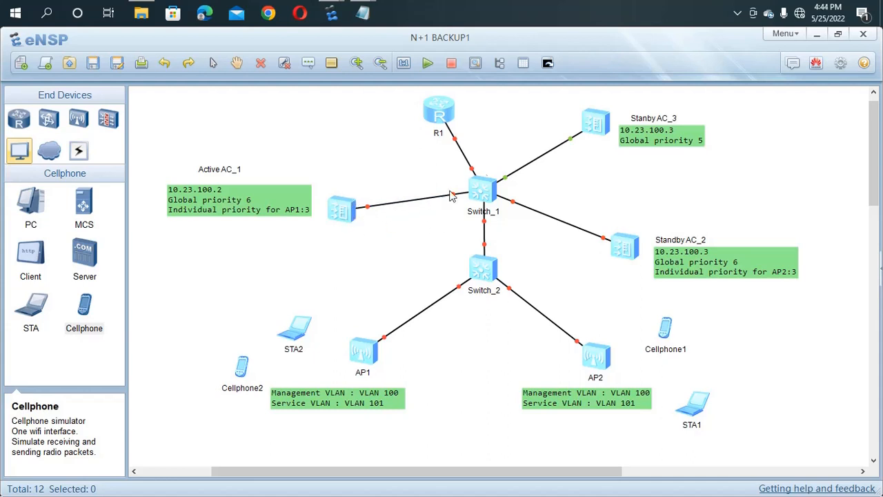
Step: Place a new AC6005 controller near Active AC_1 and add an AP4050 access point
left_click(76, 122)
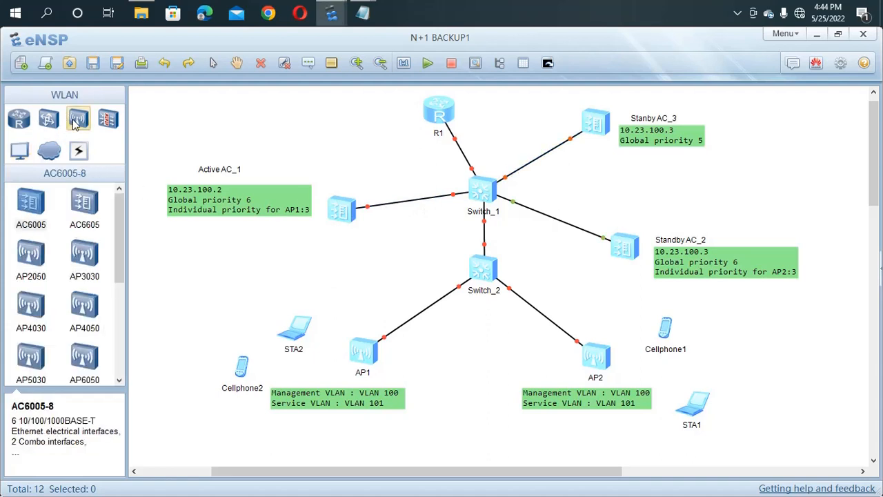
left_click_drag(30, 207, 197, 150)
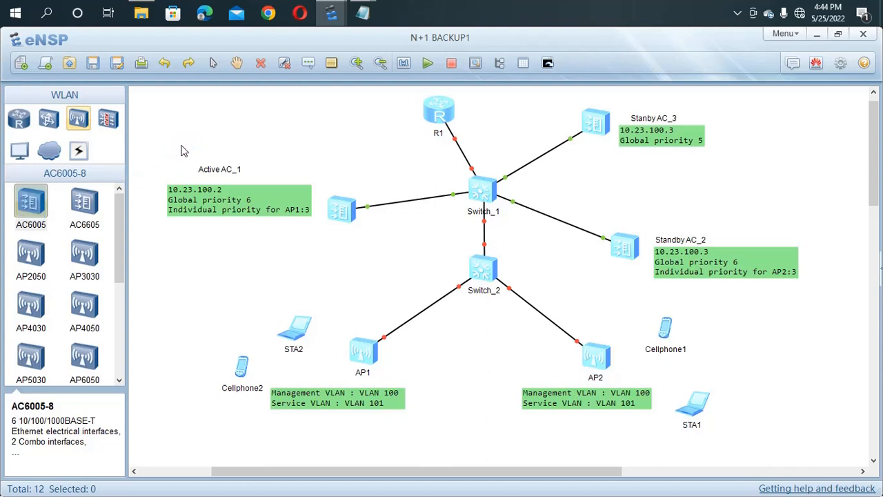
left_click(190, 146)
left_click_drag(192, 145, 202, 124)
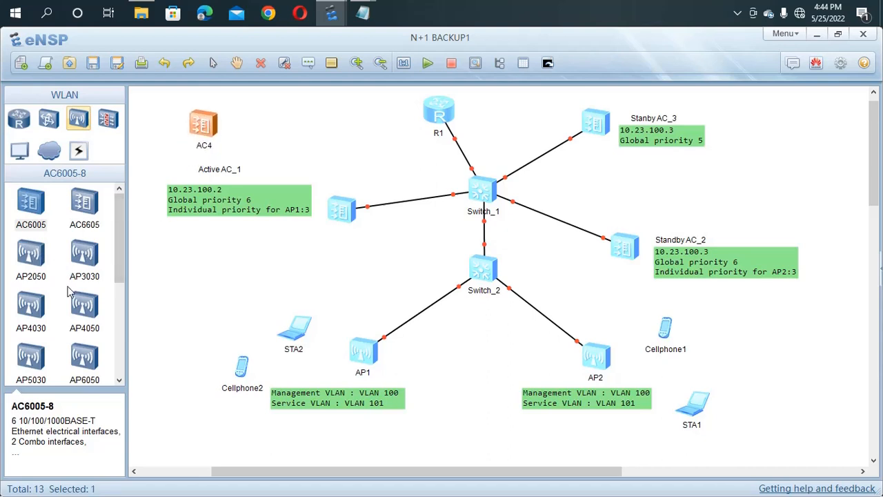
left_click(78, 309)
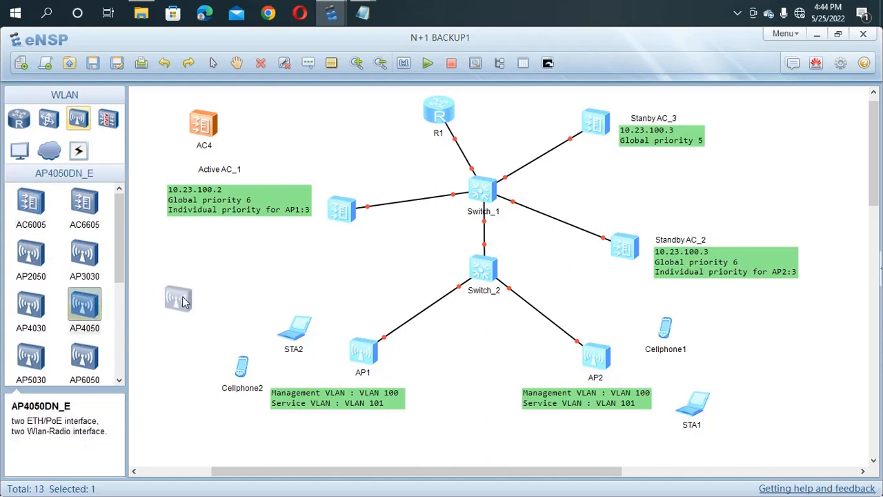
left_click(188, 297)
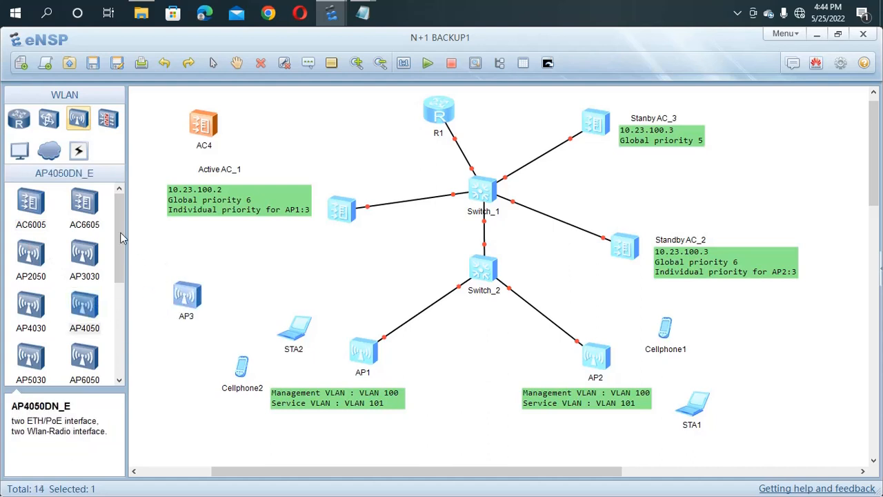
left_click(18, 149)
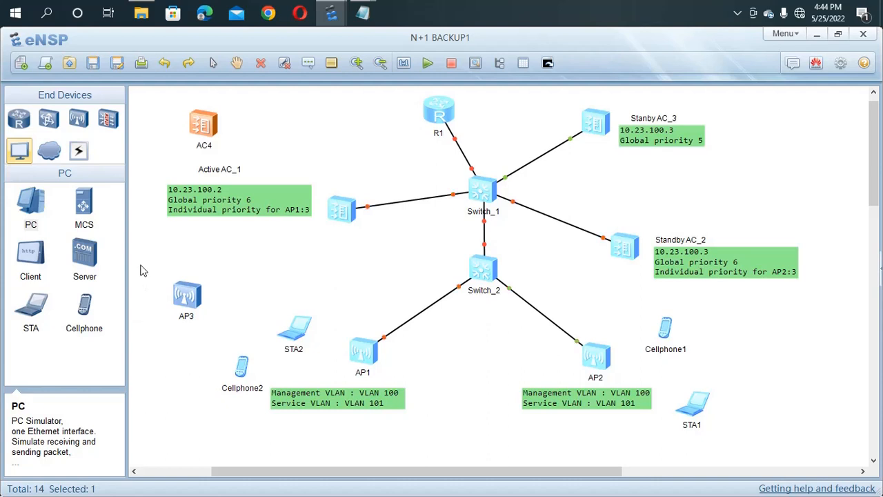
Step: Delete the newly added AP3 access point and AC4 controller from the topology
left_click_drag(140, 267, 226, 330)
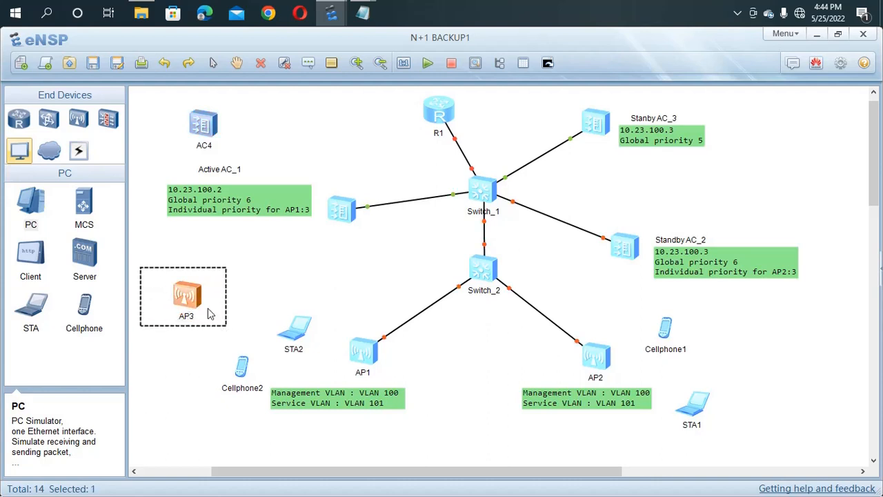
right_click(210, 314)
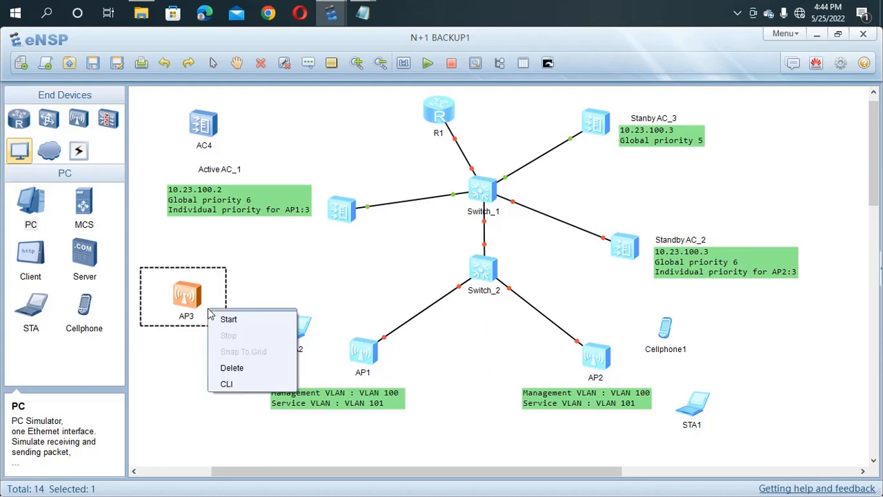
left_click(232, 367)
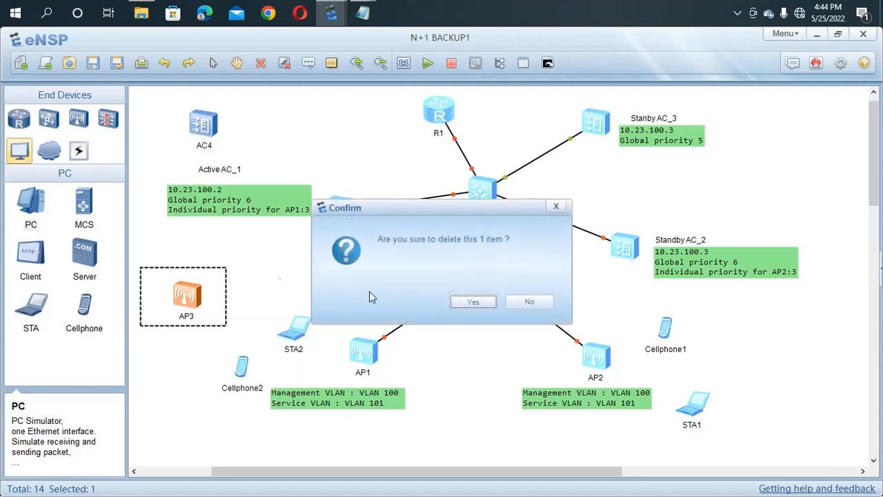
left_click(472, 302)
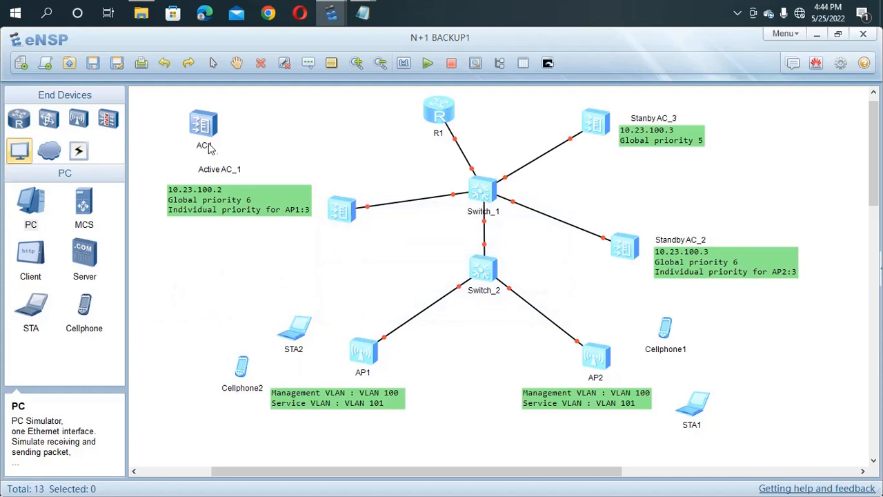
left_click_drag(164, 96, 259, 171)
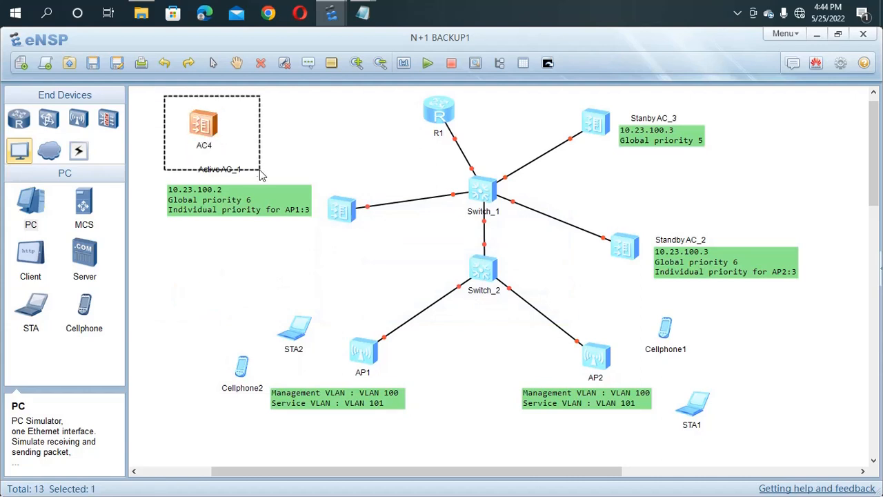
right_click(234, 140)
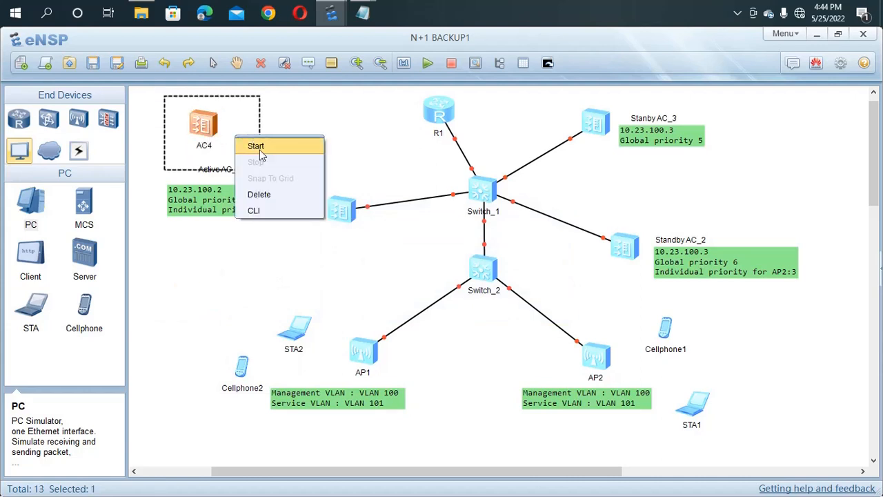
left_click(267, 195)
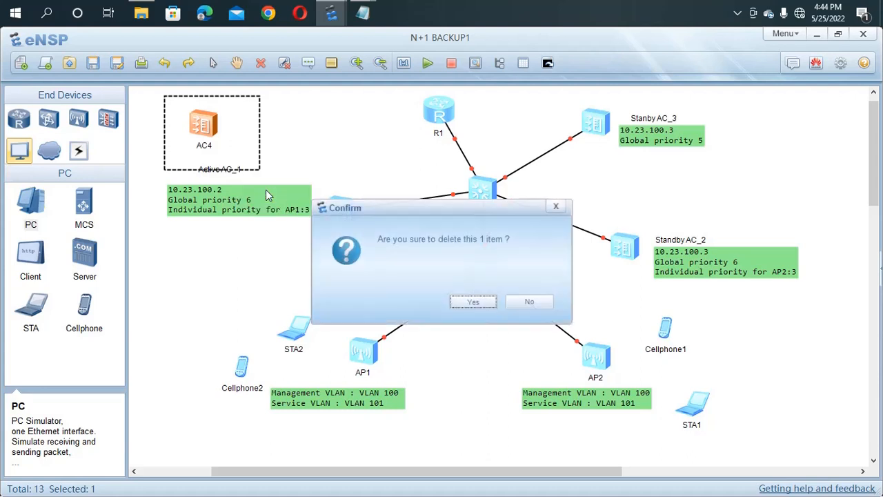
left_click(464, 303)
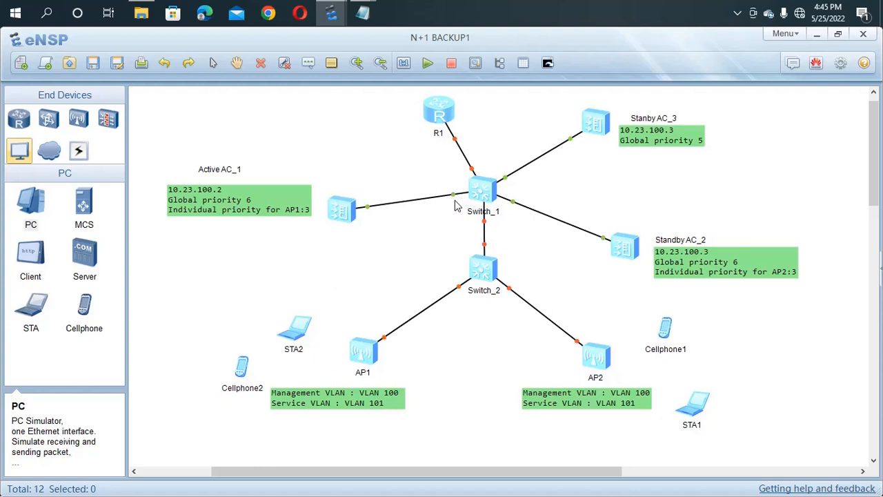
Step: Open the Active AC_1 console, enlarge its window and log on to fresh prompts
double_click(350, 209)
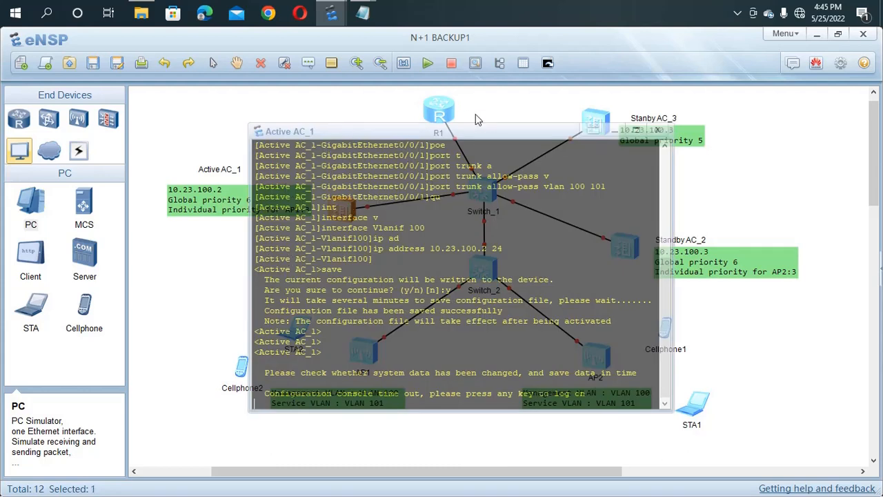
left_click_drag(490, 131, 350, 135)
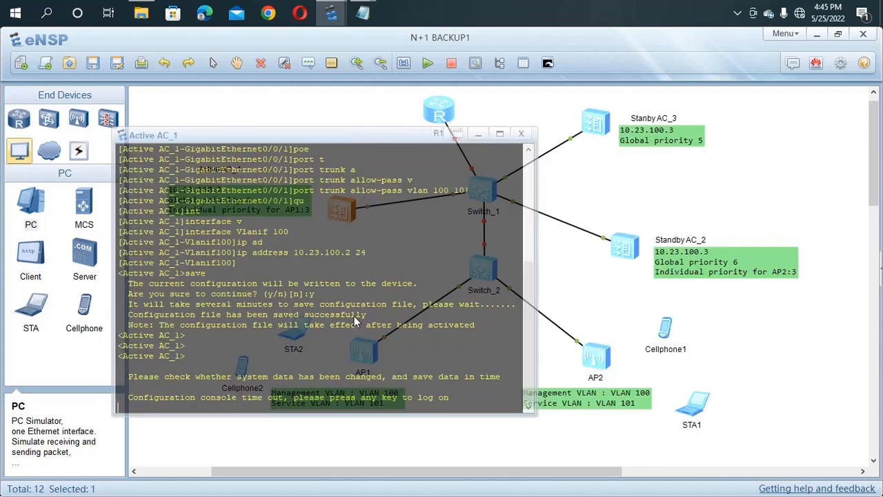
key("Return")
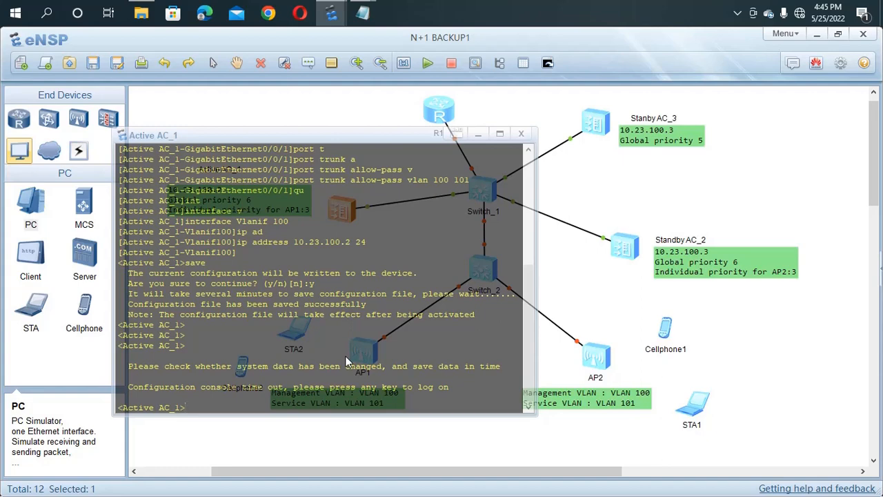
scroll(222, 347, "up", 2)
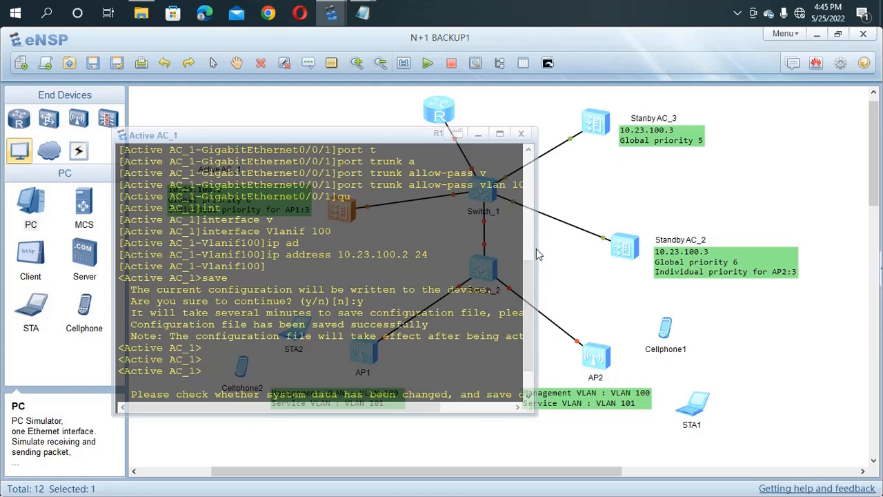
left_click_drag(539, 255, 610, 255)
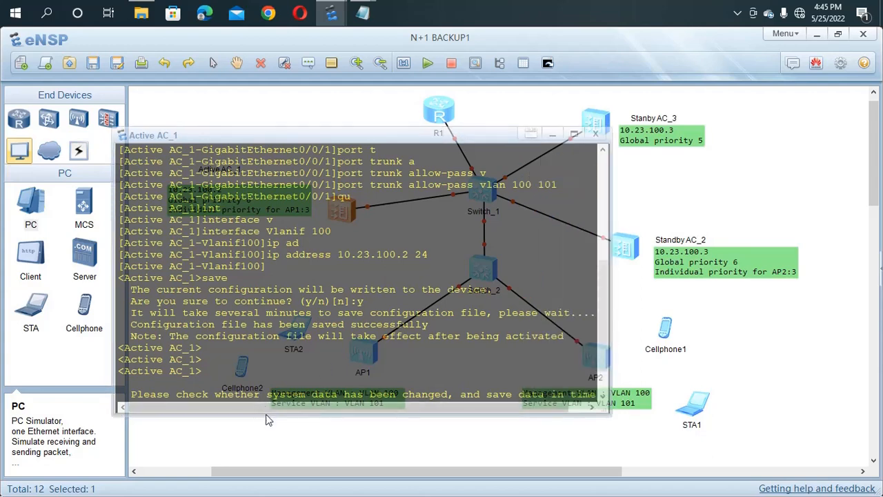
left_click_drag(266, 415, 272, 453)
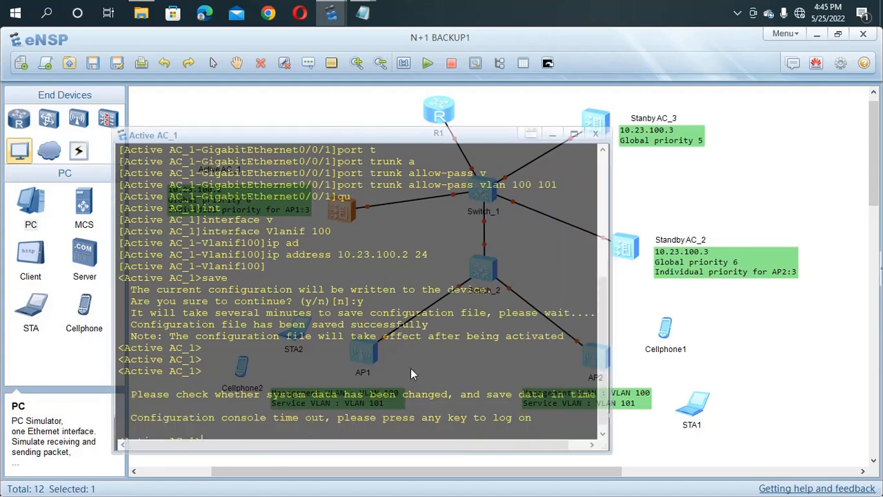
key("Return")
key("Return")
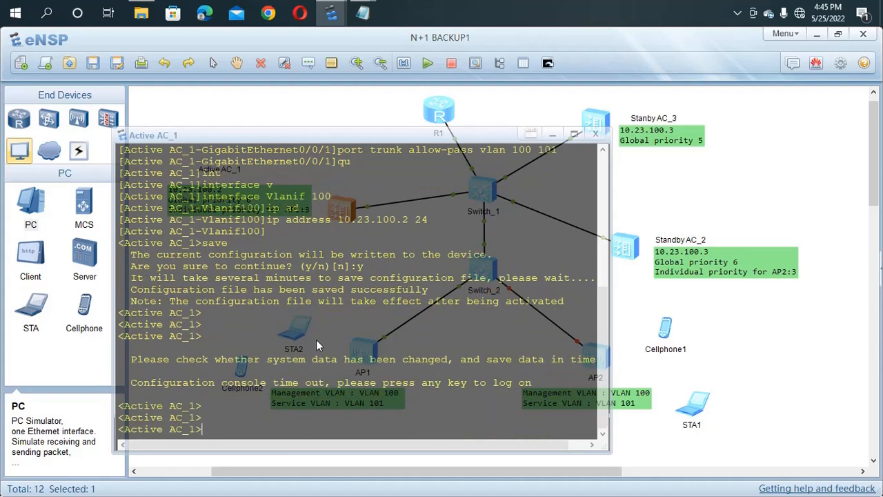
left_click(732, 292)
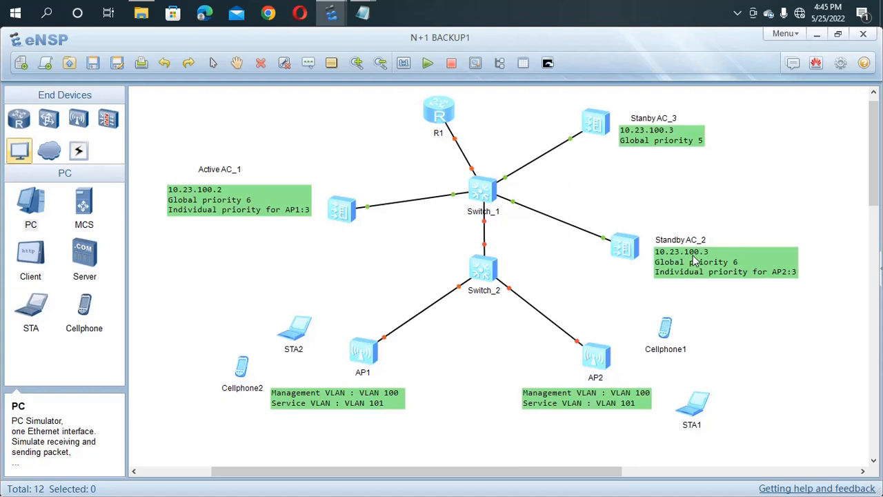
Step: Ping 10.23.100.2 from Active AC_1 and confirm 0.00% packet loss
double_click(352, 217)
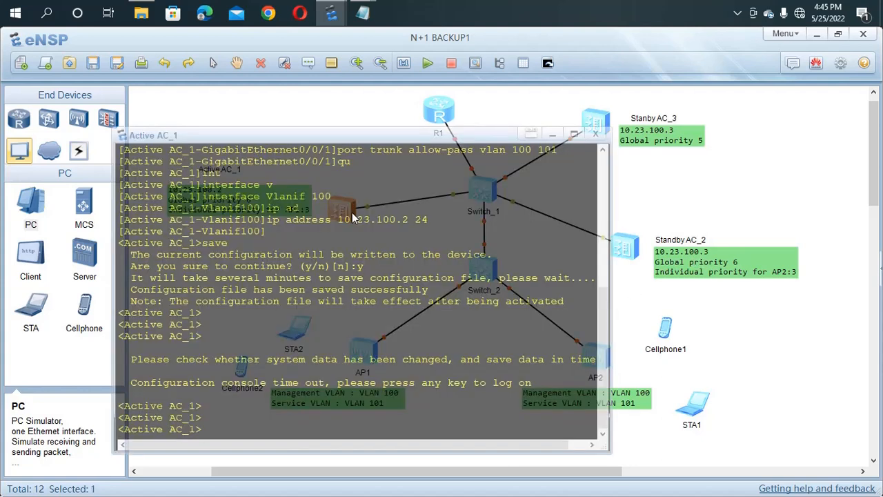
type("ping 10.23.100.3")
key("BackSpace")
type("2")
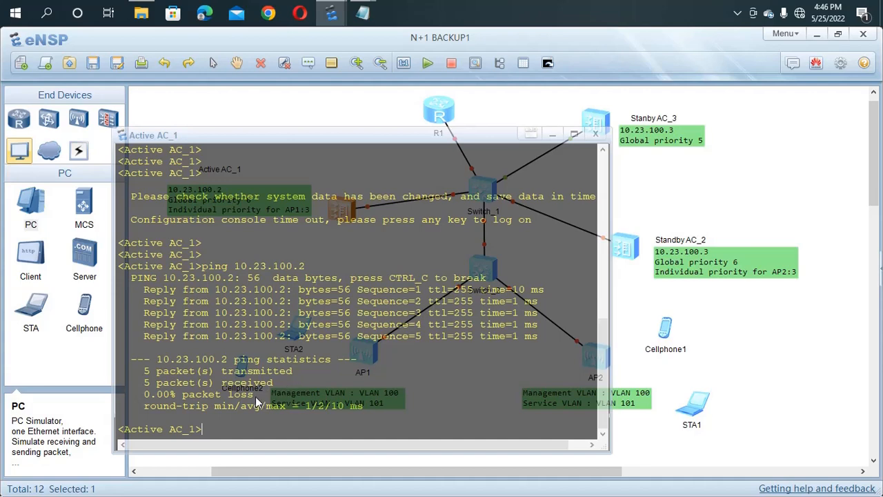
left_click_drag(256, 397, 192, 393)
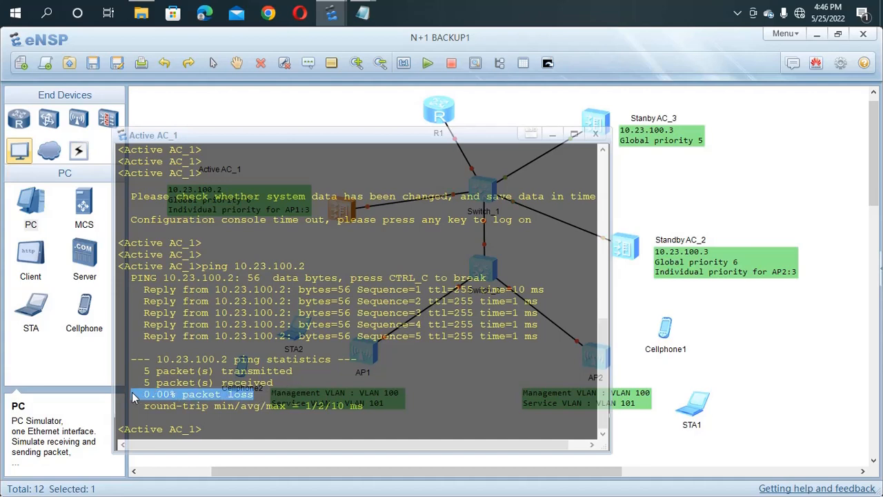
left_click(665, 208)
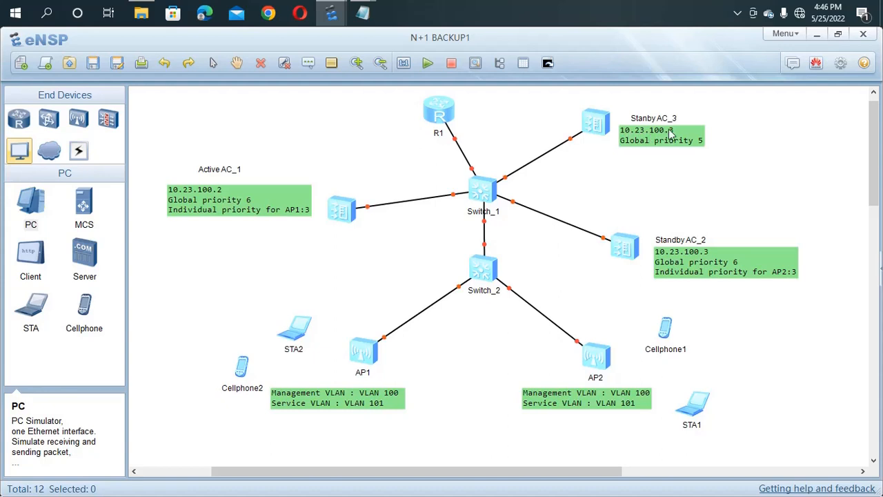
Step: Ping 10.23.100.3 from Active AC_1 by editing the recalled command
double_click(340, 213)
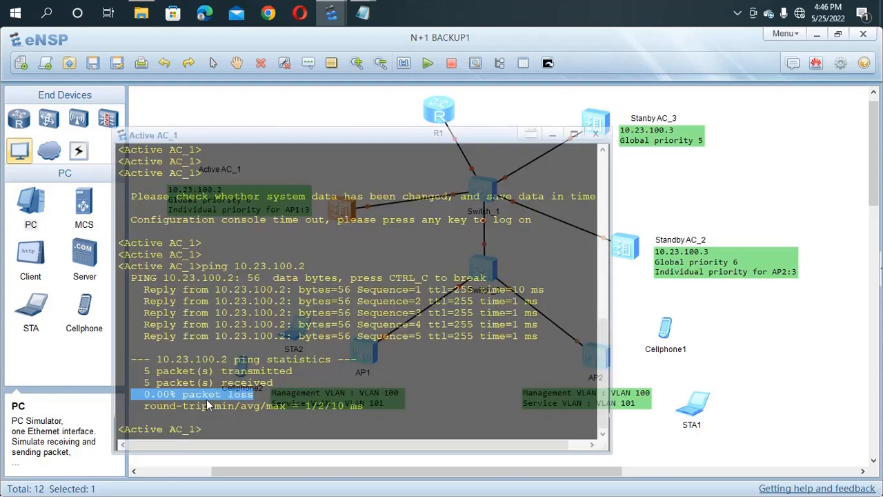
left_click(213, 432)
key("Up")
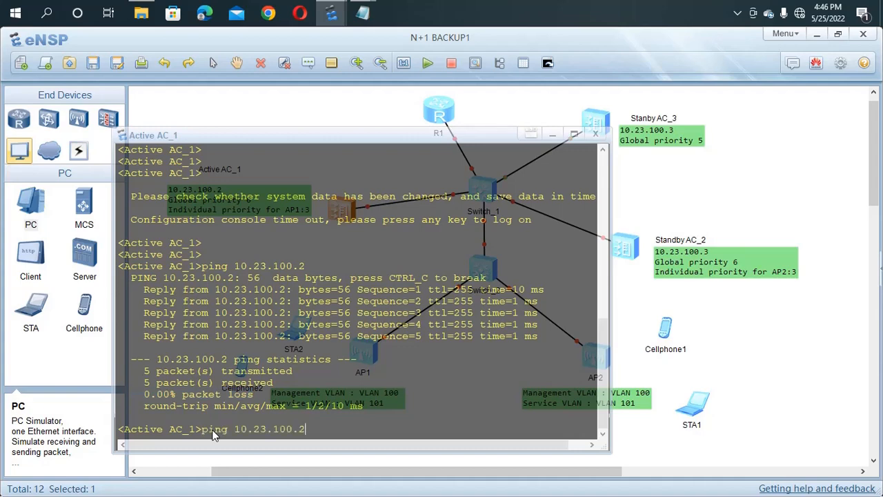
key("BackSpace")
type("3")
key("Return")
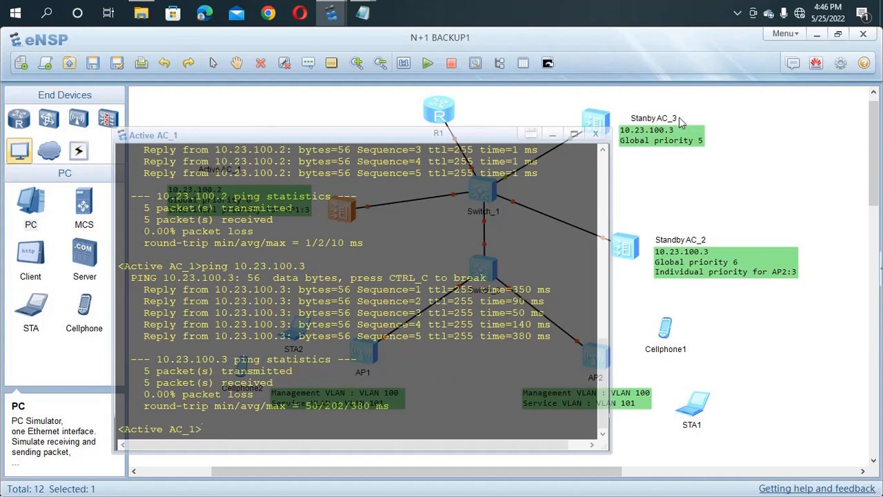
left_click(674, 153)
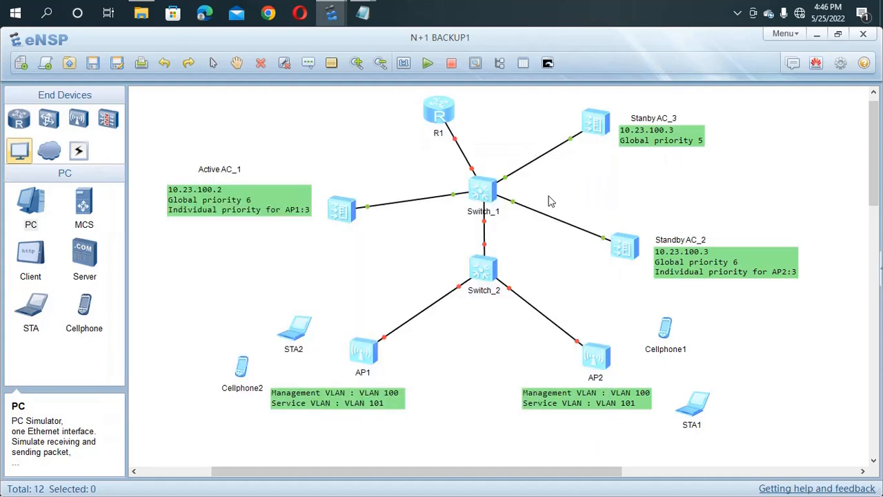
Step: Run dis cu on Switch_1, page through it checking the Vlanif102 lines, then close the console
double_click(481, 195)
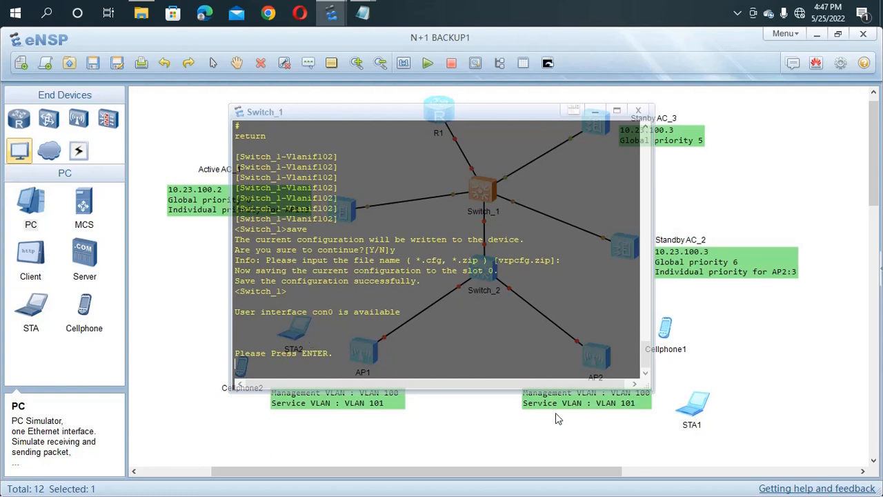
key("Return")
key("Return")
key("Return")
key("Return")
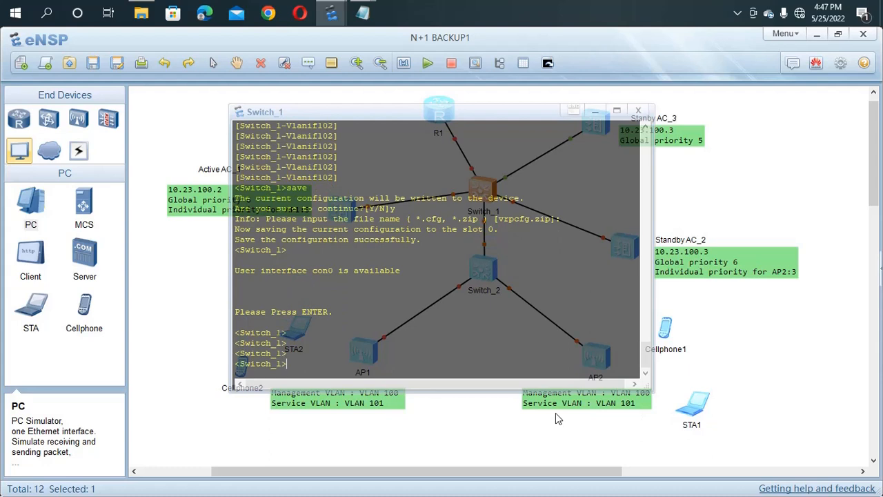
type("dis cu")
key("Return")
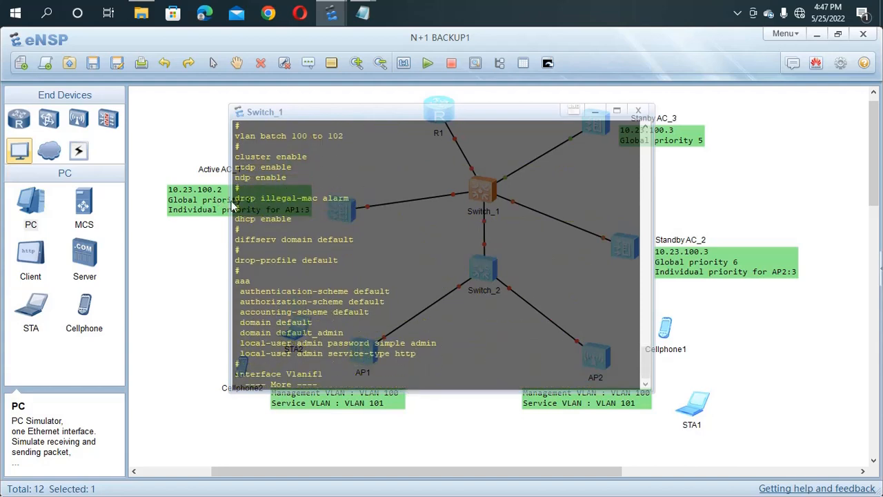
key("Return")
key("Return")
key("Return")
key("Return")
key("Return")
key("Return")
key("Return")
key("Return")
key("Return")
key("Return")
key("Return")
key("Return")
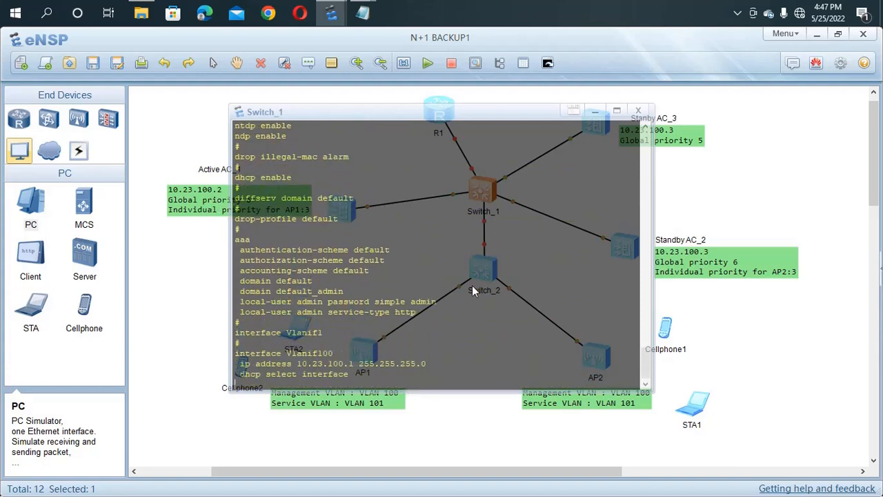
key("Return")
key("Return")
key("Return")
key("Return")
key("Return")
key("Return")
key("Return")
key("Return")
key("Return")
key("Return")
key("Return")
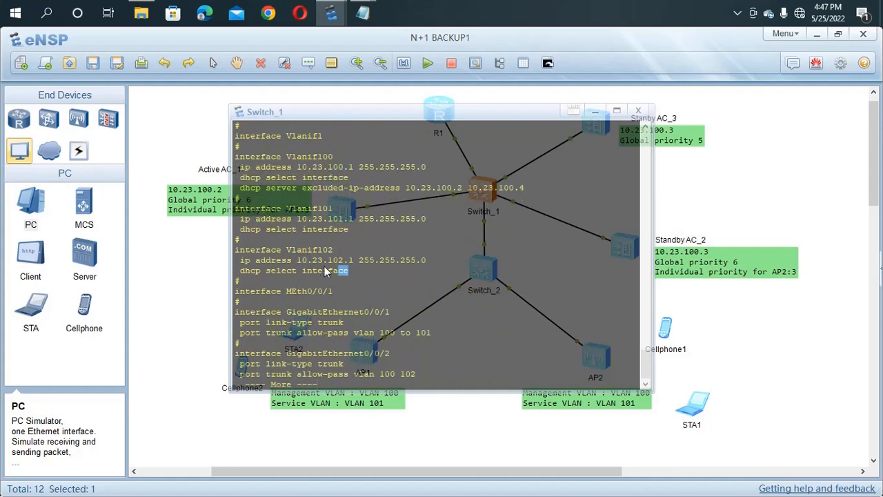
left_click_drag(325, 266, 233, 256)
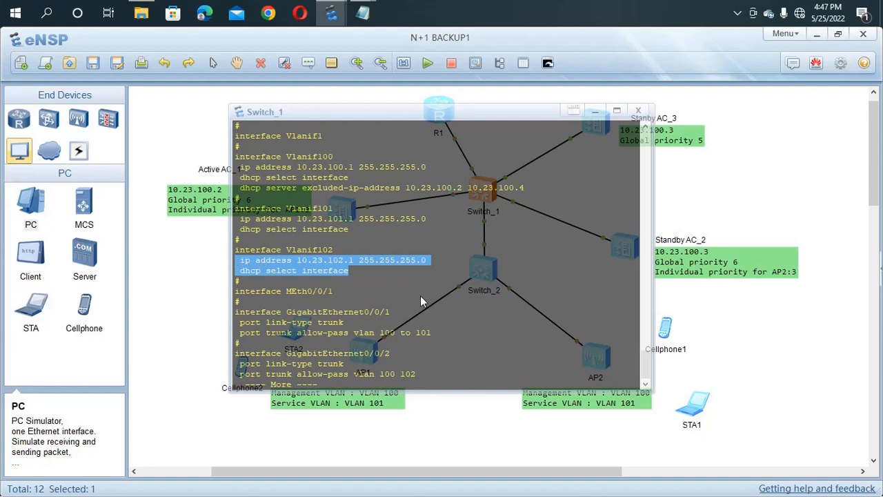
key("Return")
key("Return")
key("Return")
key("Return")
key("Return")
key("Return")
key("Return")
key("Return")
key("Return")
key("Return")
key("Return")
key("Return")
key("Return")
key("Return")
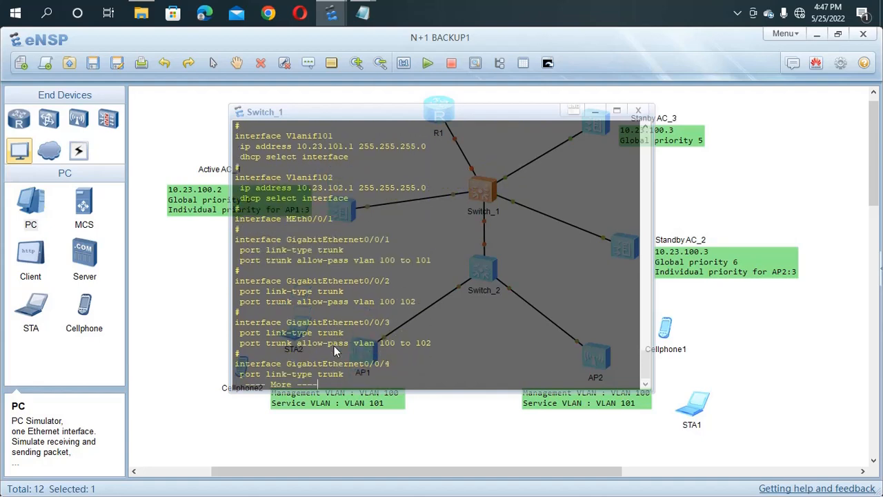
key("Return")
key("Return")
key("Return")
key("Return")
key("Return")
key("Return")
key("Return")
key("Return")
key("Return")
key("Return")
key("Return")
key("Return")
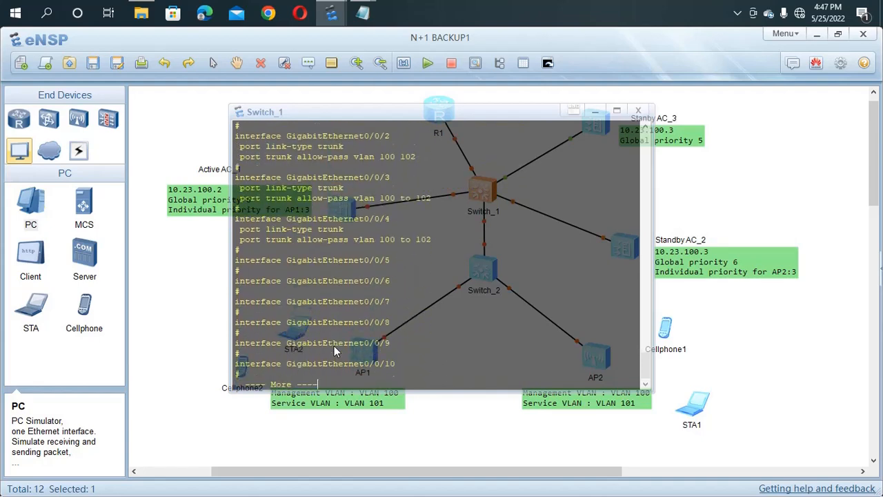
left_click(193, 334)
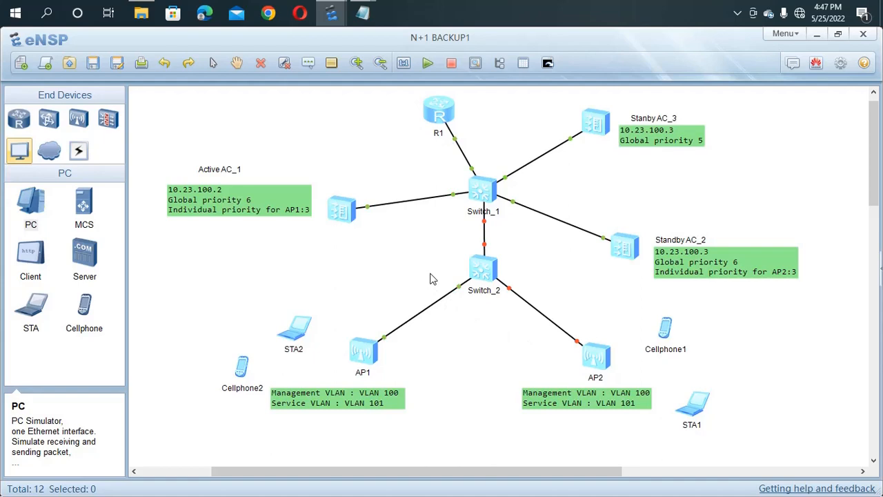
Step: Open the Active AC_1 command line and enter system view and then WLAN view
double_click(343, 214)
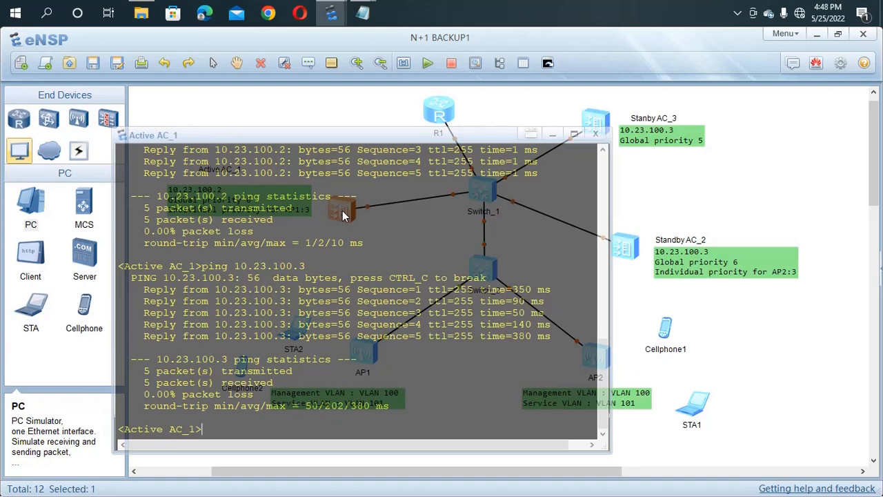
type("sys")
key("Return")
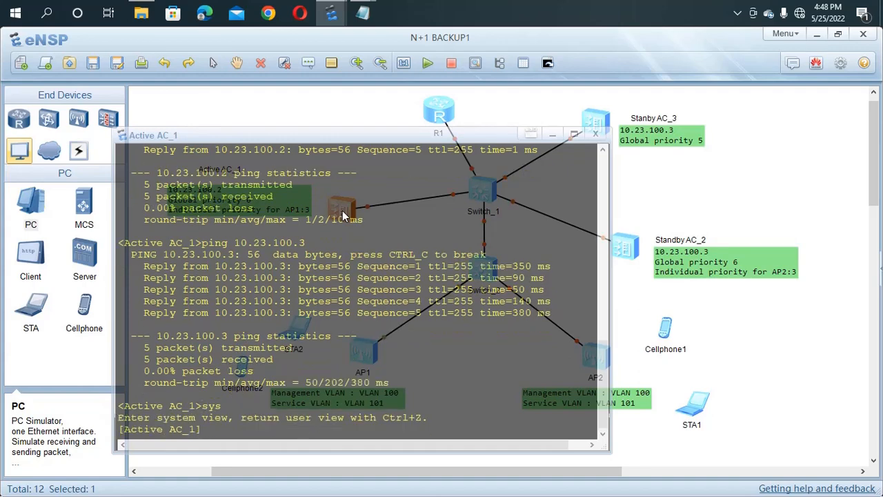
type("wla")
key("Return")
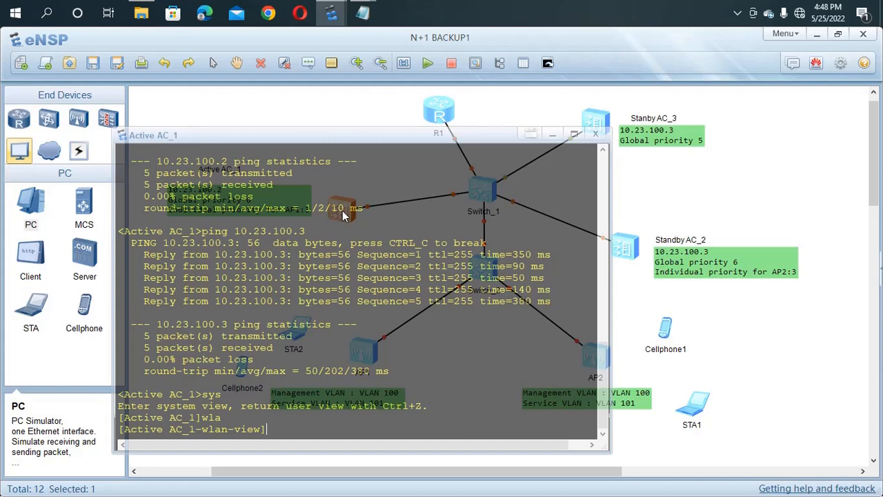
Step: Create AP group ap-group1 and quit back to WLAN view
type("ap-g")
key("Tab")
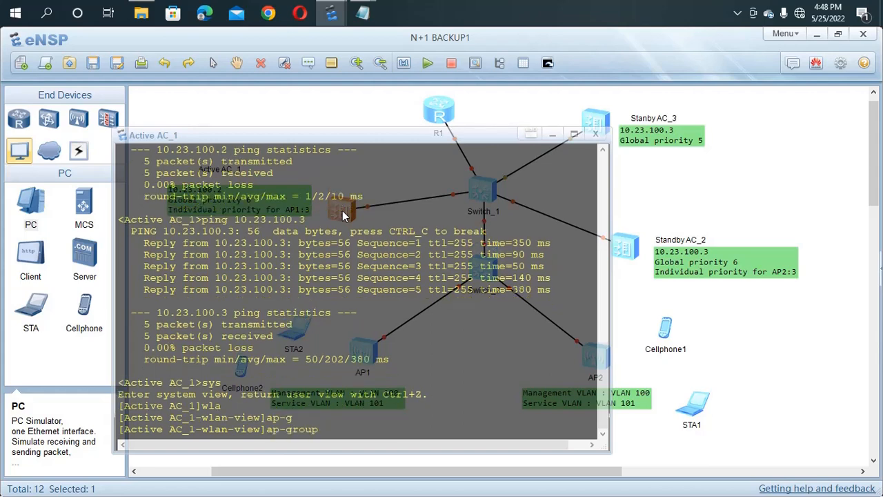
type("na")
key("Tab")
type("ap")
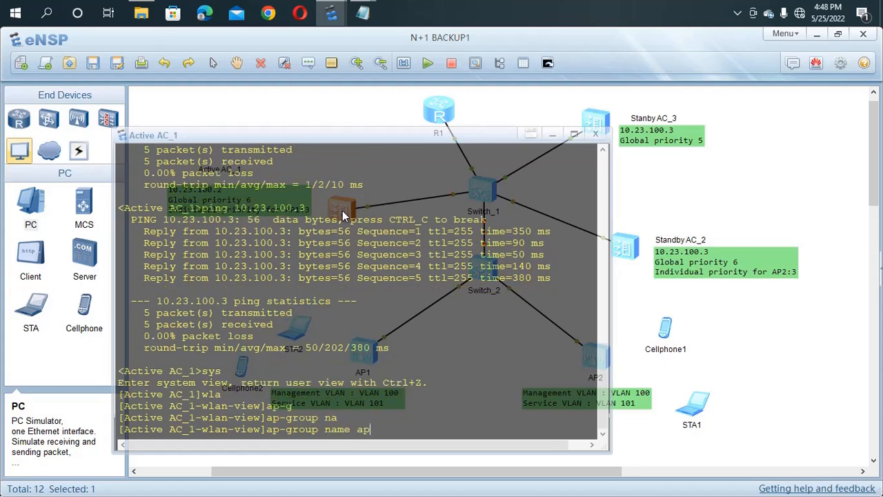
type("-g")
key("Tab")
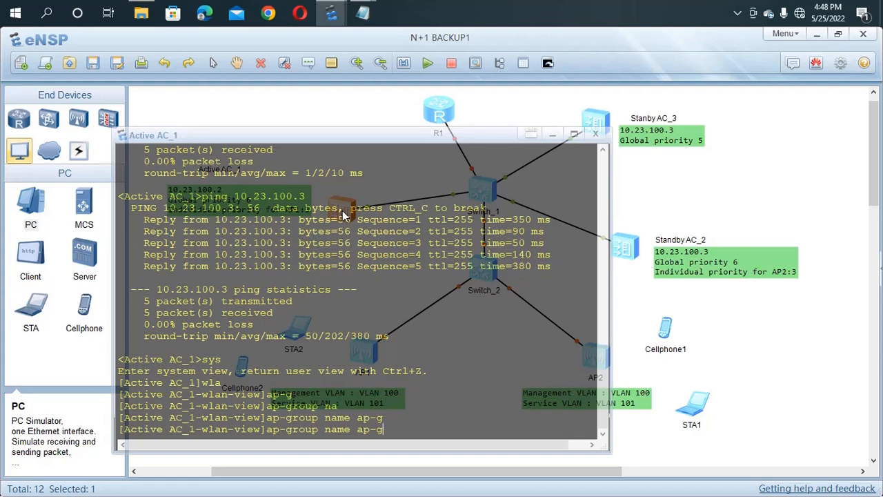
type("roup1")
key("Return")
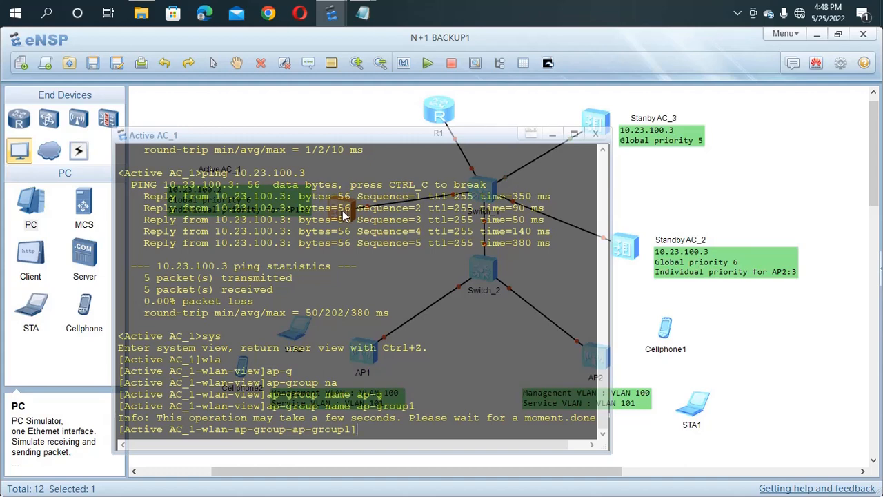
type("qu")
key("Return")
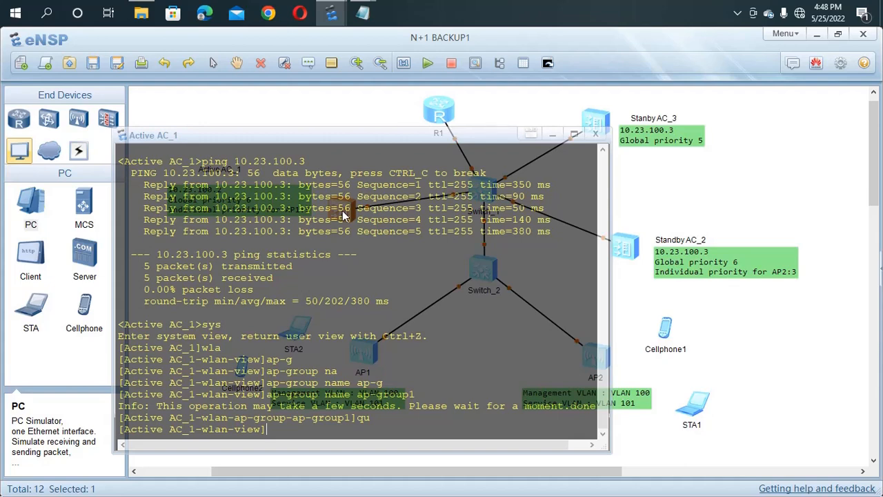
Step: Create and enter regulatory domain profile domain1
type("re")
key("Tab")
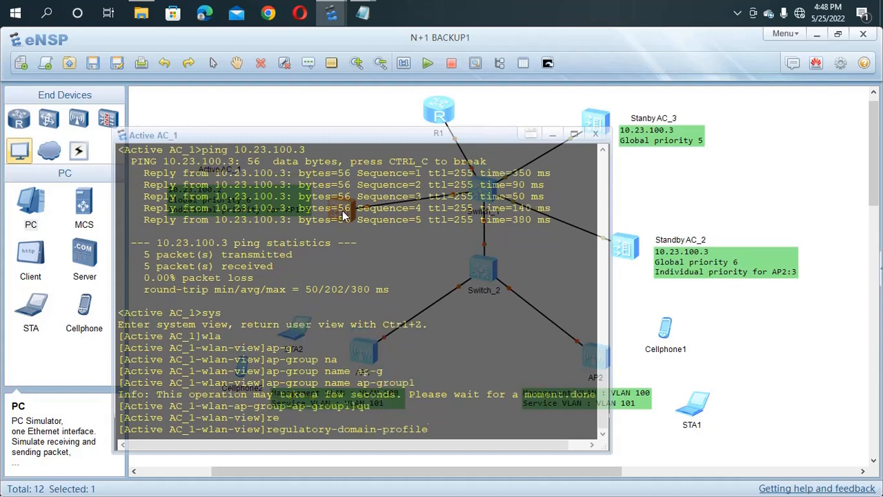
type("na")
key("Tab")
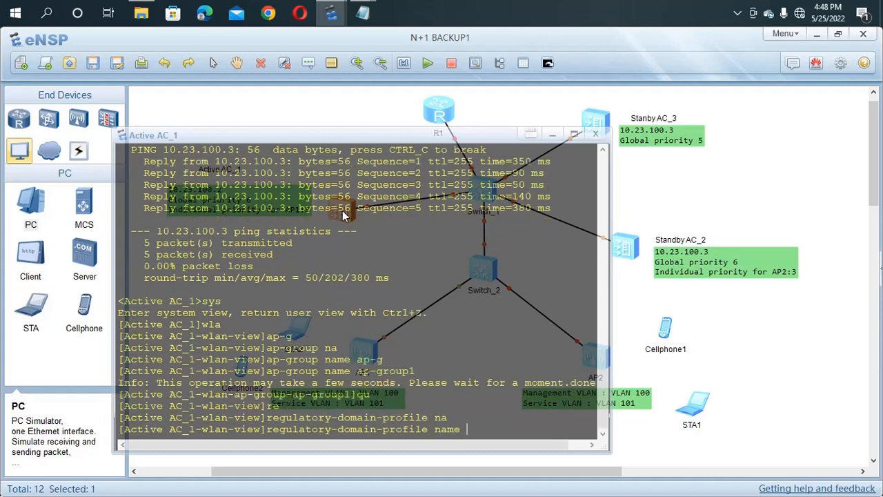
type("dom")
key("Tab")
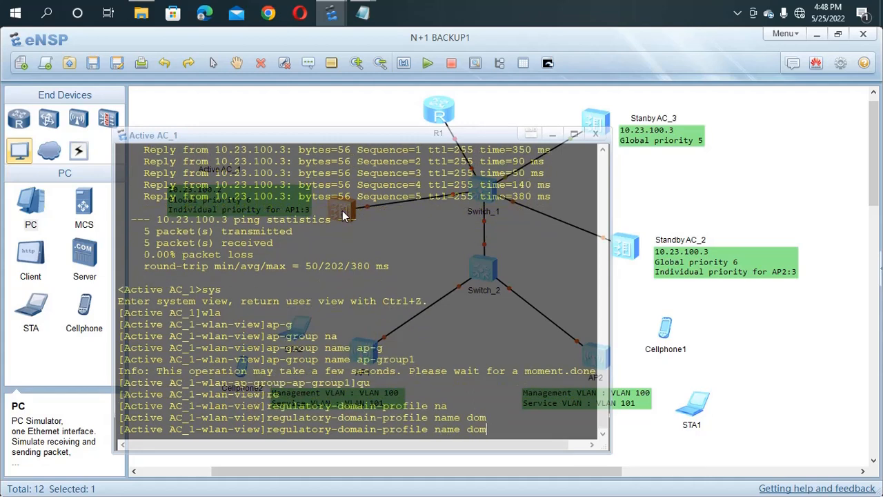
type("ain1")
key("Return")
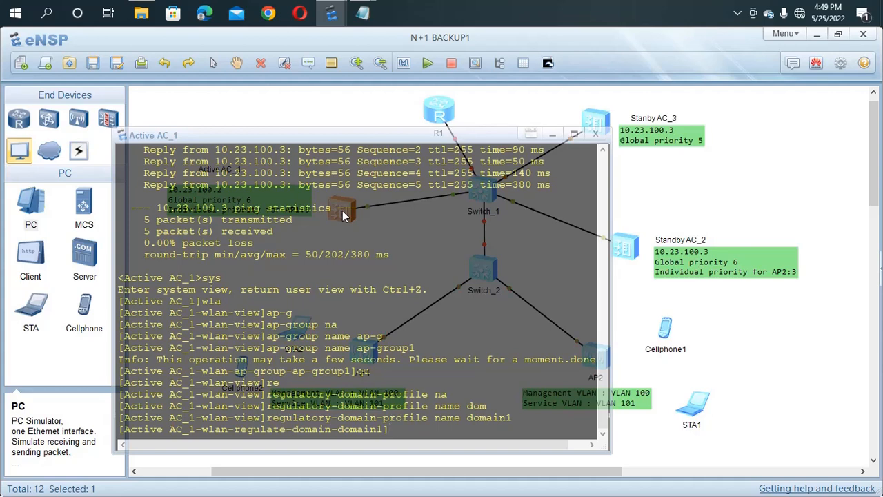
Step: List the available country codes with 'country-code ?' and page through the list
type("cou")
key("Tab")
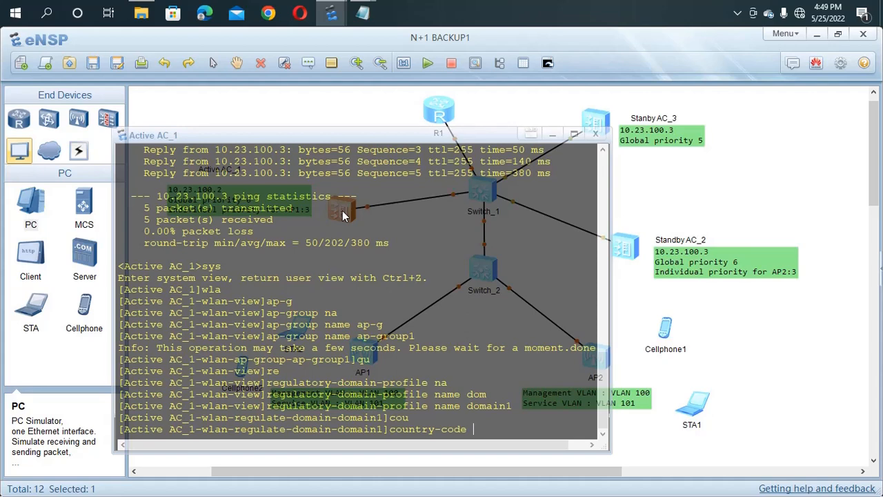
type("?")
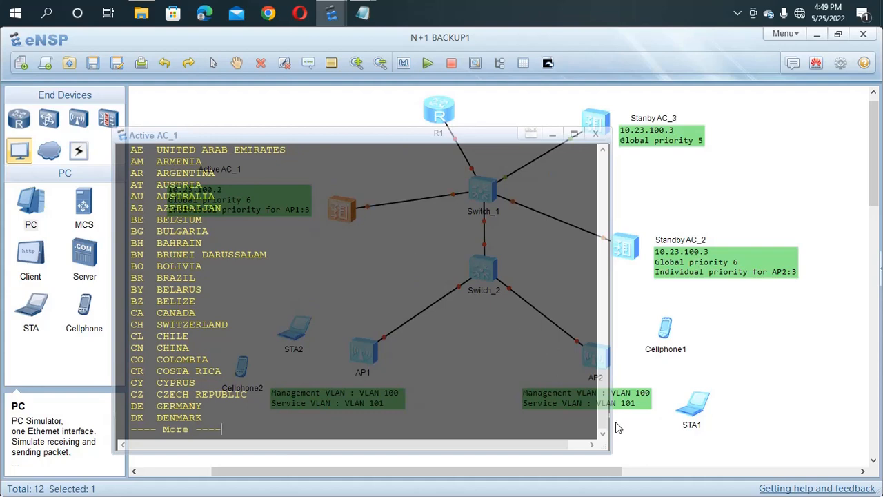
mouse_move(604, 408)
left_mouse_down()
mouse_move(602, 397)
mouse_move(600, 424)
left_mouse_up()
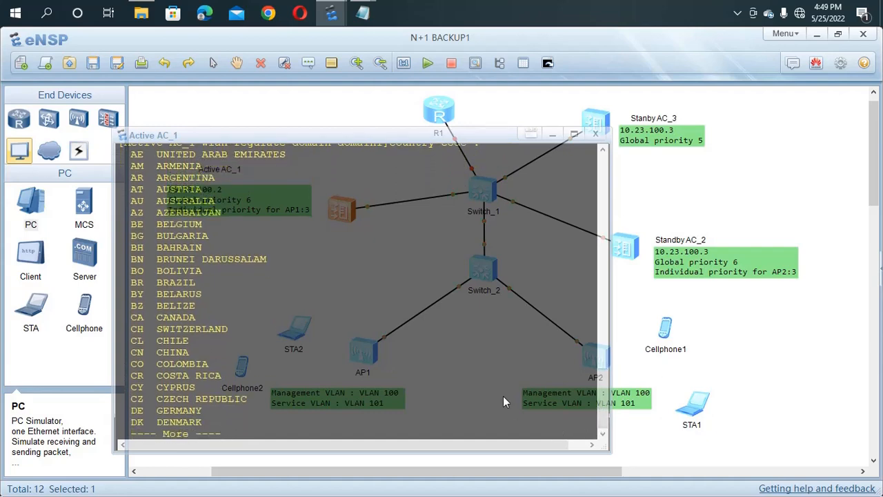
key("Return")
key("Return")
key("Return")
key("Return")
key("Return")
key("Return")
key("Return")
key("Return")
key("Return")
key("Return")
key("Return")
key("Return")
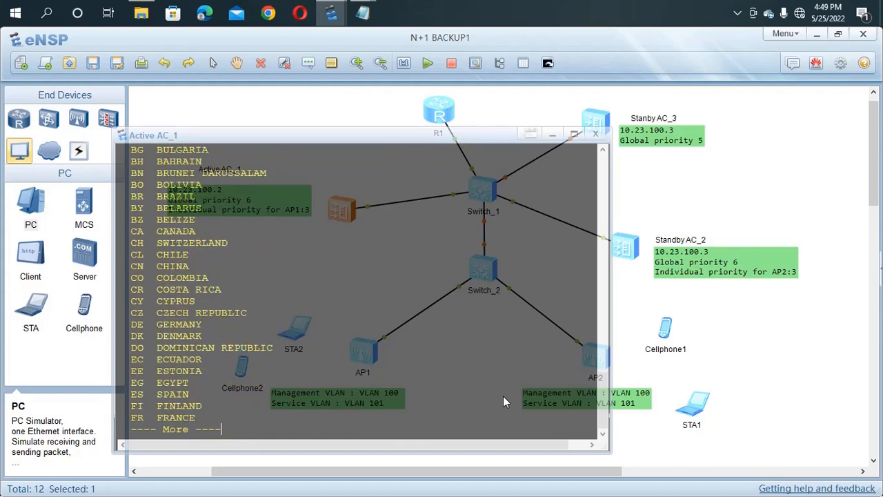
key("Return")
key("Return")
key("Return")
key("Return")
key("Return")
key("Return")
key("Return")
key("Return")
key("Return")
key("Return")
key("Return")
key("Return")
key("Return")
key("Return")
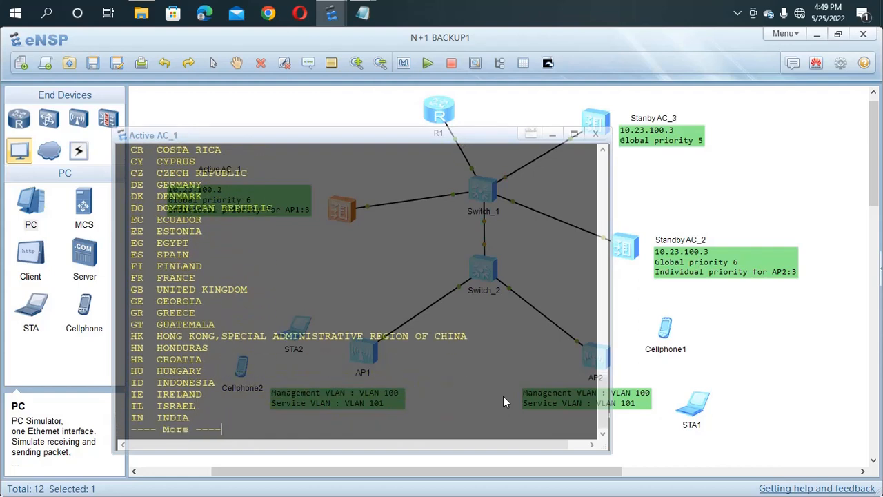
key("Return")
key("Return")
key("Return")
key("Return")
key("Return")
key("Return")
key("Return")
key("Return")
key("Return")
key("Return")
key("Return")
key("Return")
key("Return")
key("Return")
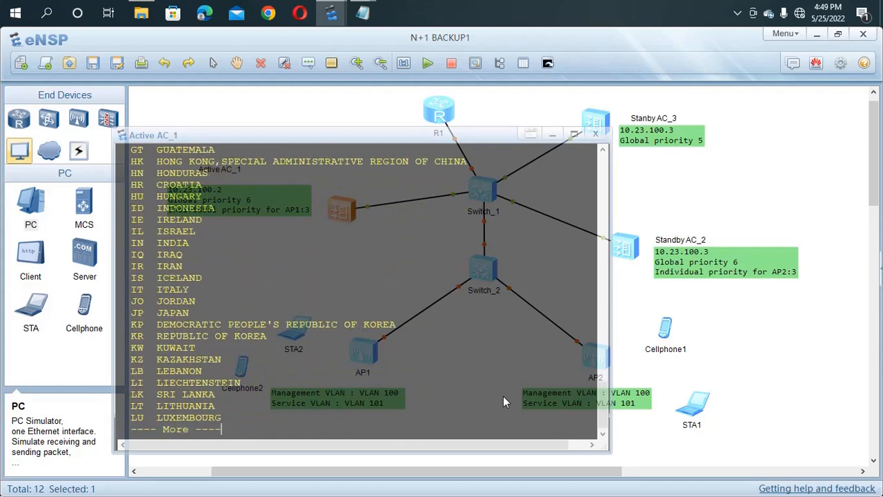
key("Return")
key("Return")
key("Return")
key("Return")
key("Return")
key("Return")
key("Return")
key("Return")
key("Return")
key("Return")
key("Return")
key("Return")
key("Return")
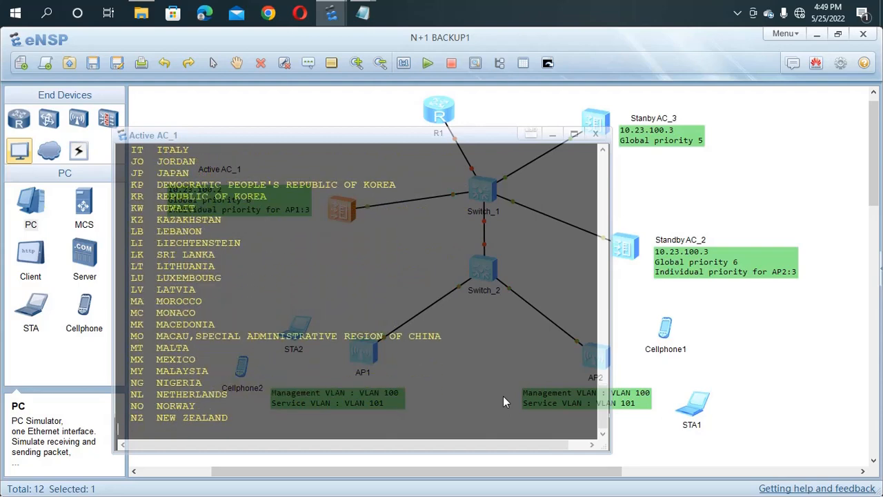
key("Return")
key("Return")
key("Return")
key("Return")
key("Return")
key("Return")
key("Return")
key("Return")
key("Return")
key("Return")
key("Return")
key("Return")
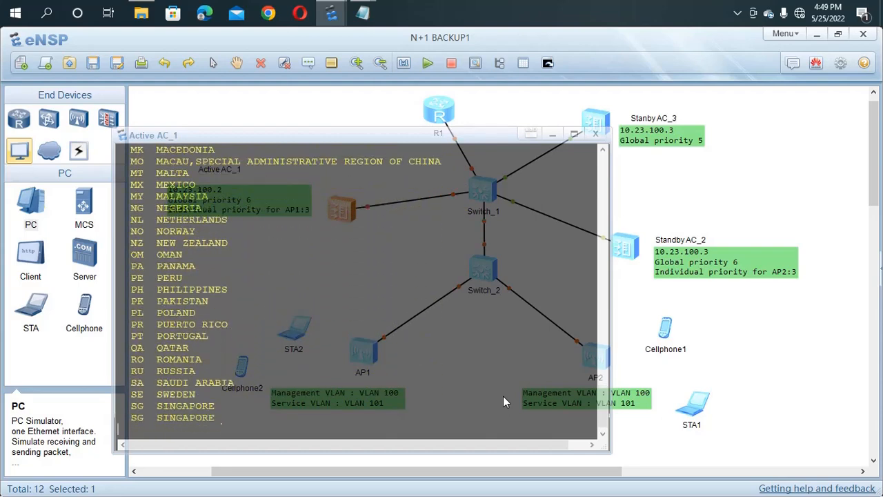
key("Return")
key("Return")
key("Return")
key("Return")
key("Return")
key("Return")
key("Return")
key("Return")
key("Return")
key("Return")
key("Return")
key("Return")
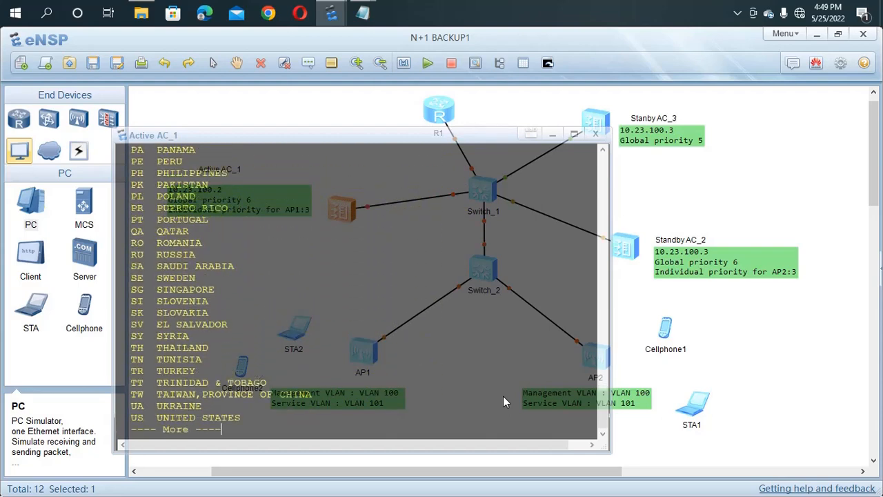
key("Return")
key("Return")
key("Return")
key("Return")
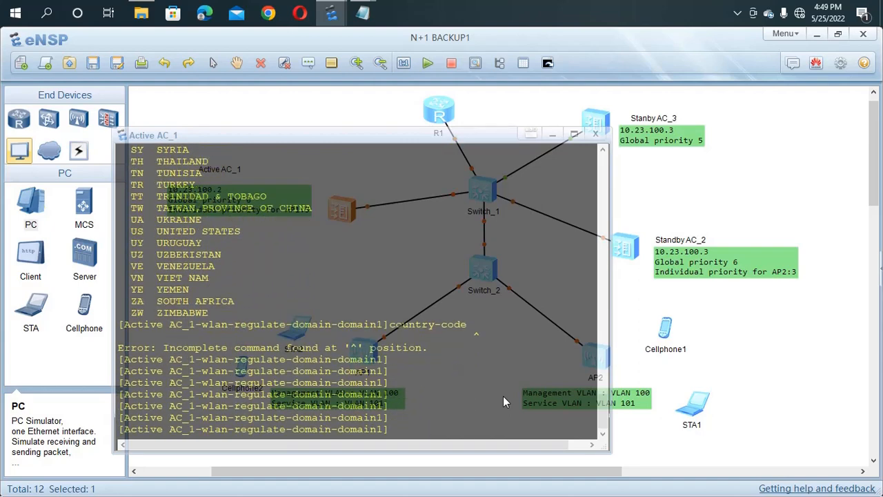
Step: Set country code cn on domain1 and quit to WLAN view
type("cou")
key("Tab")
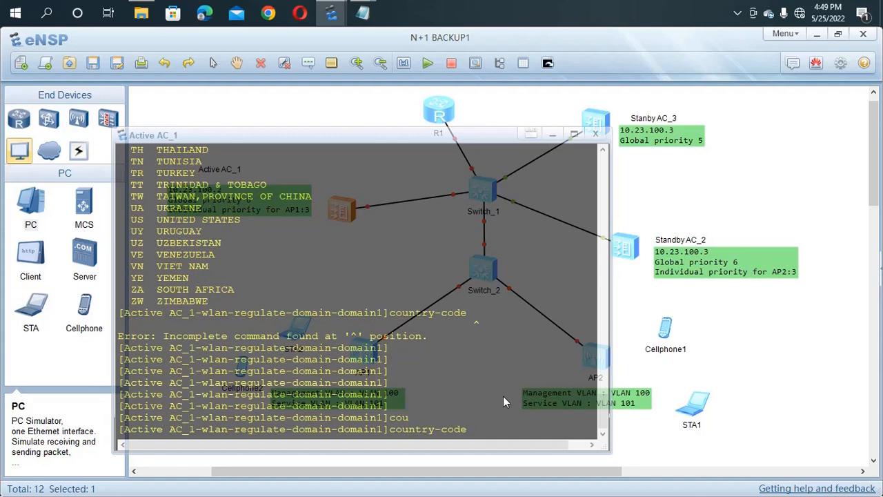
type("cn")
key("Return")
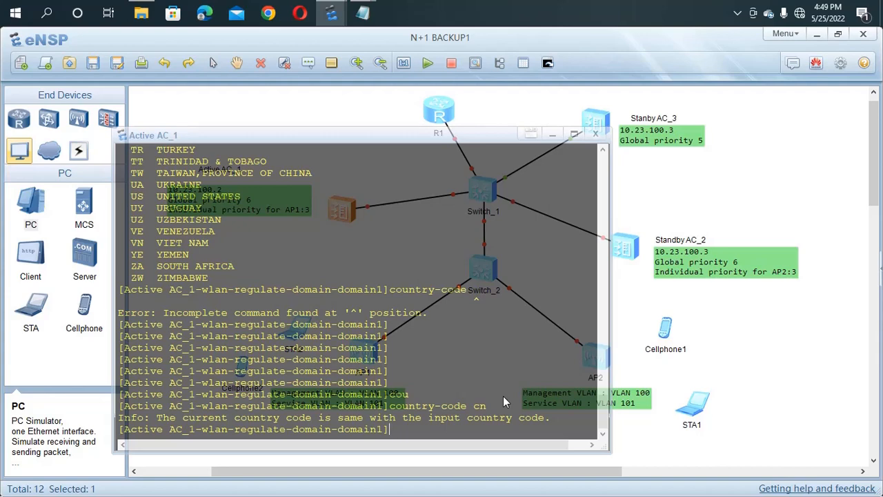
type("qu")
key("Return")
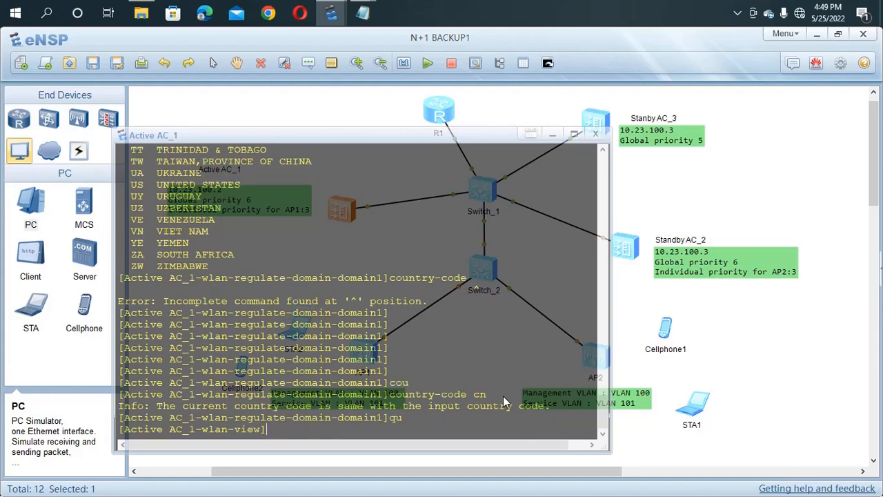
Step: Enter the AP group ap-group1 view
type("ap-g")
key("Tab")
type("na")
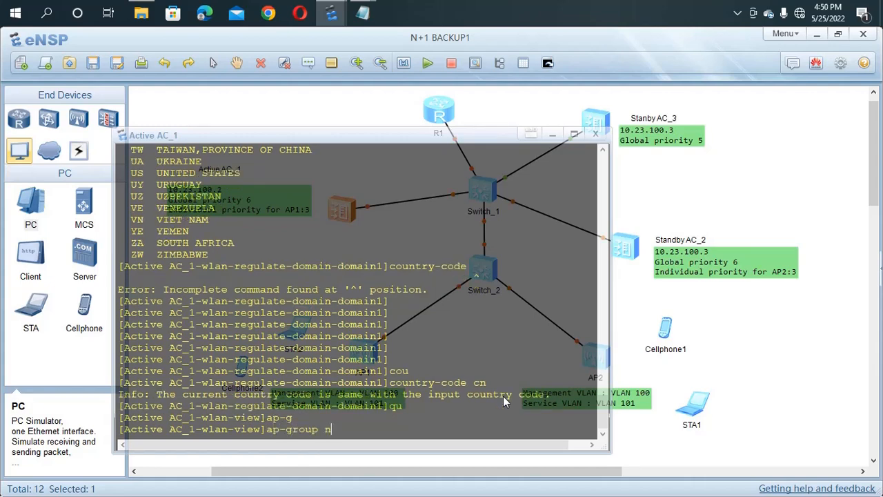
key("Tab")
type("ap-g")
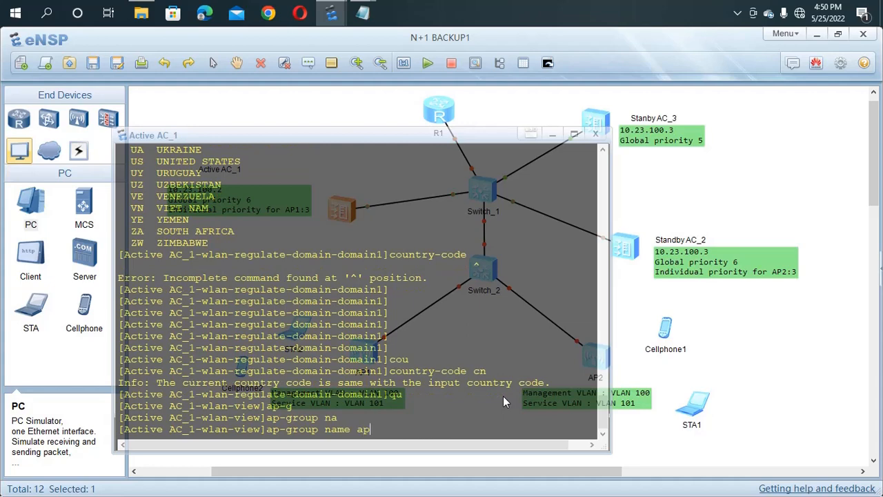
type("ro")
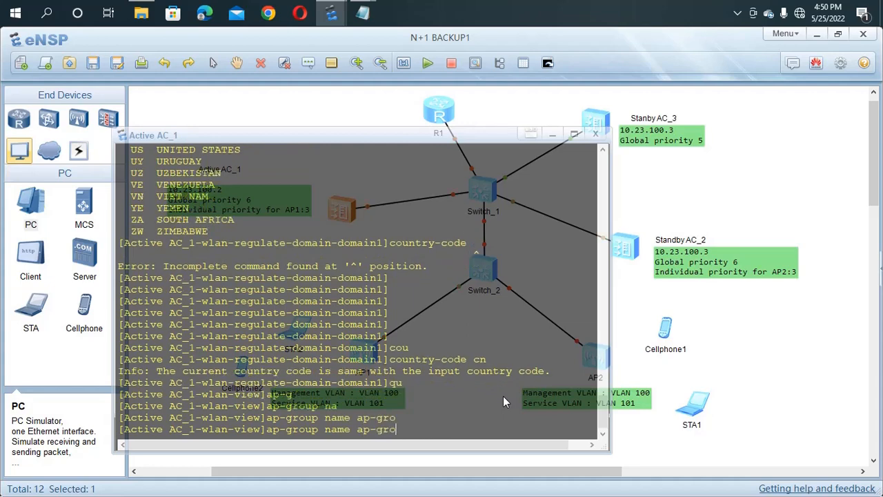
key("Tab")
type("up1")
key("Return")
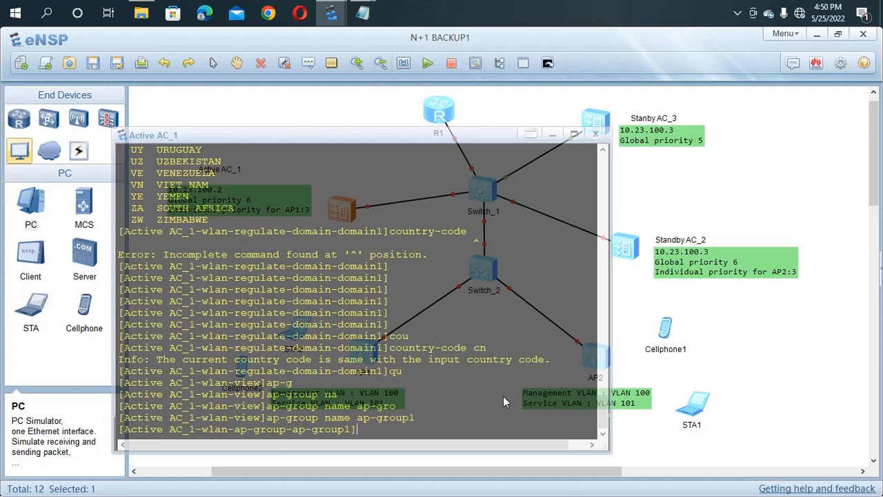
Step: Bind regulatory domain profile domain1, accept the AP reset with y, and quit
type("re")
key("Tab")
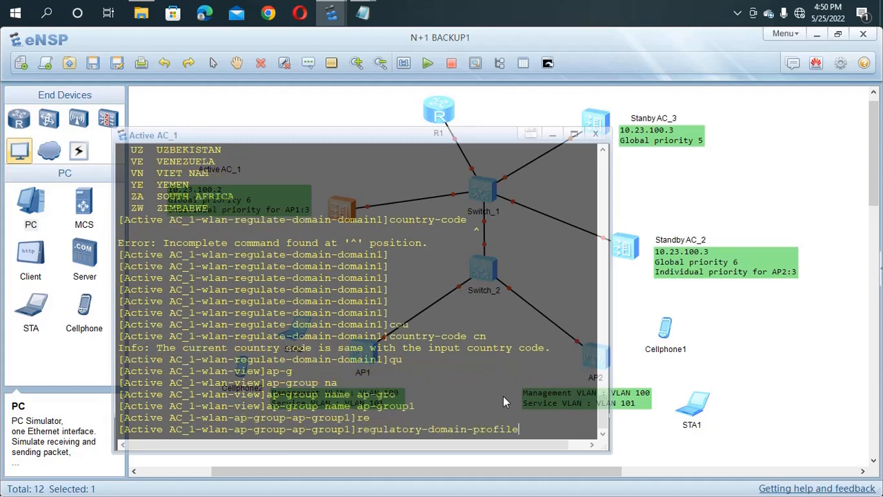
type("domain1")
key("Return")
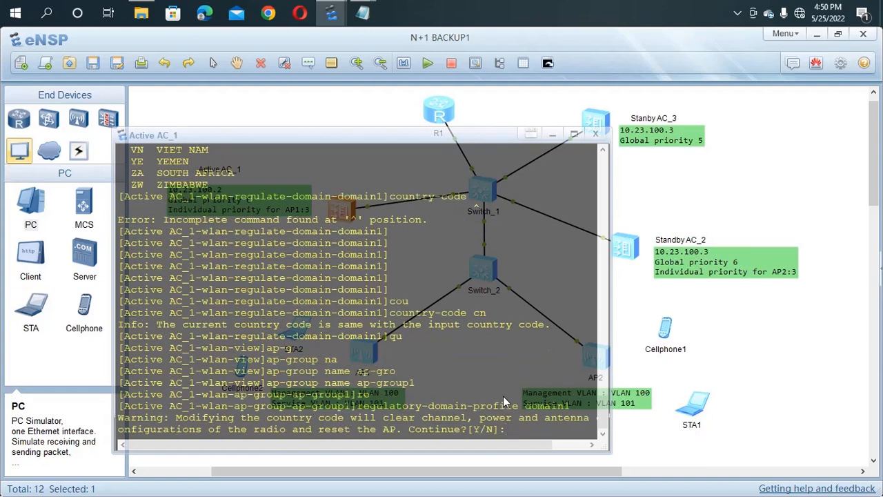
type("y")
key("Return")
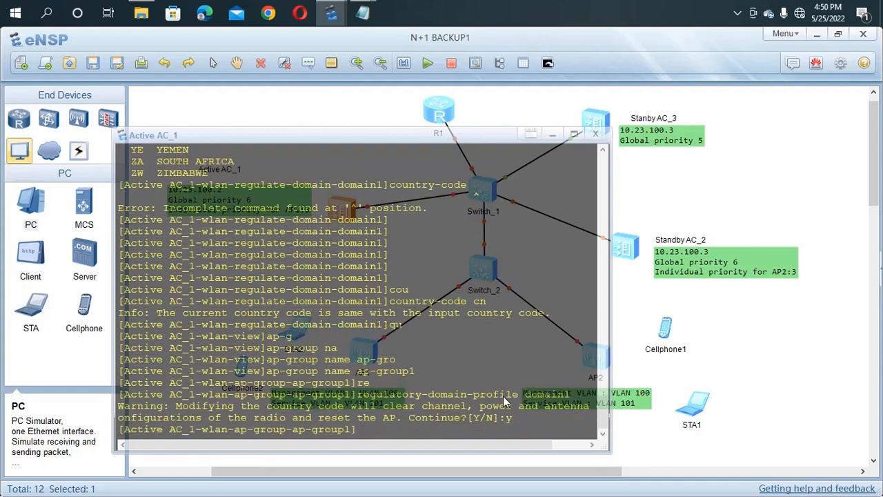
type("qu")
key("Return")
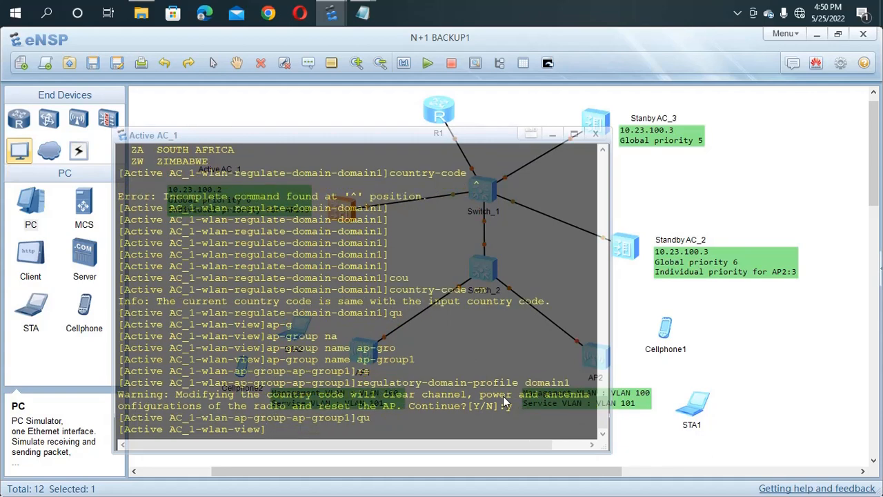
Step: Box-select AP1 and AP2 on the canvas and stop both access points
left_click(361, 464)
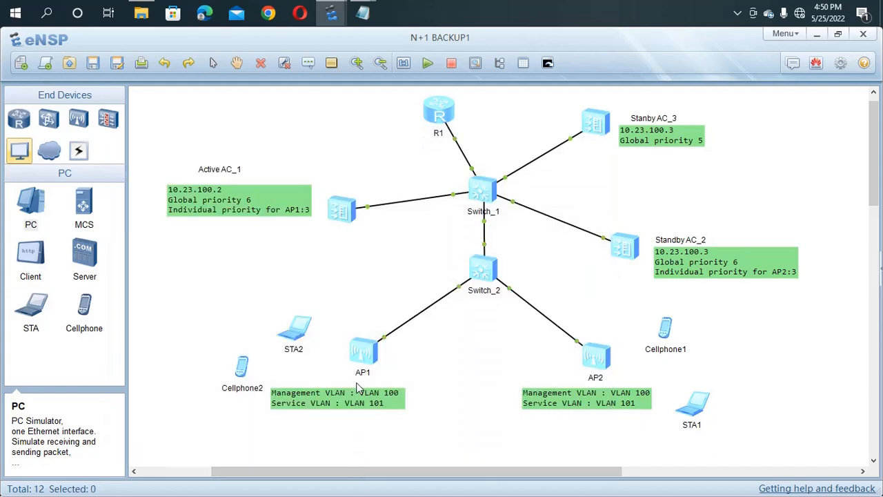
left_click_drag(334, 333, 632, 386)
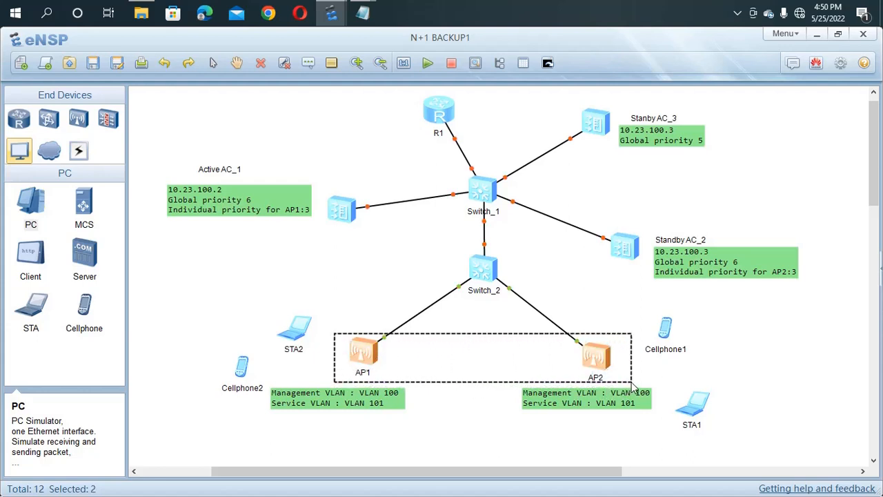
right_click(485, 370)
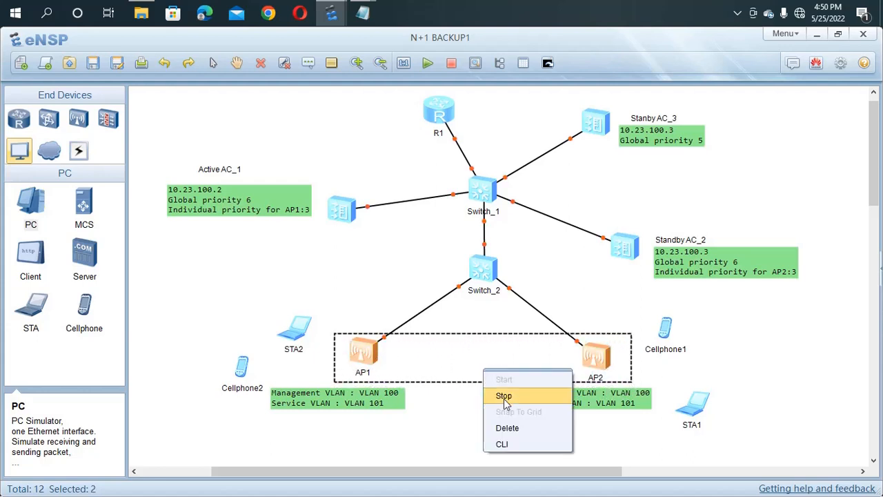
left_click(503, 397)
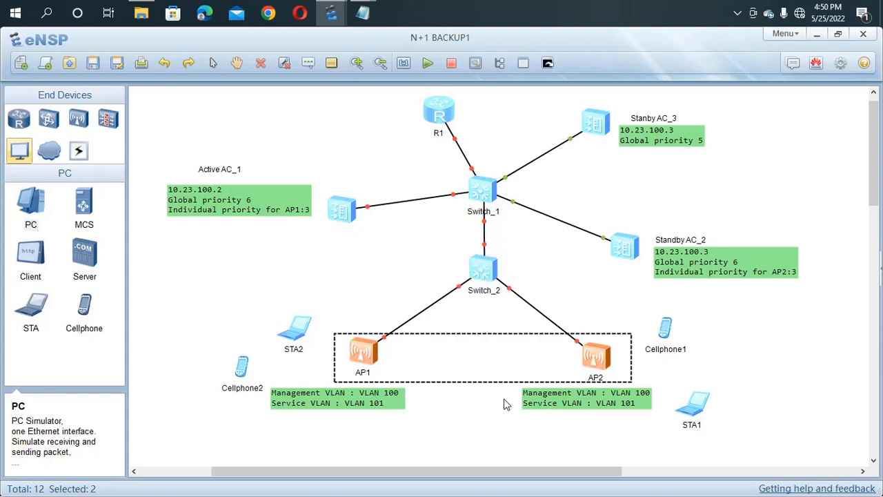
left_click(365, 270)
right_click(359, 353)
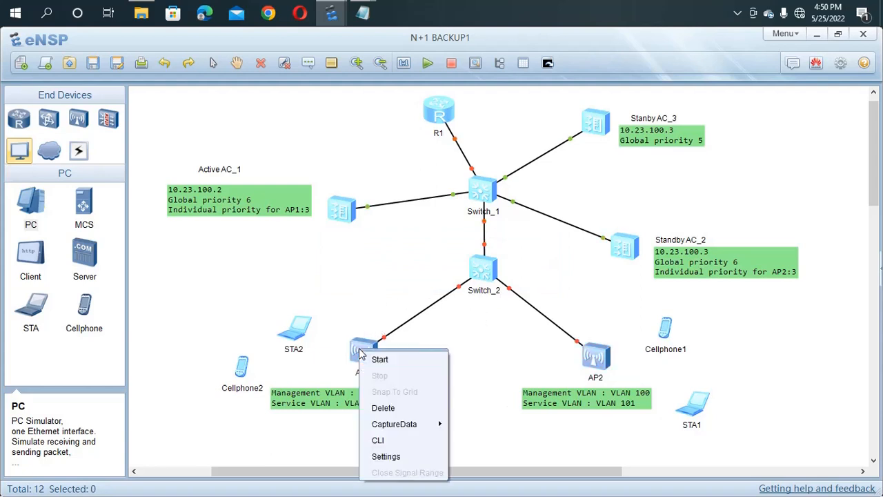
left_click(386, 457)
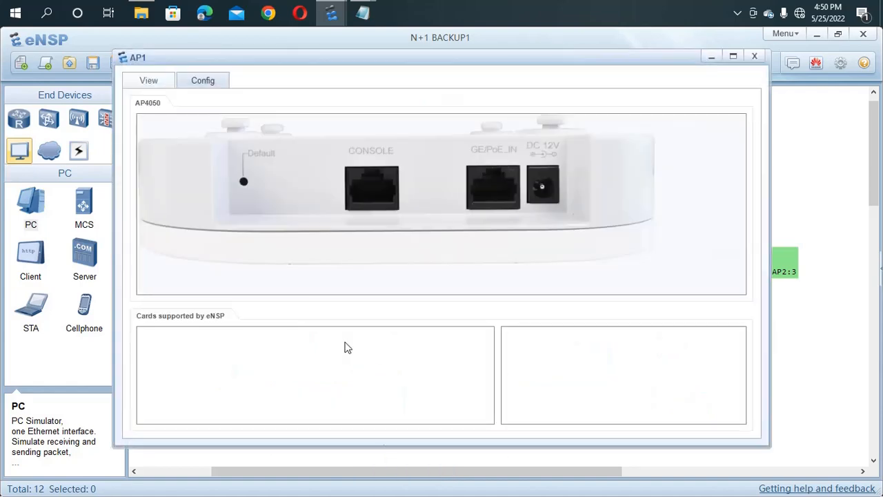
left_click(203, 81)
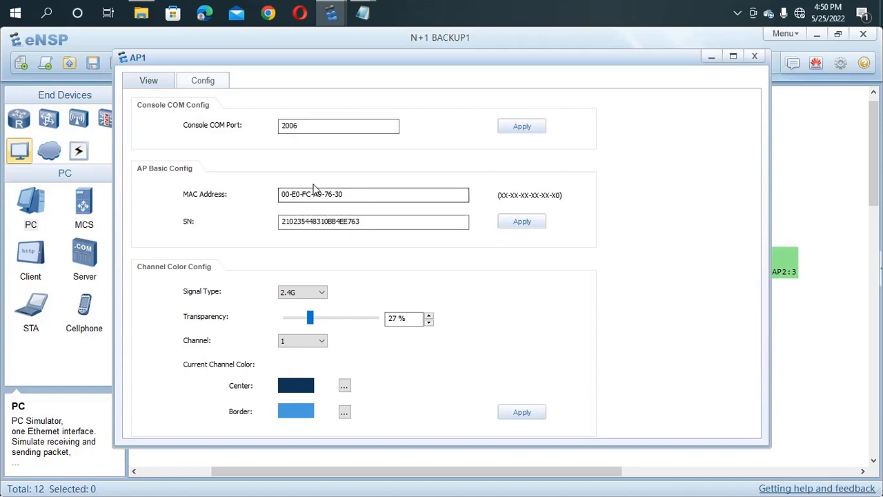
left_click_drag(361, 196, 276, 197)
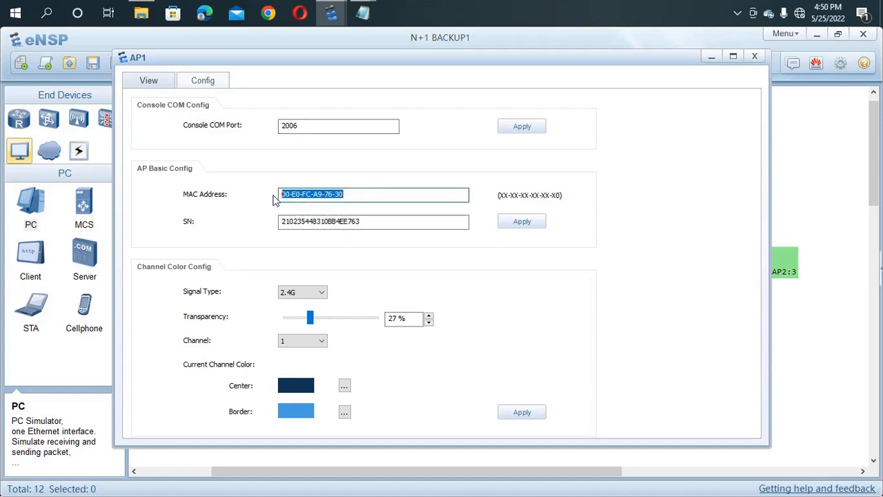
left_click_drag(384, 226, 285, 230)
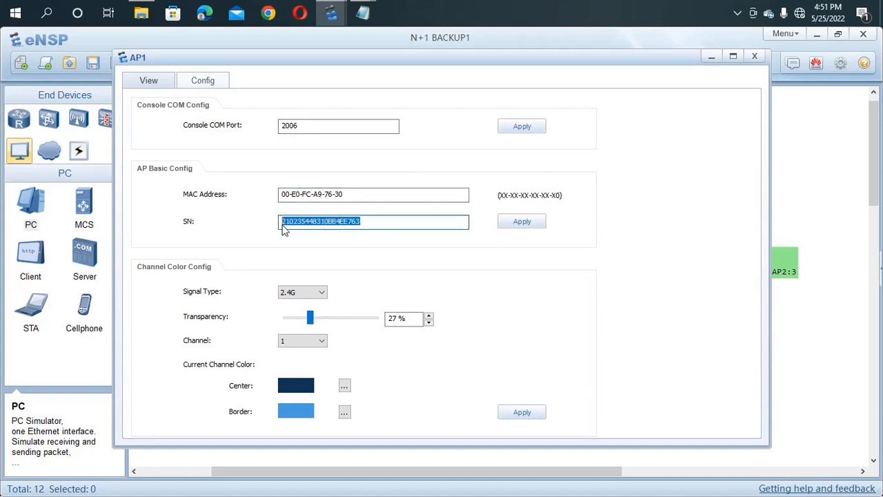
left_click(363, 196)
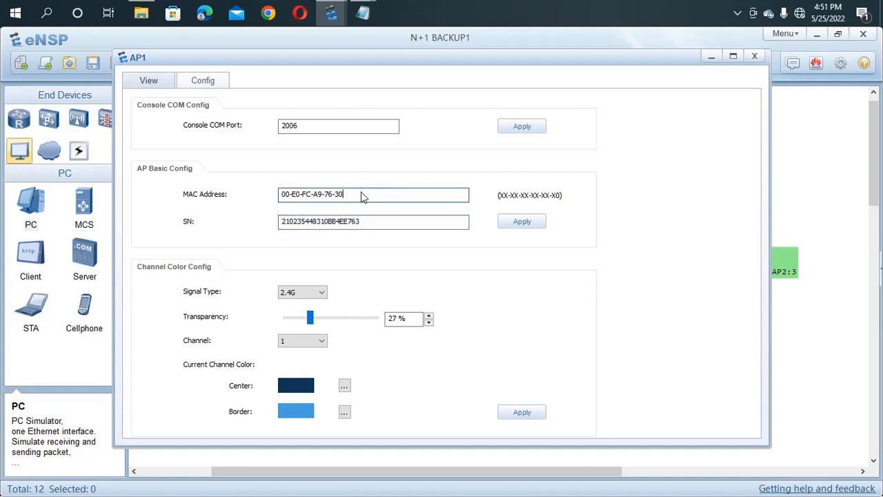
left_click_drag(363, 196, 259, 195)
key("ctrl+c")
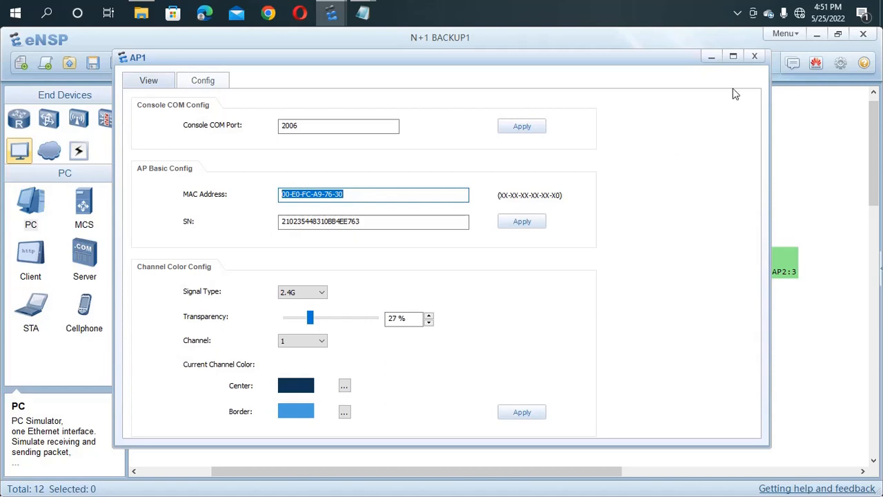
left_click(853, 143)
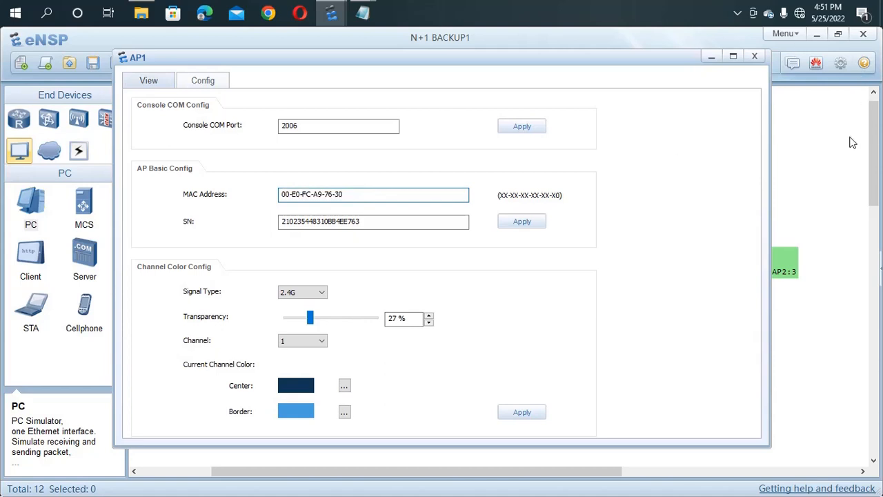
left_click(756, 59)
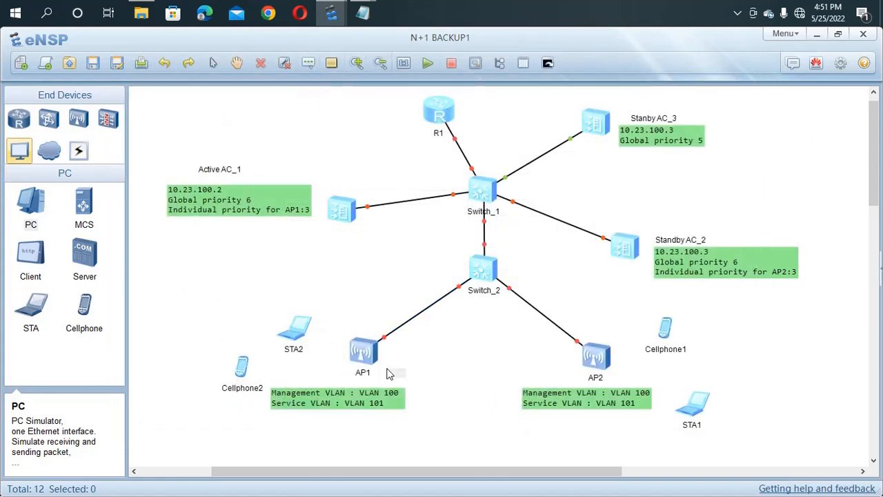
Step: Paste AP1's MAC address as a text label positioned under AP1
key("ctrl+v")
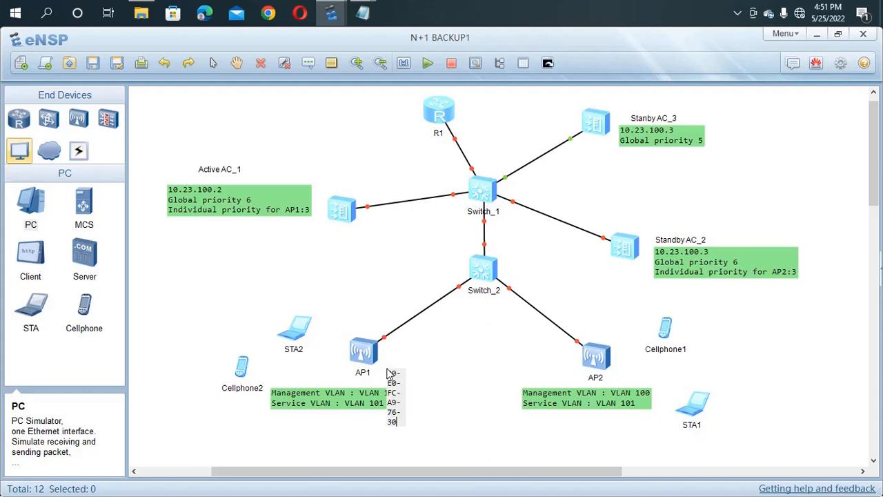
left_click(423, 362)
left_click_drag(426, 377, 424, 367)
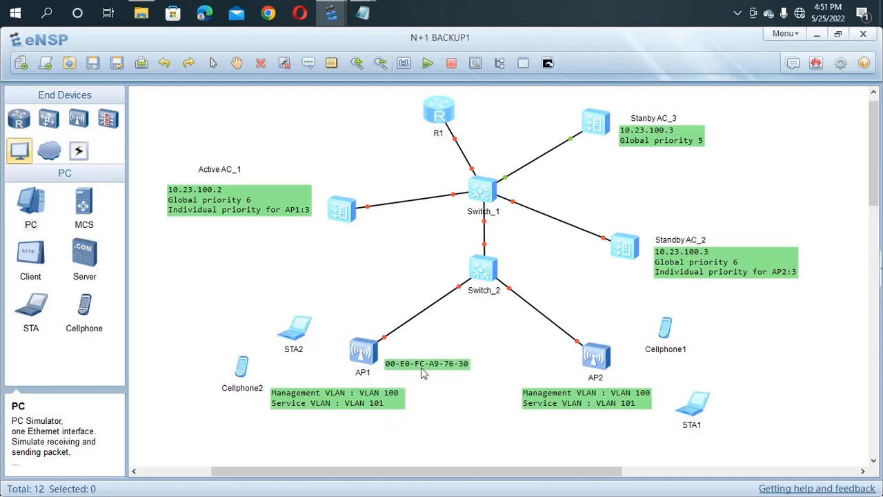
double_click(400, 366)
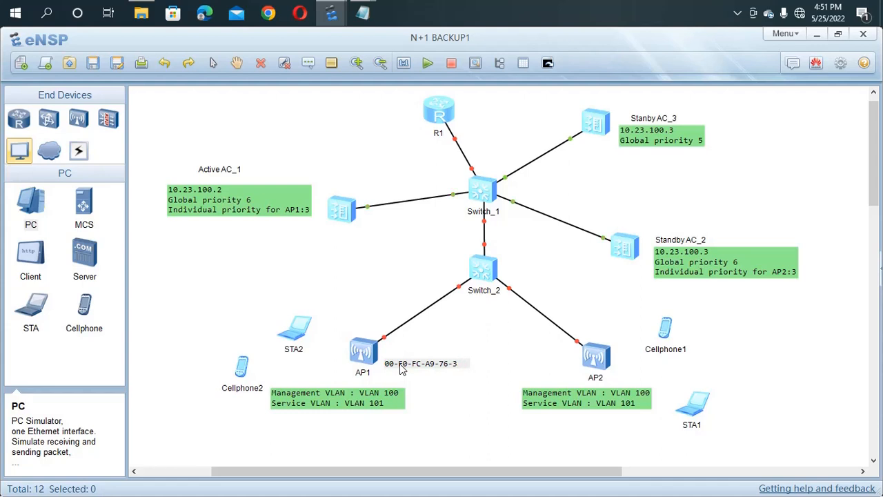
Step: Edit the label to read 00E0-FCA9-7630 and nudge it left beside AP1
key("Home")
key("Delete")
key("Delete")
key("Delete")
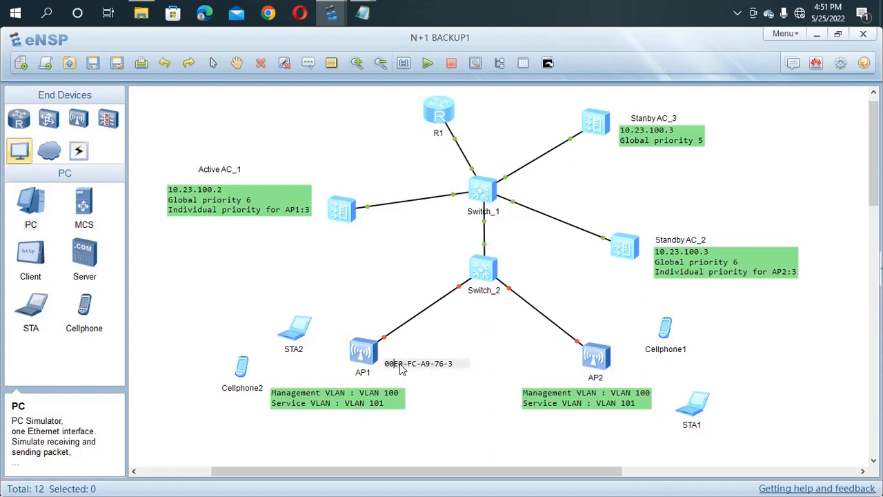
left_click(445, 366)
key("BackSpace")
key("BackSpace")
key("BackSpace")
key("BackSpace")
key("BackSpace")
key("BackSpace")
key("BackSpace")
key("BackSpace")
key("BackSpace")
key("BackSpace")
key("BackSpace")
key("BackSpace")
key("ctrl+v")
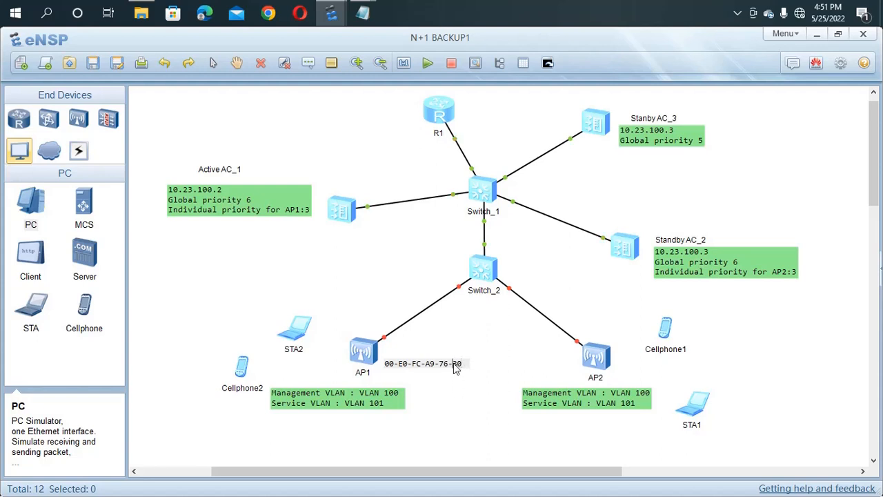
left_click(454, 363)
key("BackSpace")
left_click(425, 365)
key("BackSpace")
key("BackSpace")
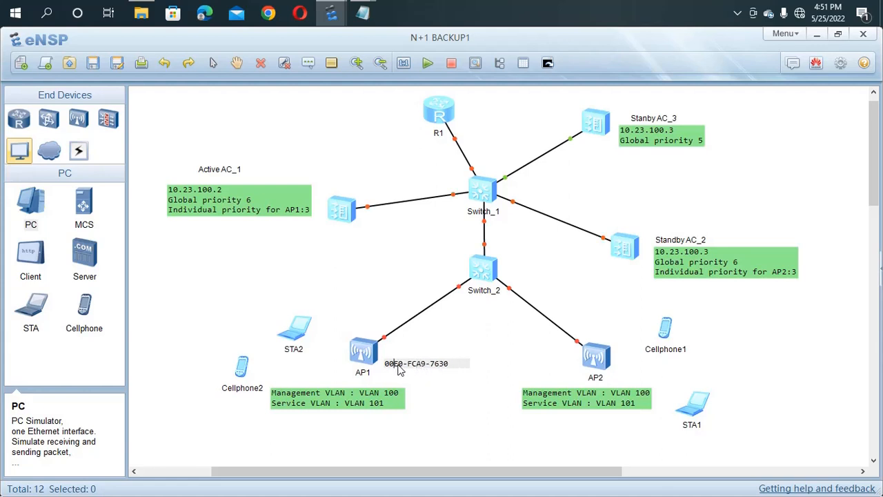
left_click(466, 399)
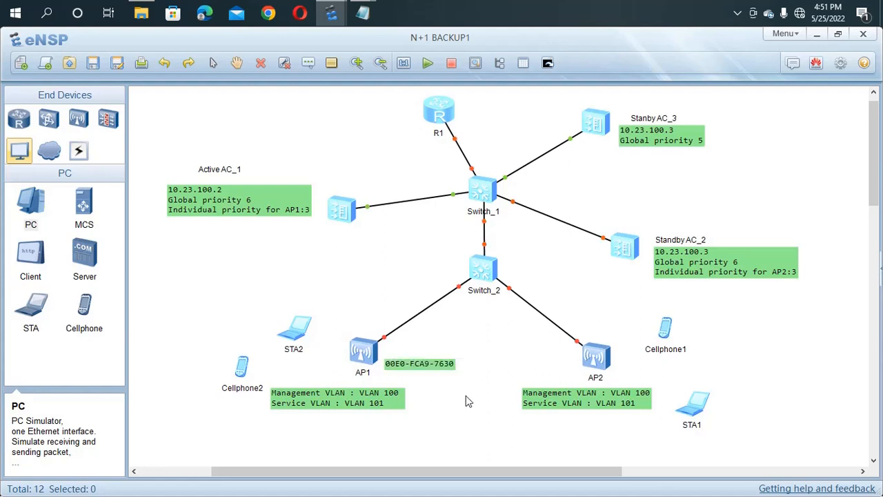
left_click_drag(432, 365, 420, 368)
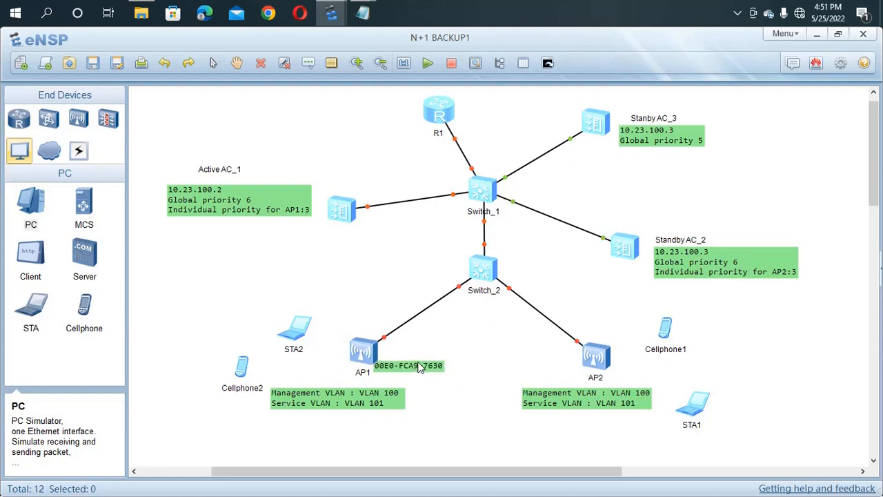
right_click(604, 366)
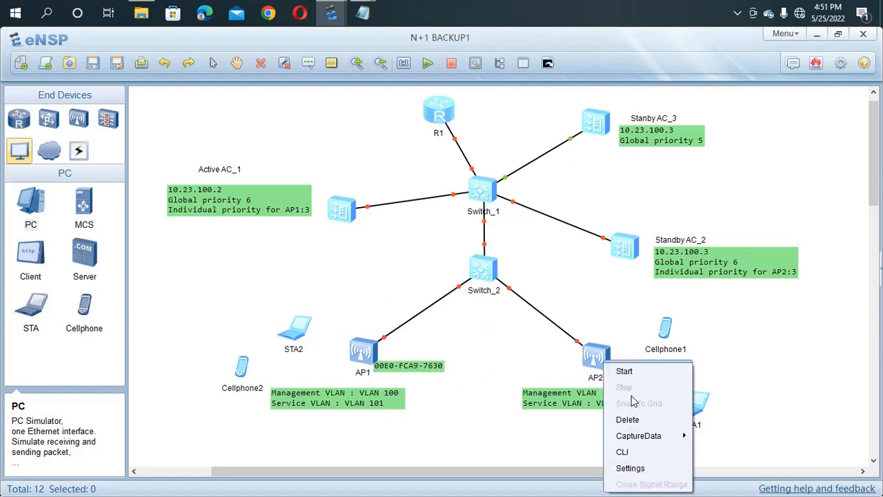
Step: Select AP2's MAC address 00-E0-FC-8E-70-40 in its Config settings, then close the window
left_click(628, 468)
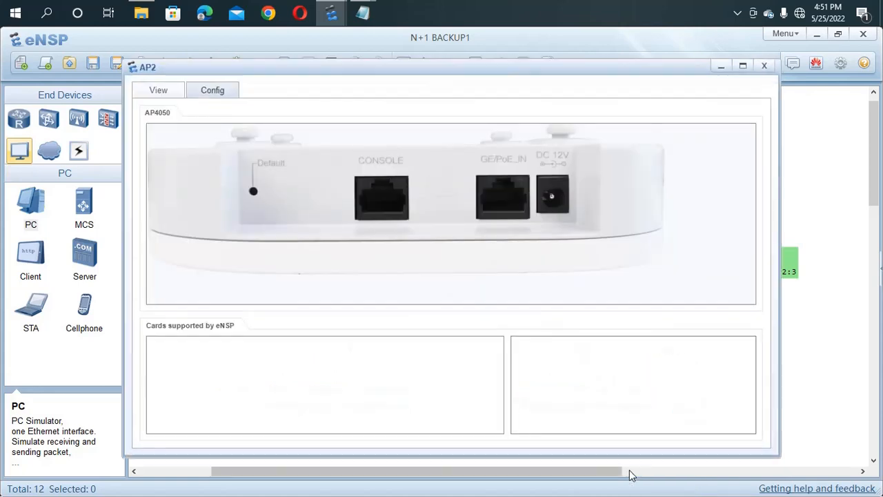
left_click(215, 91)
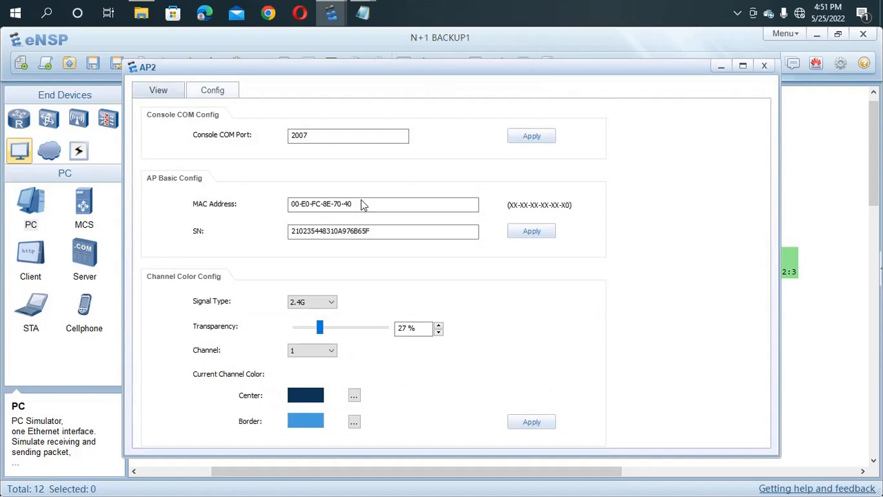
left_click_drag(363, 202, 253, 208)
key("ctrl+c")
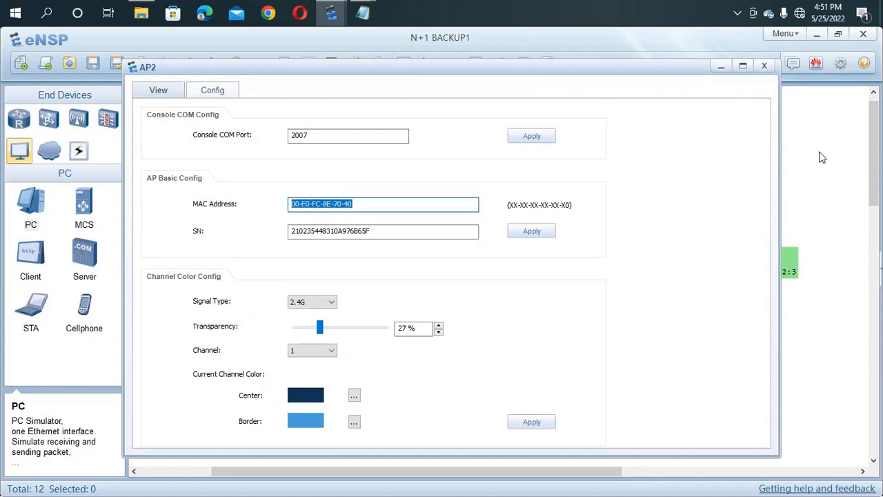
left_click(764, 66)
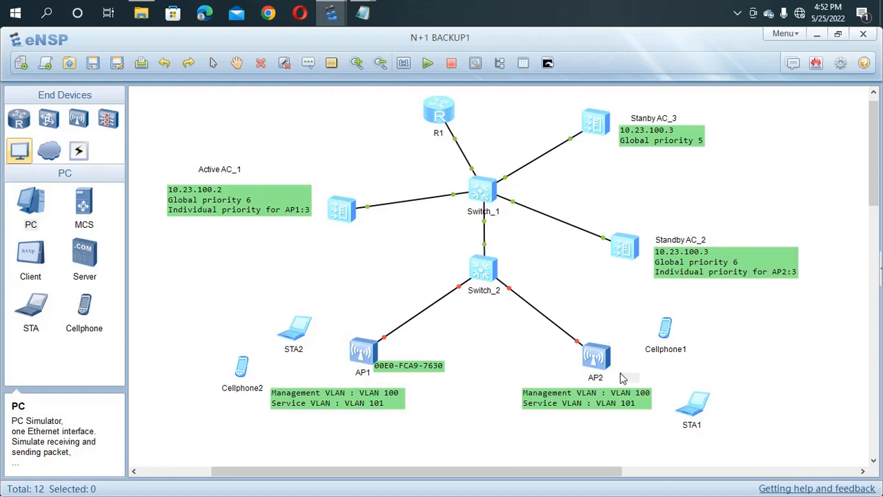
Step: Label AP2 with its pasted MAC, reformatted to 00E0-FC8E-7040 by deleting hyphens
key("ctrl+v")
left_click(737, 364)
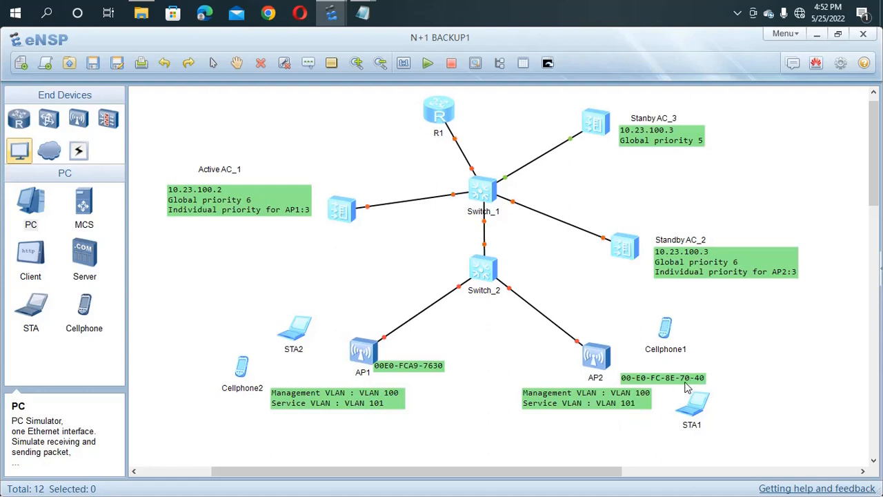
left_click(687, 383)
key("BackSpace")
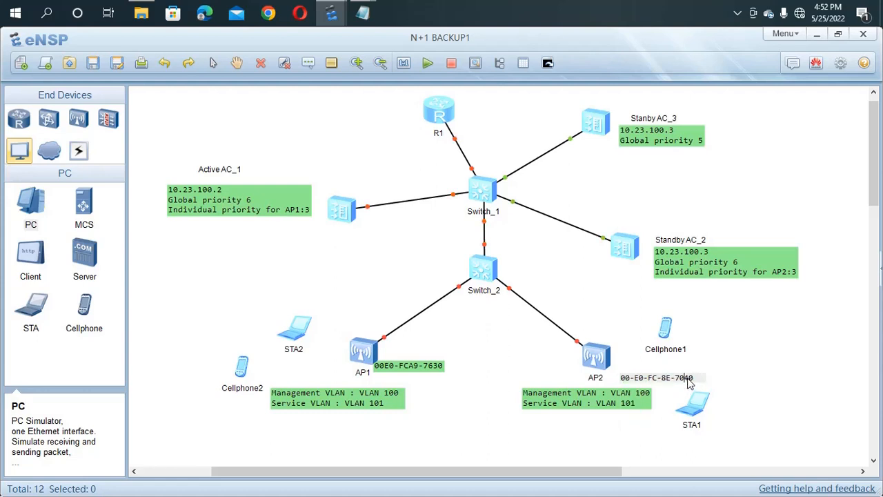
left_click(662, 378)
key("BackSpace")
left_click(634, 378)
key("BackSpace")
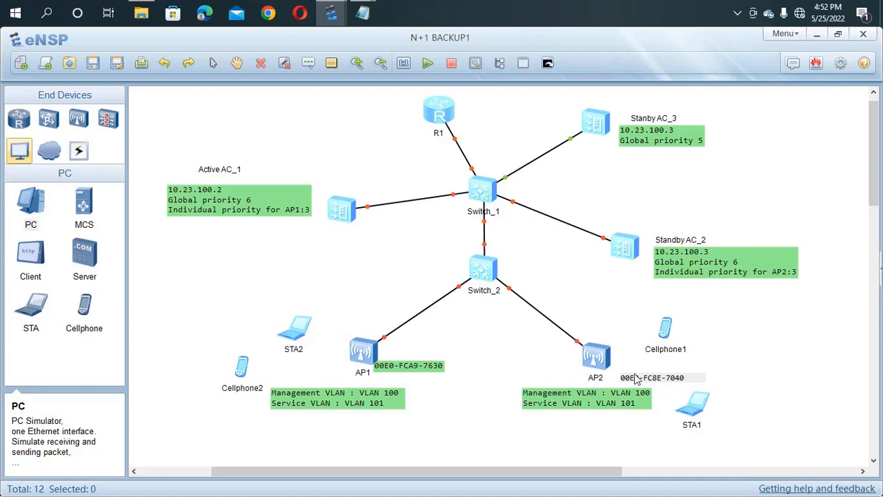
left_click(641, 365)
Step: Move the MAC label beside AP2 and box-select AP1 and AP2
left_click_drag(655, 384, 645, 375)
left_click_drag(330, 332, 501, 376)
left_click_drag(578, 384, 657, 383)
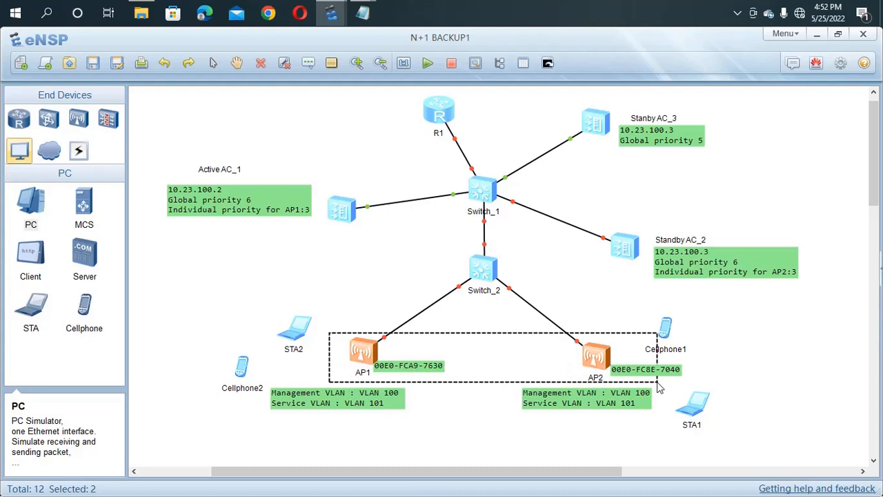
Step: Start AP1 and AP2, then open Active AC_1's console once they boot
right_click(524, 360)
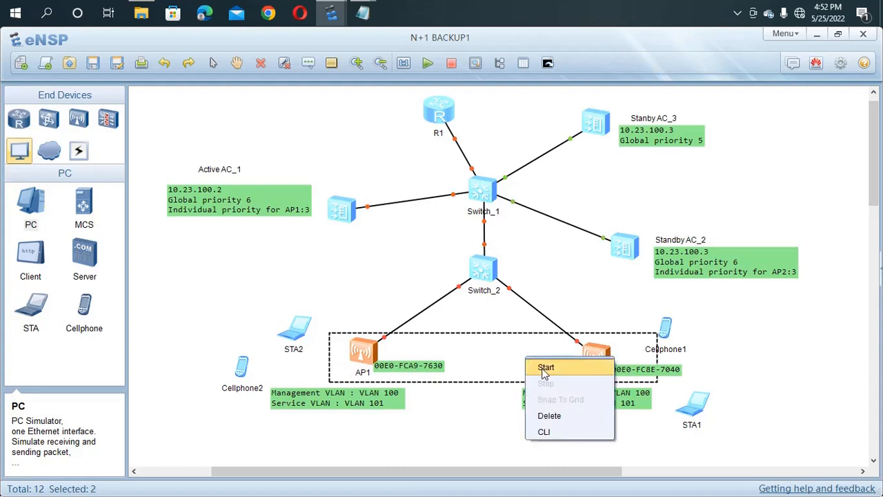
left_click(545, 368)
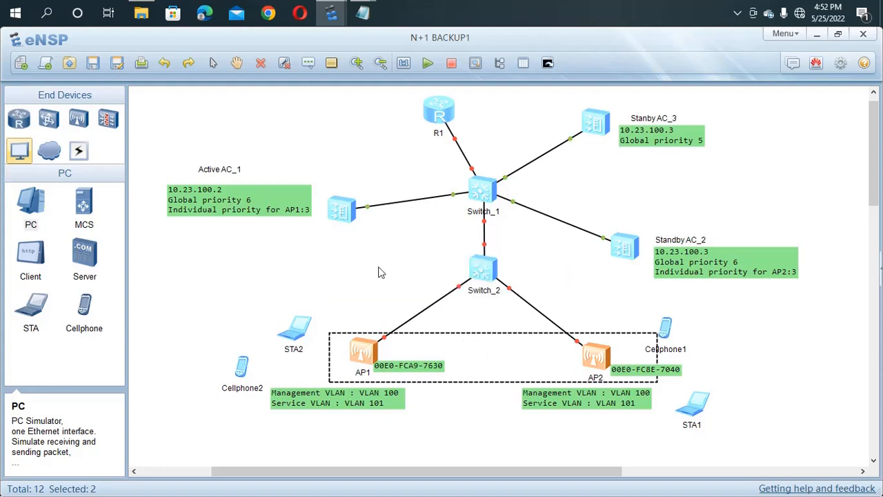
left_click(372, 241)
double_click(347, 208)
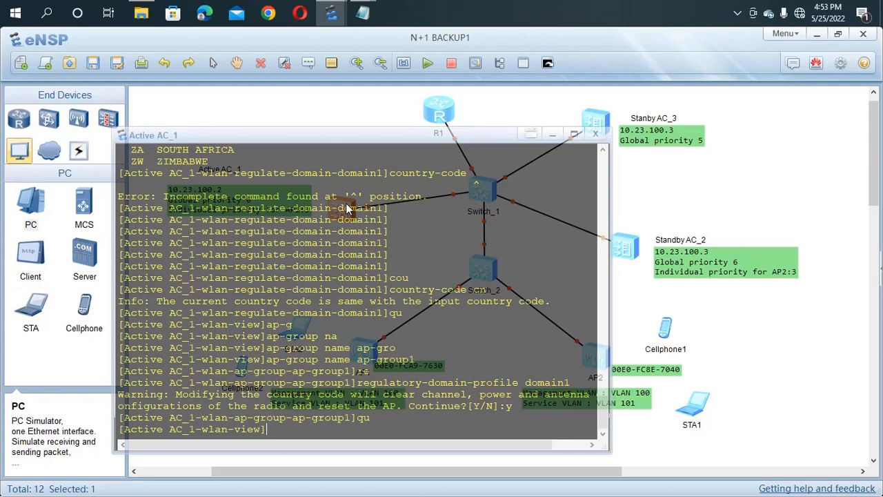
Step: Set AC_1's AP authentication mode with 'ap auth-mode mac-auth'
type("ap a")
key("Tab")
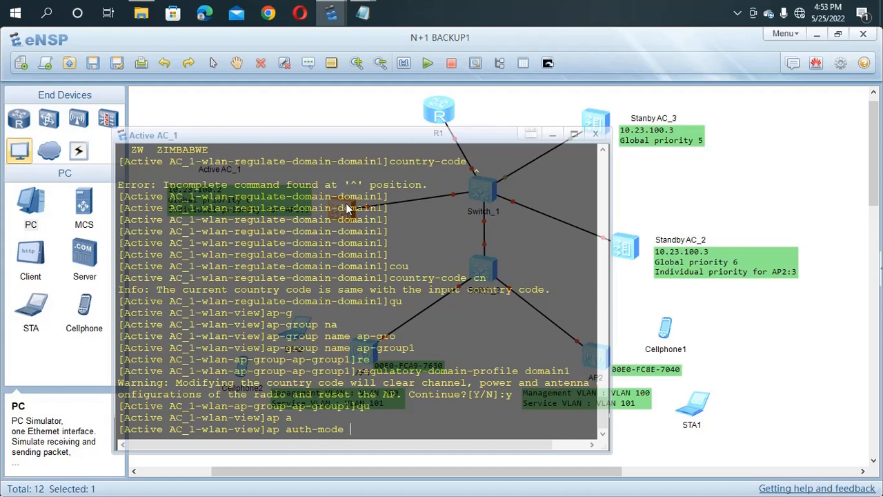
type("ma")
key("Tab")
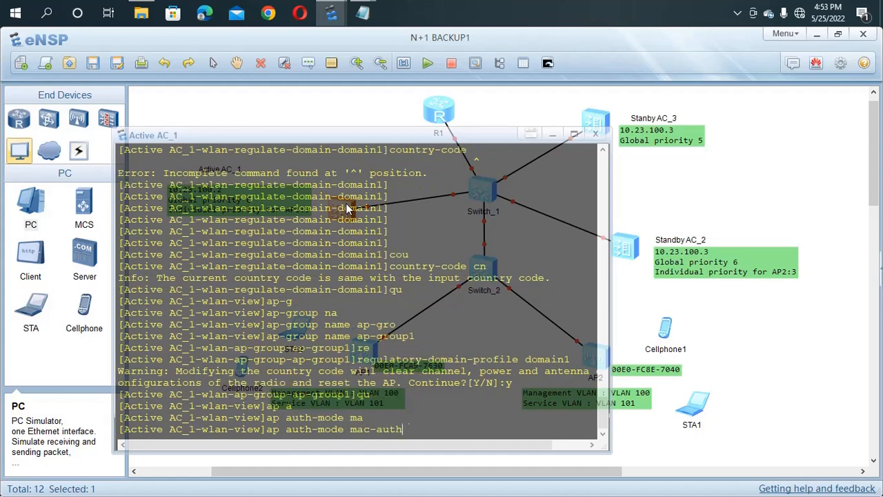
key("BackSpace")
key("BackSpace")
key("BackSpace")
key("BackSpace")
key("BackSpace")
key("BackSpace")
key("BackSpace")
key("BackSpace")
type("s")
key("Tab")
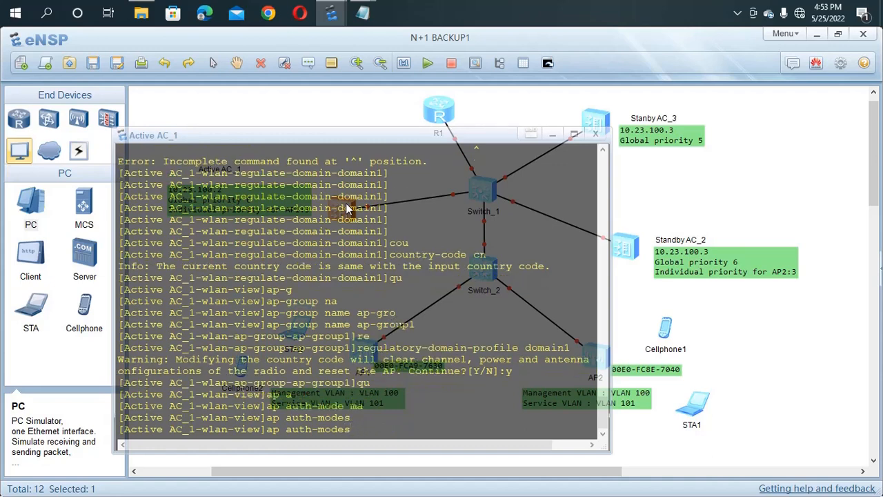
key("BackSpace")
type("s")
key("Tab")
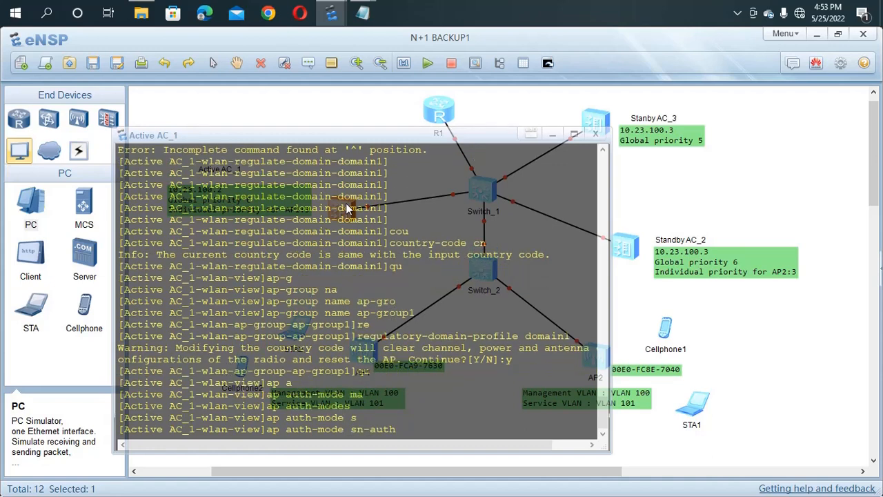
key("BackSpace")
key("BackSpace")
key("BackSpace")
key("BackSpace")
key("BackSpace")
key("BackSpace")
key("BackSpace")
key("BackSpace")
type("m")
key("Tab")
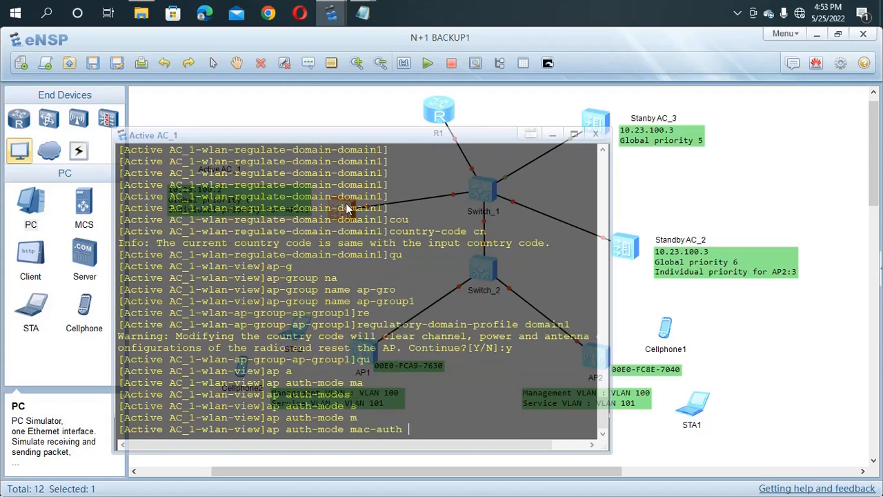
key("Return")
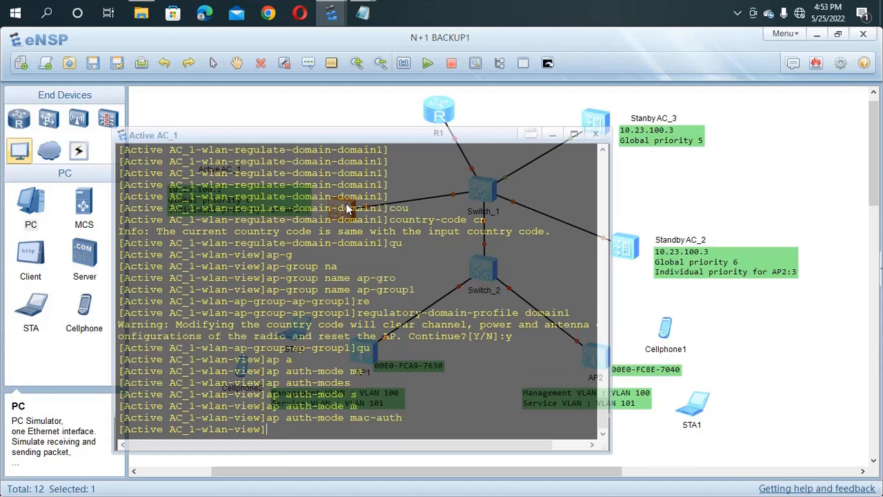
Step: Begin the ap-mac command and hide the console to reveal the topology
type("ap-m")
key("Tab")
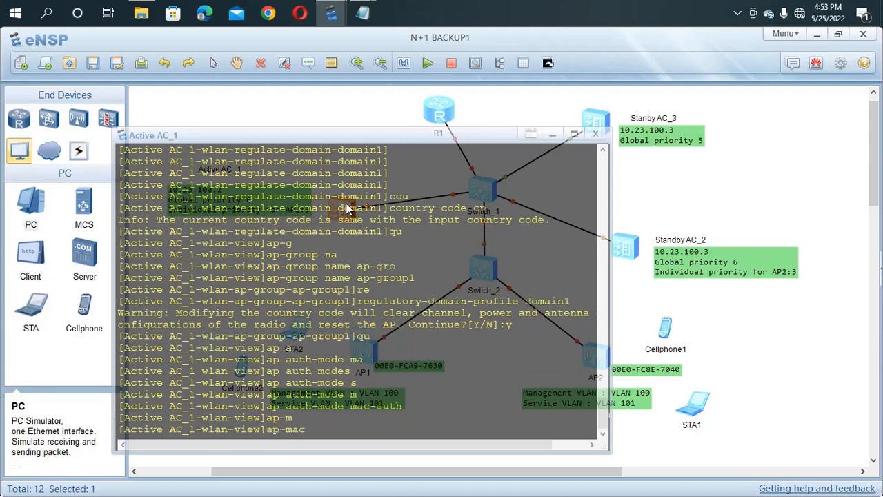
left_click(629, 315)
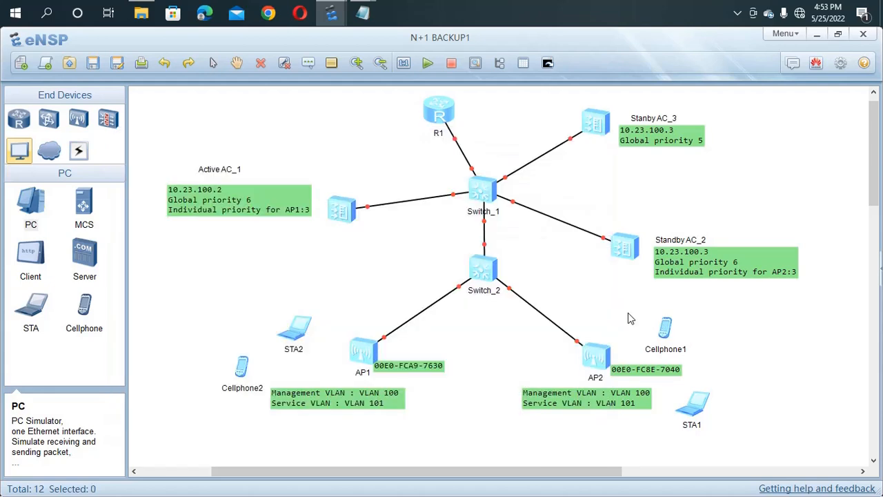
Step: Add AP1 to AC_1 with 'ap-mac 00E0-FCA9-7630', copied from its label
double_click(429, 369)
left_click_drag(434, 367, 359, 366)
key("ctrl+c")
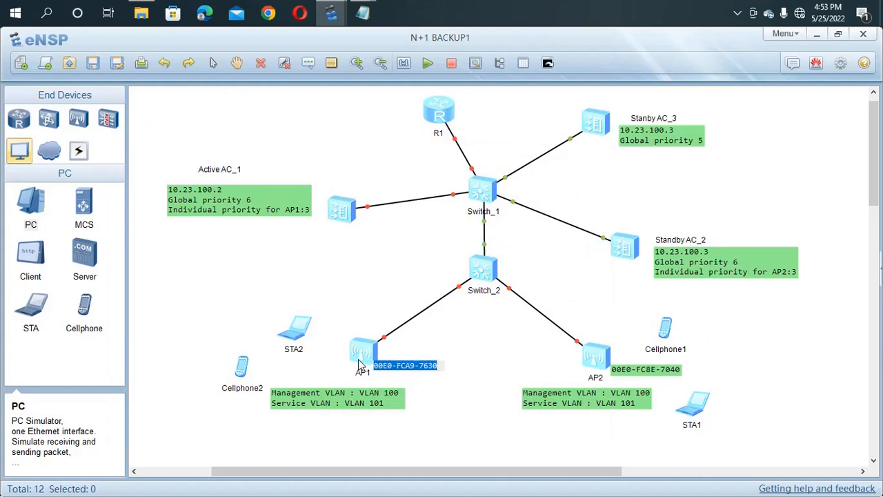
double_click(347, 212)
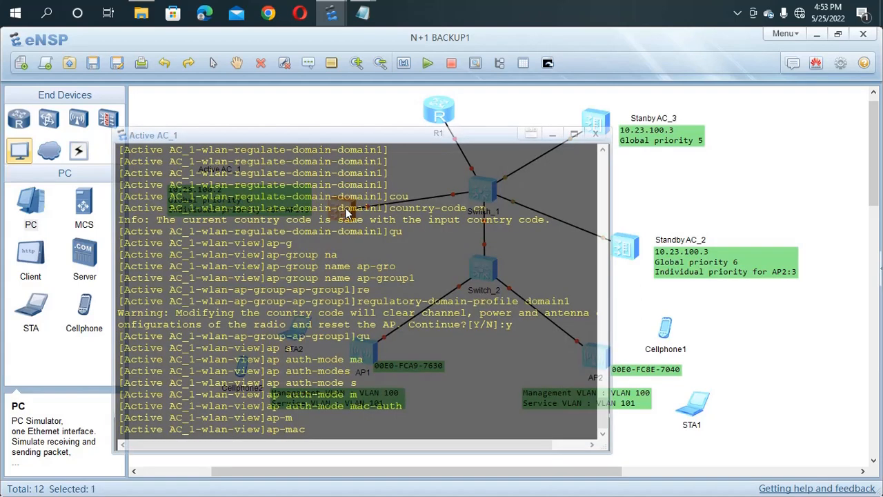
key("ctrl+v")
key("Return")
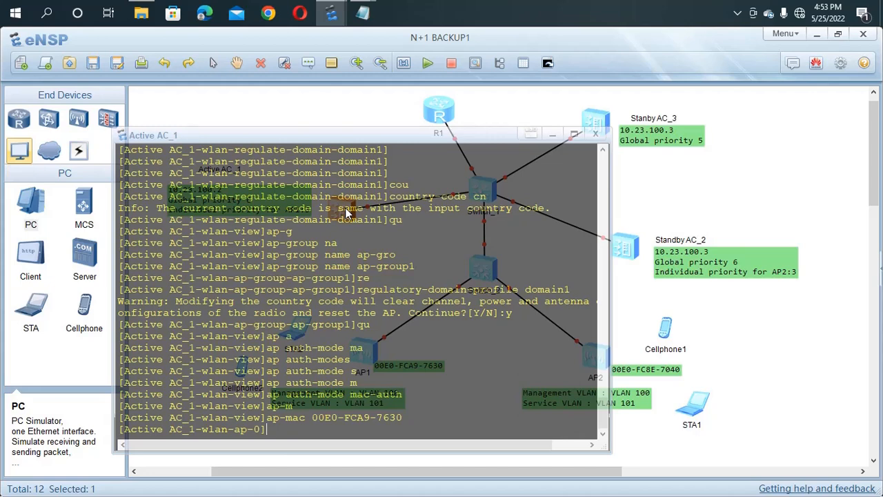
Step: Name the AP area_1 and assign it to ap-group1, confirming with y
type("ap")
key("Tab")
key("Tab")
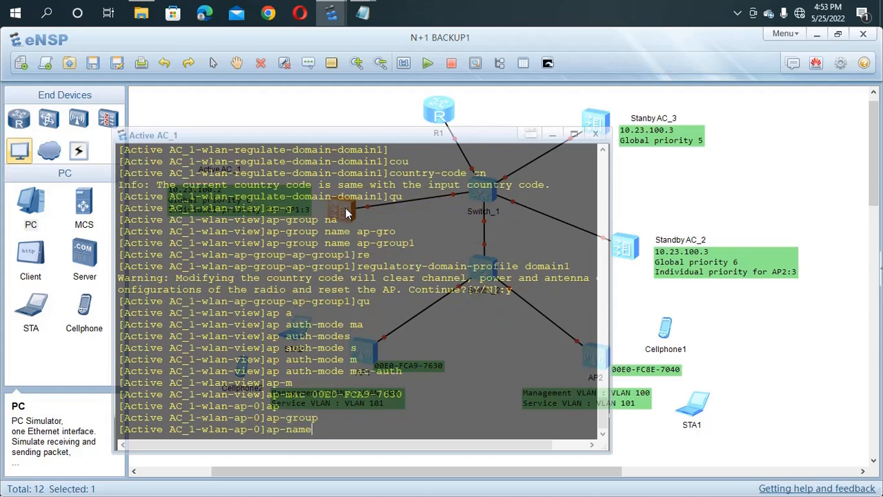
type("area")
type("_1")
key("Return")
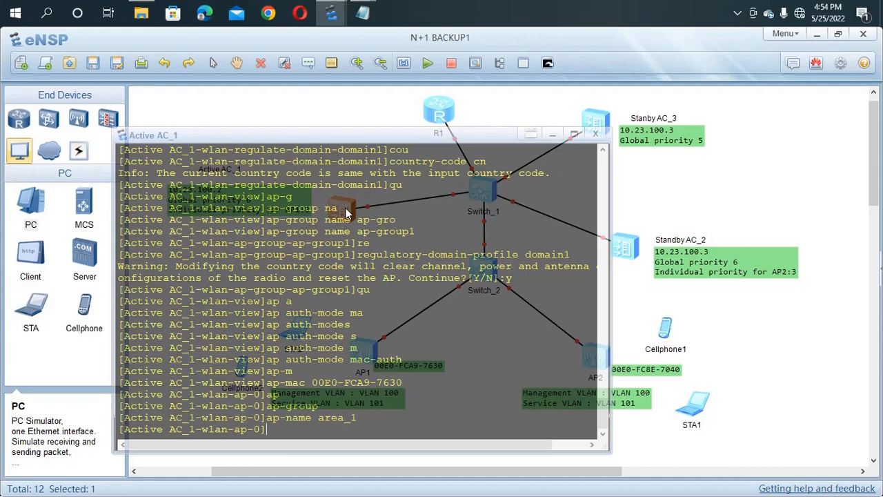
type("ap-g")
key("Tab")
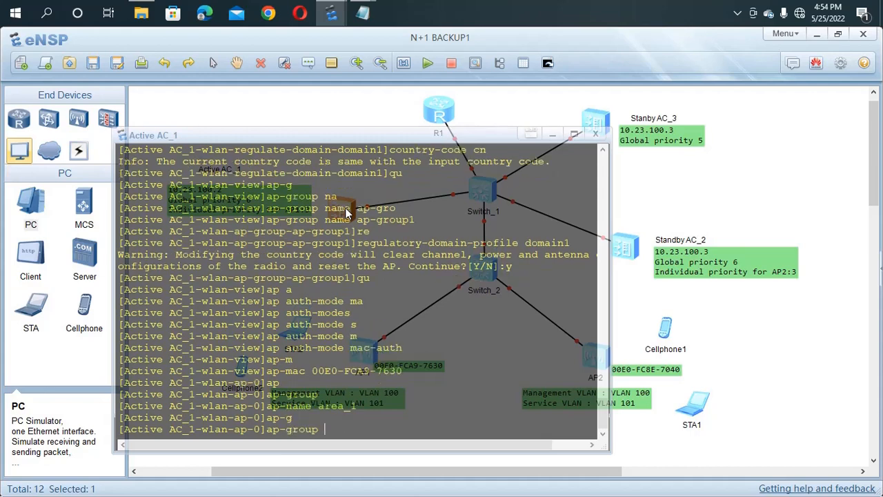
type("ap-")
type("group")
type("1")
key("Return")
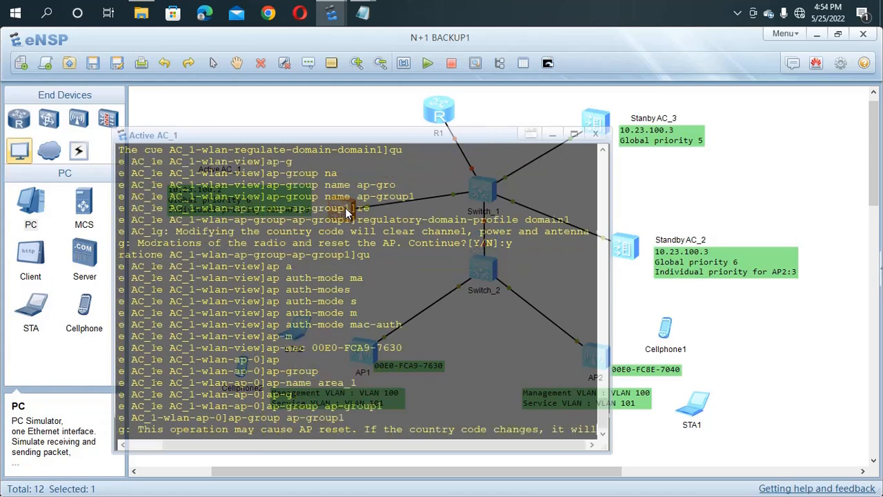
type("y")
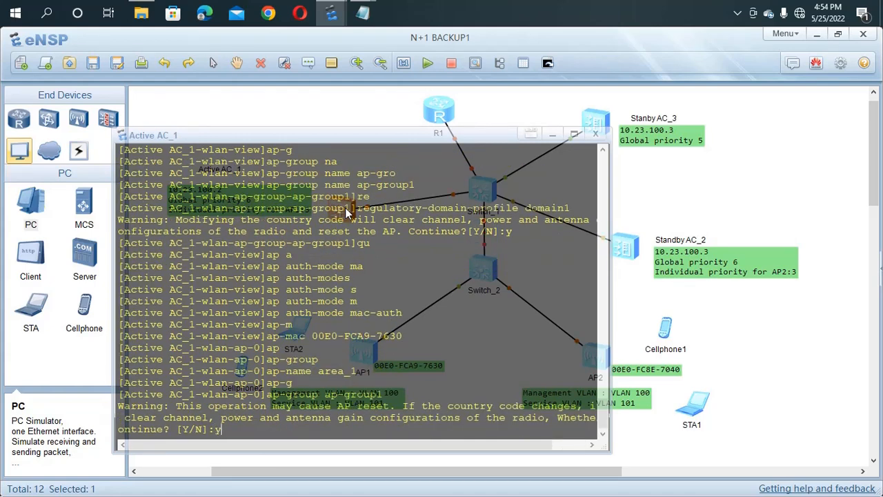
key("Return")
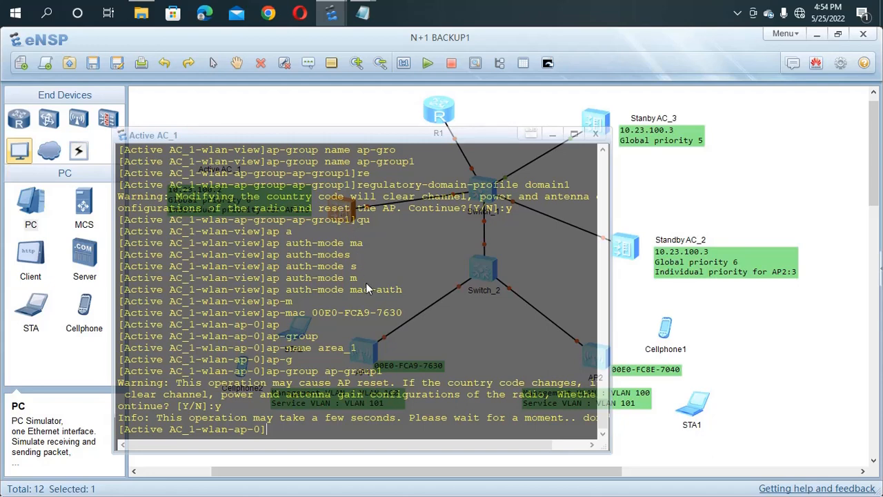
Step: Run 'display ap all' and confirm area_1 (00e0-fca9-7630) is listed as idle
type("dis ap all")
key("Return")
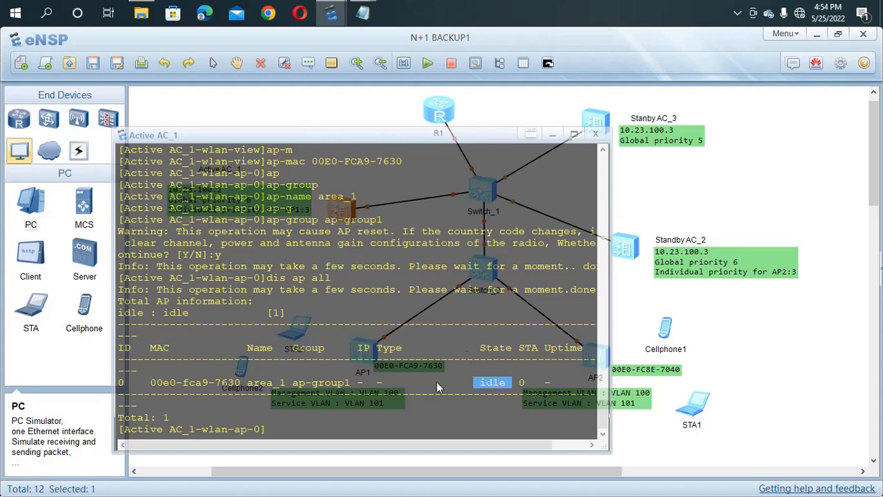
left_click(271, 437)
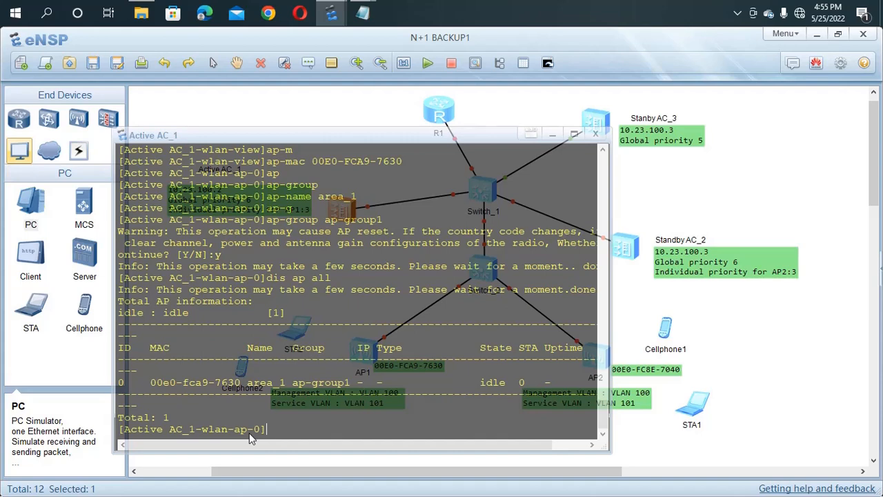
Step: Quit from the AP view back to the system view
type("u")
key("Return")
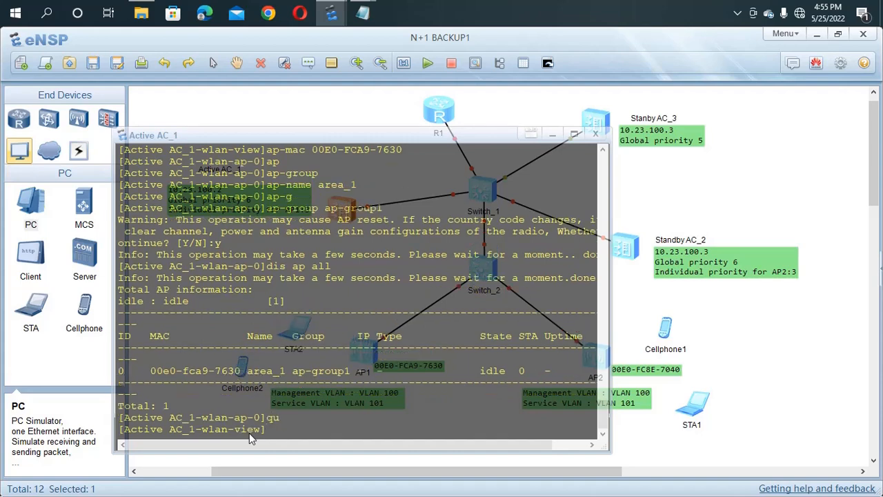
type("qu")
key("Return")
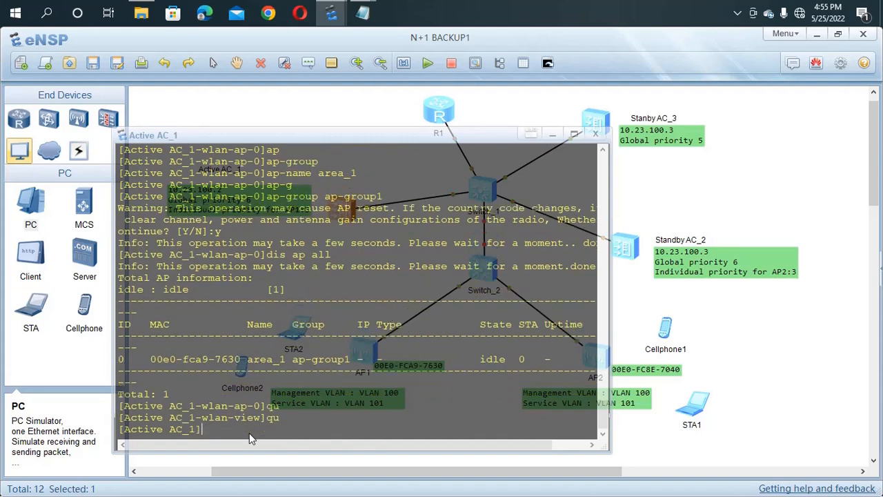
Step: Set the CAPWAP source interface to Vlanif 100
type("cap")
key("Tab")
key("Tab")
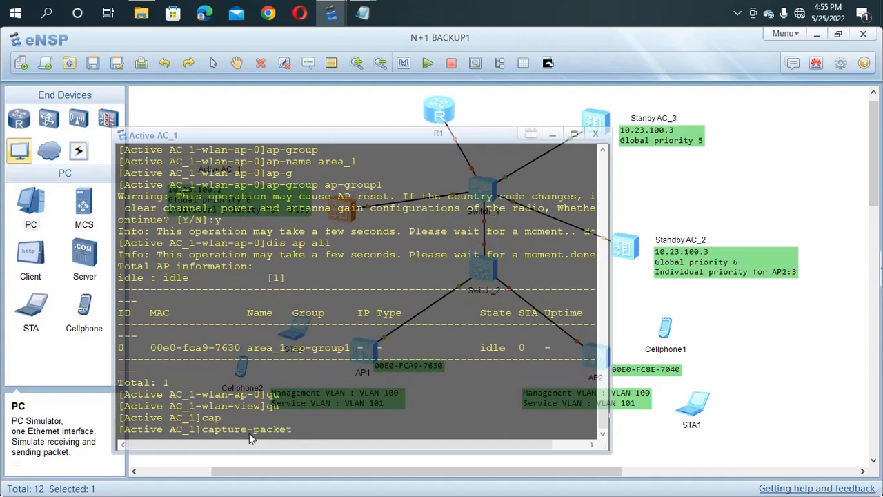
type("s")
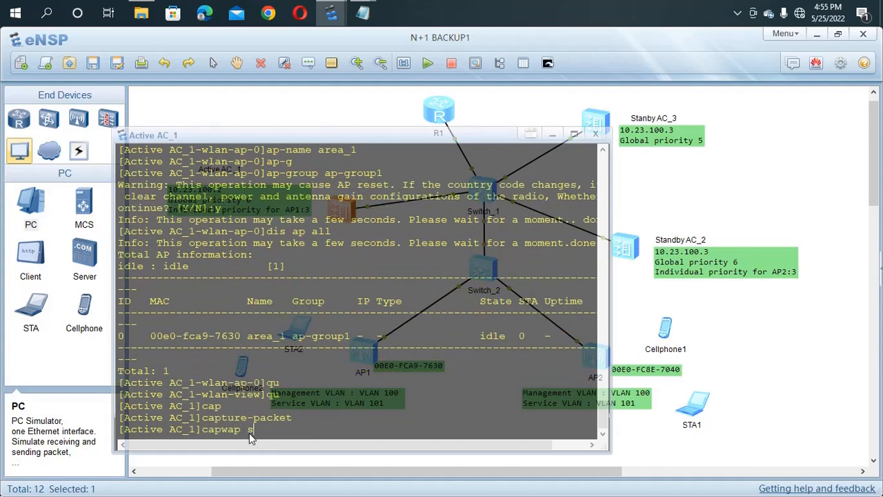
type("o")
key("Tab")
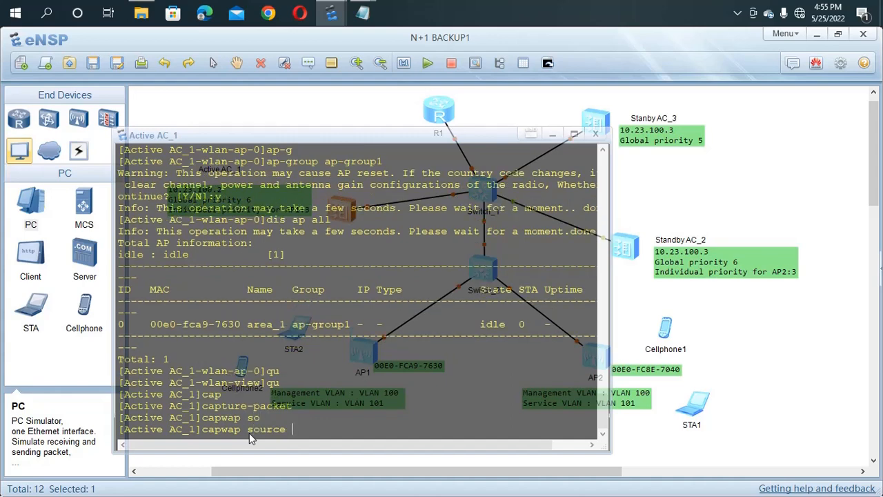
type("v")
key("Tab")
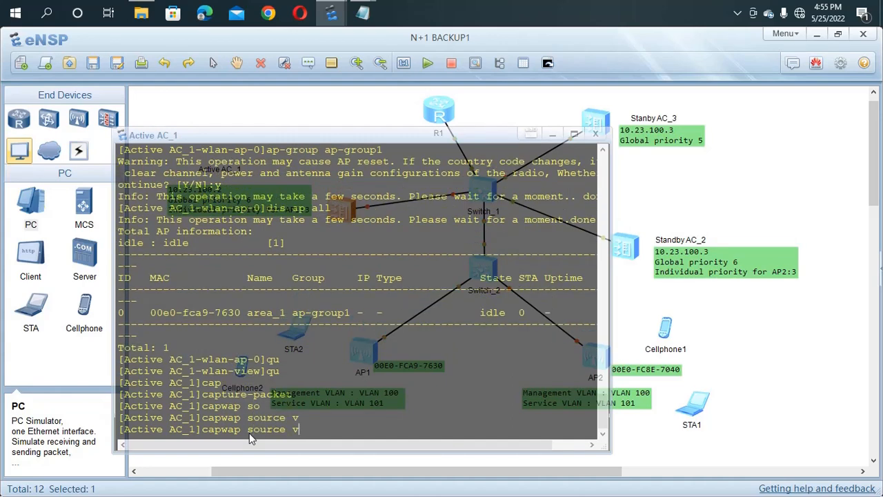
key("BackSpace")
type("i")
key("Tab")
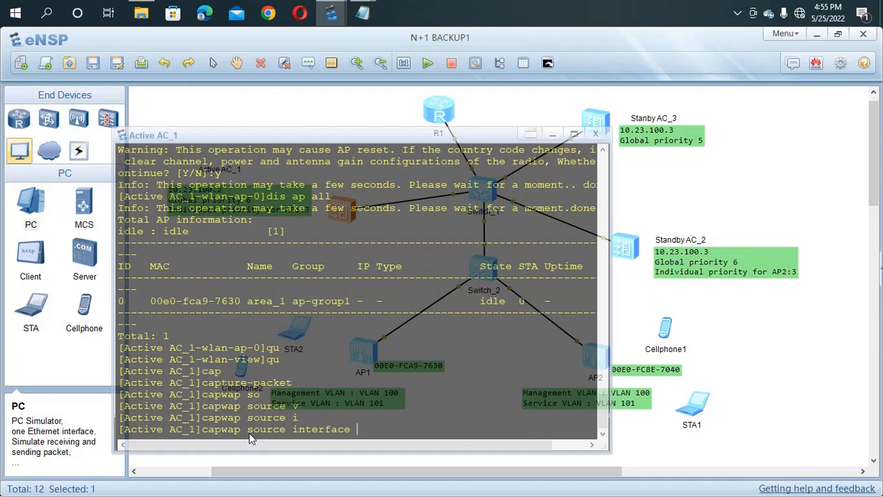
type("v")
key("Tab")
type("100")
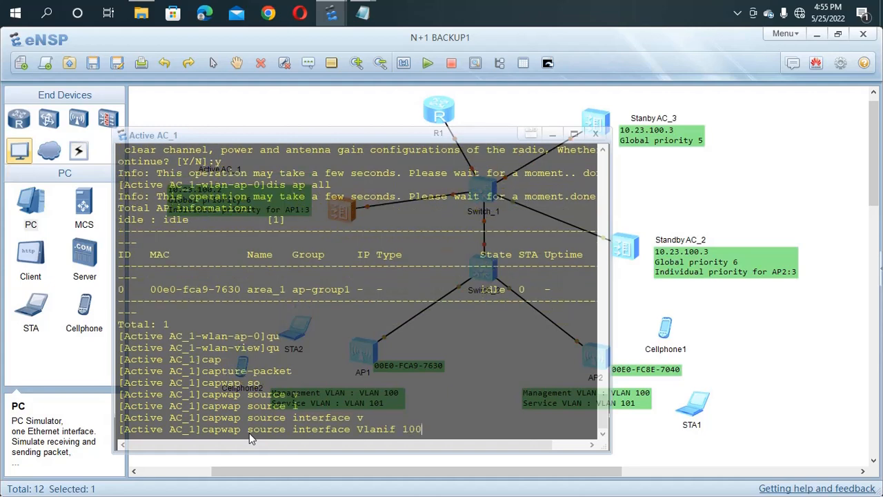
key("Return")
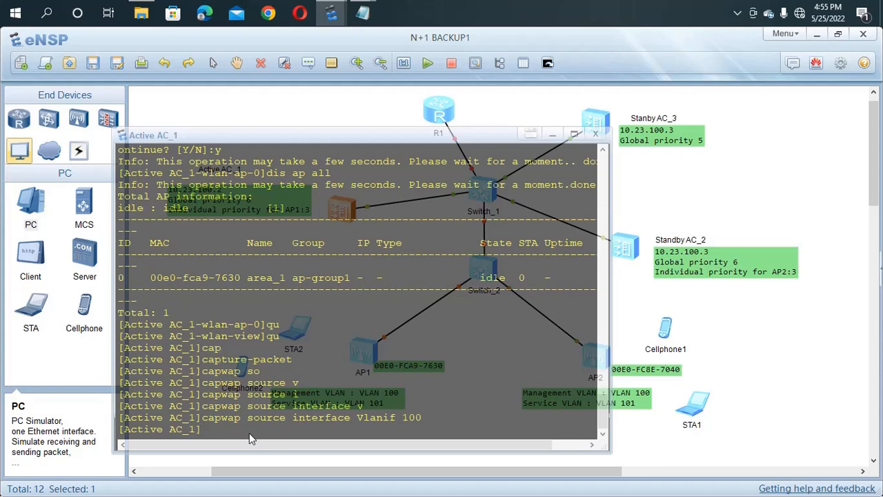
Step: Enter the WLAN view with the wlan command
type("wla")
key("Tab")
key("Return")
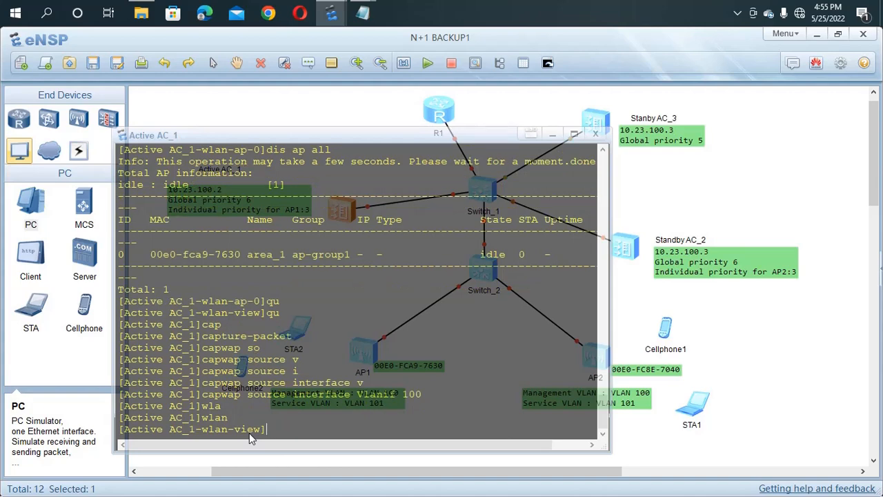
Step: Reset all APs with 'ap-reset all', answering y
type("ap-re")
key("Tab")
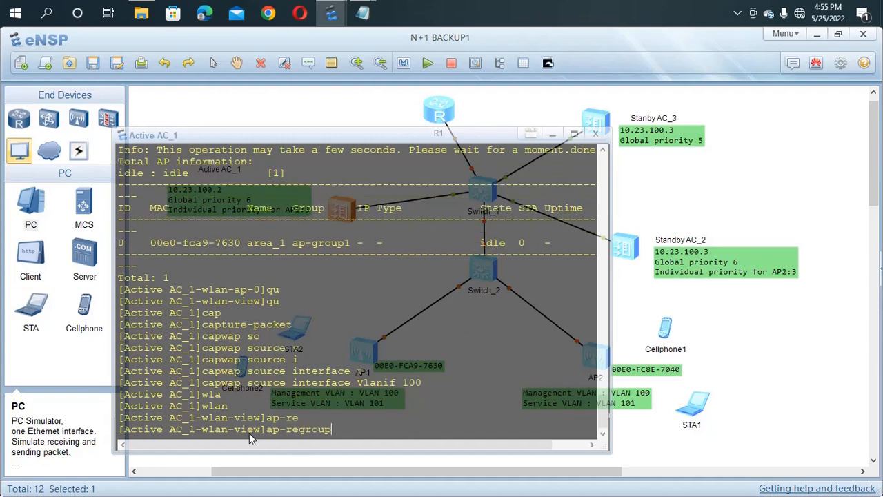
key("Tab")
key("Tab")
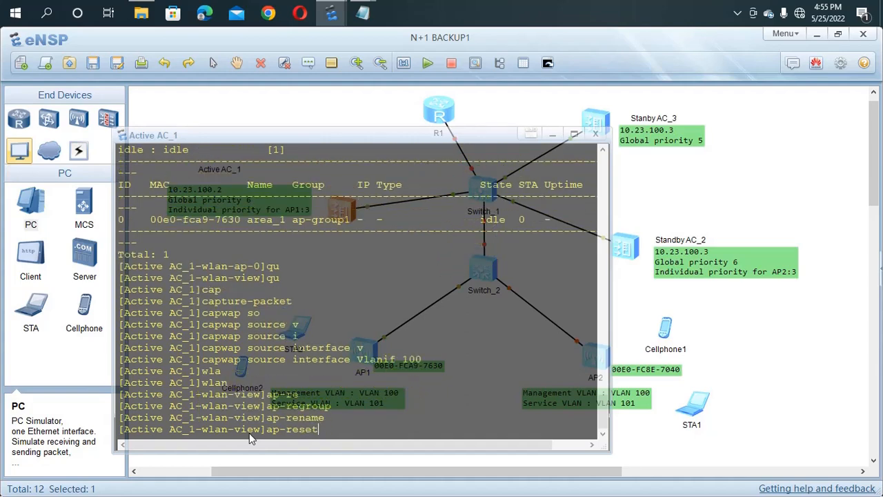
type("a")
key("Tab")
key("Return")
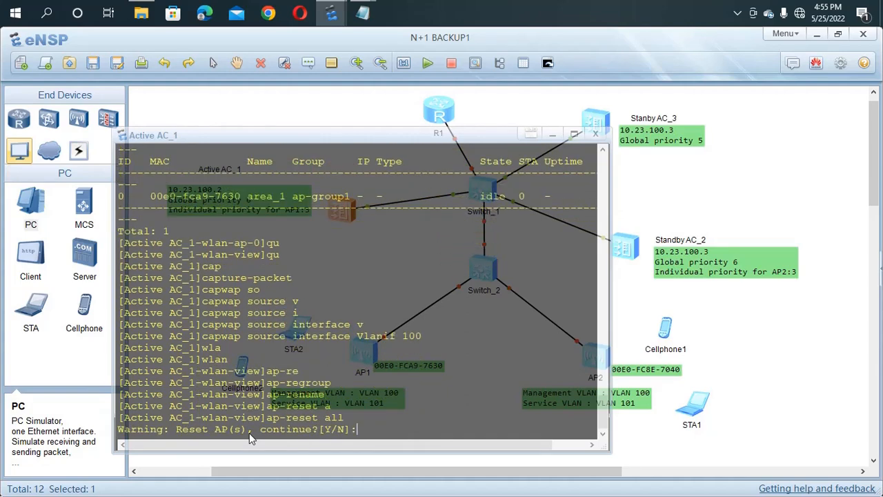
type("y")
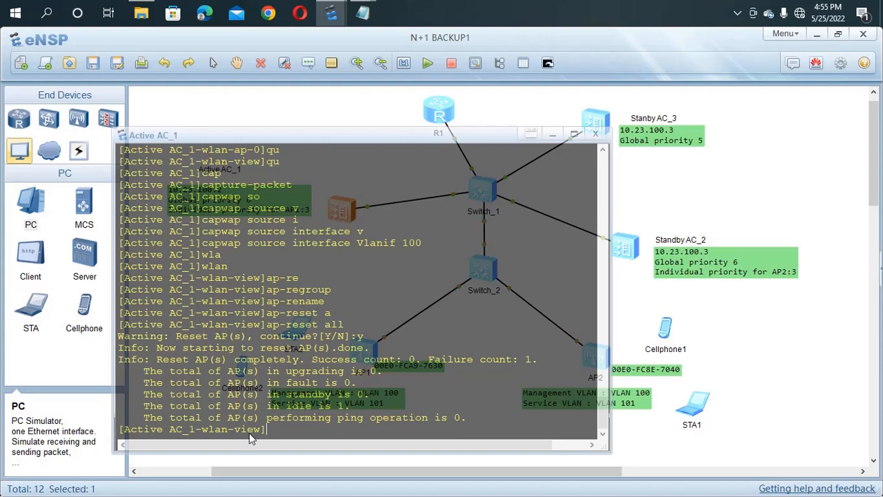
Step: List all APs, showing area_1 still idle, and hide the console
type("ap")
type("dis a")
type("p all")
key("Return")
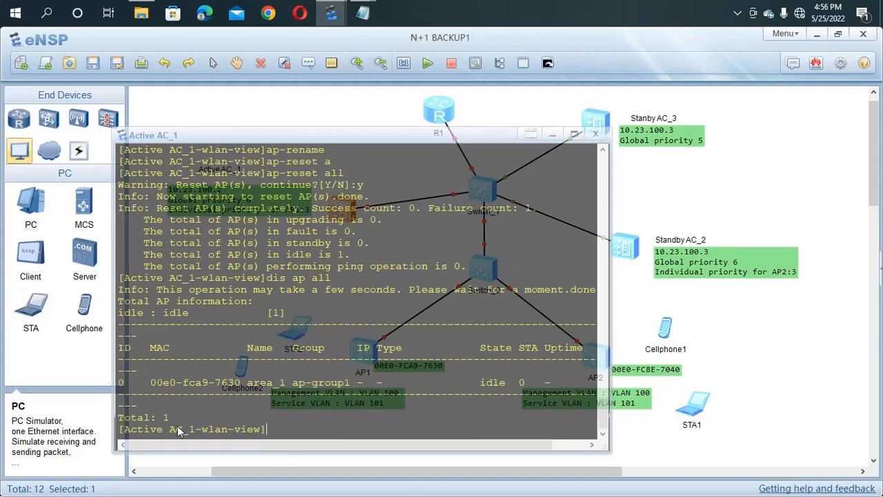
left_click(191, 106)
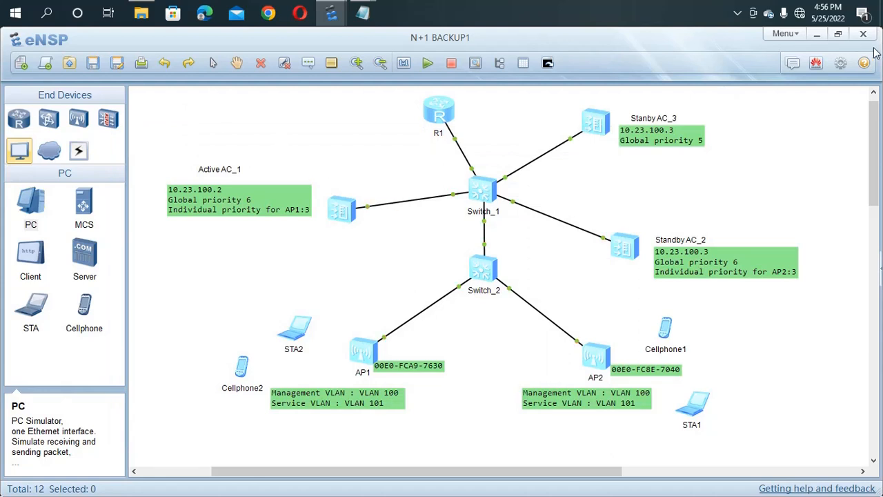
double_click(486, 196)
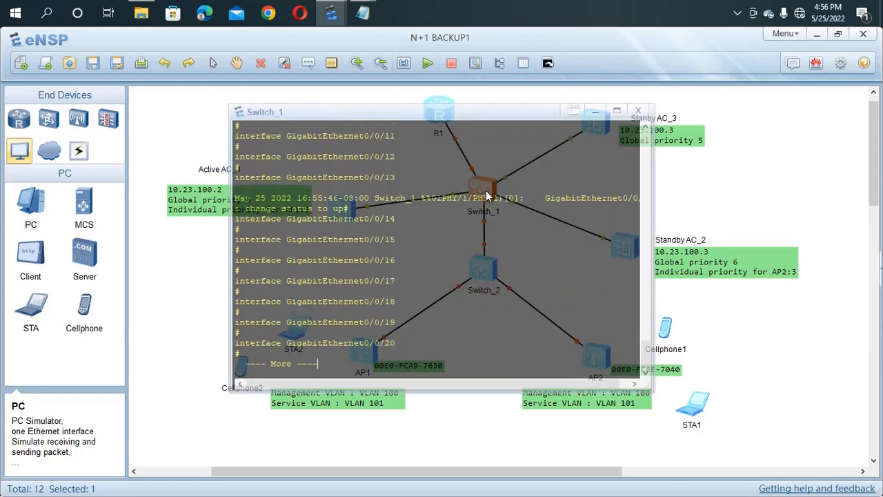
key("Return")
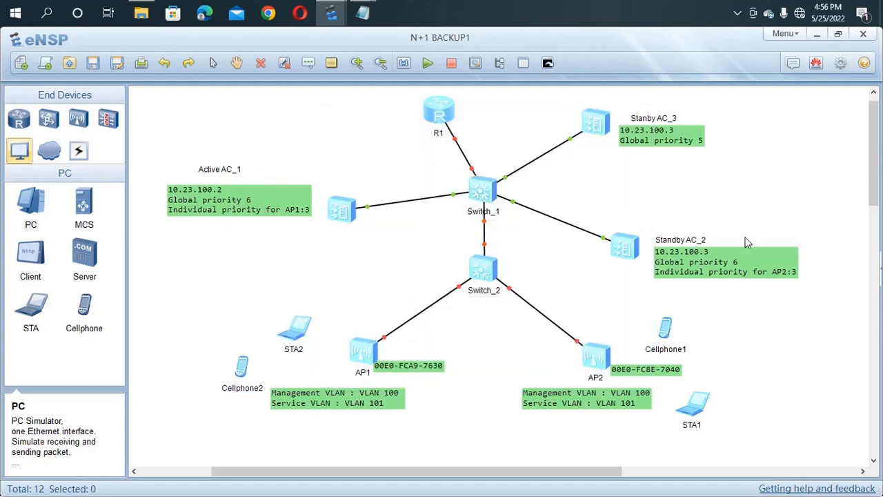
left_click(736, 14)
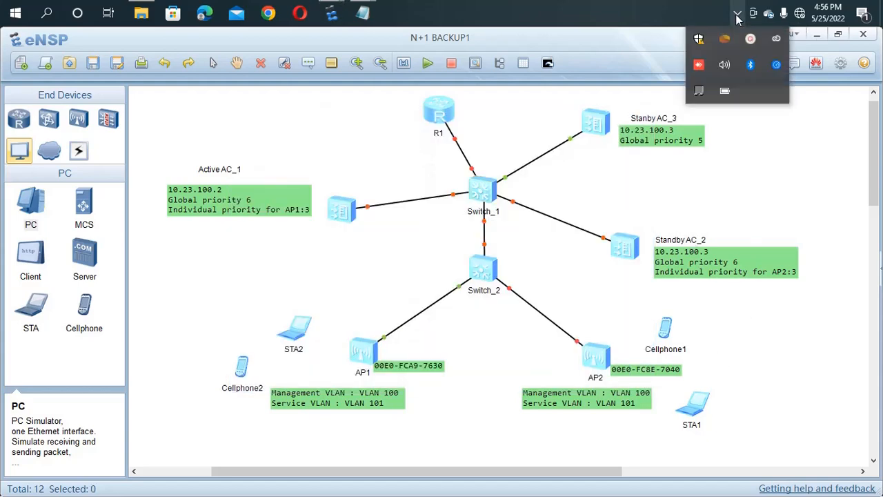
left_click(751, 40)
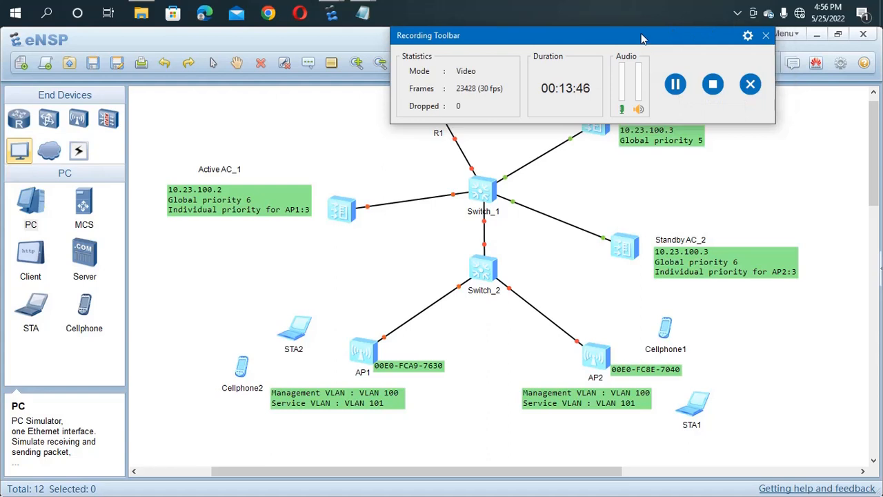
left_click_drag(819, 5, 781, 18)
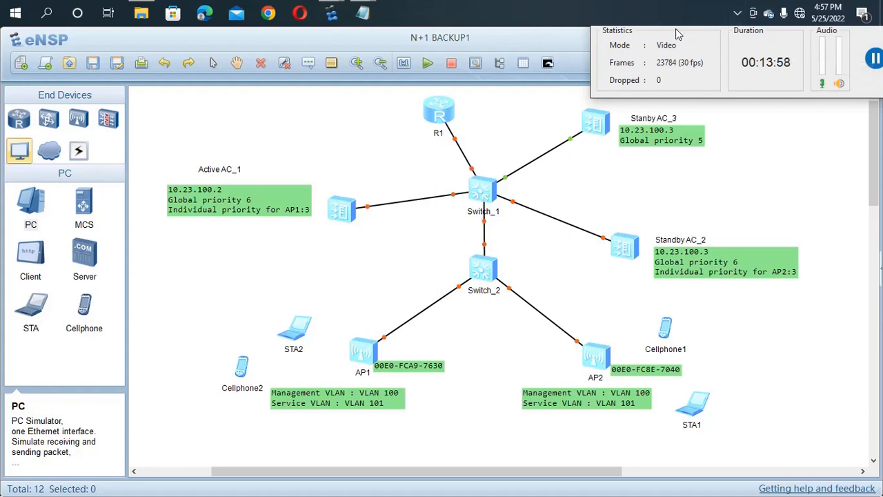
left_click_drag(678, 31, 881, 3)
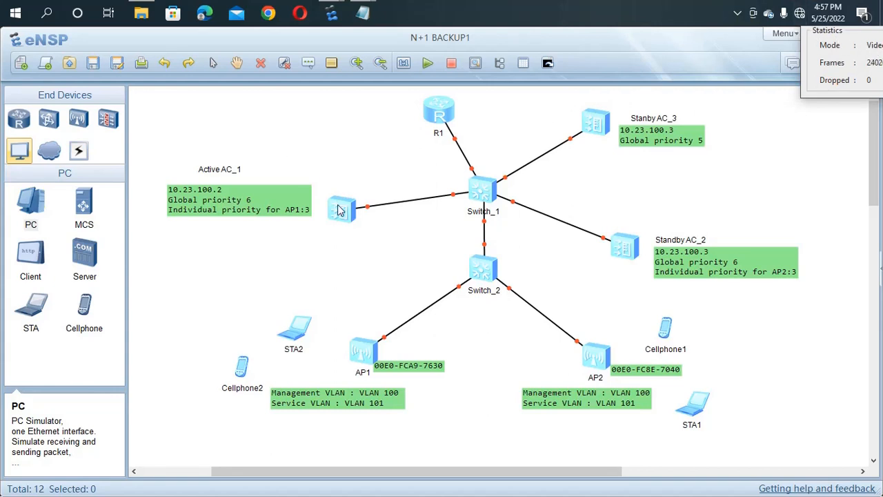
Step: Reopen AC_1's console and reset all APs again, confirming with y
double_click(338, 211)
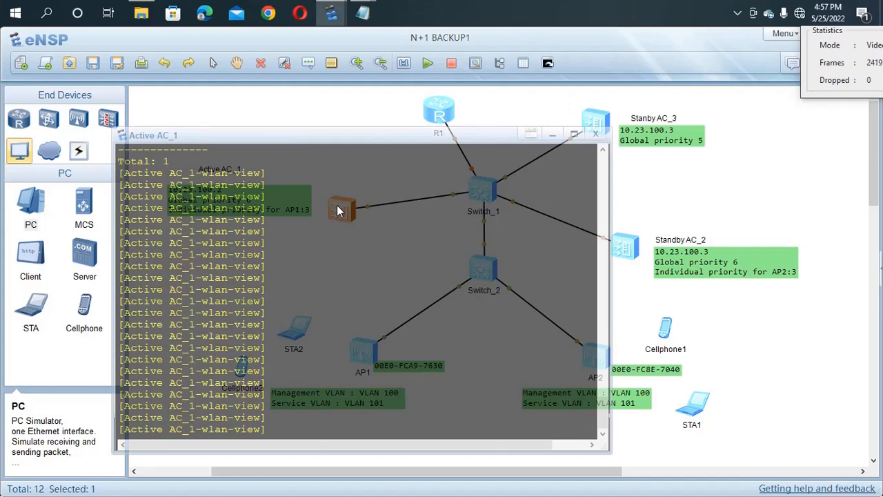
type("ap -re")
key("Tab")
key("Tab")
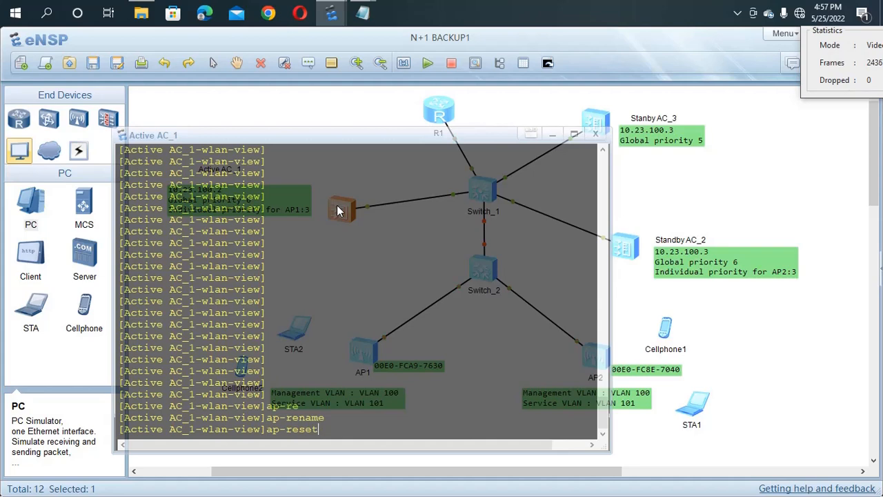
type("al")
key("Tab")
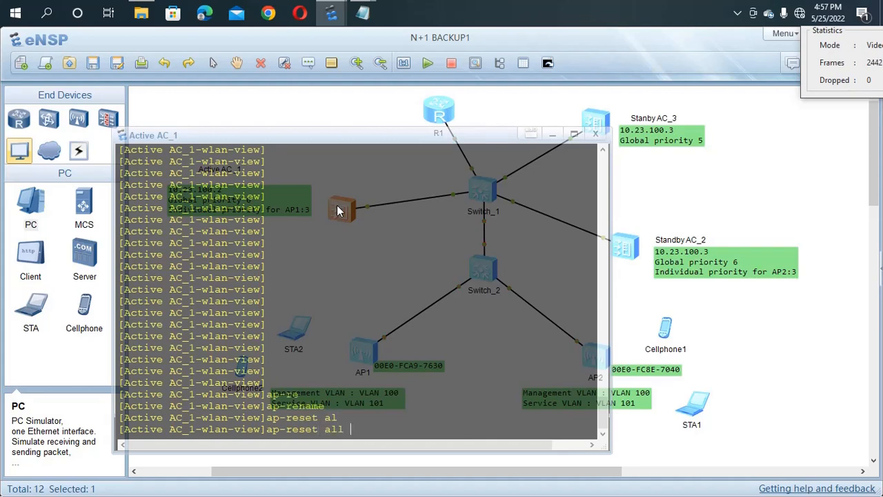
key("Return")
type("y")
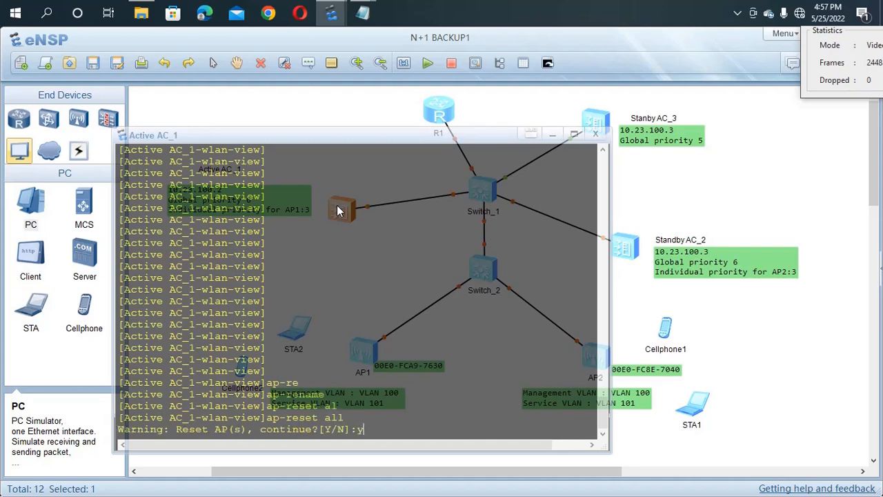
key("Return")
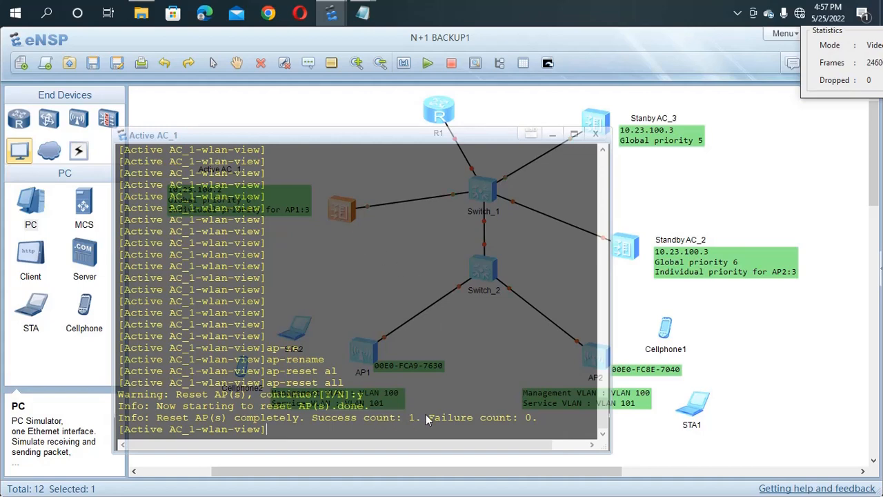
left_click_drag(421, 417, 379, 421)
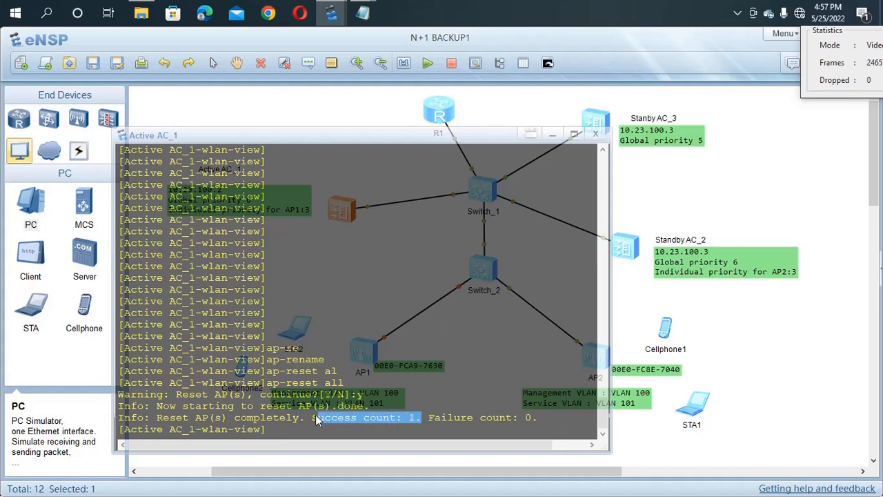
left_click(434, 320)
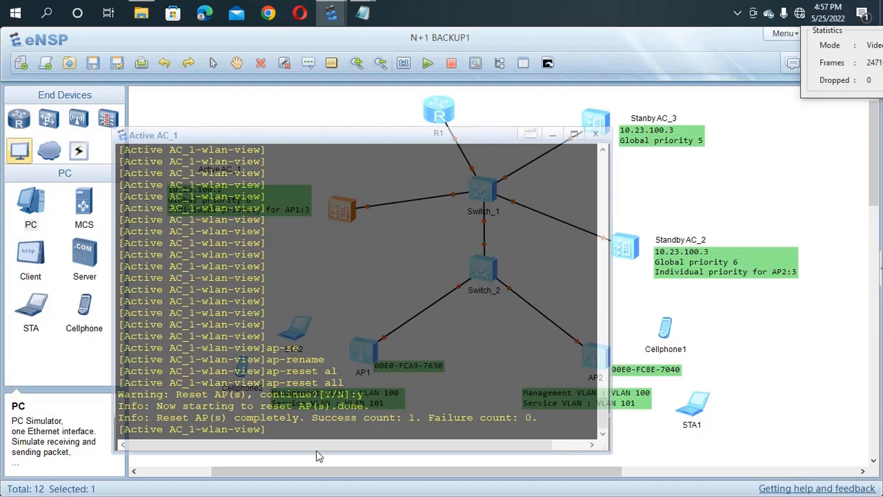
Step: Run 'dis ap all', showing area_1 now in fault state
type("dis ap all")
key("Tab")
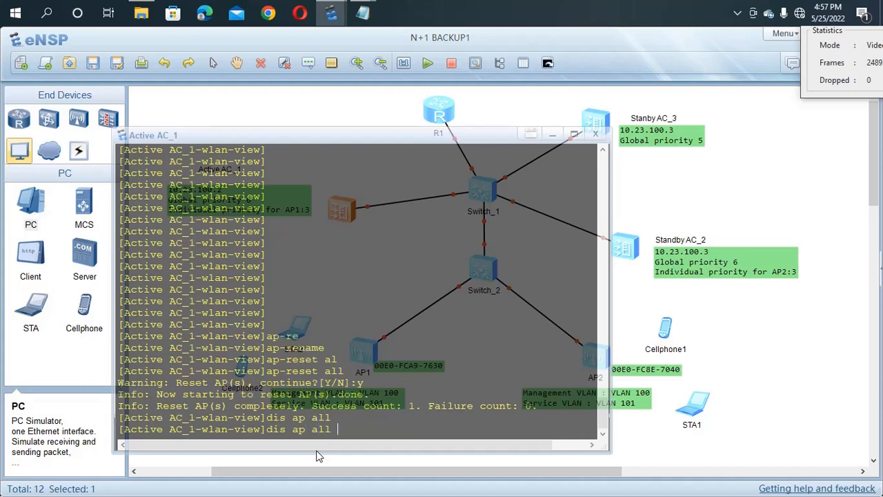
key("Return")
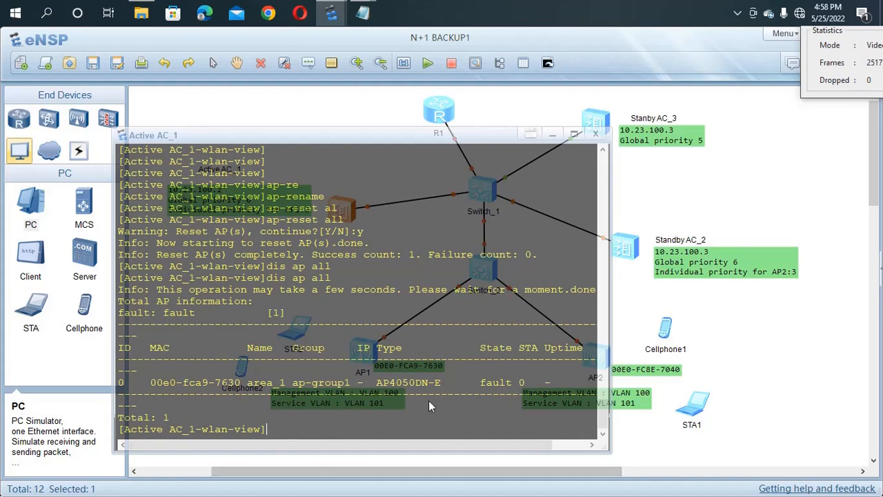
left_click_drag(473, 381, 526, 394)
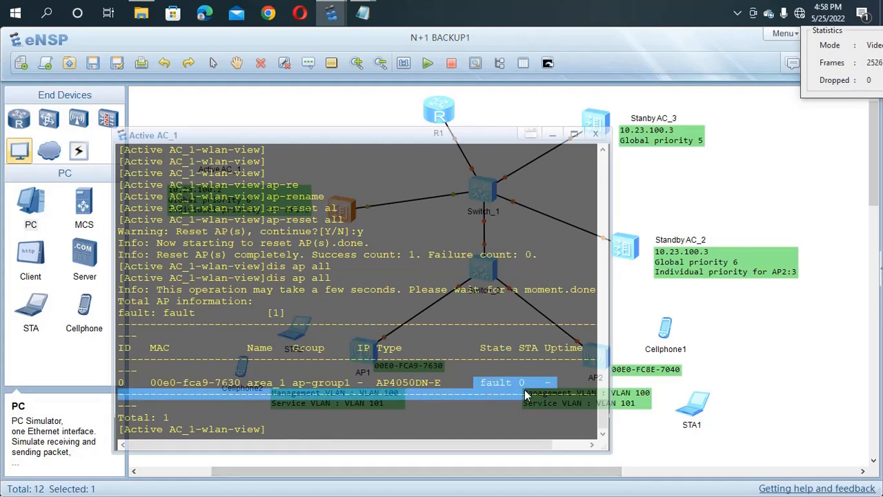
left_click(454, 417)
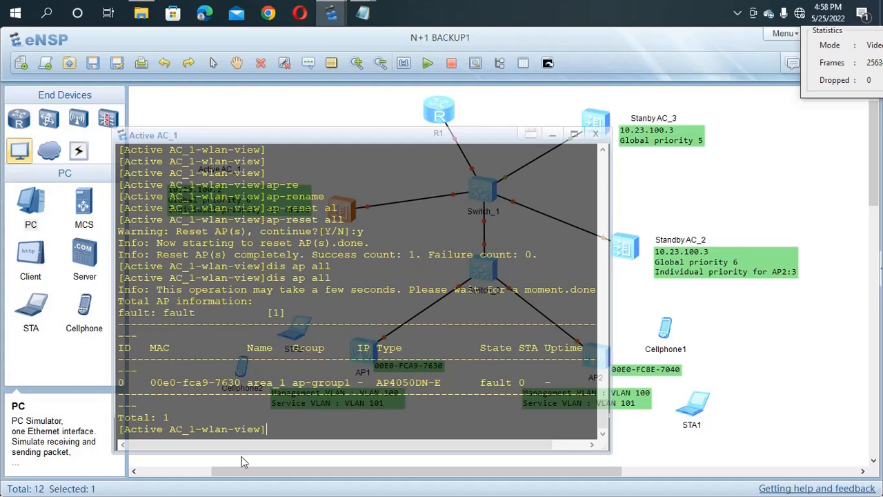
Step: Re-list all APs, then close and reopen the Active AC_1 console
type("dis ap all")
key("Return")
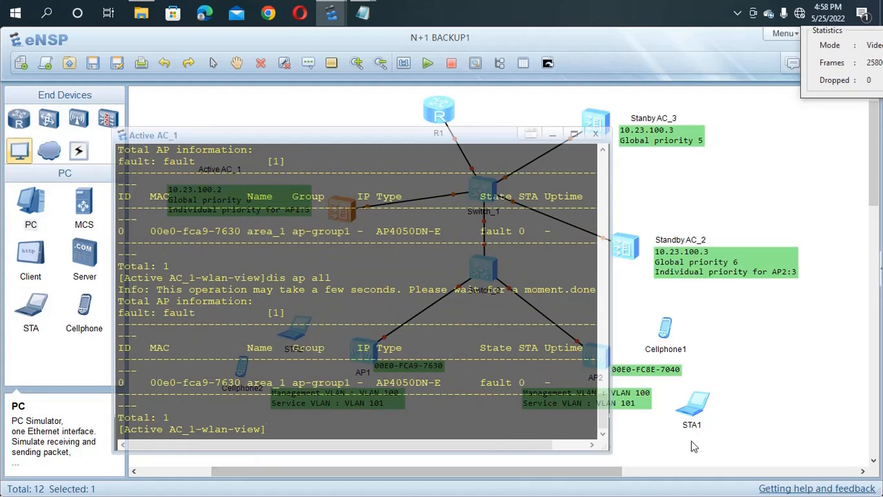
left_click(777, 312)
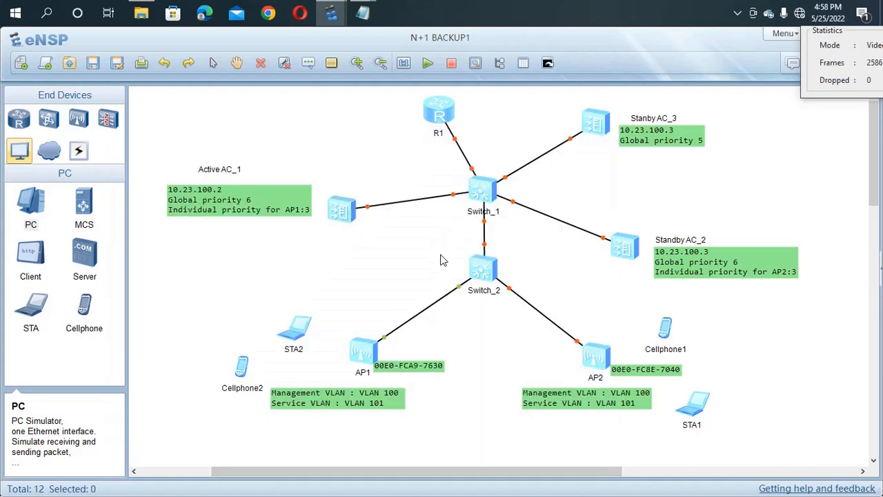
double_click(345, 215)
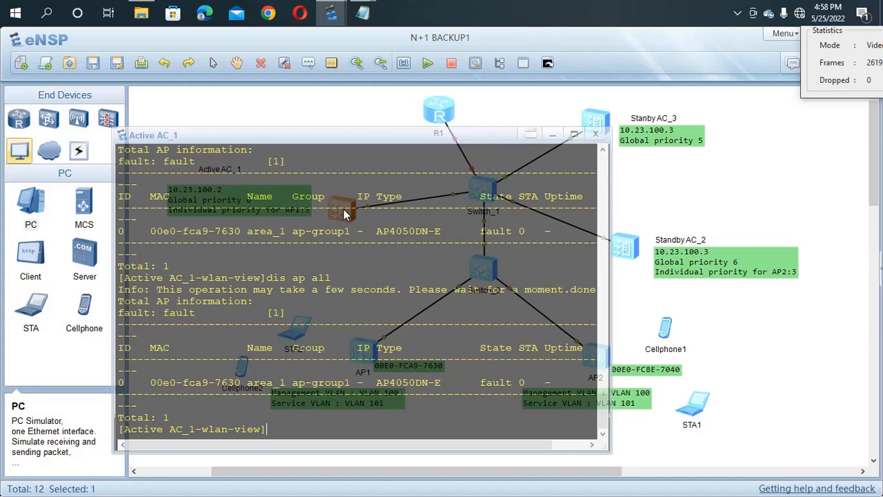
Step: Create and enter the security profile wlan-net
type("se")
key("Tab")
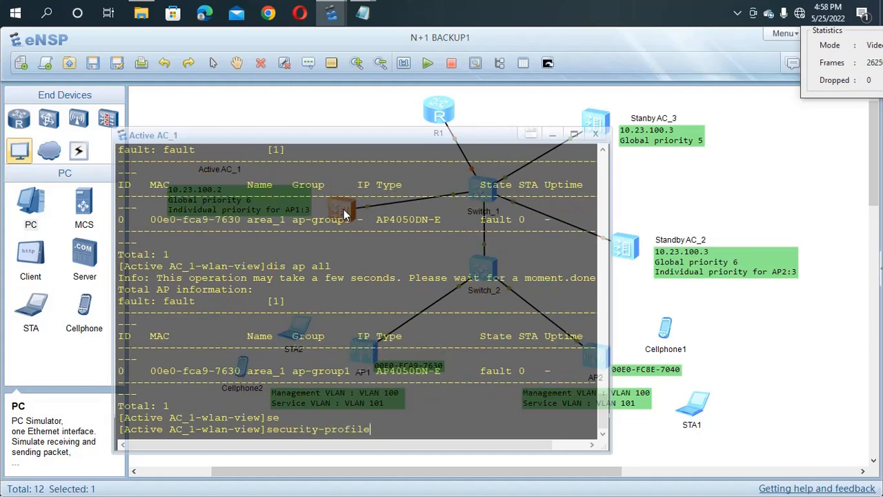
type("na")
key("Tab")
type("wlan")
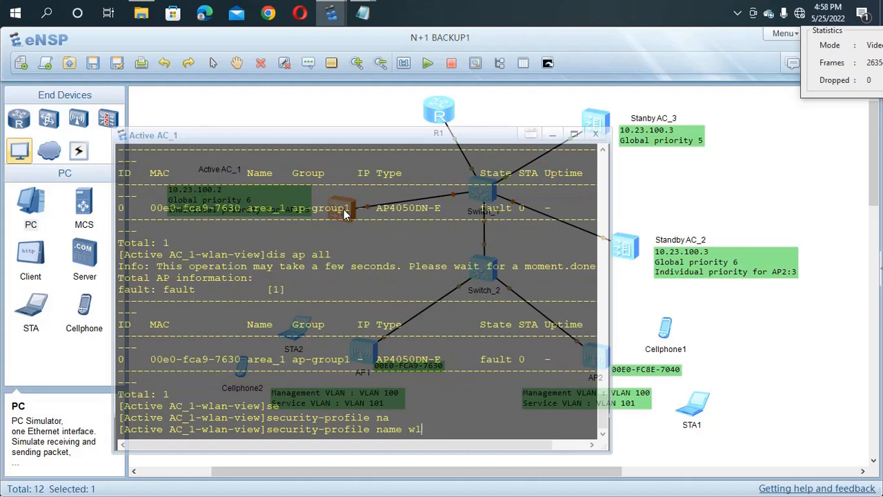
type("-net")
key("Return")
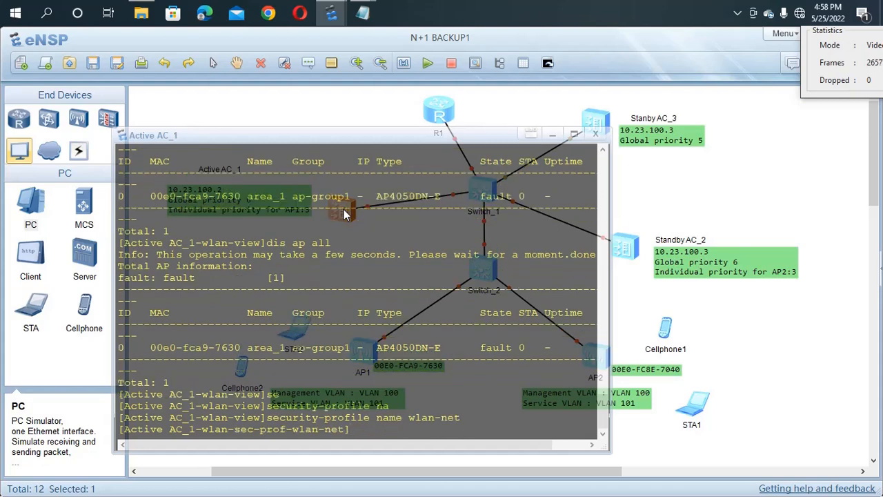
Step: Set wlan-net to WPA-WPA2 PSK with an AES pass-phrase, then return to WLAN view
type("se")
key("Tab")
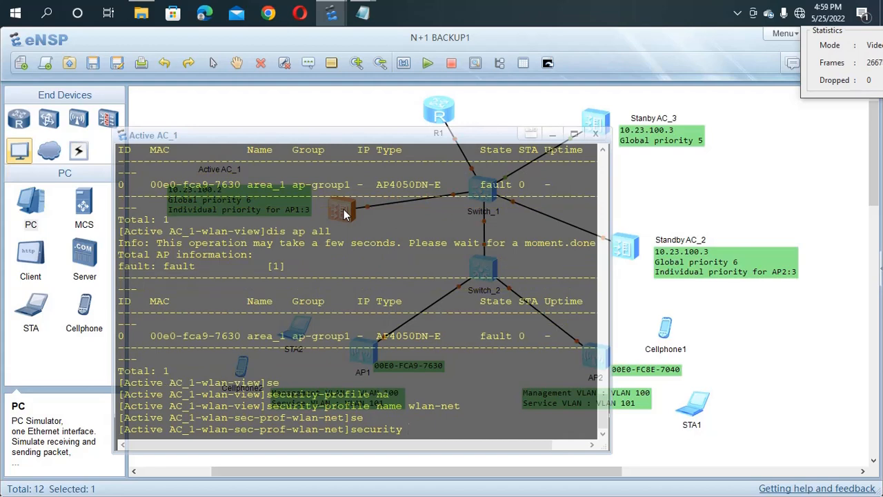
type("w")
key("Tab")
key("Tab")
key("Tab")
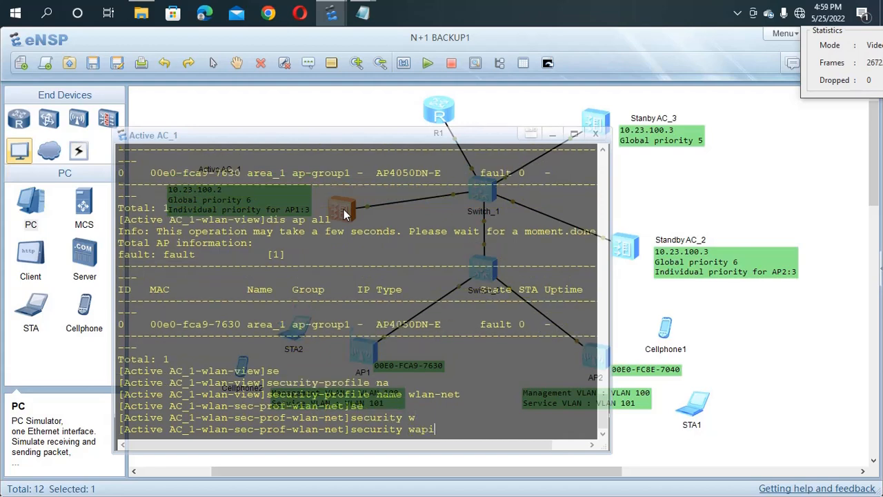
key("Tab")
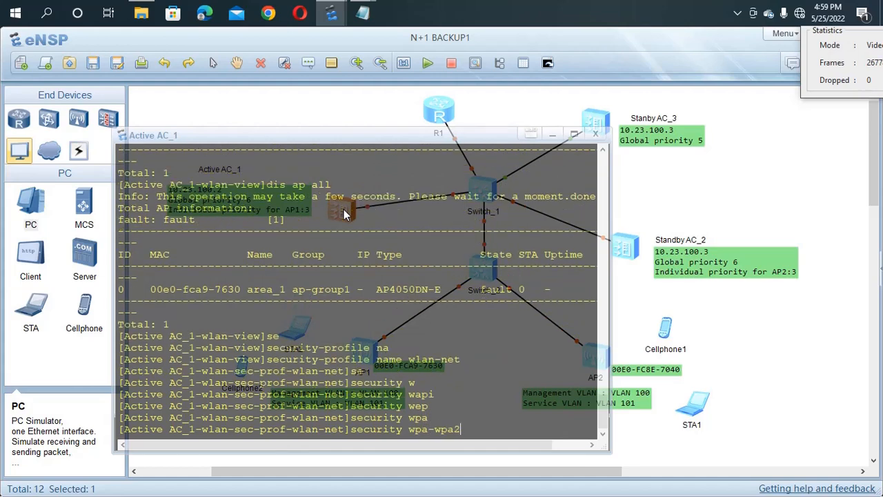
type("p")
key("Tab")
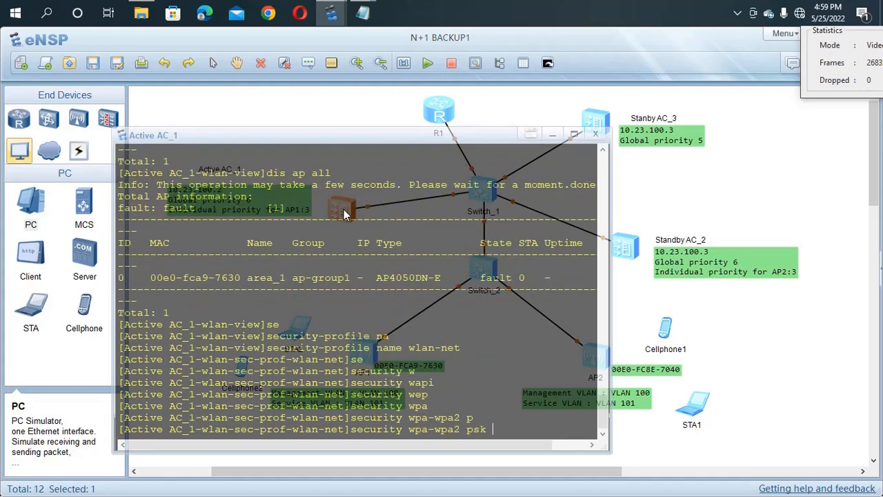
type("p")
key("Tab")
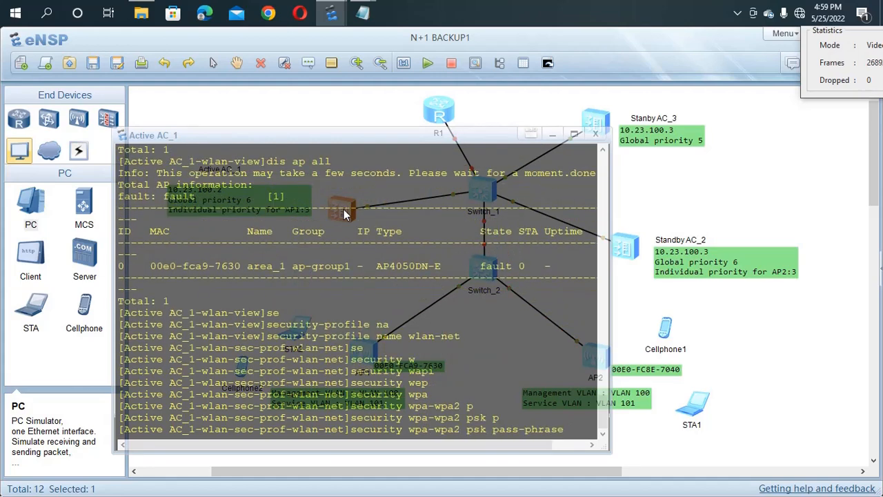
type("a12345")
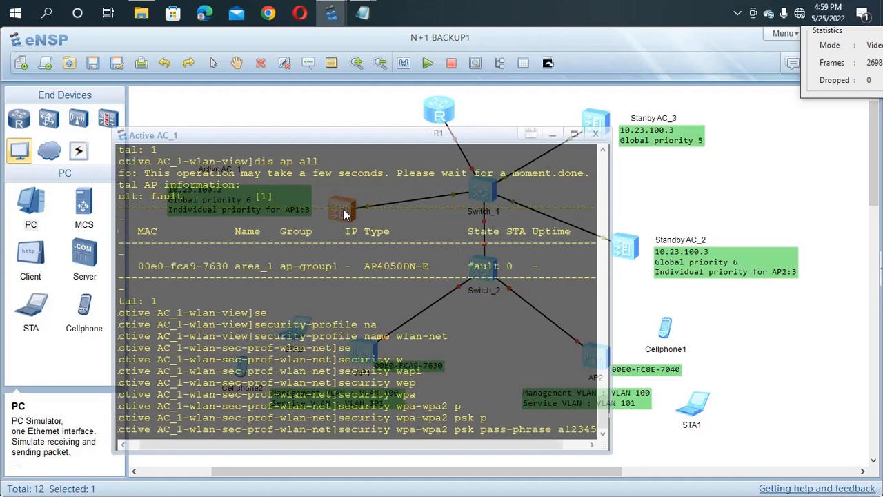
type("67 a")
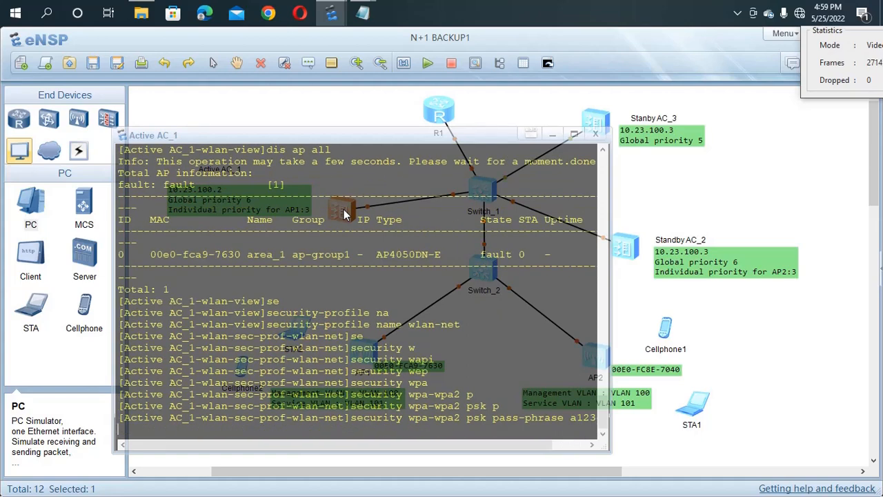
key("Tab")
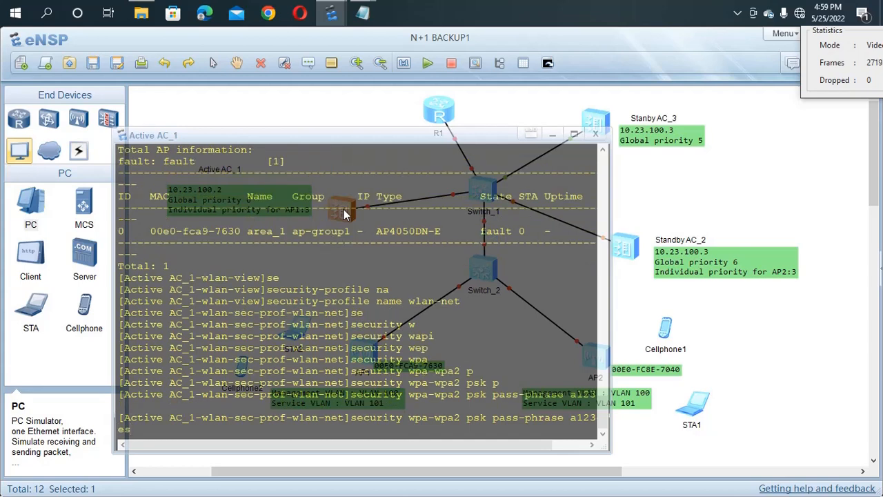
key("Return")
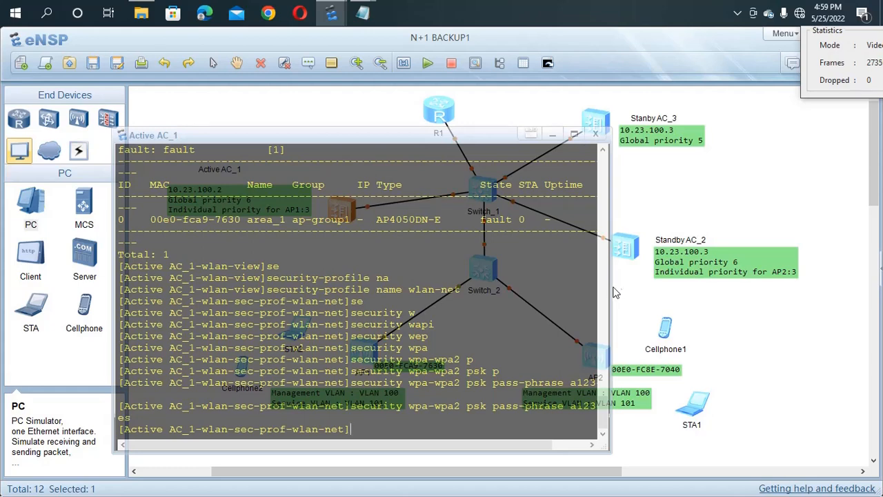
left_click_drag(616, 293, 720, 293)
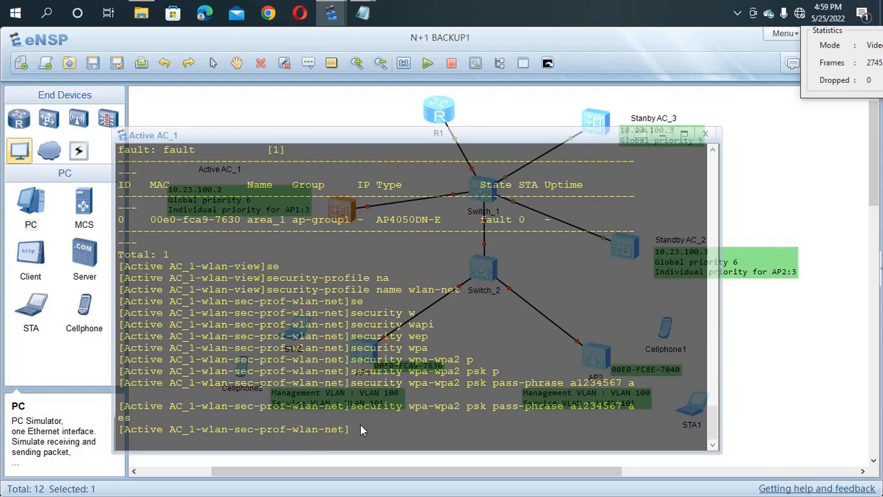
key("Return")
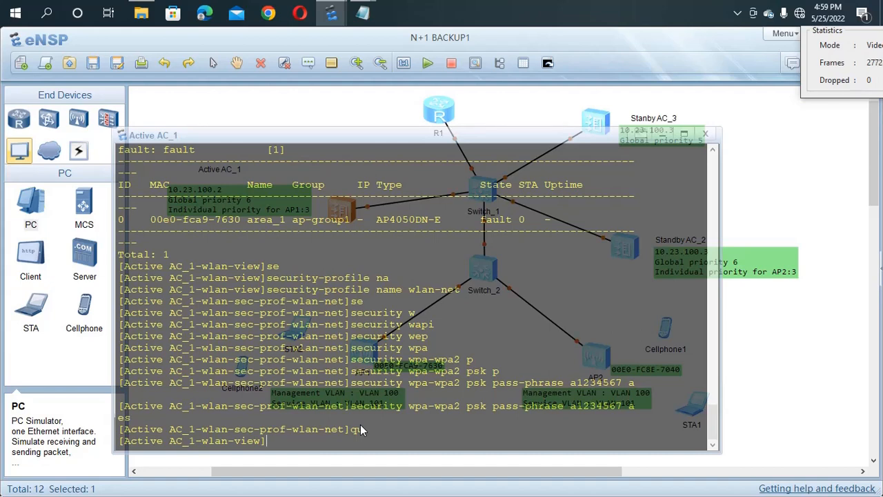
Step: Create and enter SSID profile wlan-net on AC_1 with 'ssid-profile name wlan-net'
type("ss")
key("Tab")
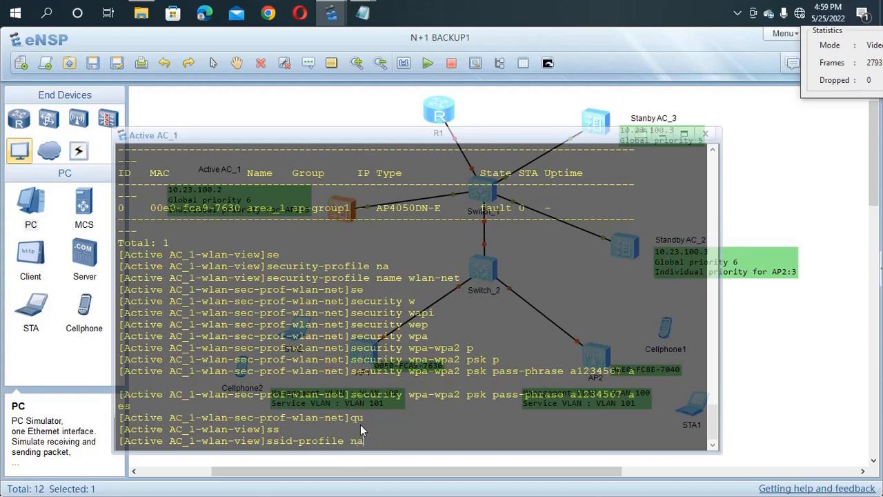
type("na")
key("Tab")
type("wlan")
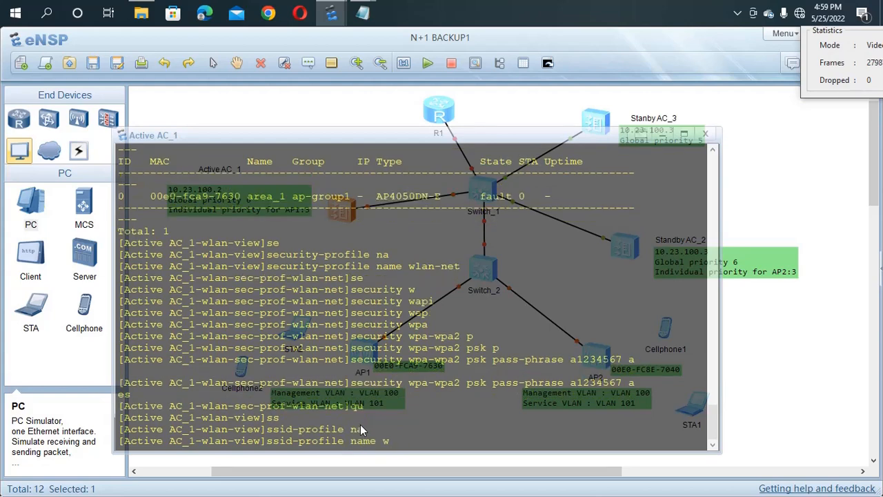
type("-net")
key("Return")
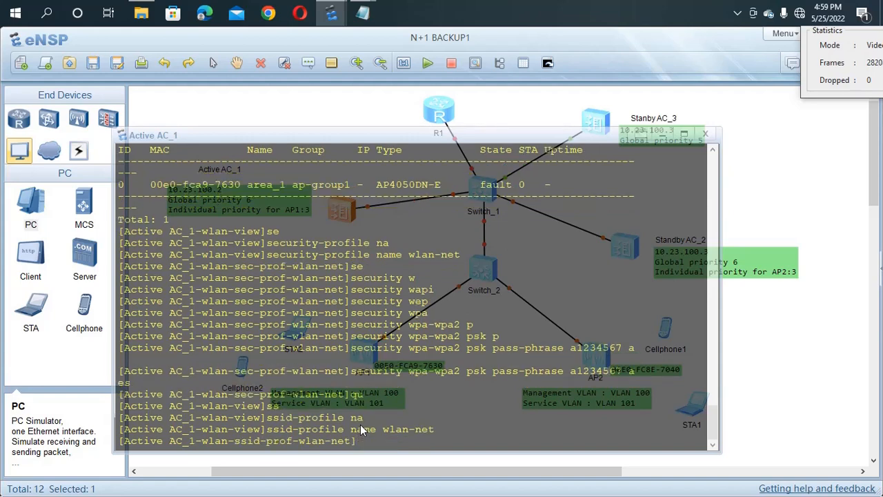
Step: Set the profile's SSID to SMARTNET254
type("se")
key("BackSpace")
type("s")
key("Tab")
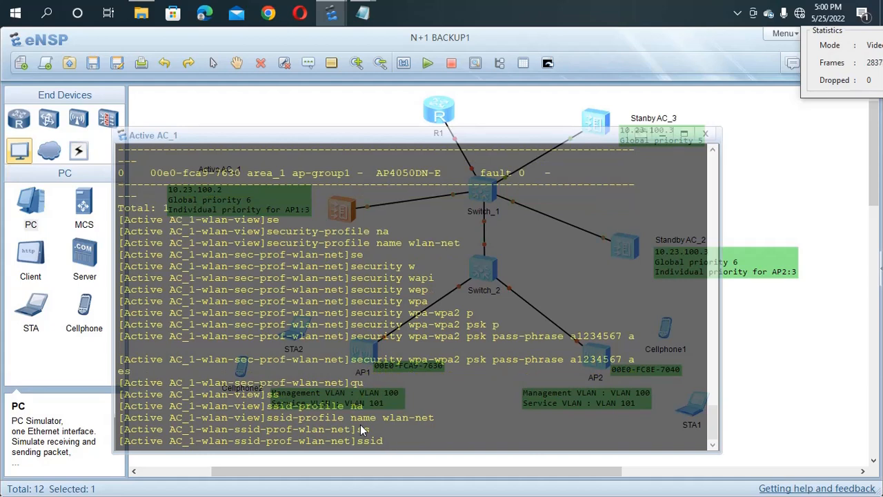
type("SMARTNET")
type("254")
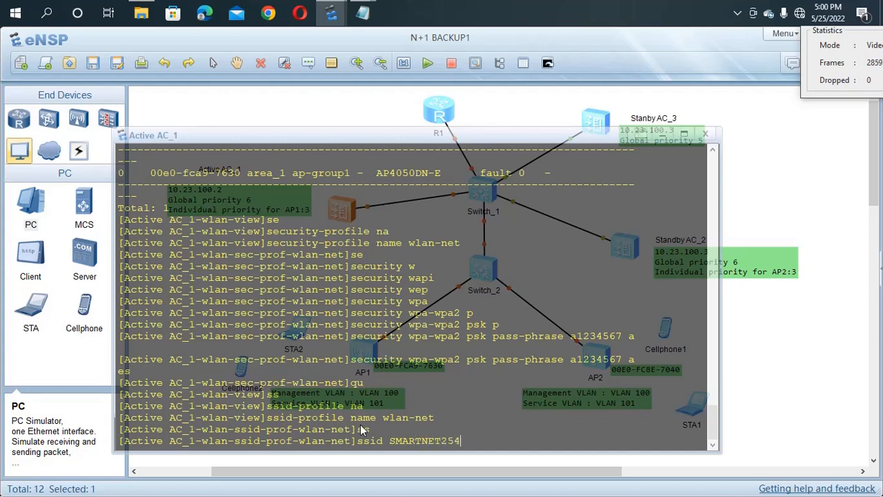
key("Return")
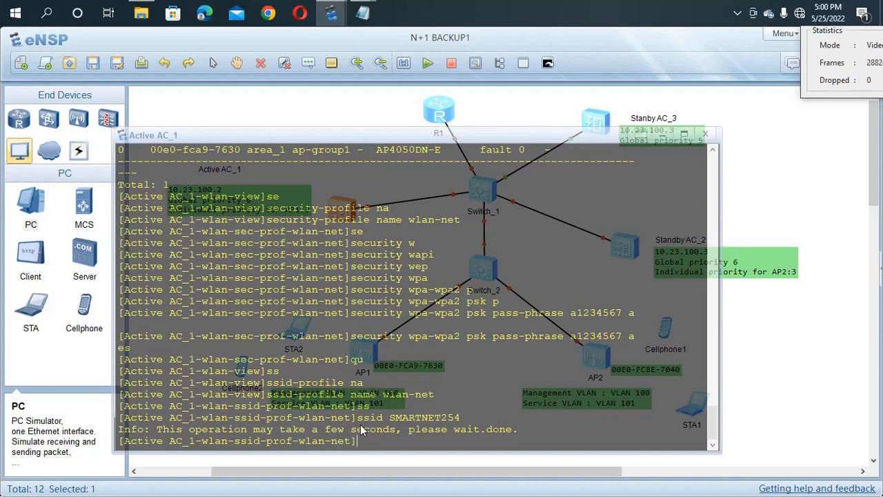
Step: Quit back to WLAN view and create VAP profile wlan-net
type("qu")
key("Return")
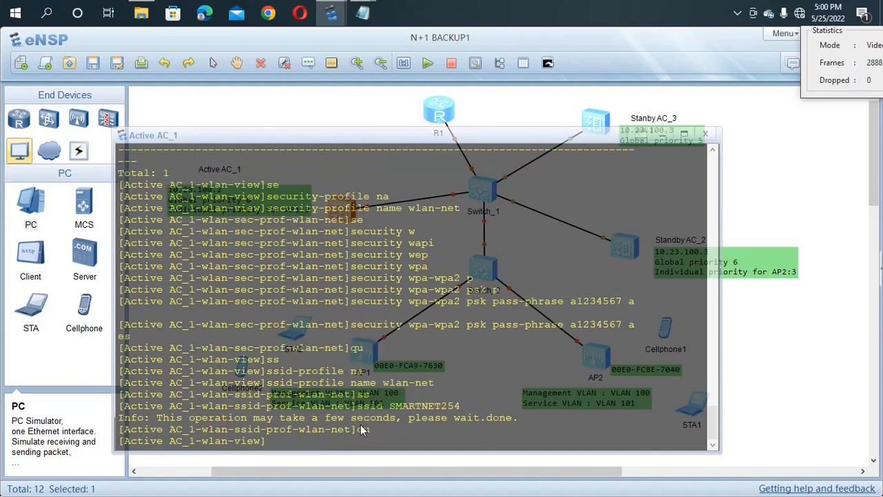
type("vap")
key("Tab")
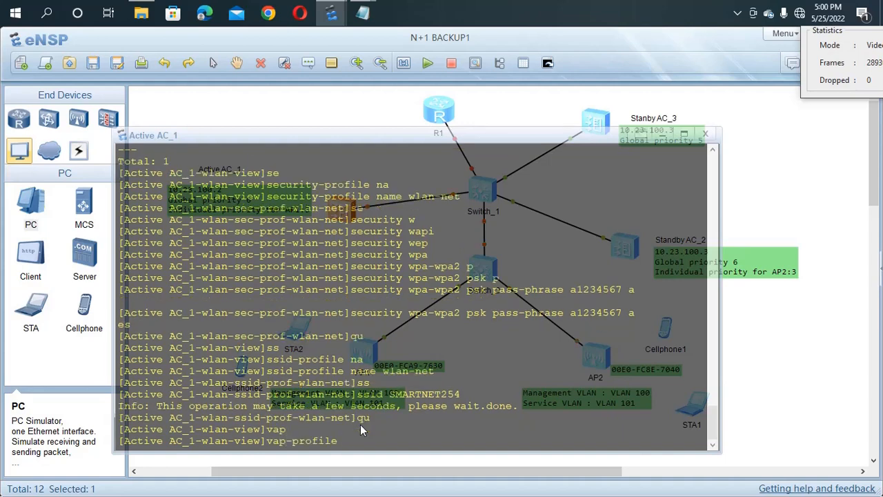
type("na")
key("Tab")
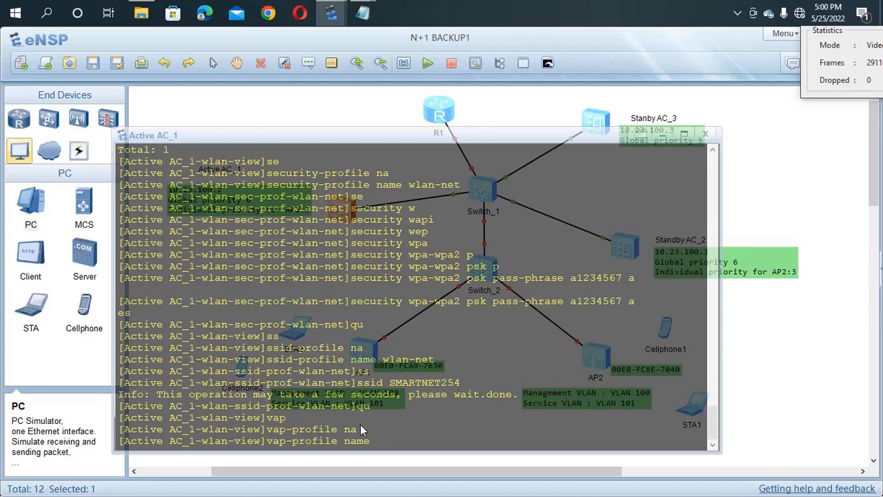
type("wlan-net")
key("Return")
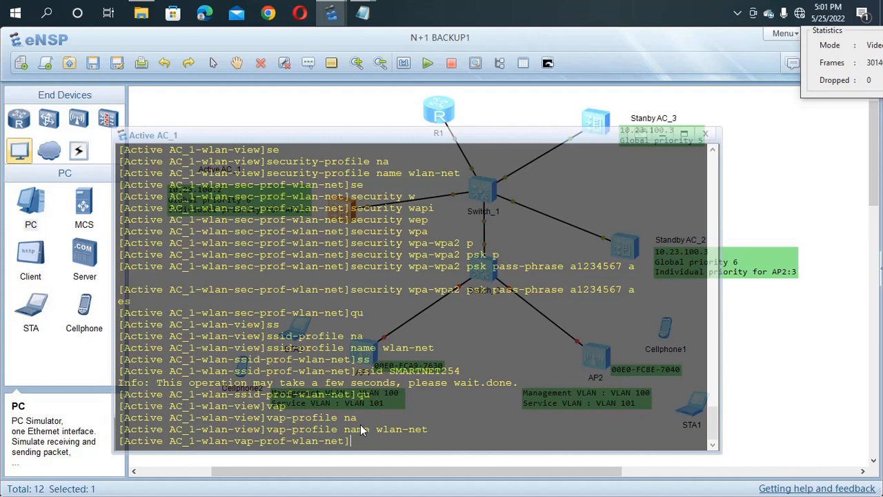
Step: Set the wlan-net VAP profile's forward mode to direct-forward on Active AC_1
type("o")
key("Tab")
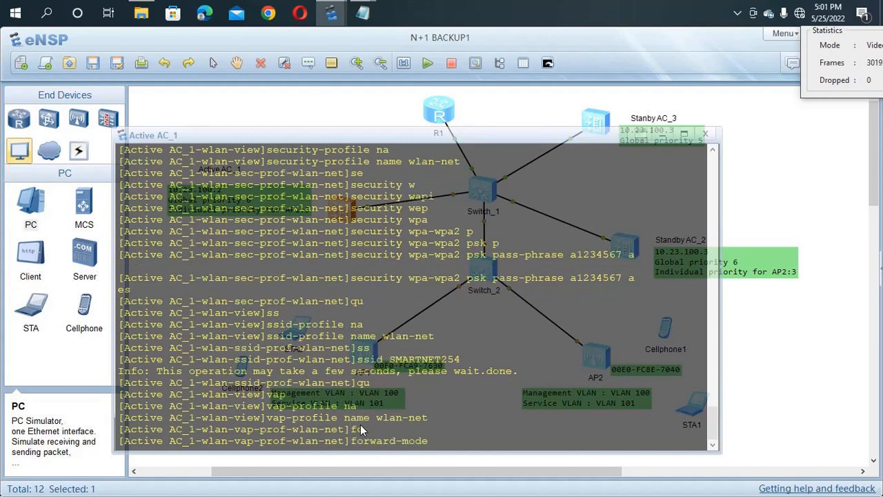
type("di")
key("Tab")
key("Return")
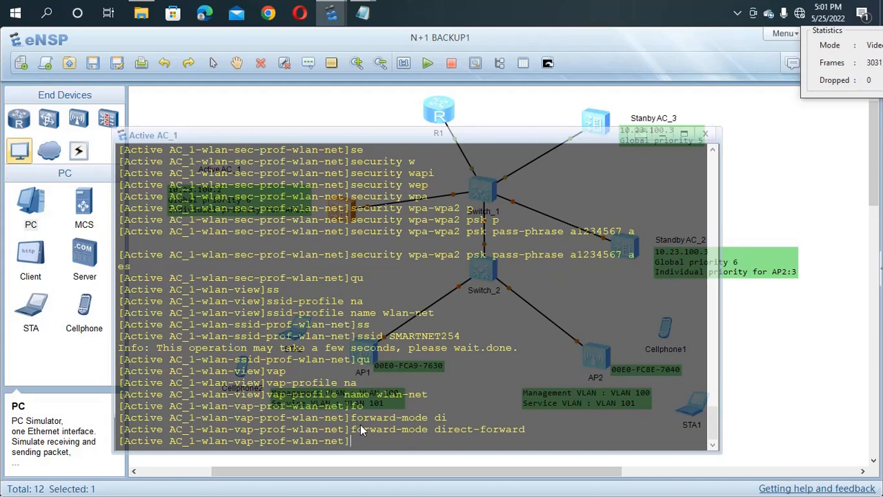
Step: Set the VAP profile's service VLAN to vlan-id 101
type("se")
key("Tab")
key("Tab")
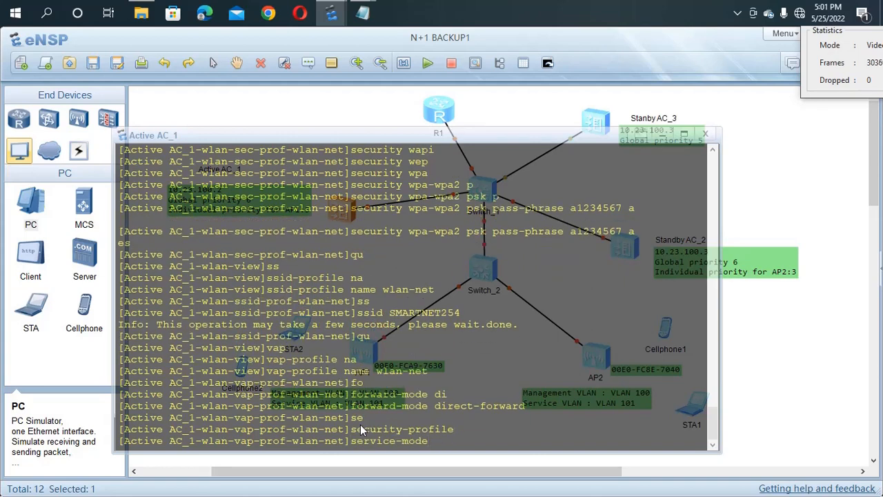
key("Tab")
type("v")
key("Tab")
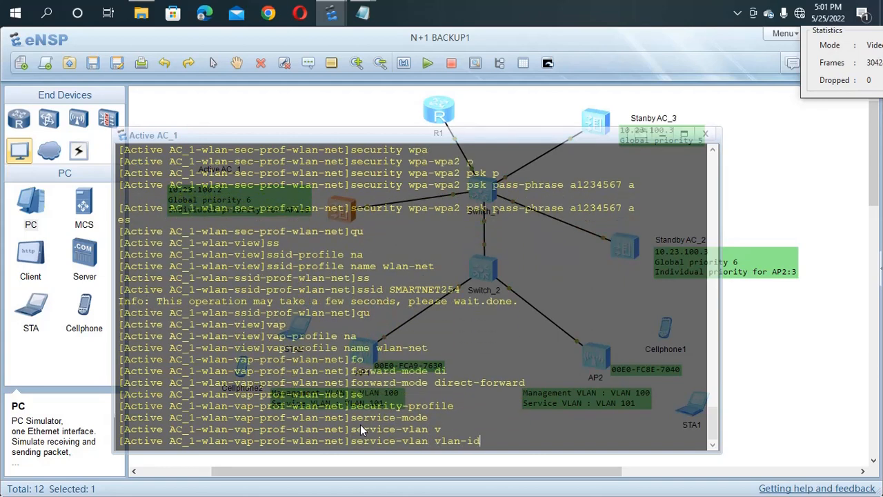
type("101")
key("Return")
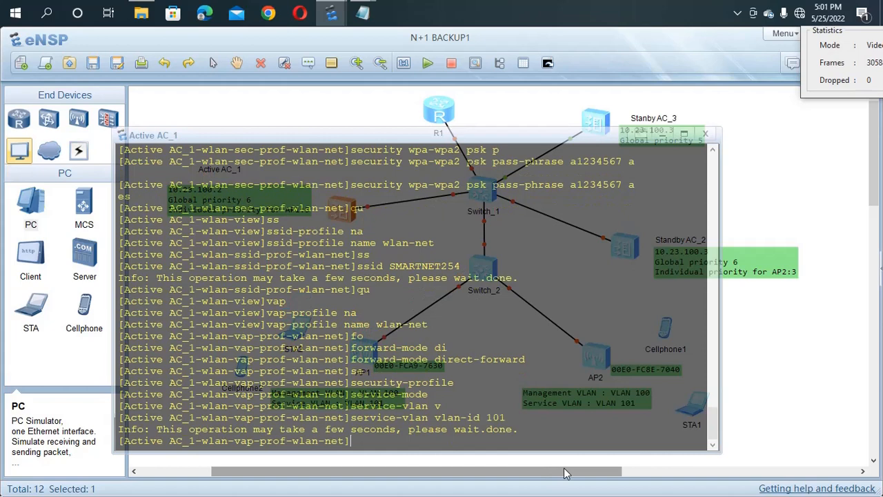
left_click(764, 415)
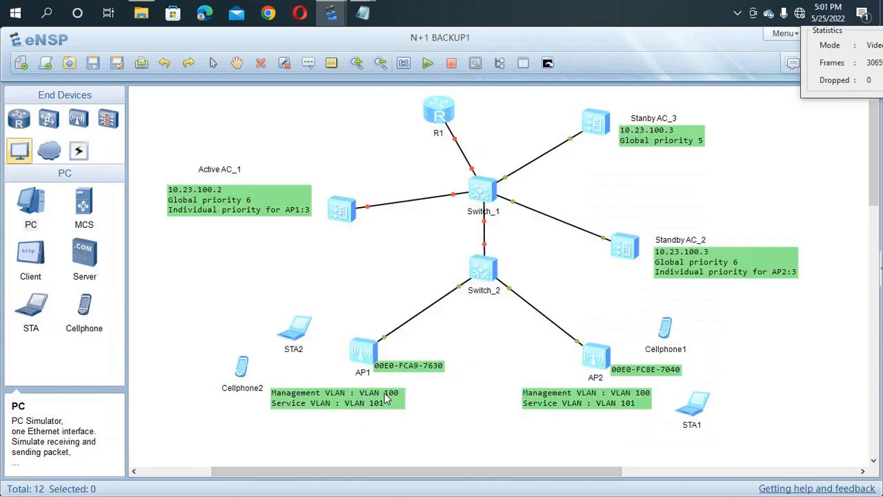
double_click(339, 210)
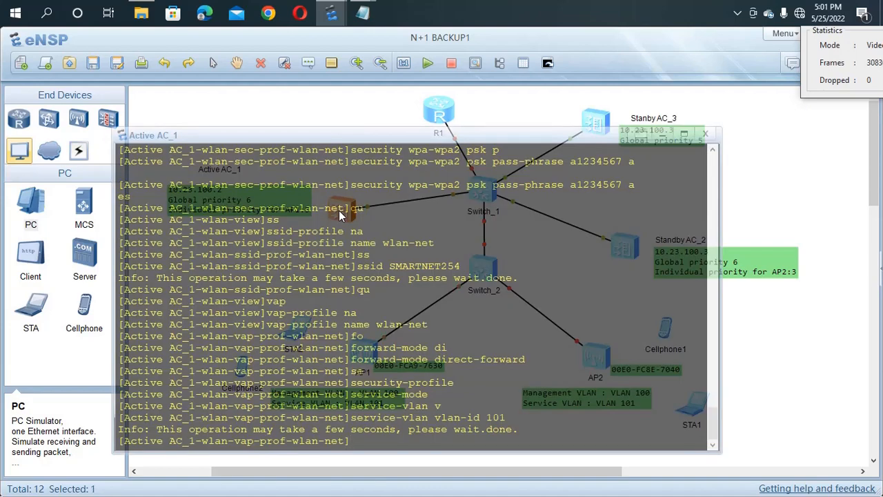
Step: Bind security profile wlan-net to the wlan-net VAP profile
type("se")
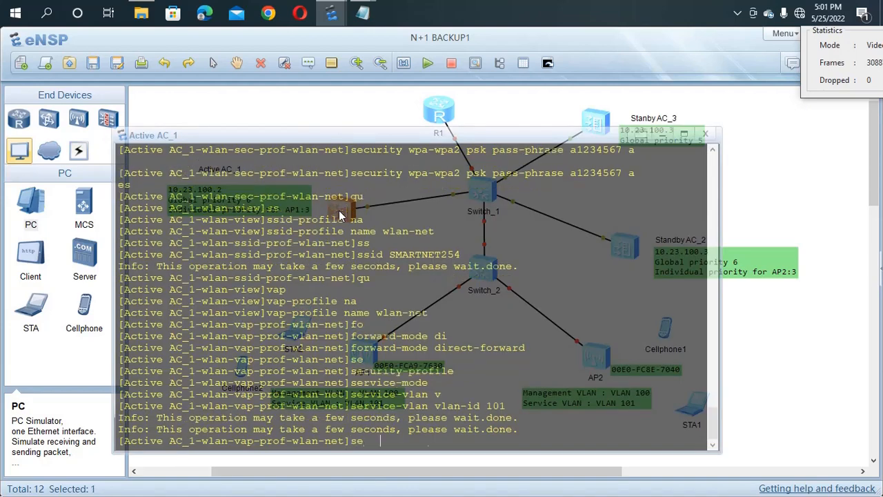
key("Tab")
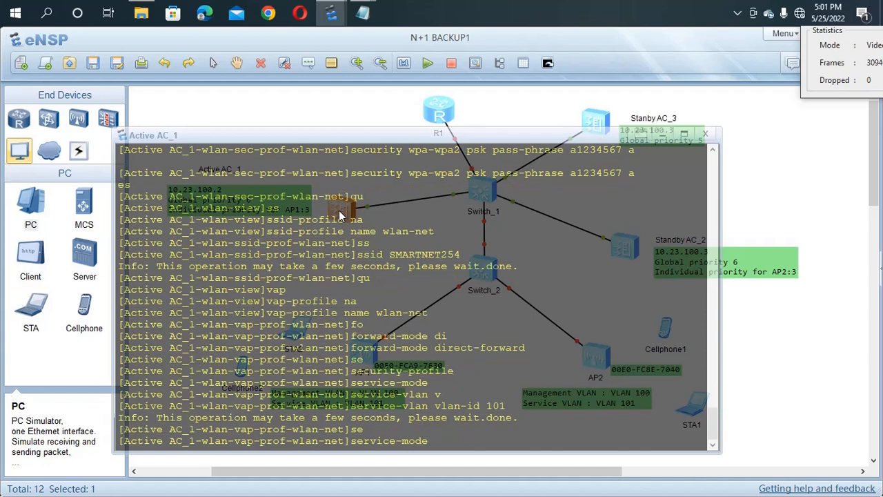
key("Tab")
key("Tab")
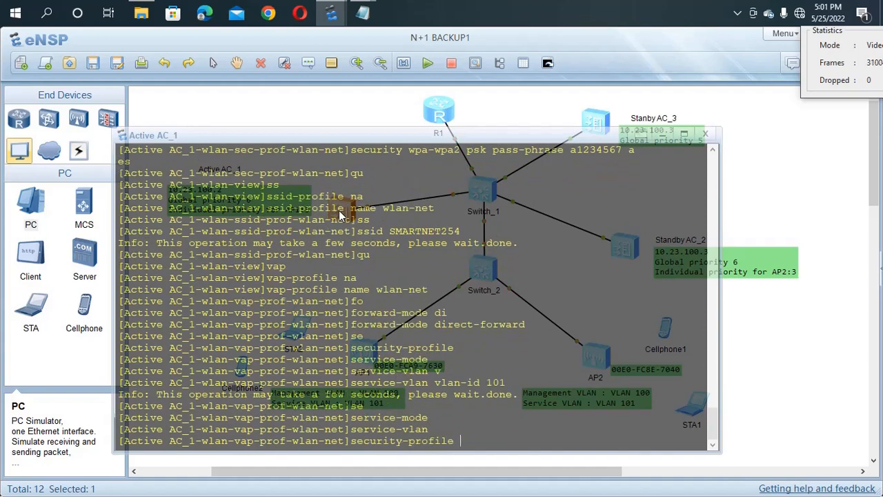
type("wlan-net")
key("Return")
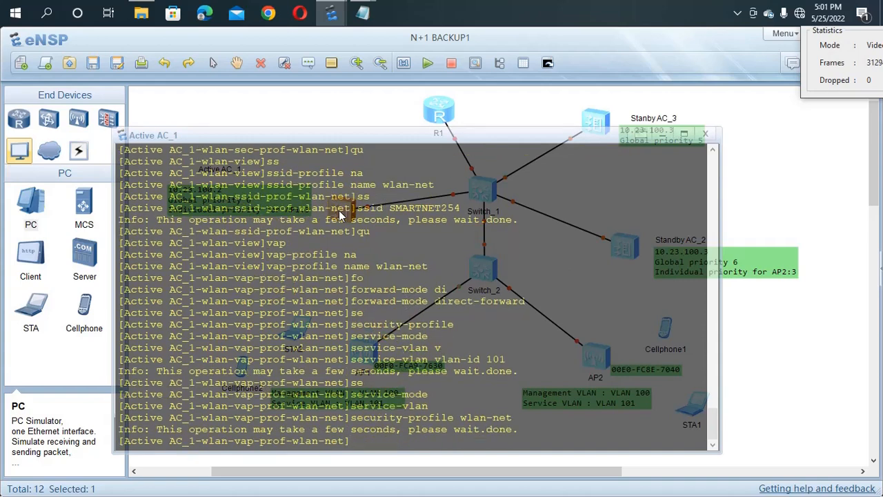
Step: Bind SSID profile wlan-net to the VAP profile, then type 'dis ap all'
type("s")
key("Tab")
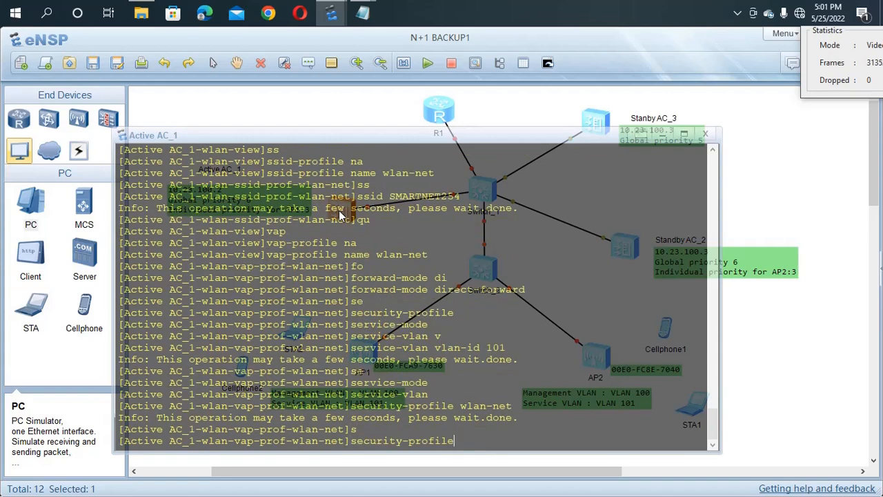
key("Tab")
key("BackSpace")
key("BackSpace")
key("BackSpace")
key("BackSpace")
key("BackSpace")
key("BackSpace")
key("BackSpace")
key("BackSpace")
key("BackSpace")
key("BackSpace")
key("BackSpace")
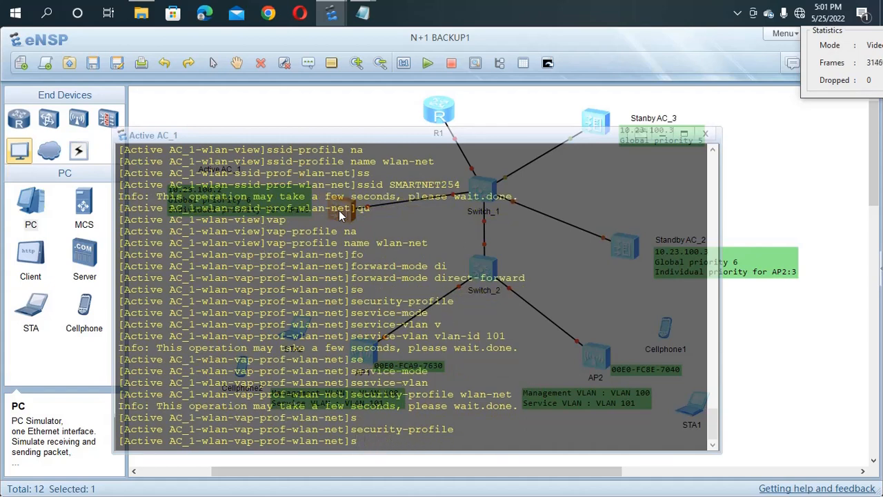
type("s")
key("Tab")
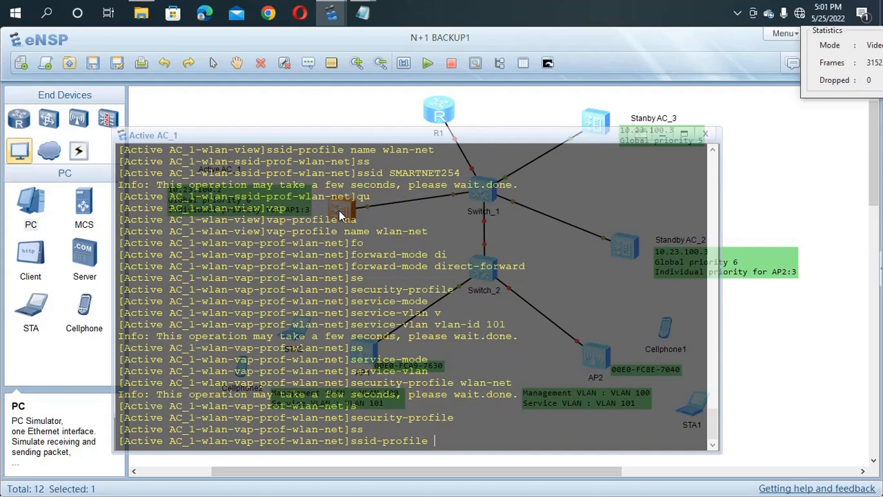
type("wlan-net")
key("Return")
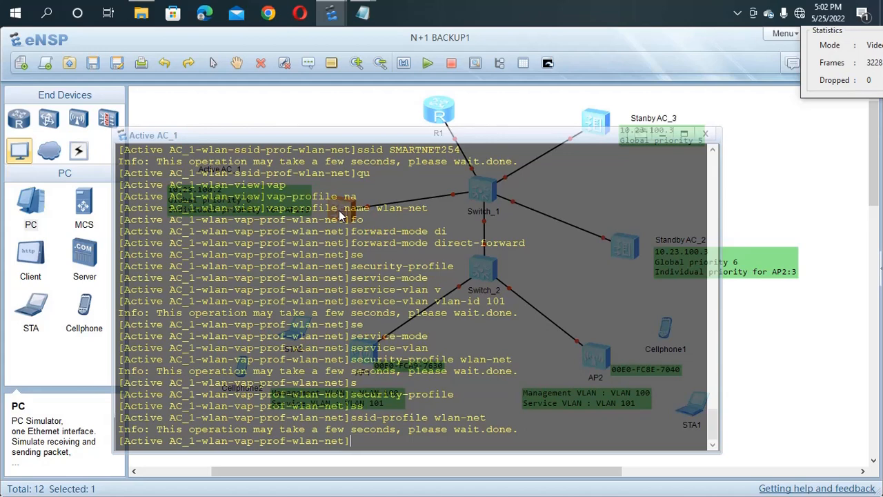
type("dis ap all")
Step: List all APs and confirm AP4050DN-E in ap-group1 at 10.23.100.253 is normal
key("Return")
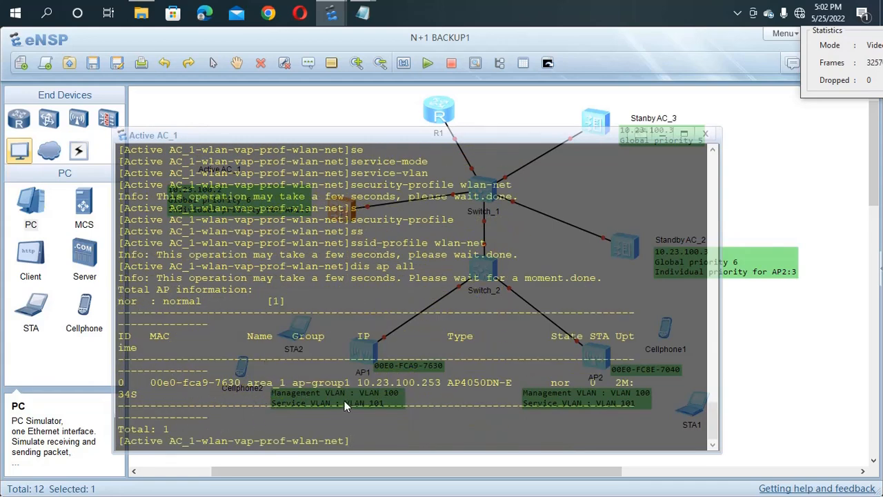
left_click_drag(356, 379, 410, 388)
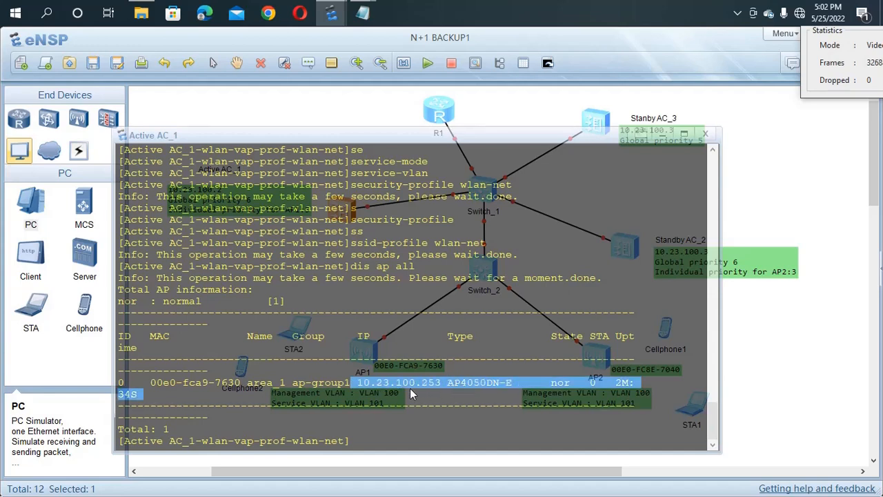
left_click_drag(474, 390, 452, 384)
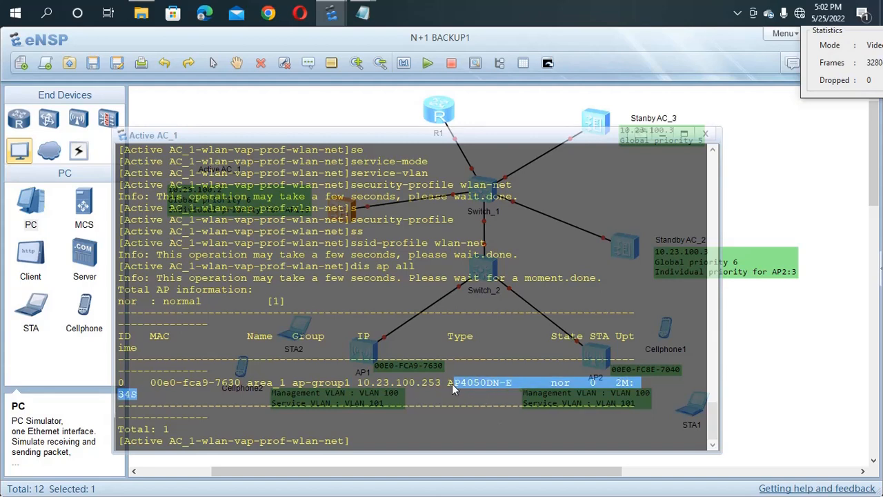
left_click(565, 394)
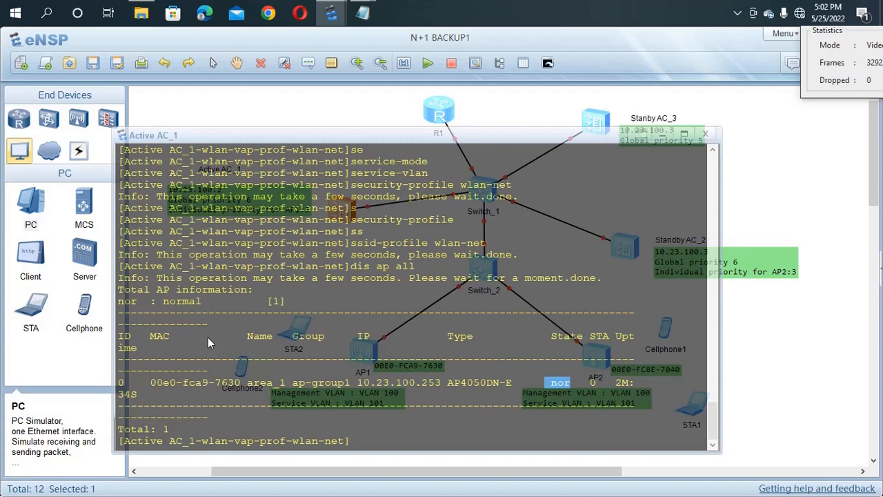
left_click_drag(220, 303, 116, 311)
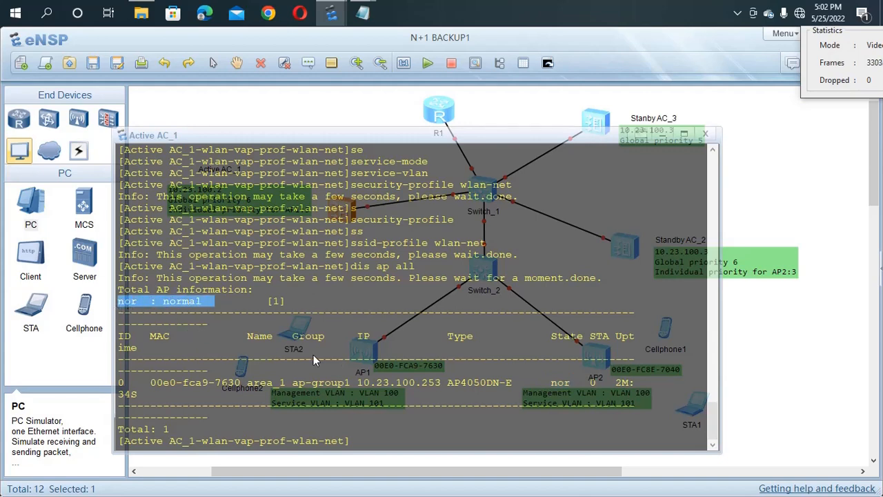
left_click(503, 434)
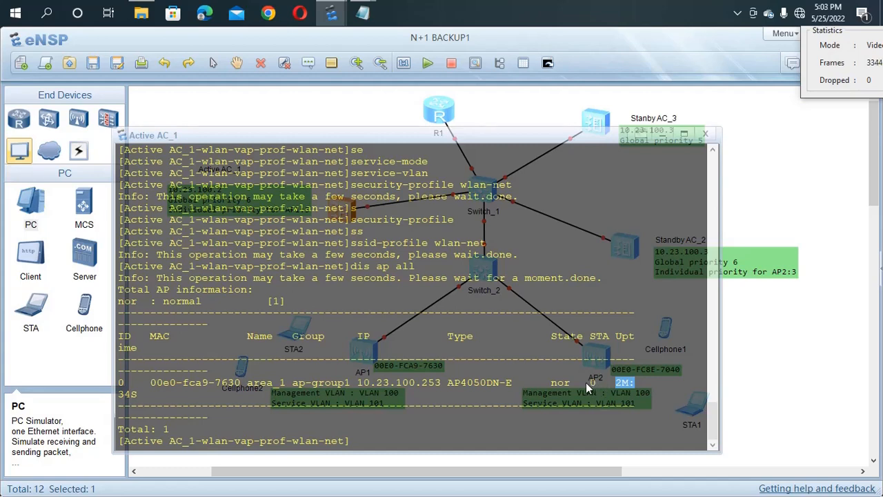
left_click(422, 463)
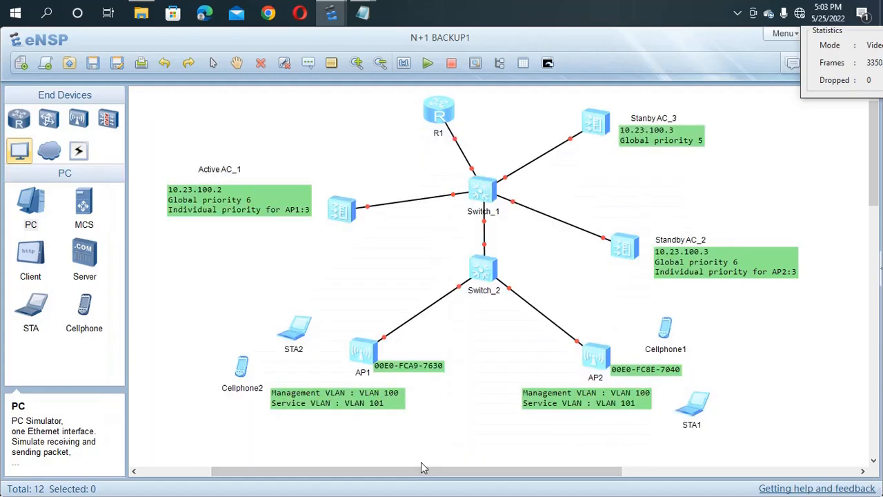
double_click(341, 210)
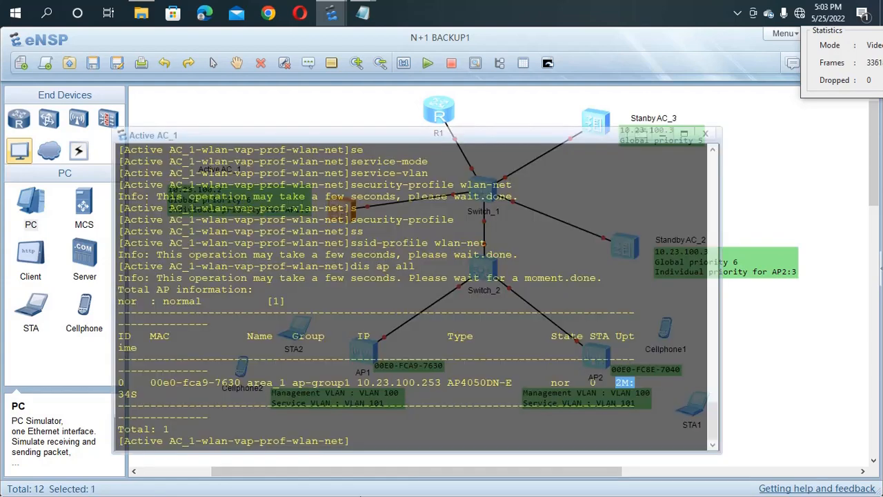
Step: Leave the VAP profile and enter AP group ap-group1 on Active AC_1
left_click(355, 449)
type("qu")
key("Return")
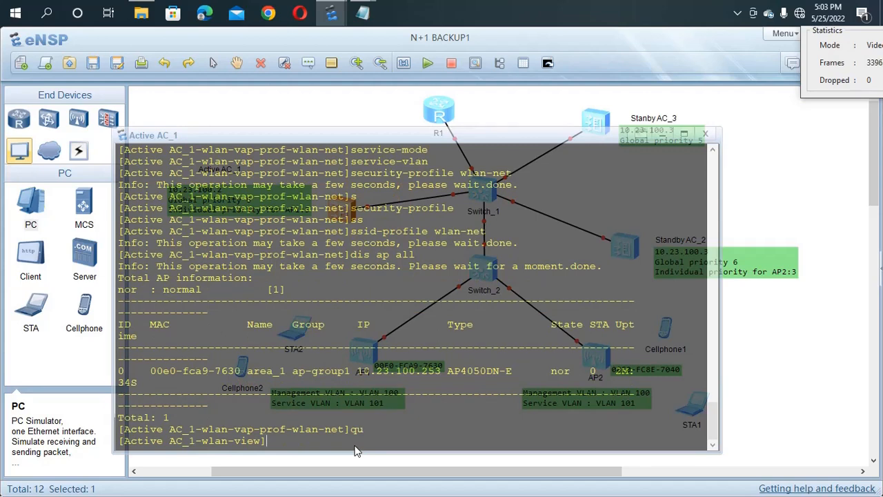
type("ap-g")
key("Tab")
type("b")
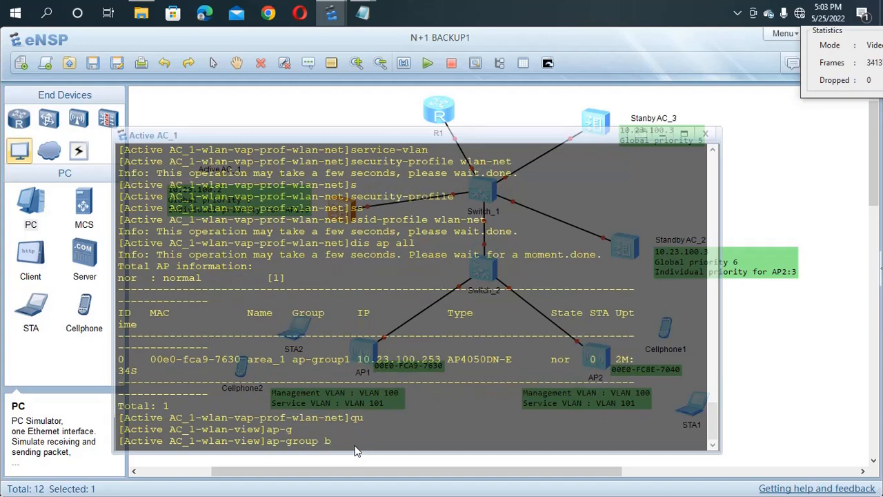
key("BackSpace")
type("na")
key("Tab")
type("ap")
key("Tab")
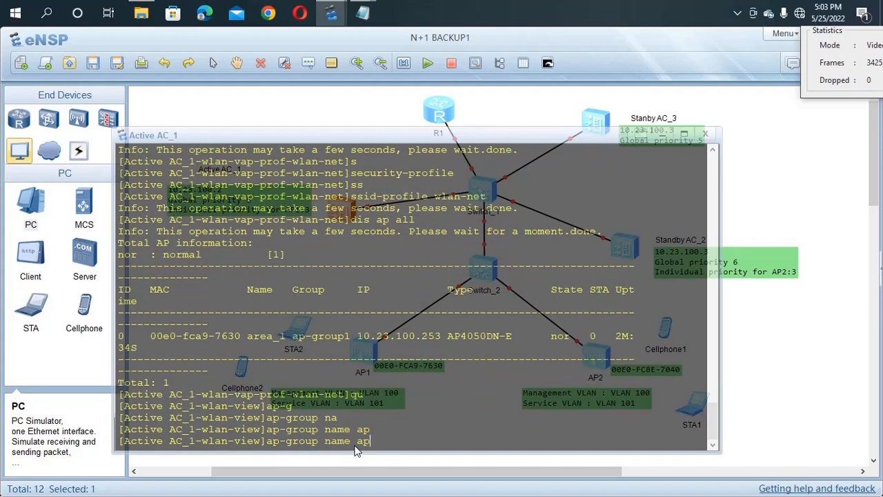
type("-group1")
key("Return")
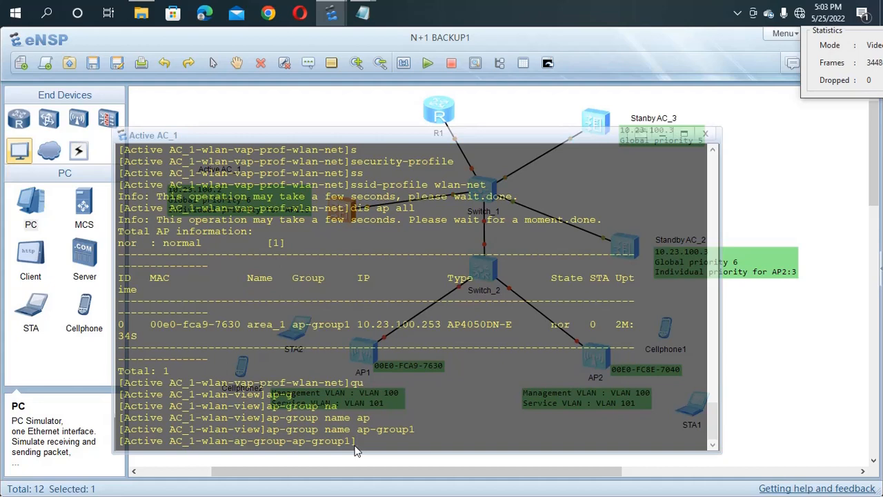
Step: Bind VAP profile wlan-net to WLAN 1 on radio 0 in ap-group1
type("va")
key("Tab")
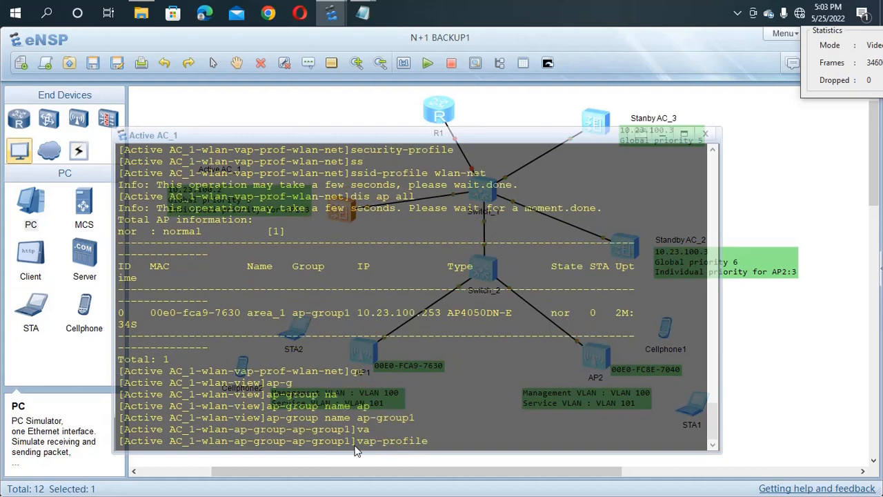
type("wlan-net")
type("wla")
key("Tab")
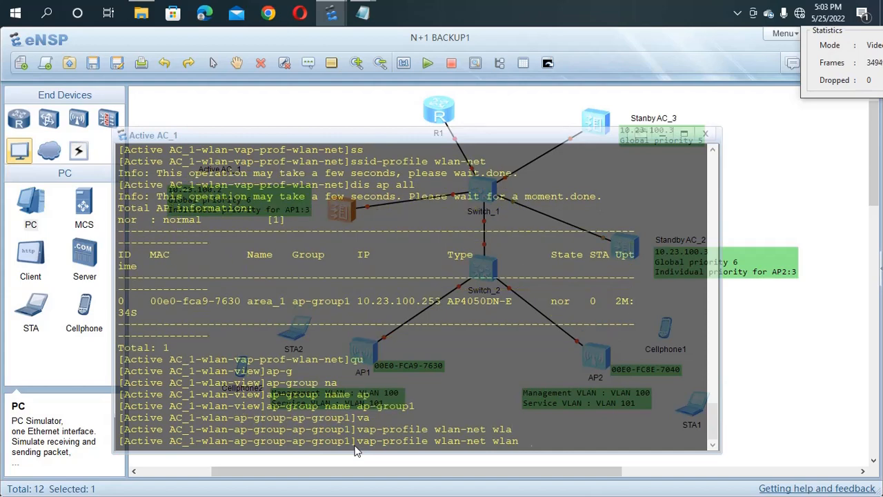
type("1 ra")
key("Tab")
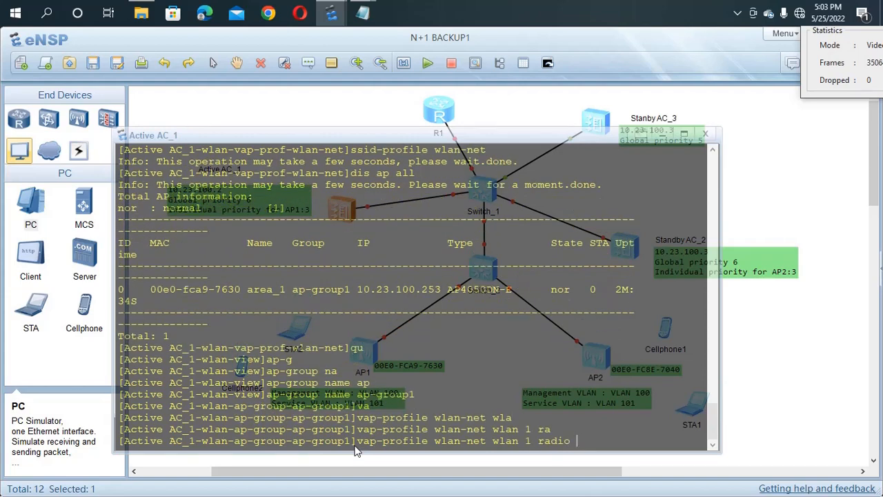
type("o")
key("BackSpace")
type("0")
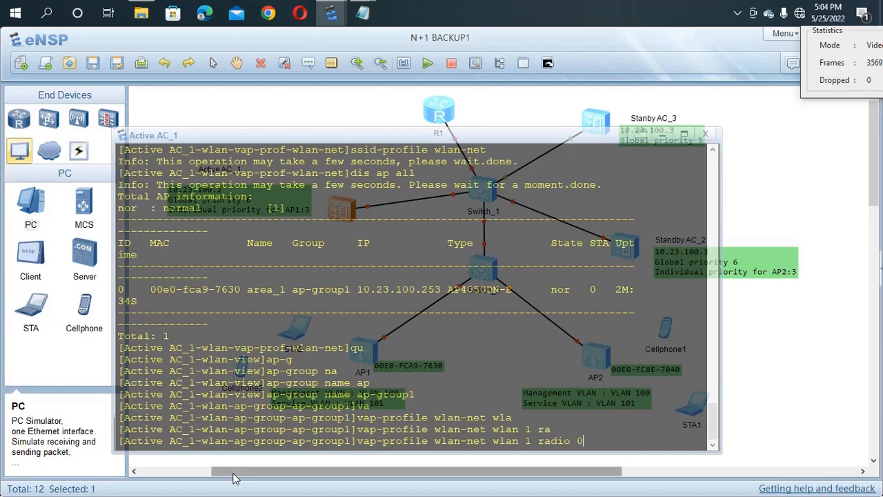
key("Return")
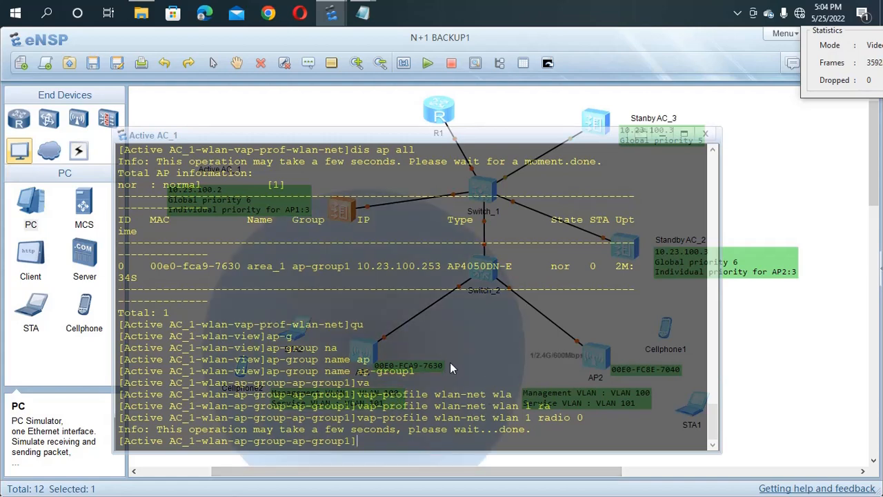
Step: Recall the previous binding and apply VAP profile wlan-net to WLAN 1 on radio 1
left_click(807, 376)
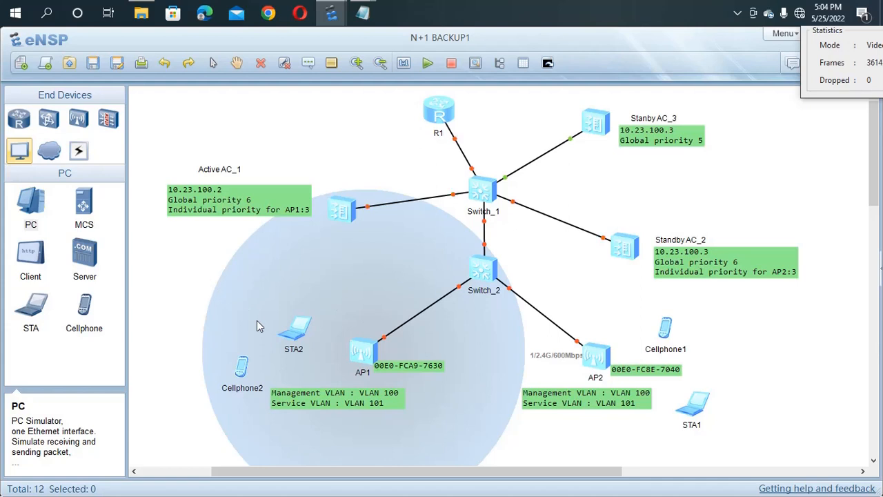
double_click(340, 213)
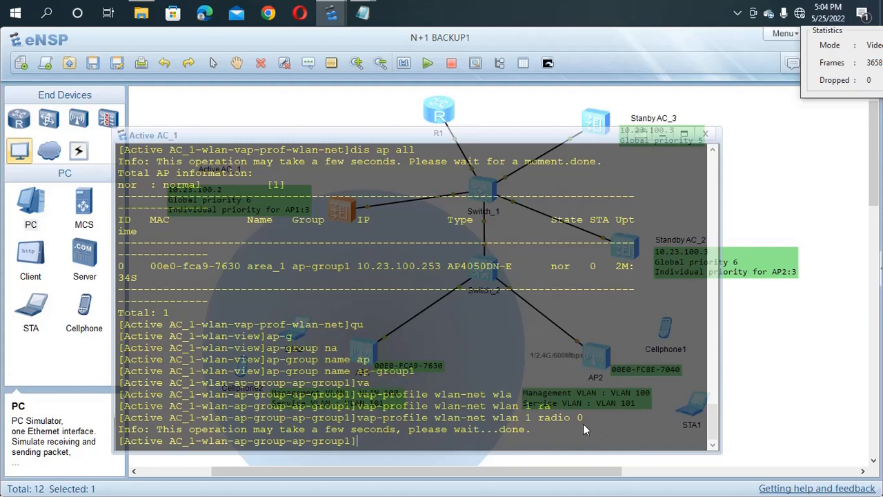
key("Up")
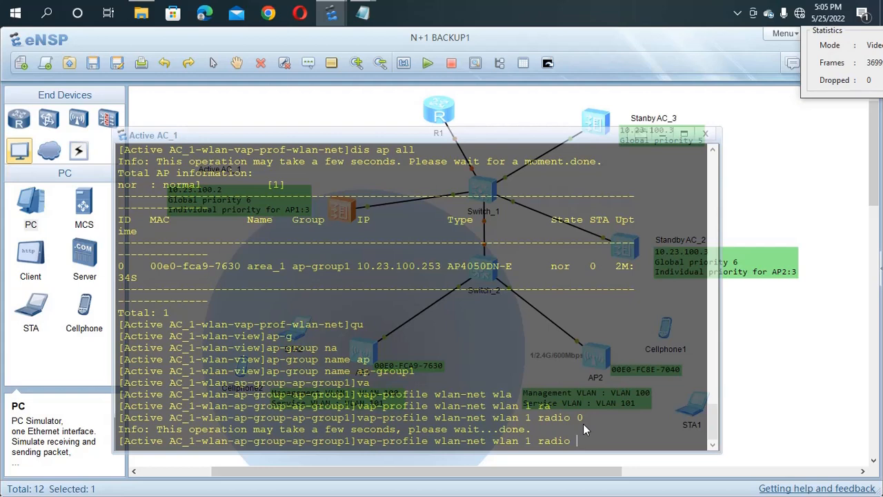
key("Return")
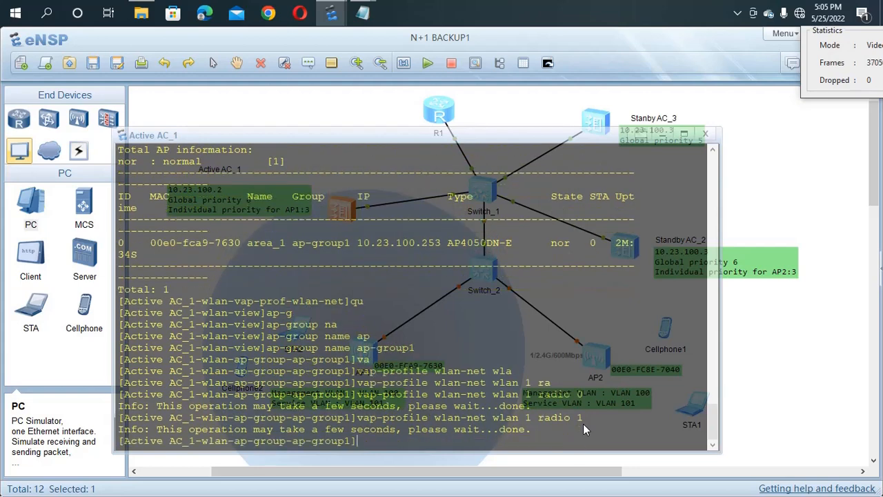
left_click(858, 349)
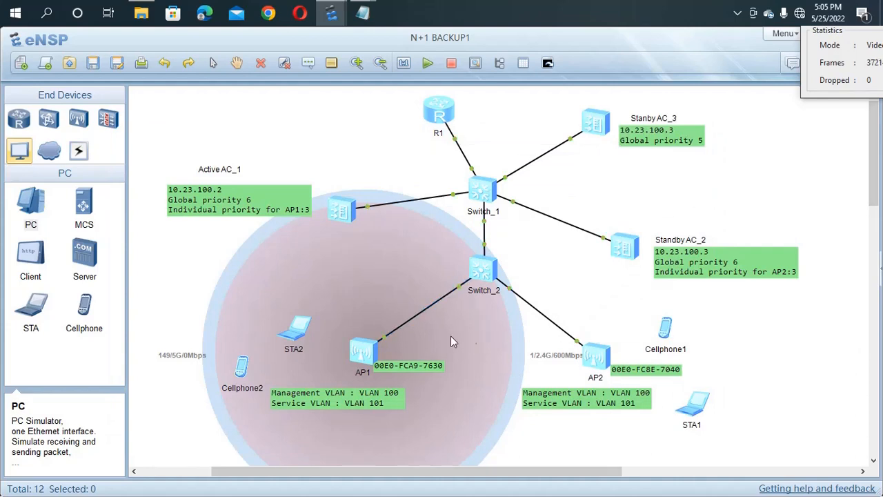
double_click(343, 208)
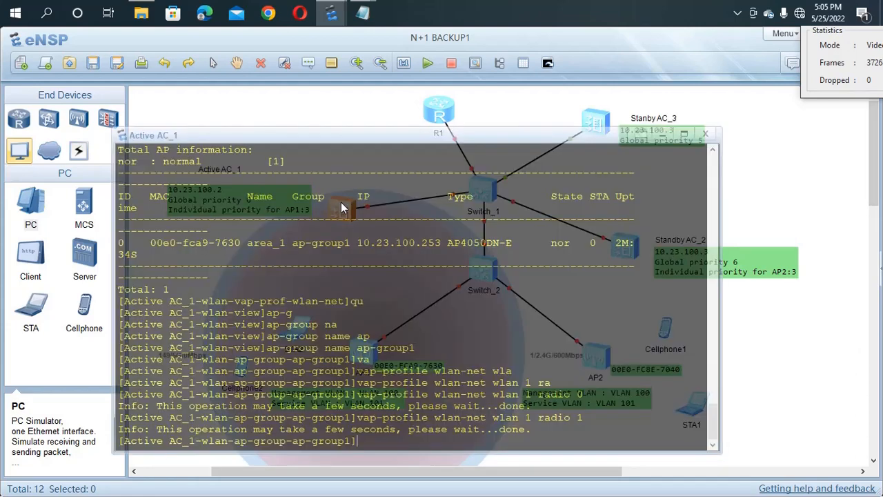
key("Return")
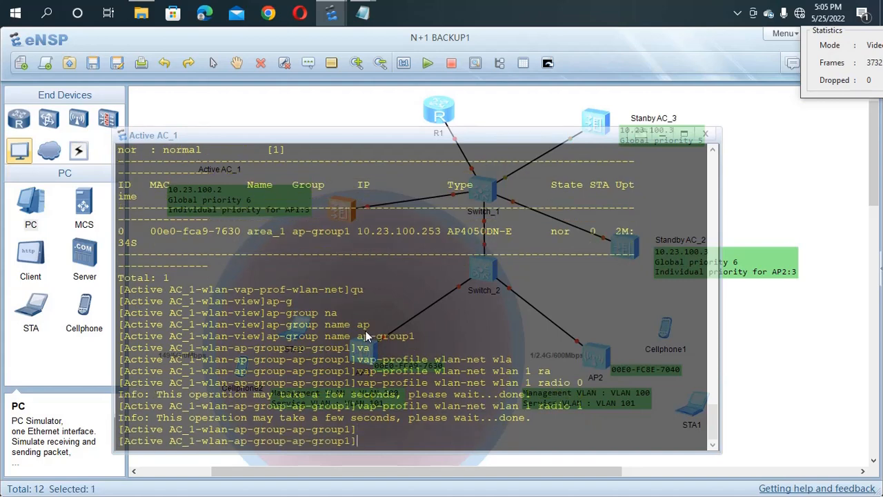
Step: Run 'dis vap all' and check both area_1 VAPs broadcast SMARTNET254 with WPA/WPA2-PSK
type("dis vap all")
key("Return")
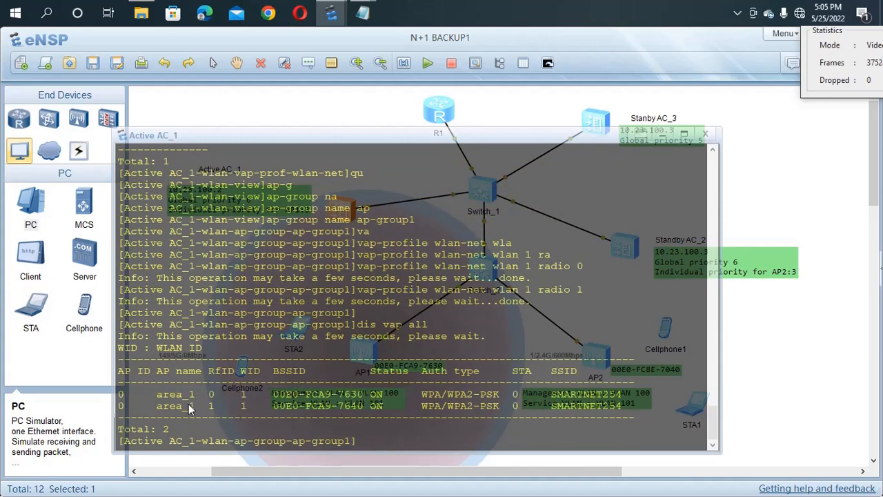
left_click_drag(146, 393, 191, 407)
left_click_drag(327, 426, 274, 402)
left_click(418, 449)
left_click_drag(385, 407, 417, 389)
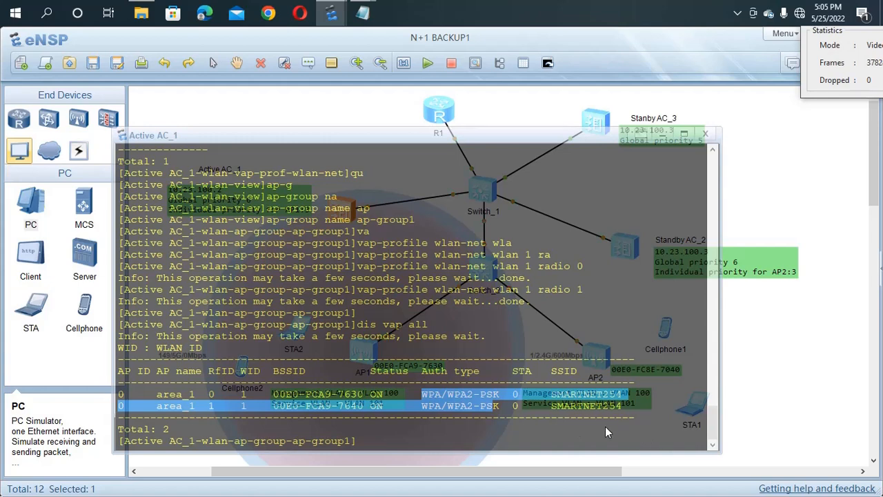
left_click_drag(605, 427, 546, 399)
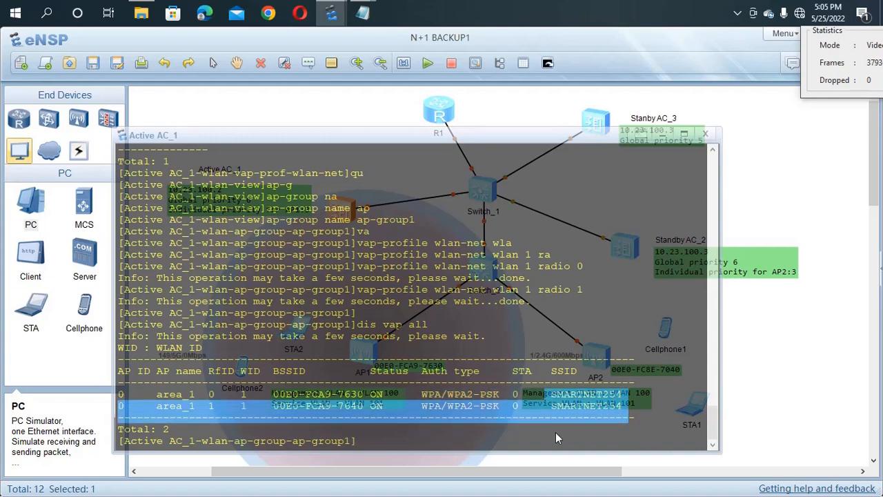
left_click(580, 437)
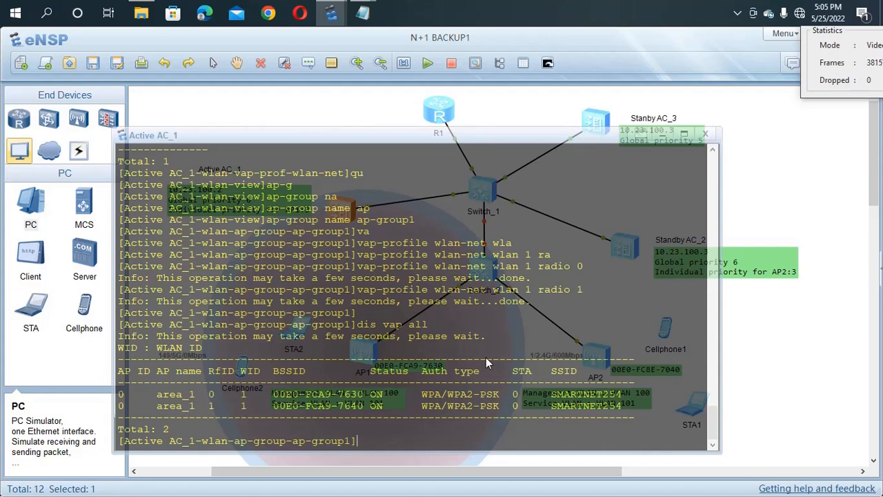
Step: Save the Active AC_1 configuration from user view, confirming with y
key("ctrl+z")
type("save")
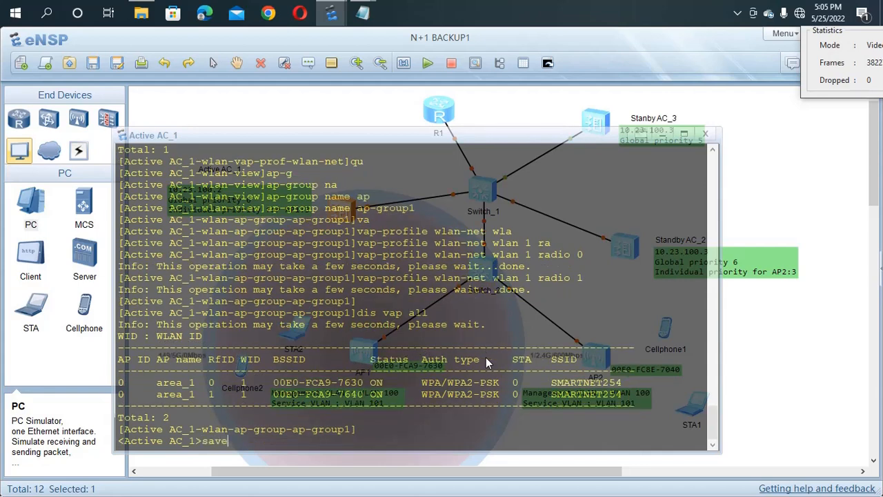
key("Return")
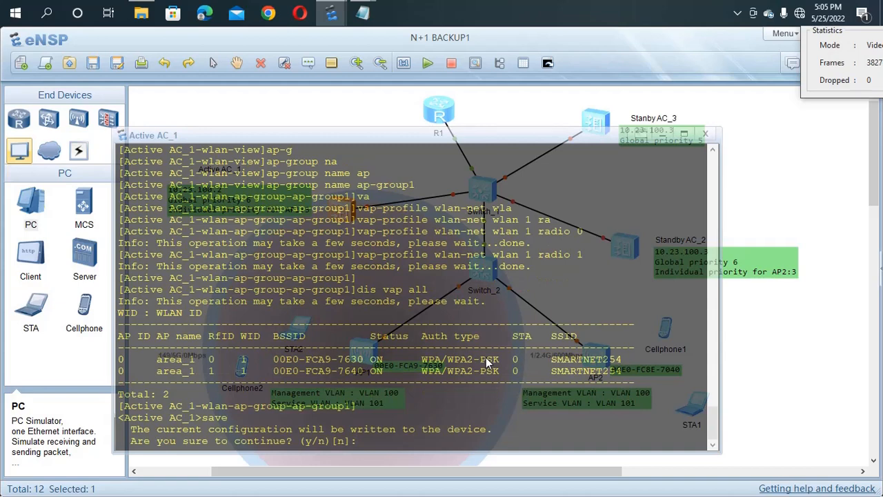
type("y")
key("Return")
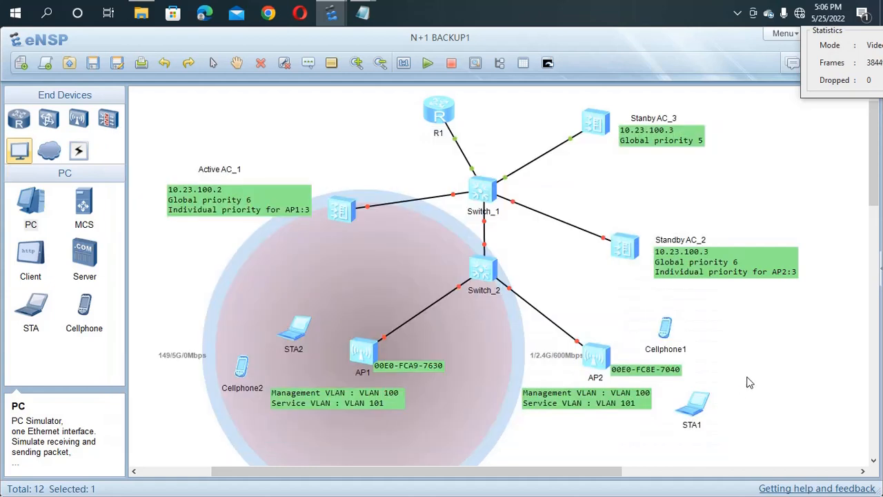
left_click(752, 382)
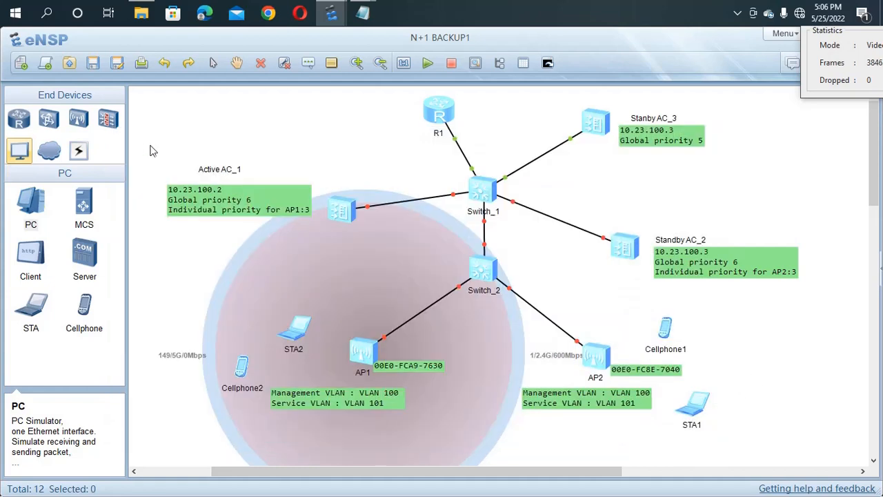
Step: Save the lab topology, nudge STA2 and check its available VAPs
left_click(94, 64)
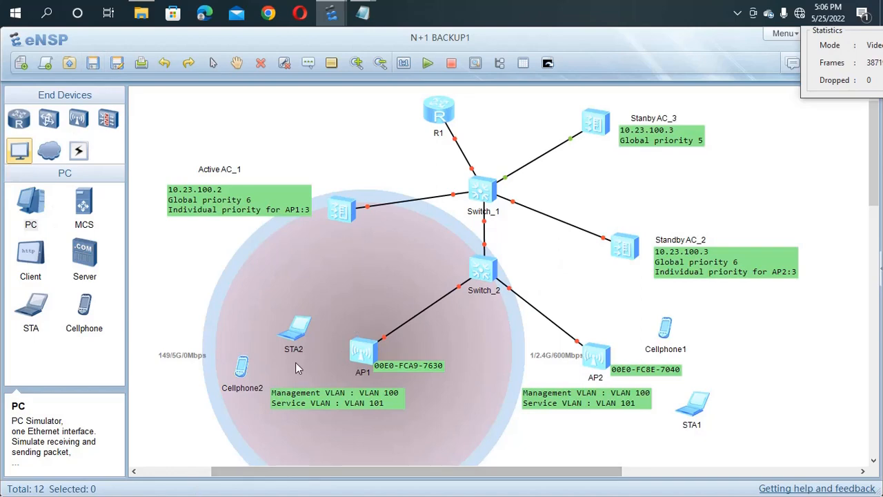
left_click(299, 333)
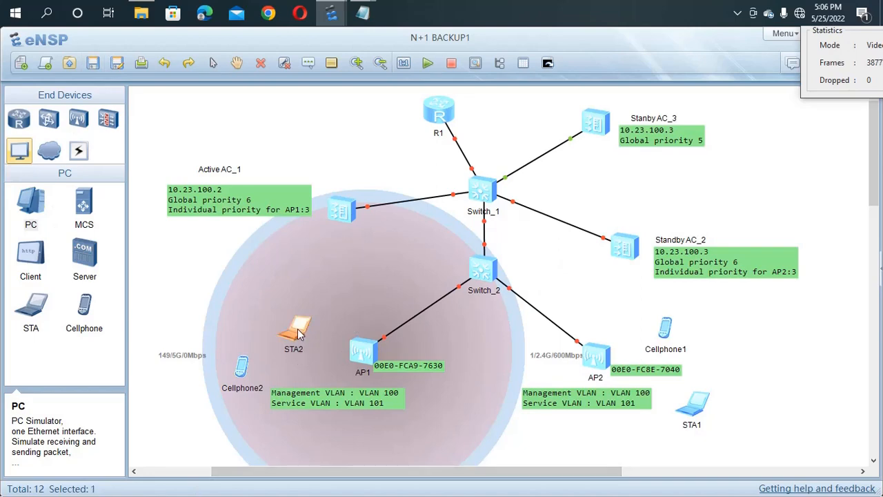
left_click_drag(299, 333, 287, 314)
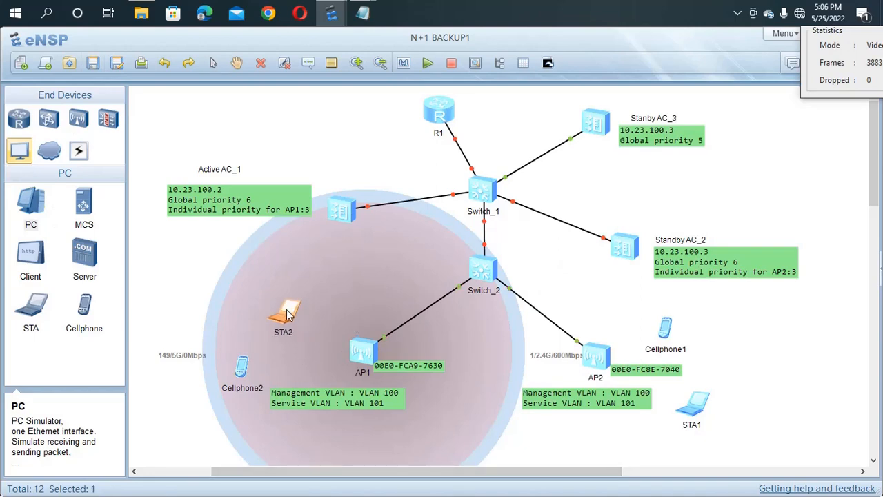
double_click(288, 314)
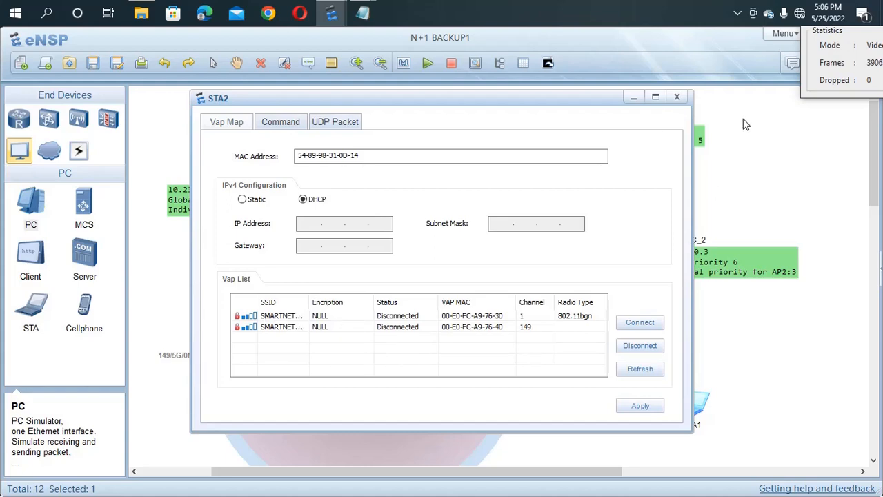
left_click(678, 98)
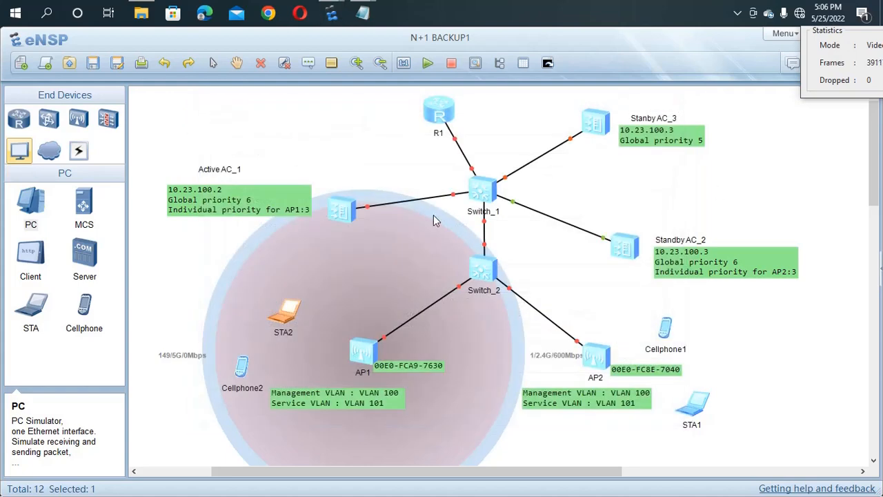
Step: Move STA2 out of AP1's coverage and back inside, then open its VAP list
left_click(305, 320)
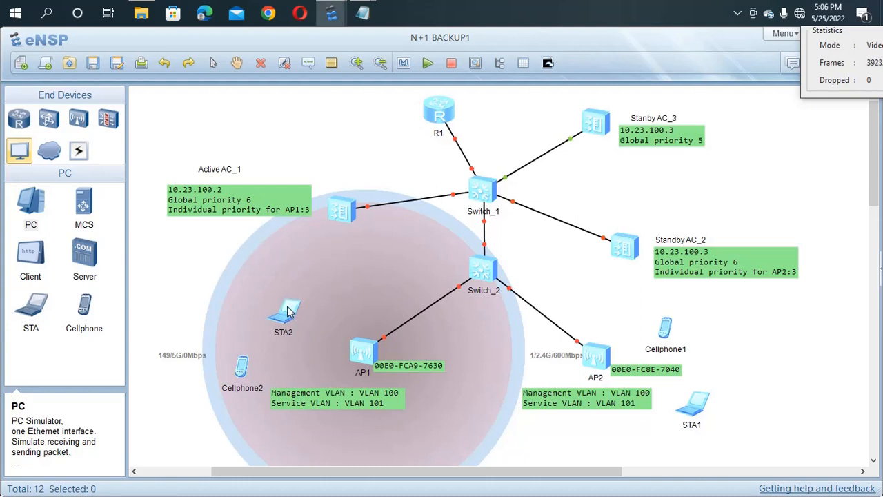
left_click_drag(296, 307, 245, 121)
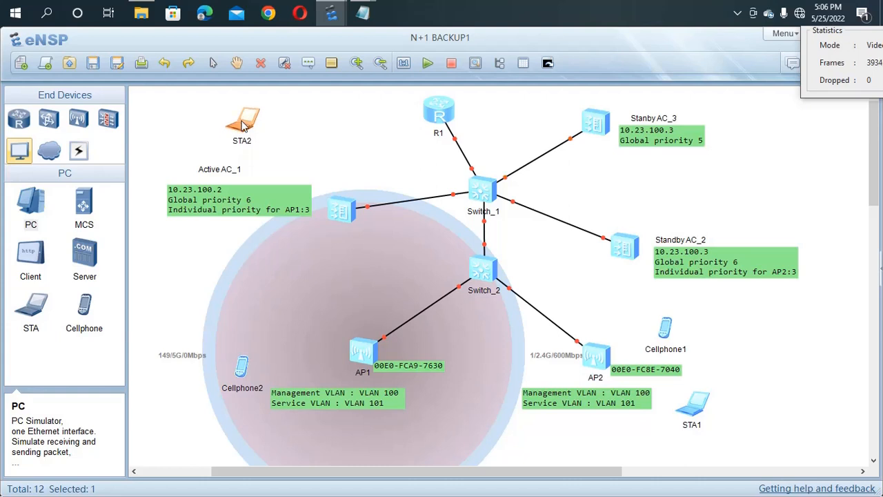
double_click(243, 125)
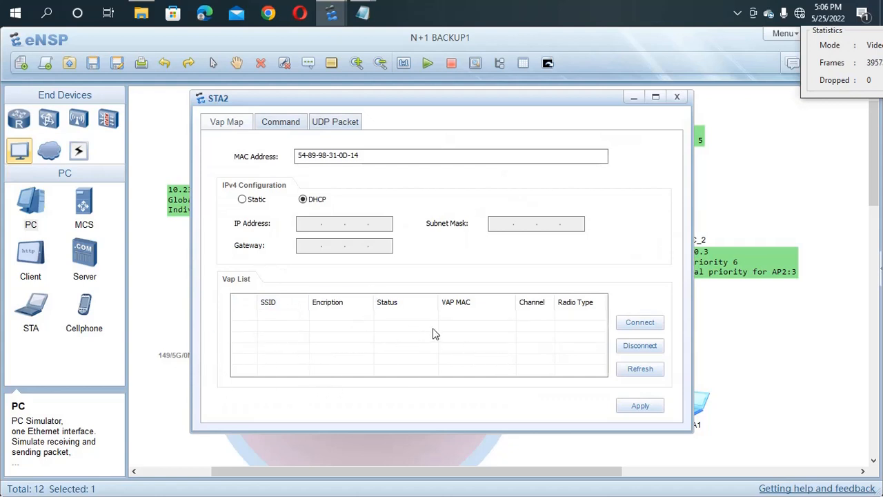
left_click(151, 299)
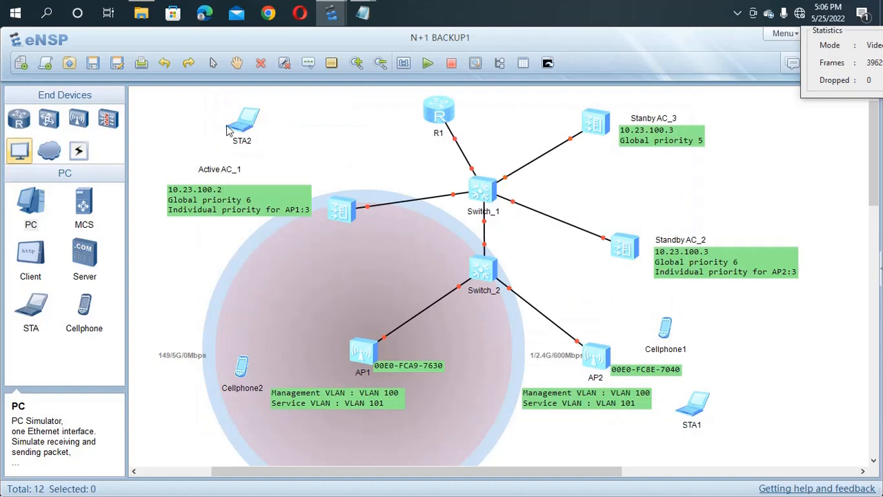
left_click_drag(242, 142, 305, 287)
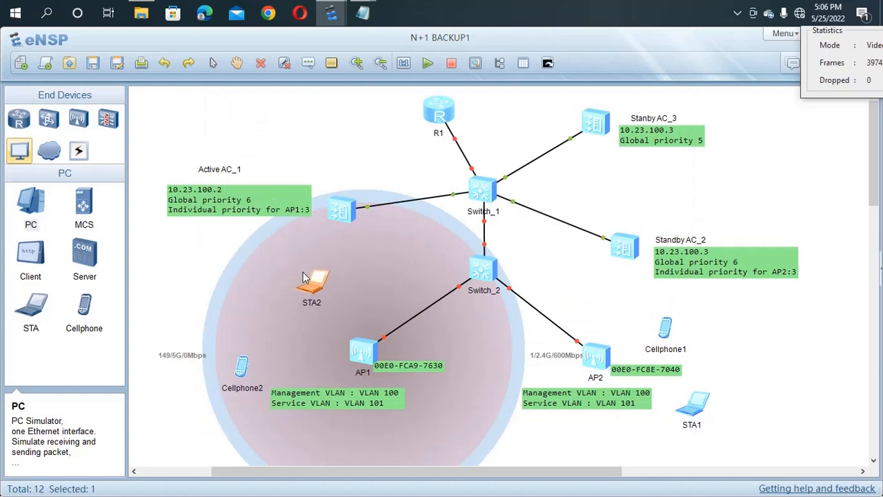
double_click(308, 278)
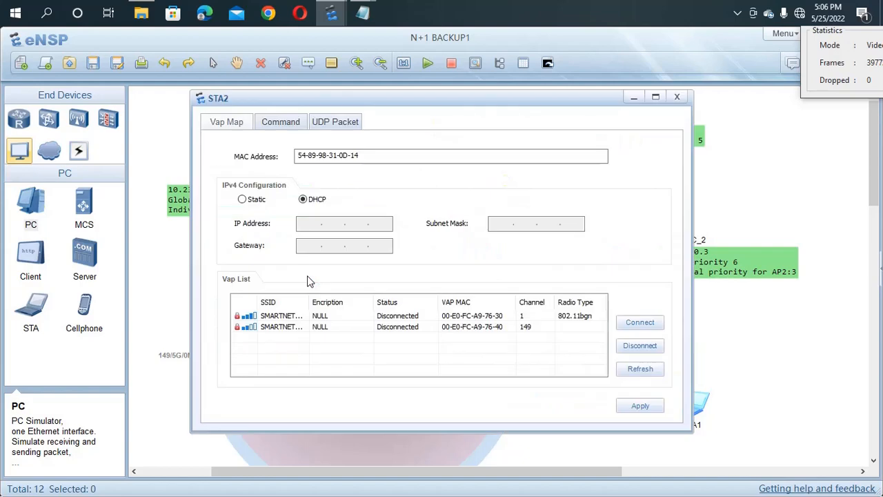
Step: Connect STA2 to the channel 1 SMARTNET254 VAP using the Wi-Fi password
double_click(400, 317)
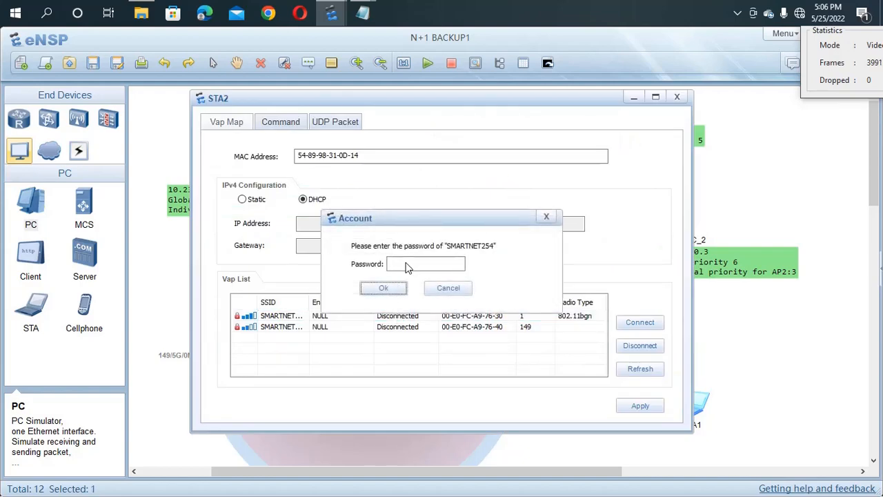
left_click(408, 266)
type("a1234")
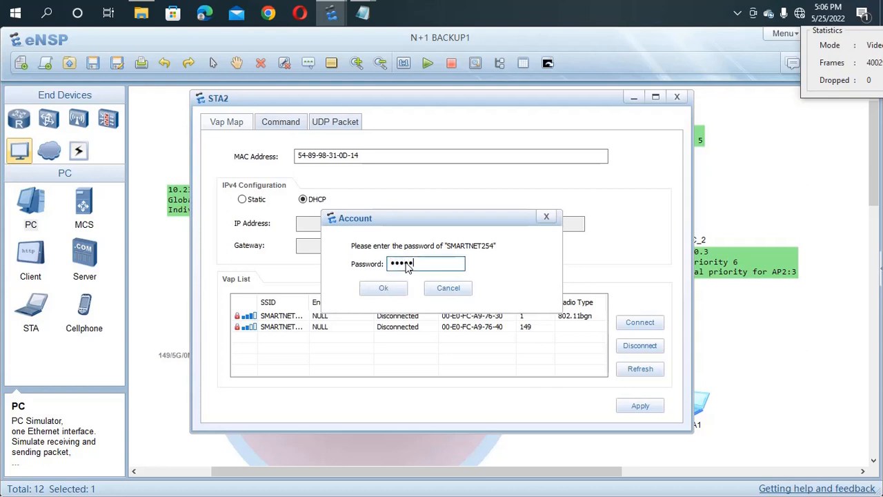
type("567")
key("Return")
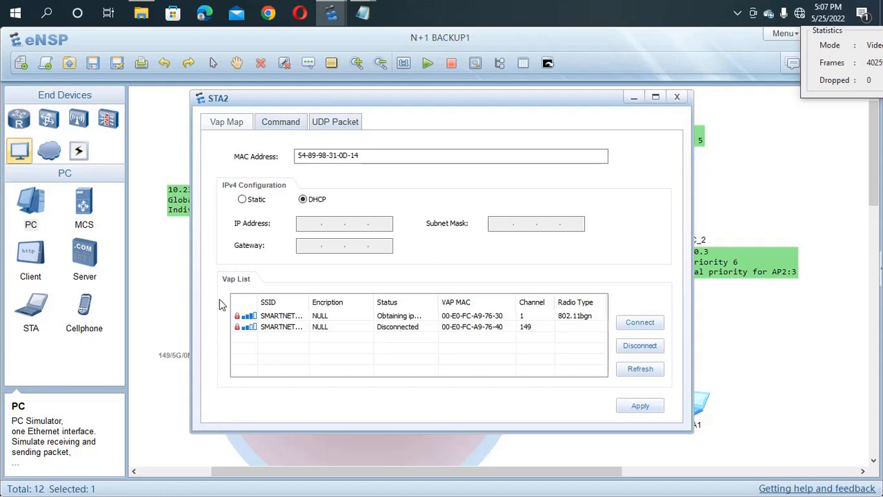
Step: Reopen STA2 and connect it to the channel 149 SMARTNET254 VAP with the Wi-Fi password
left_click(157, 283)
left_click(157, 283)
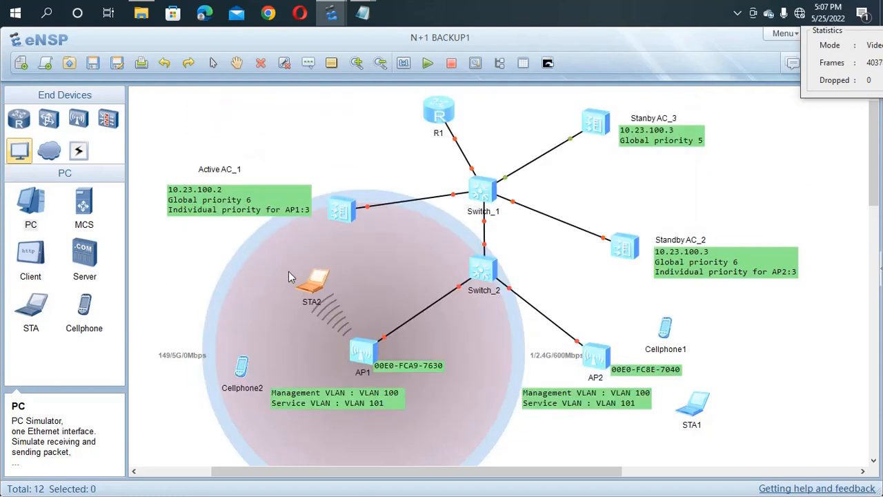
mouse_move(316, 296)
left_mouse_down()
mouse_move(298, 279)
mouse_move(314, 287)
mouse_move(309, 281)
left_mouse_up()
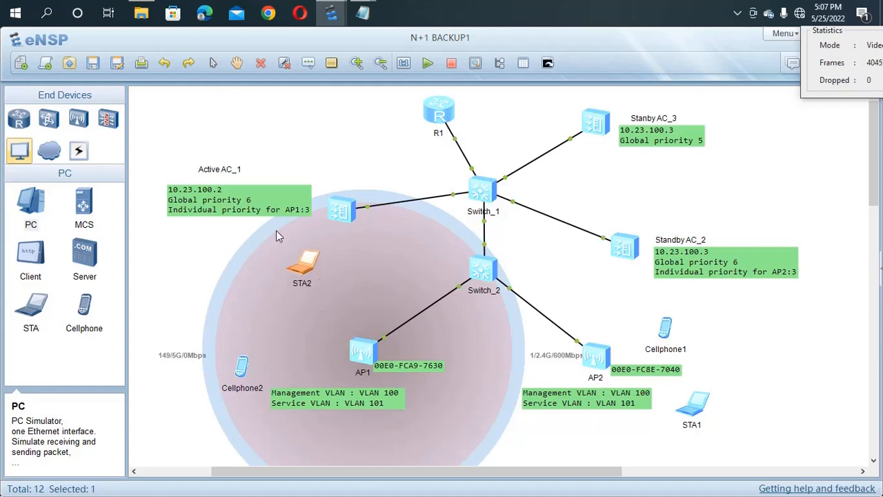
double_click(308, 271)
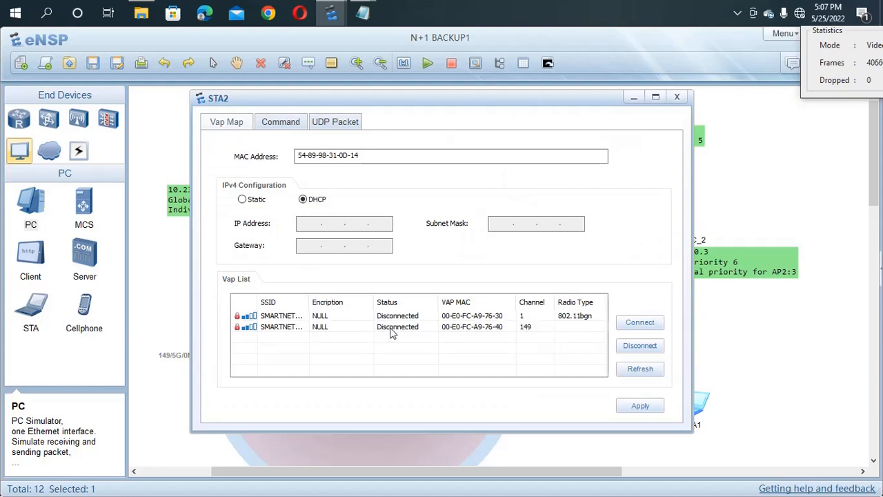
double_click(391, 333)
left_click(408, 265)
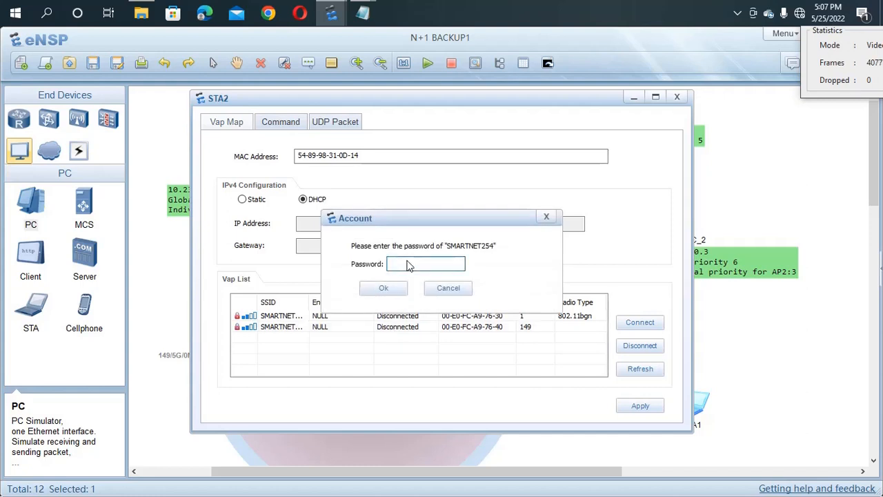
type("12345678")
key("Return")
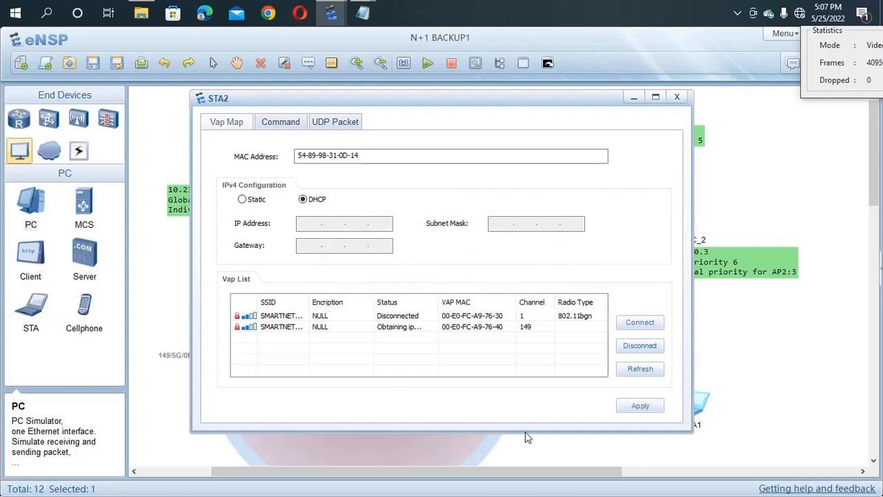
left_click(543, 463)
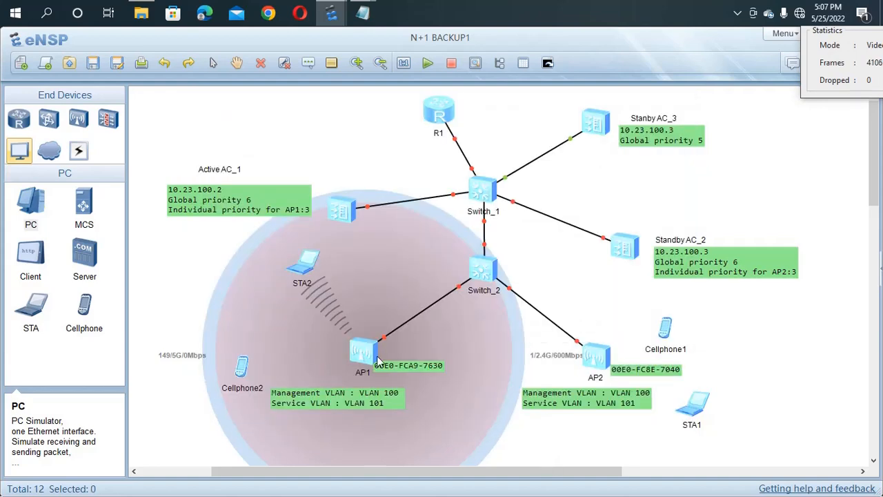
Step: Connect Cellphone2 to the SMARTNET254 network using the Wi-Fi password
double_click(241, 371)
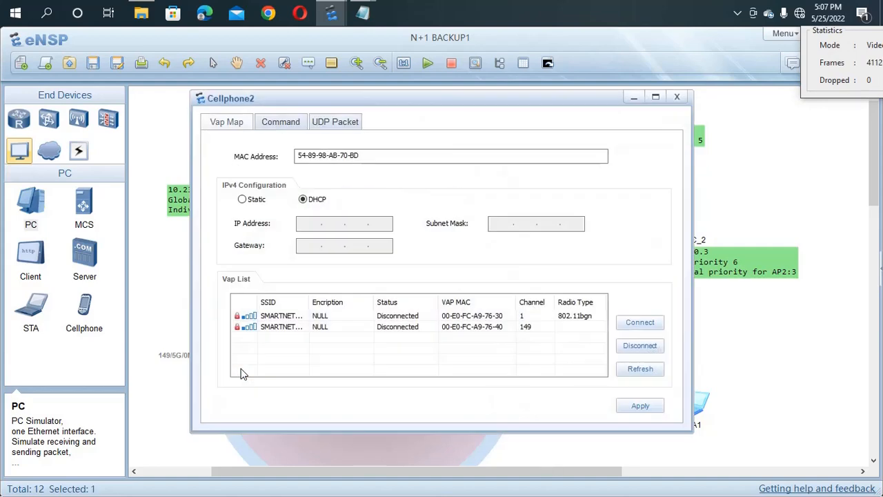
double_click(357, 319)
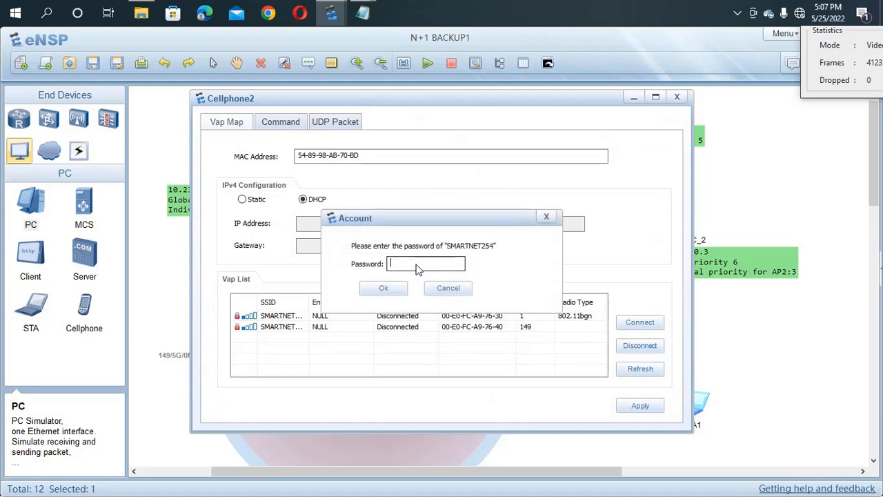
type("12345678")
left_click(391, 289)
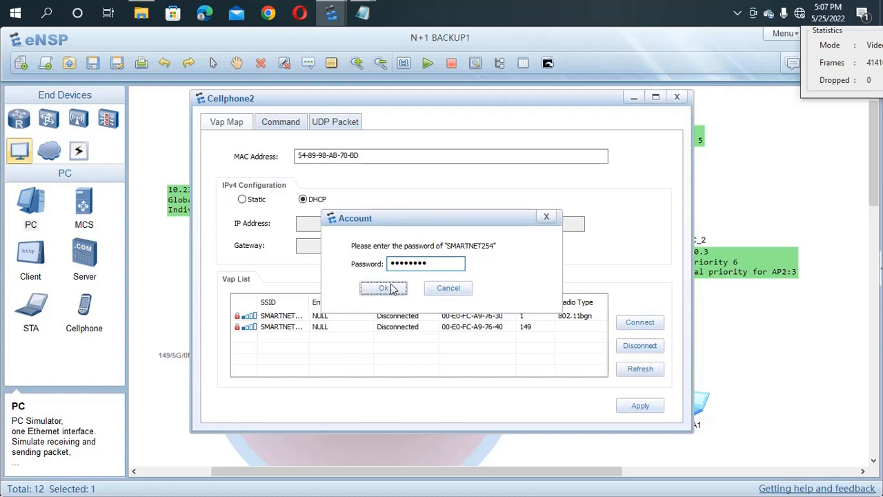
left_click(174, 307)
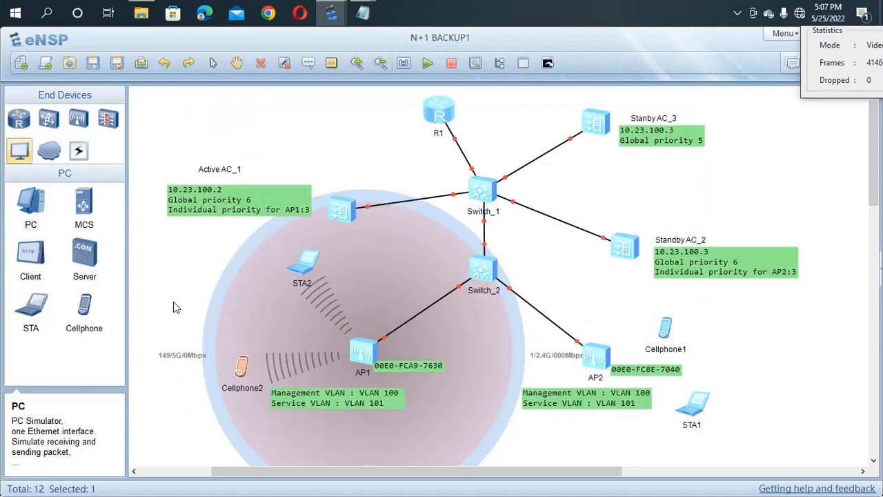
left_click(174, 308)
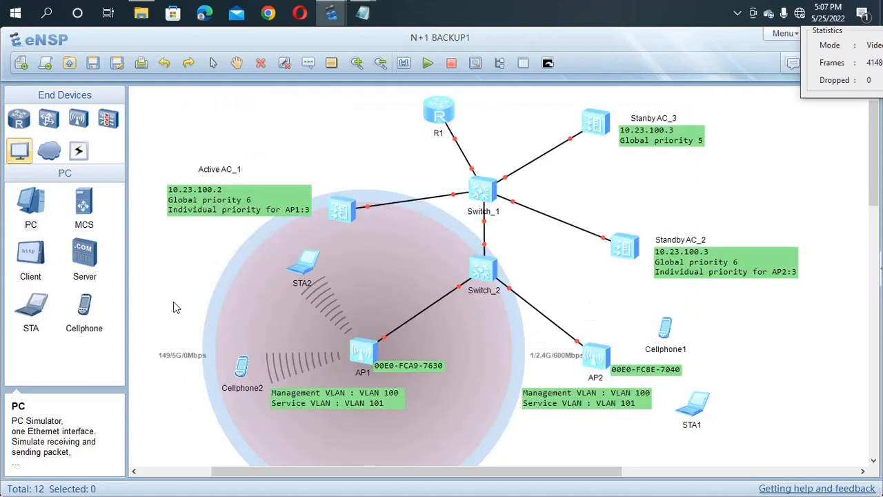
Step: Recheck STA2 and Cellphone2 connection status, then move Active AC_1 and Standby AC_2 higher
left_click(312, 264)
double_click(311, 264)
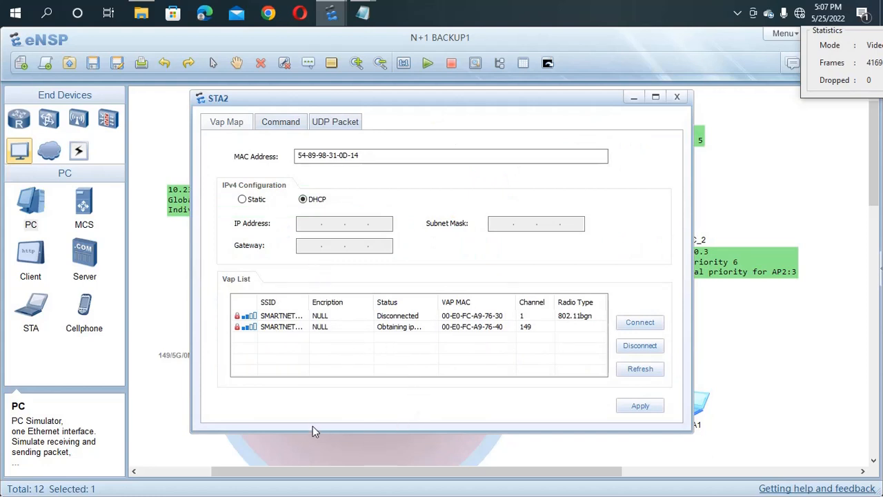
left_click(156, 271)
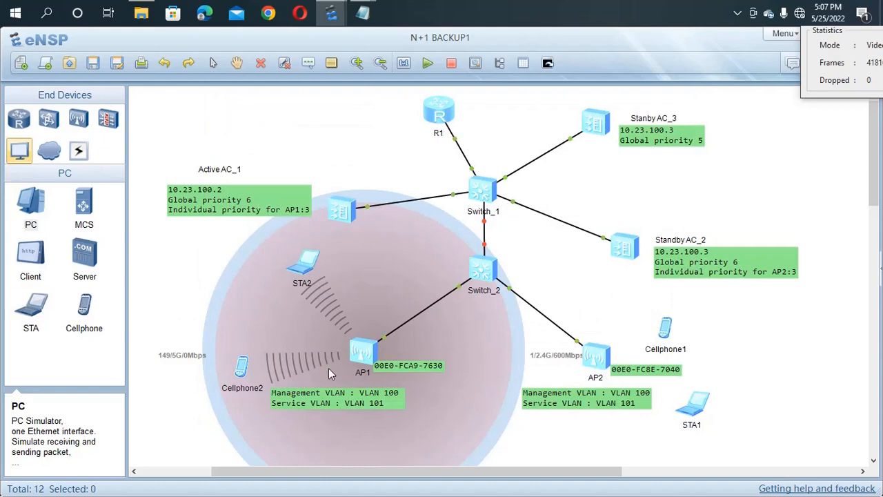
double_click(241, 376)
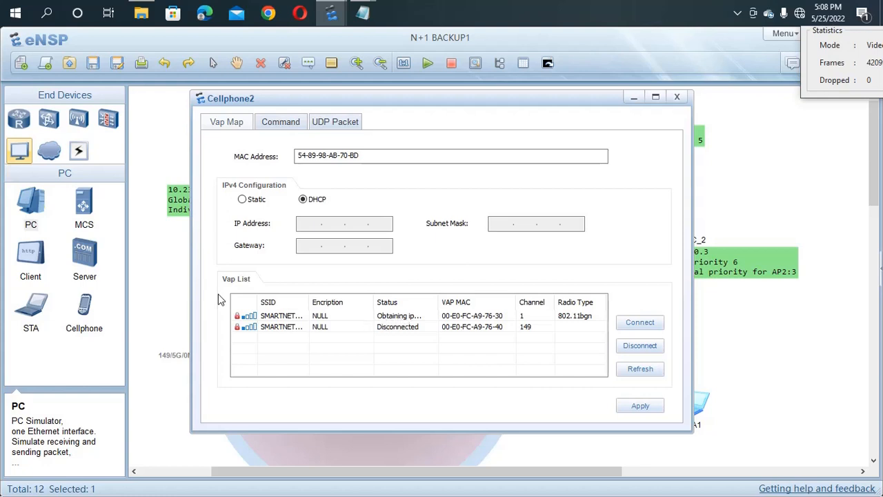
left_click(159, 289)
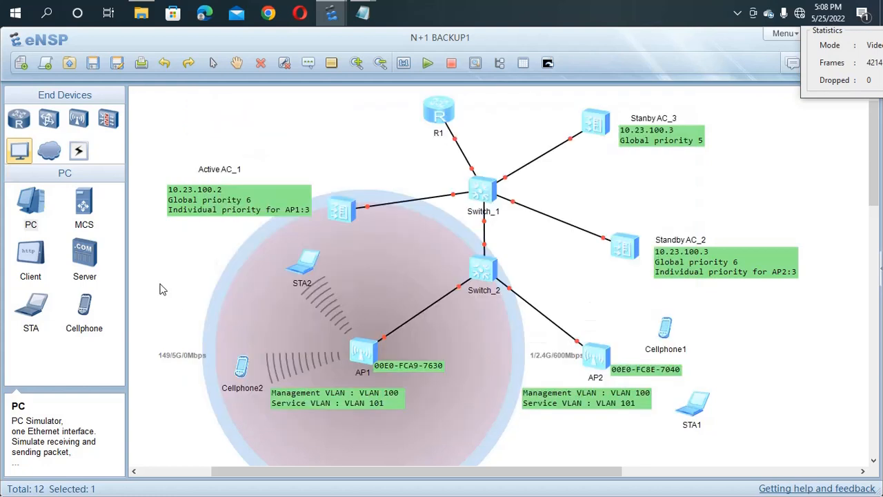
double_click(302, 267)
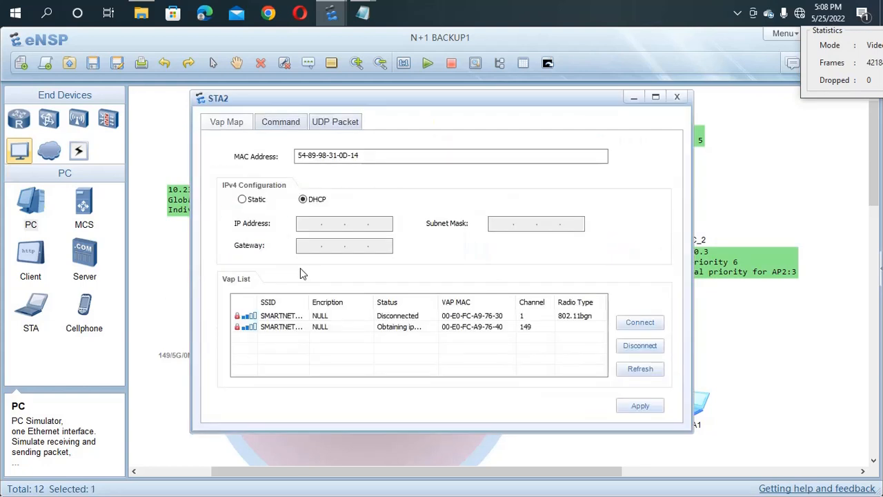
left_click(170, 273)
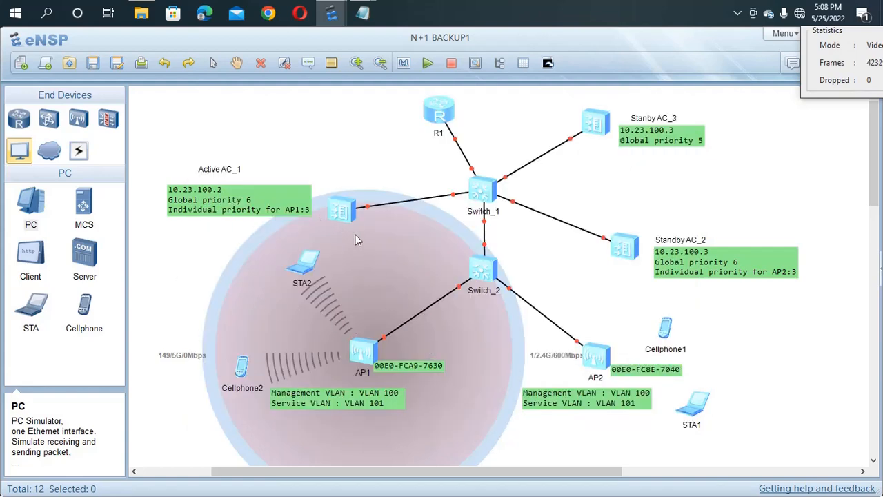
left_click_drag(345, 214, 332, 194)
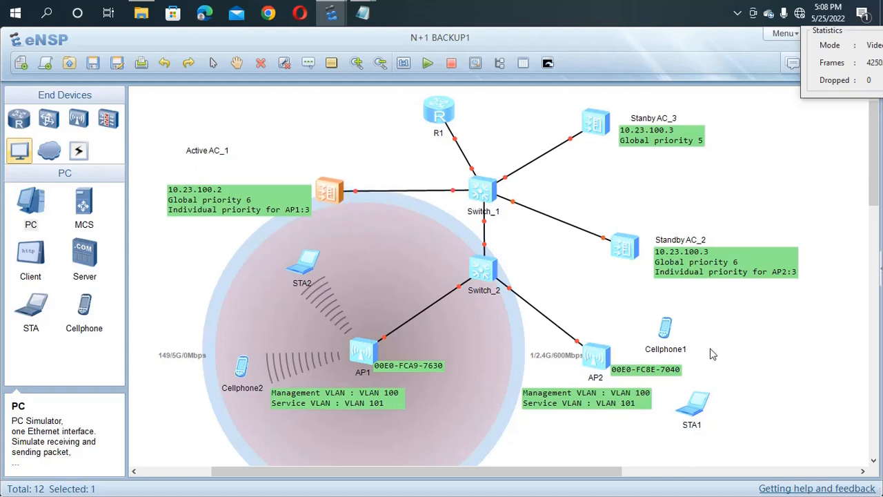
left_click_drag(635, 248, 633, 221)
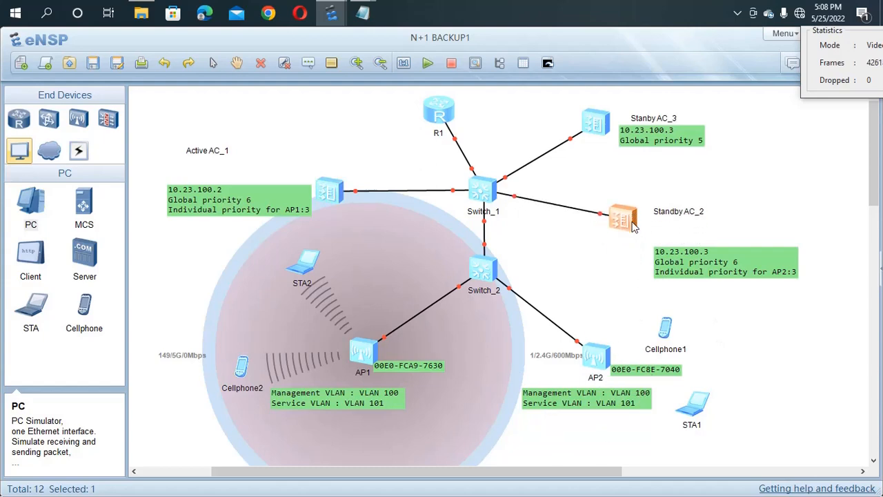
Step: Open and widen the Standby AC_2 console, then enter system view and WLAN view
double_click(627, 221)
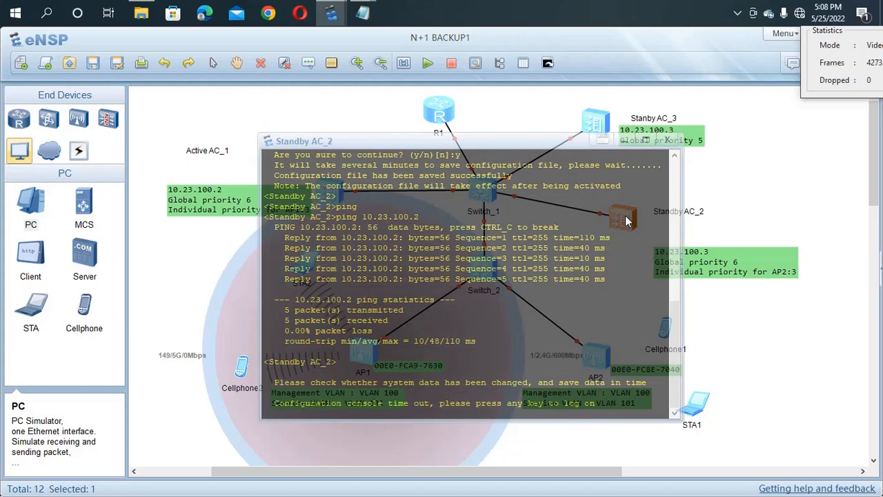
key("Return")
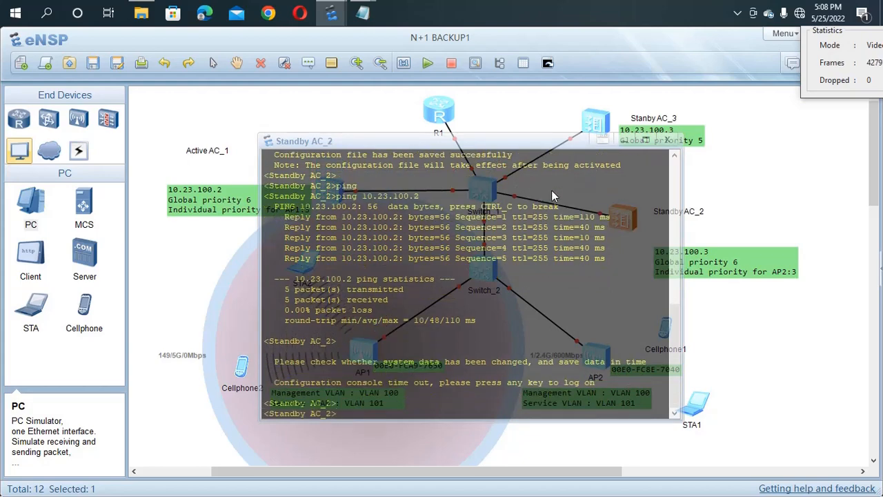
left_click_drag(479, 321, 537, 331)
left_click(555, 324)
scroll(482, 330, "up", 2)
scroll(483, 335, "up", 1)
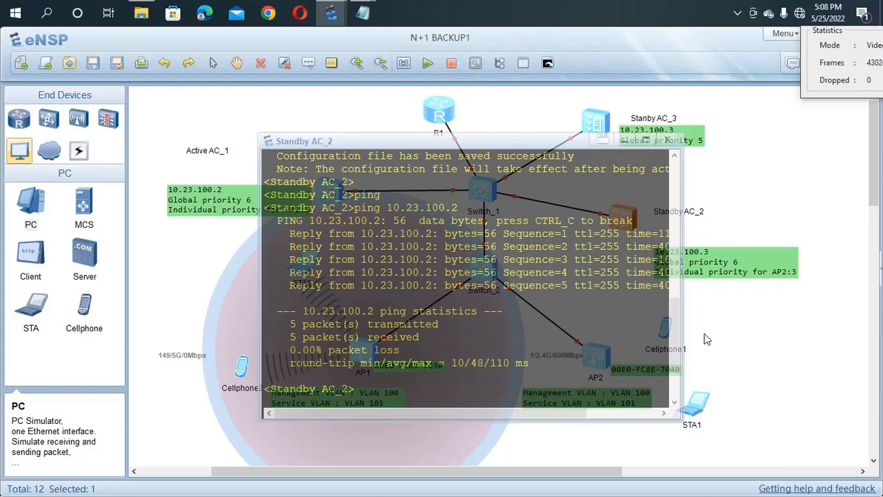
left_click_drag(681, 318, 772, 321)
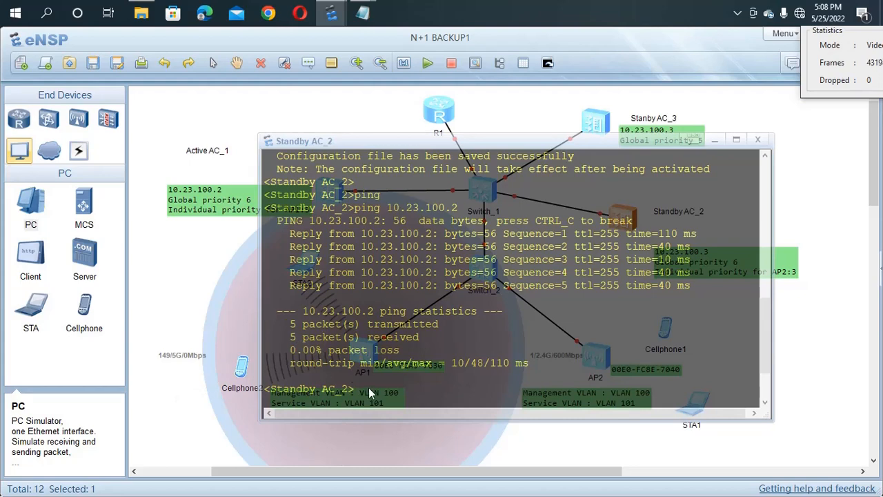
key("Return")
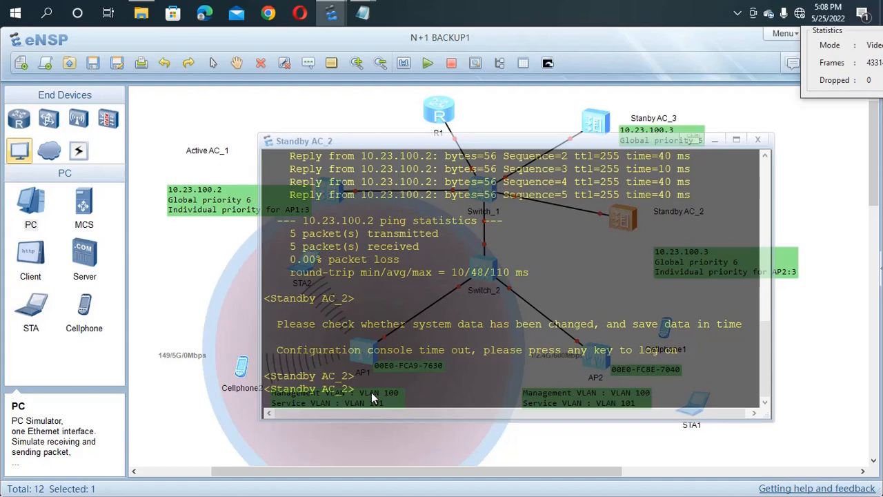
type("sys")
key("Return")
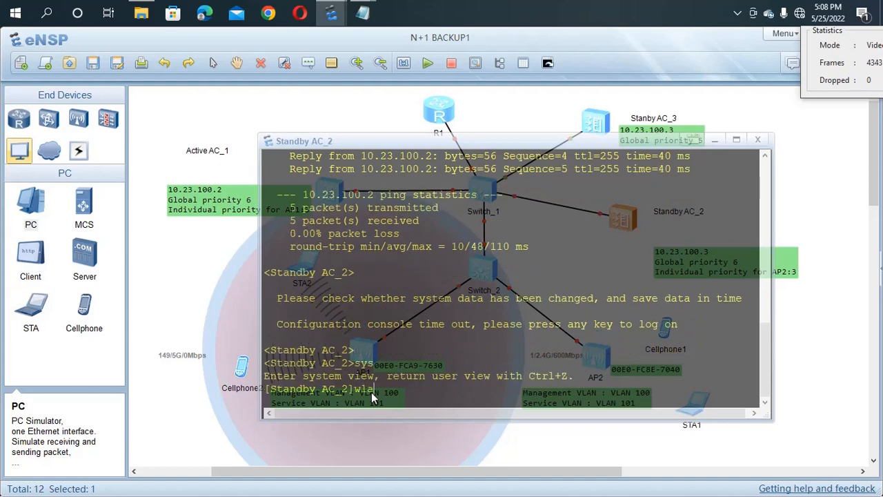
type("wla")
key("Return")
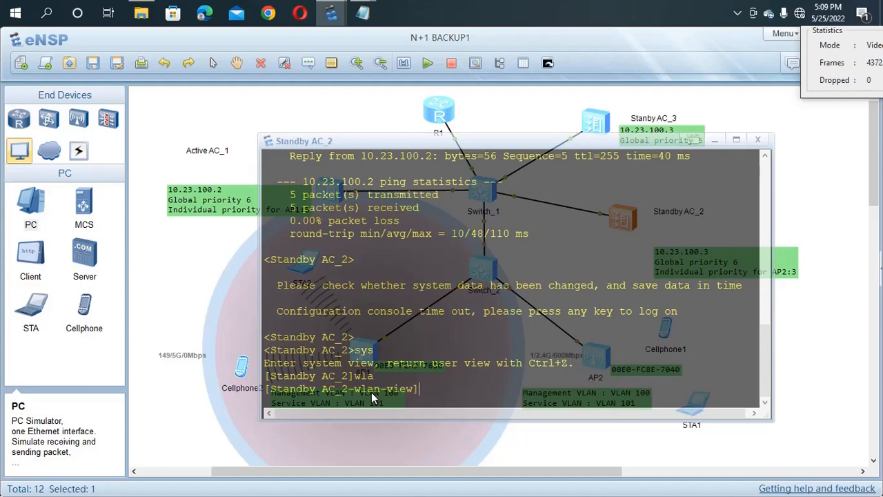
Step: Create AP group ap-group2 and return to WLAN view
type("ap-g")
key("Tab")
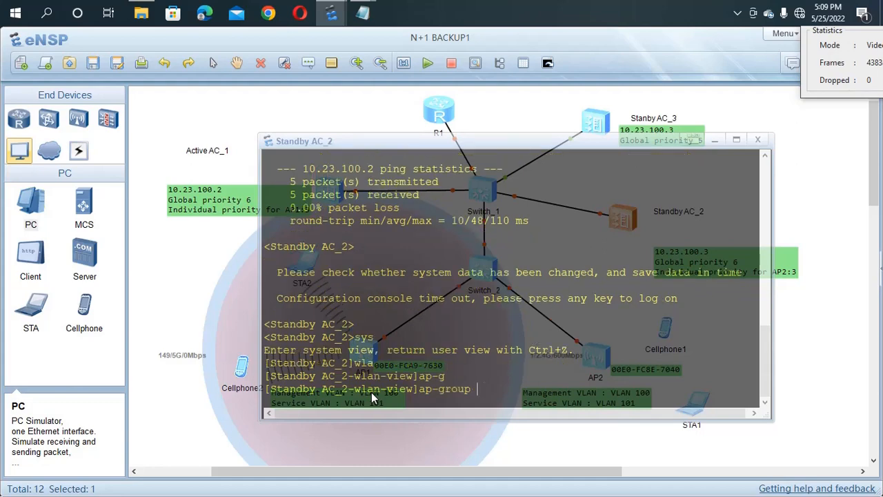
type("na")
key("Tab")
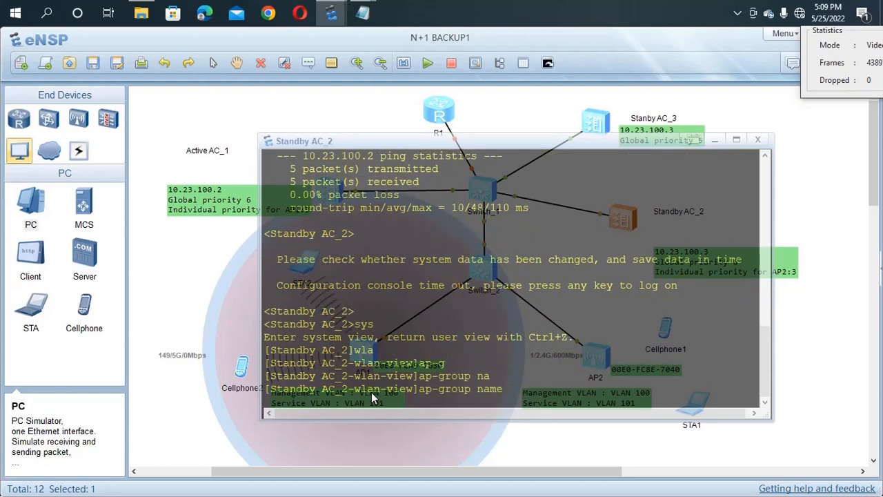
type("ap-group2")
key("Return")
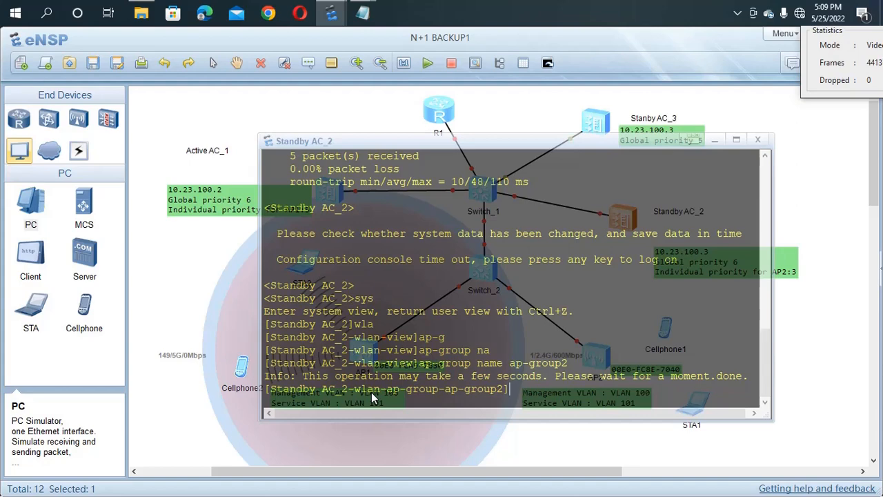
type("qu")
key("Return")
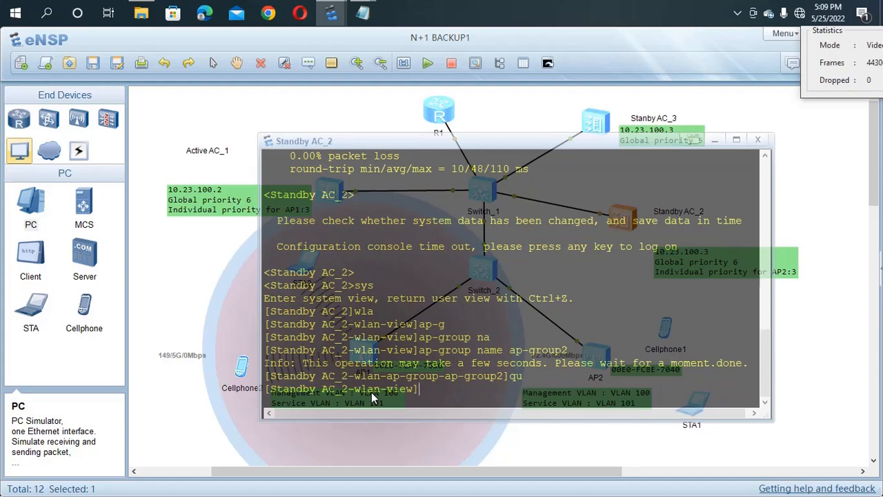
Step: Create regulatory domain profile domain1 with country code cn, then quit the profile
type("re")
key("Tab")
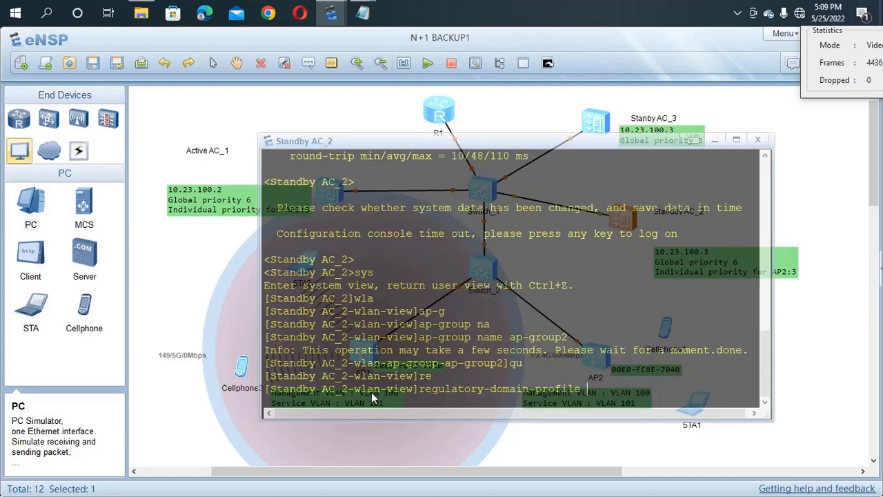
type("na")
key("Tab")
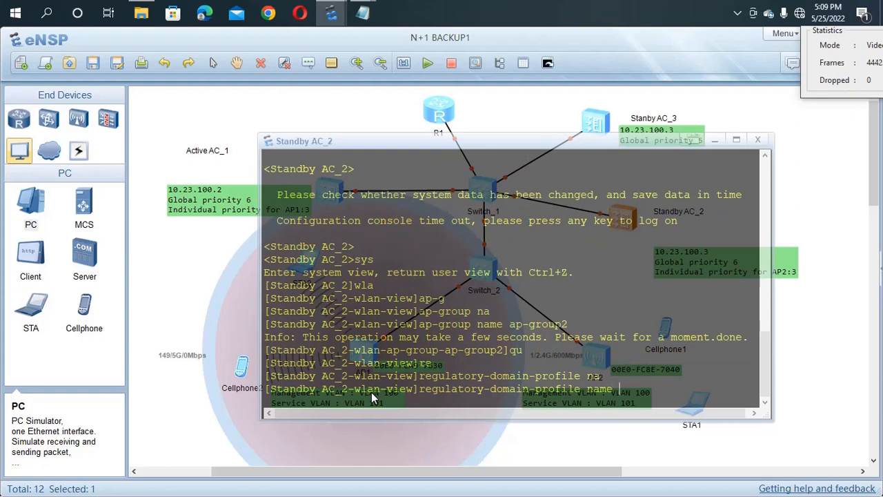
type("domain1")
key("Return")
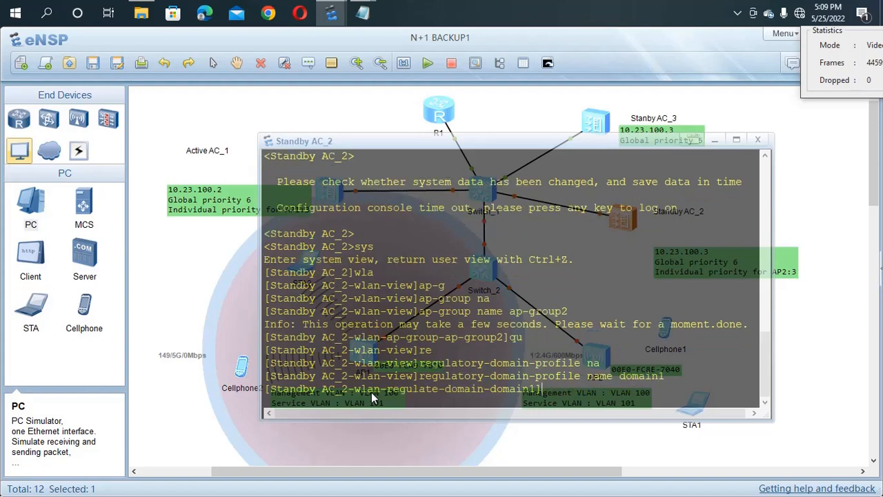
type("cou")
key("Tab")
type("c")
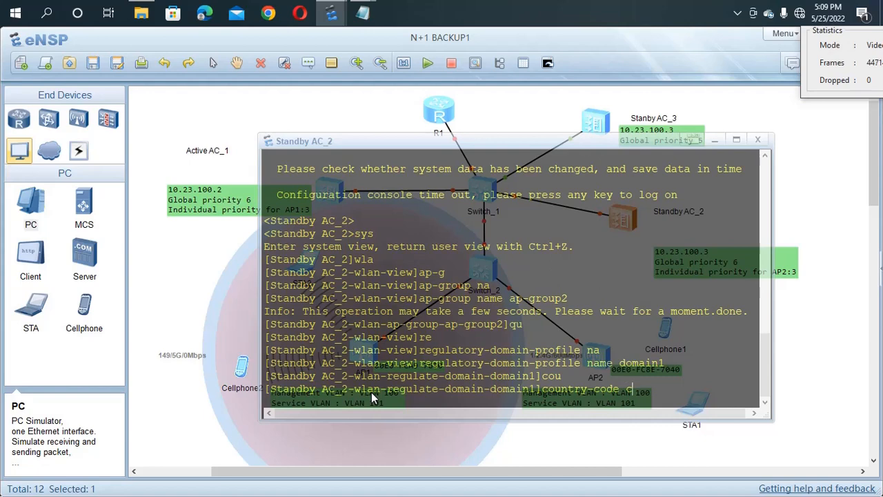
type("n")
key("Return")
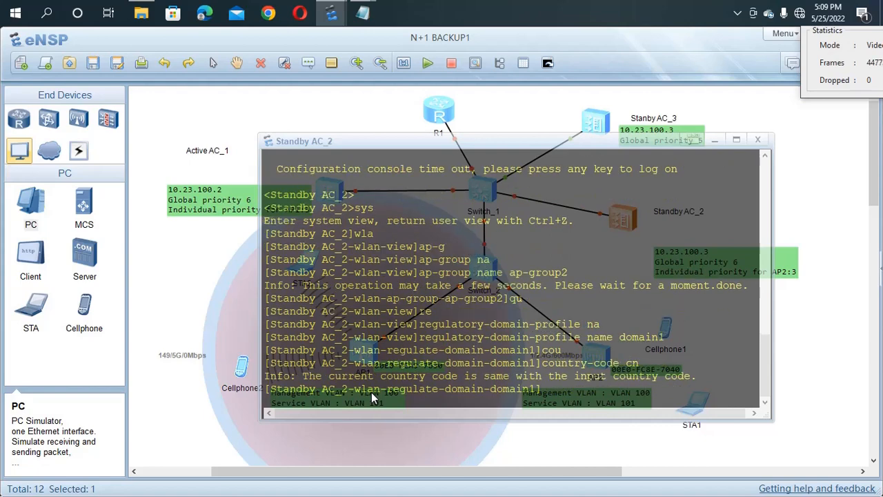
type("qu")
key("Return")
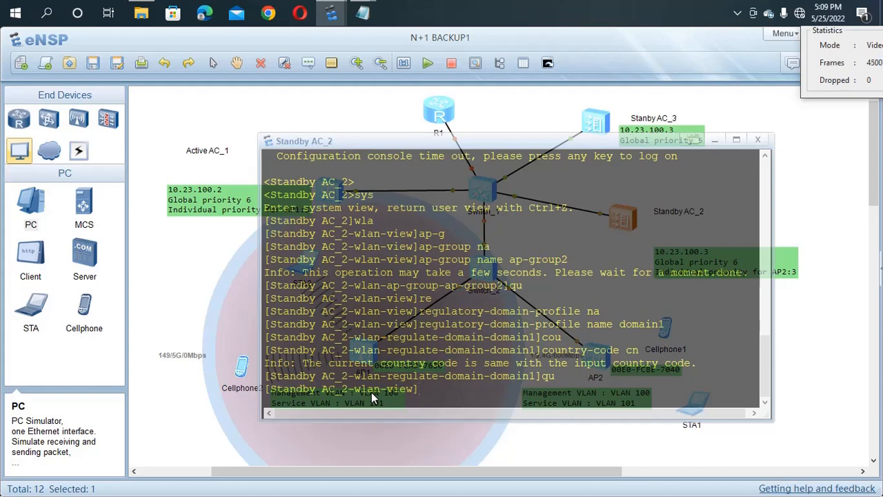
Step: Re-enter the ap-group2 configuration view
type("ap")
key("Tab")
type("-g")
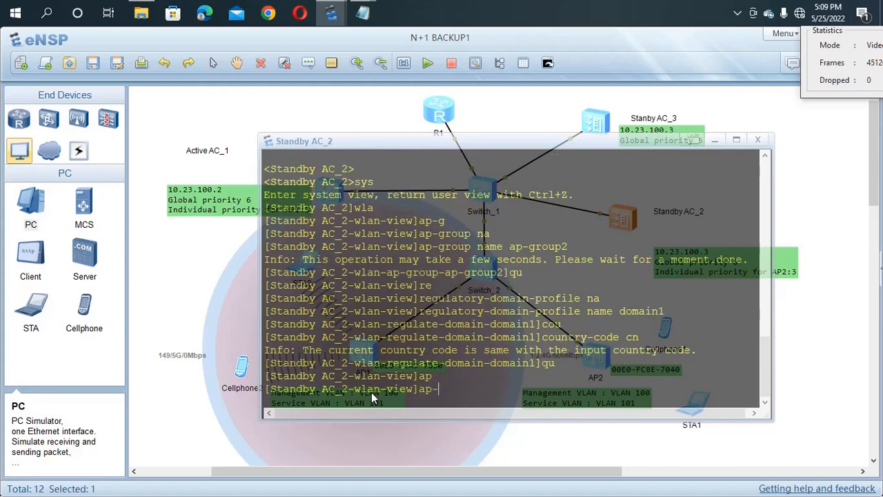
key("Tab")
type("na")
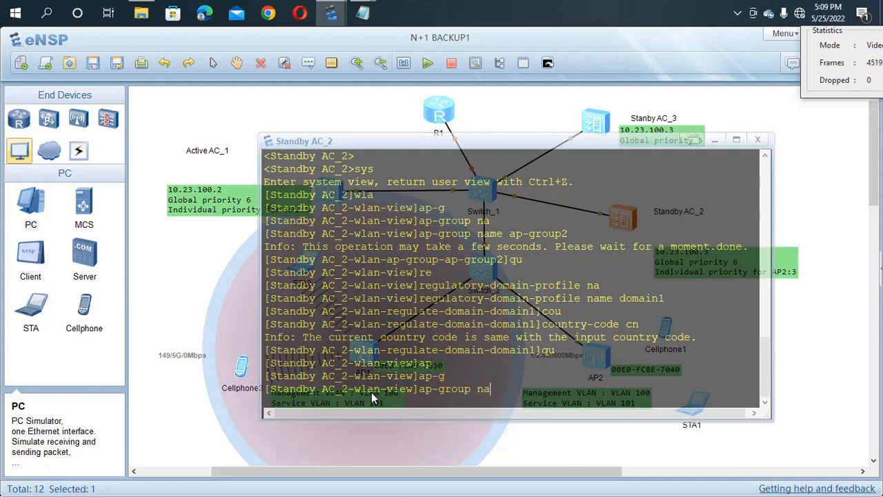
key("Tab")
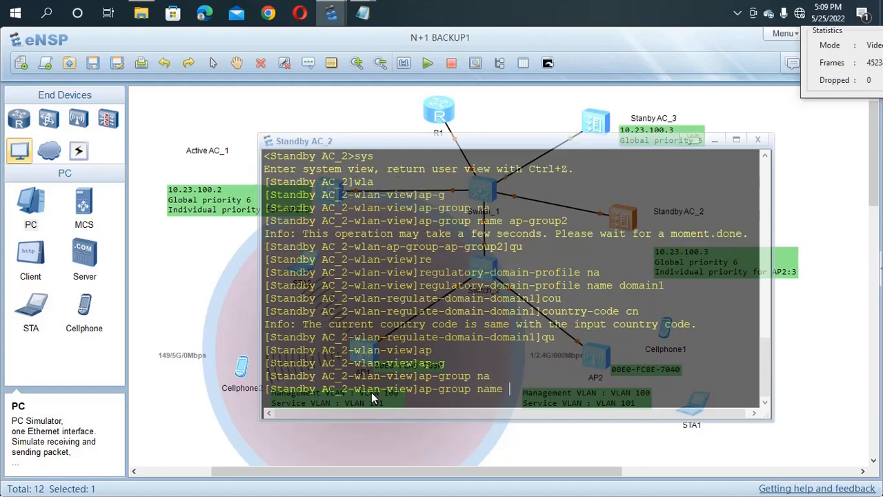
type("ap-group2")
key("Return")
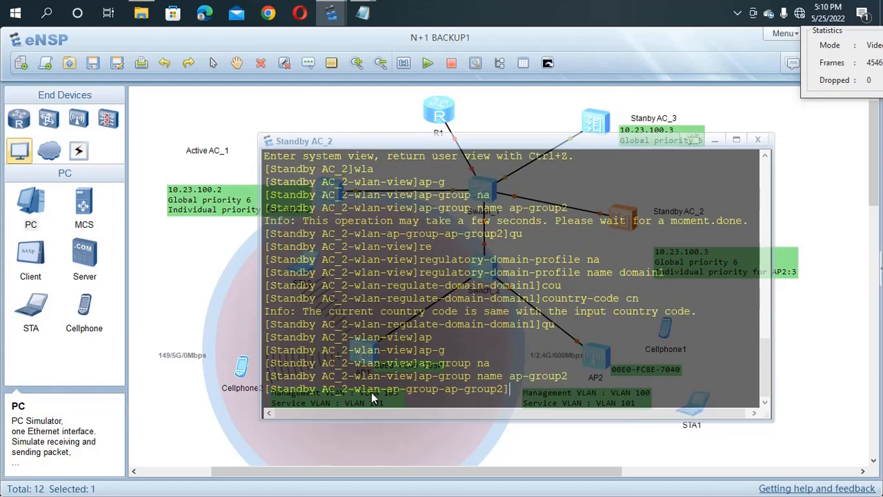
Step: Bind regulatory domain profile domain1 to ap-group2, accepting the country code warning with y
type("re")
key("Tab")
type("doma")
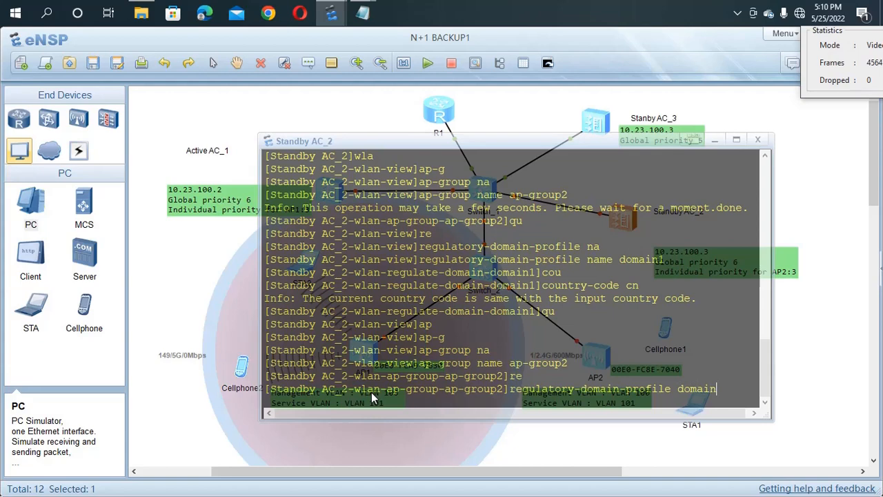
type("1")
key("Return")
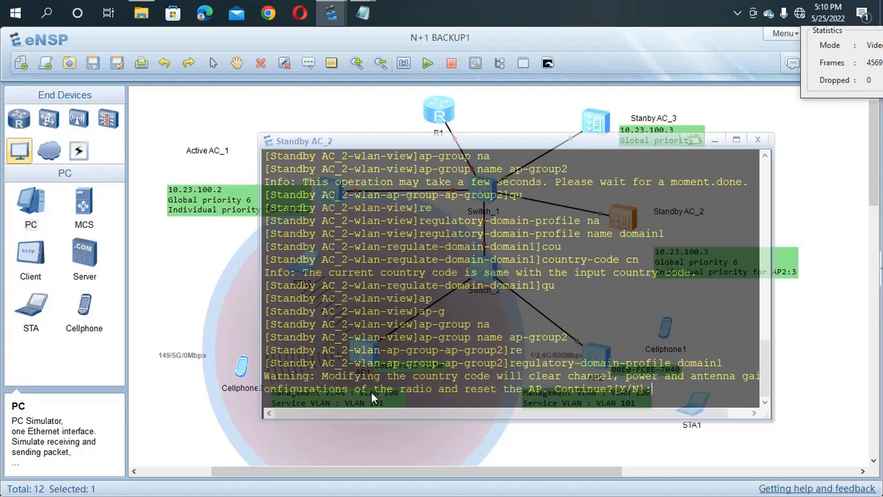
type("y")
key("Return")
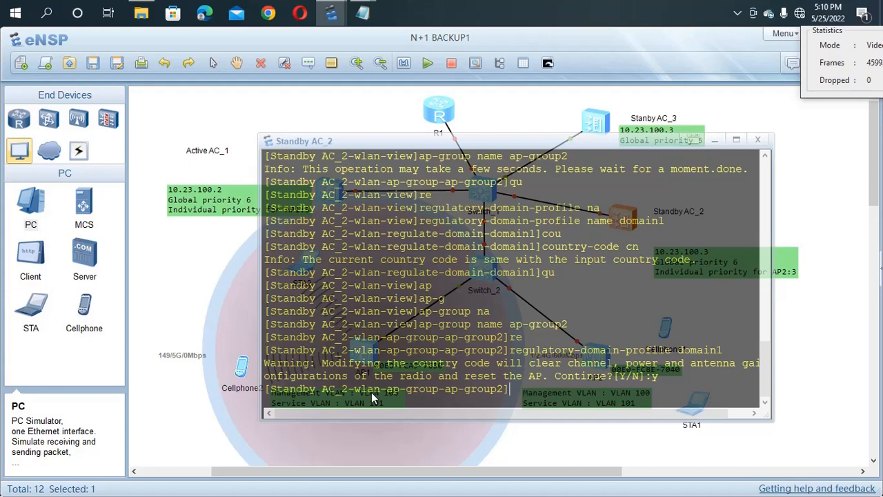
type("qu")
key("Return")
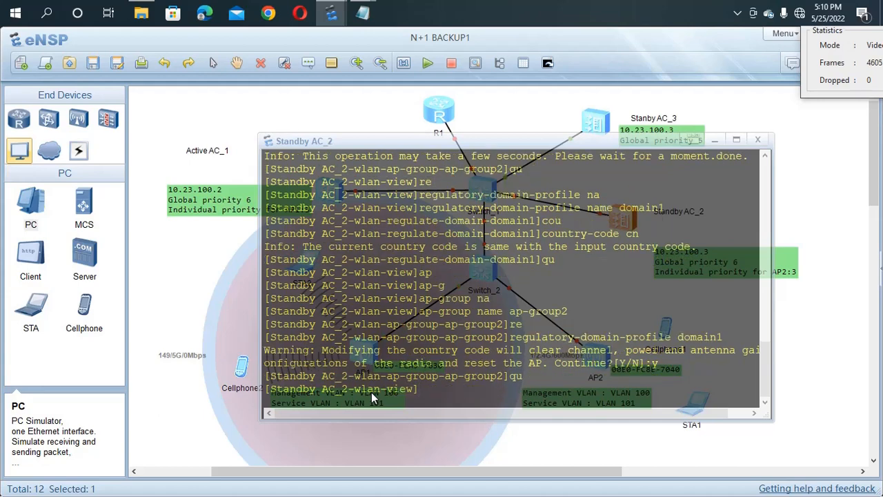
Step: Set AP authentication mode to mac-auth and start an ap-mac command
type("ap")
type(" a")
key("Tab")
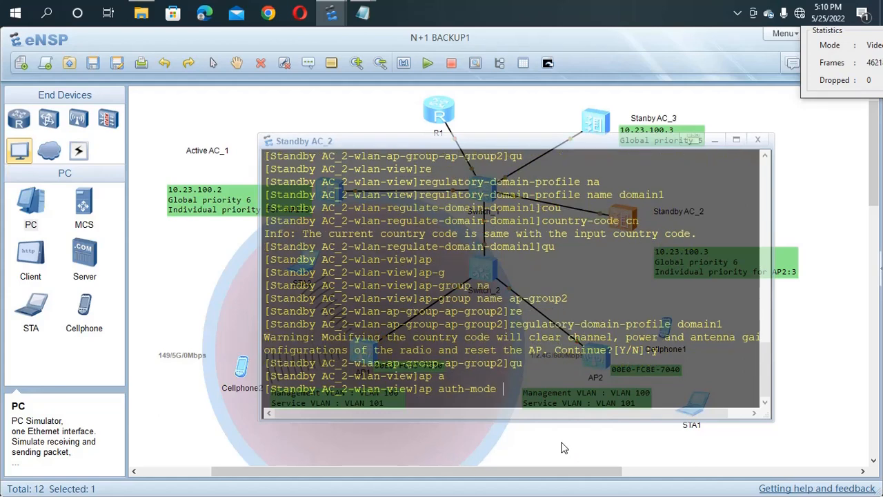
type("m")
key("Tab")
key("Return")
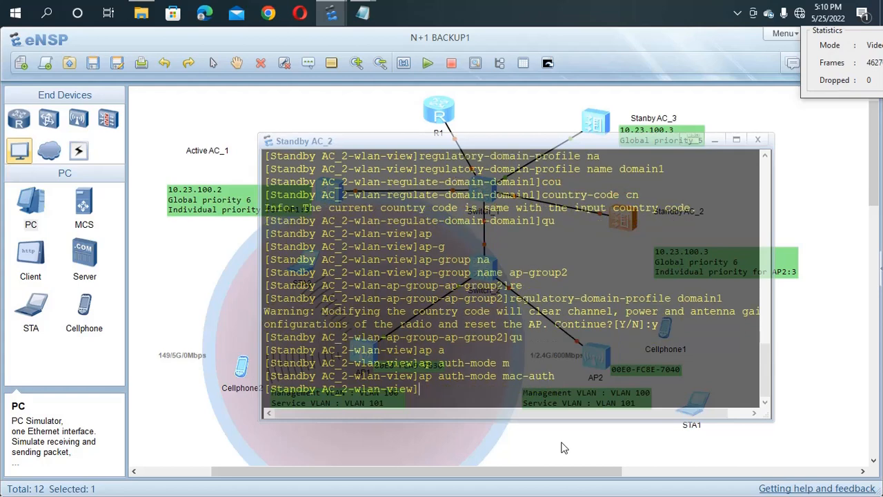
type("ap-m")
key("Tab")
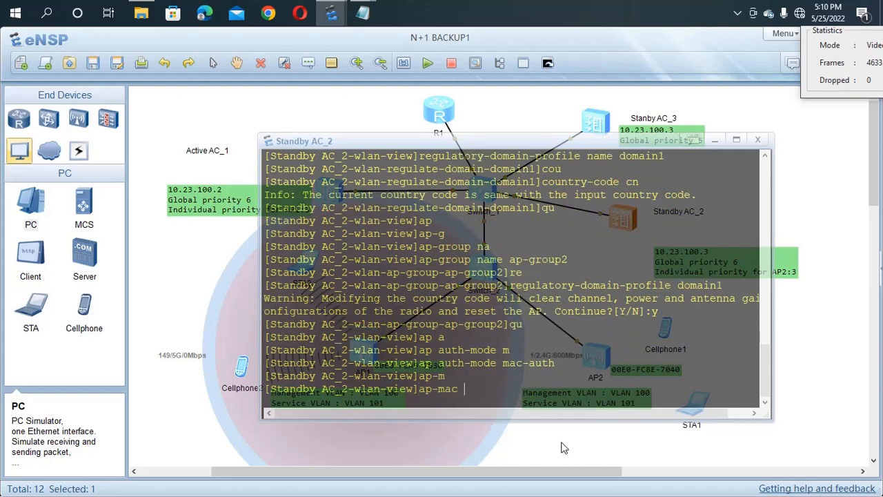
Step: Copy AP2's MAC 00E0-FC8E-7040 from the topology and add it with ap-mac
left_click(635, 458)
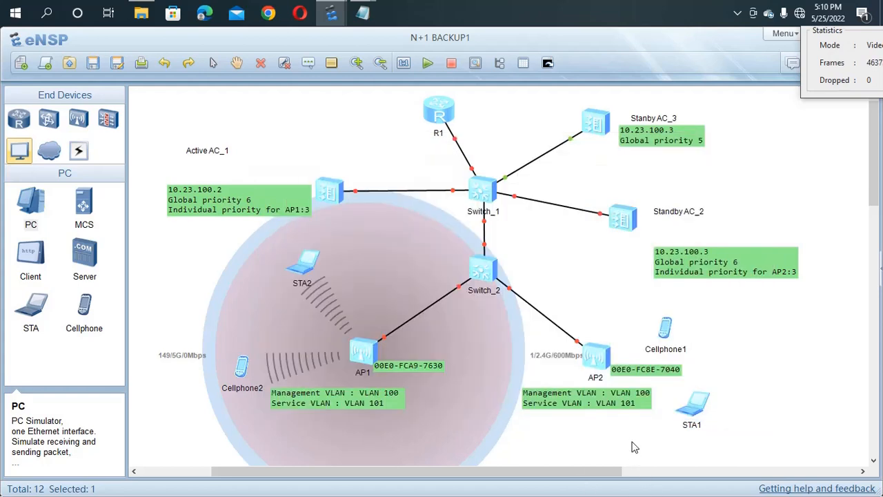
left_click(670, 373)
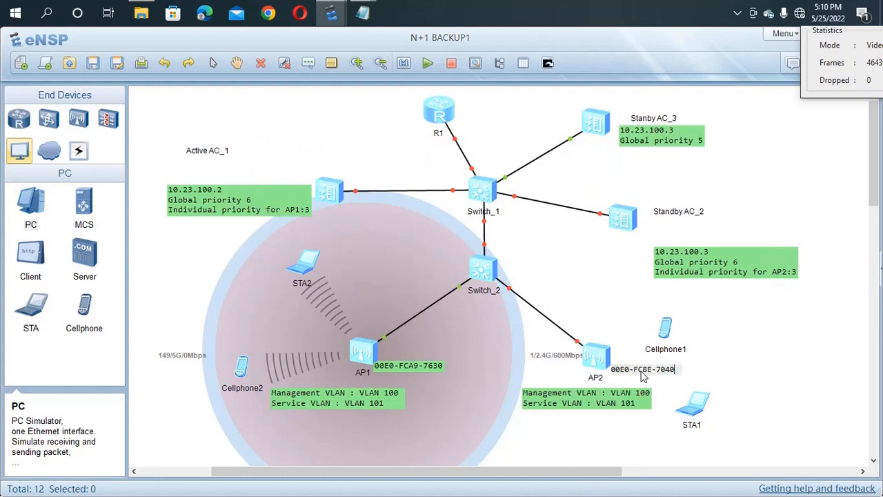
left_click_drag(677, 373, 603, 376)
key("ctrl+c")
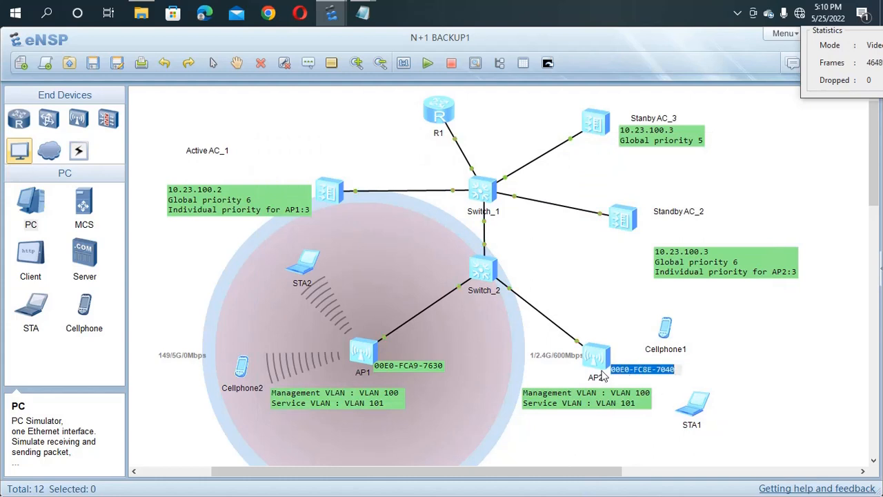
double_click(623, 223)
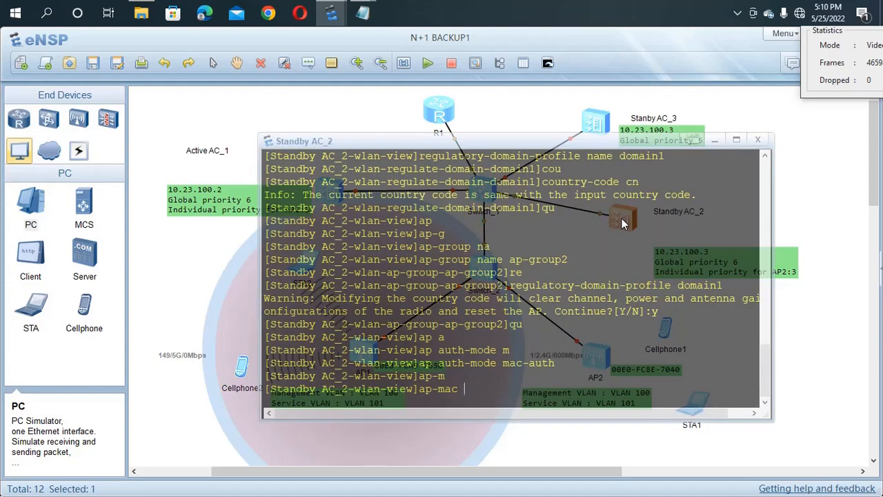
key("ctrl+v")
key("Return")
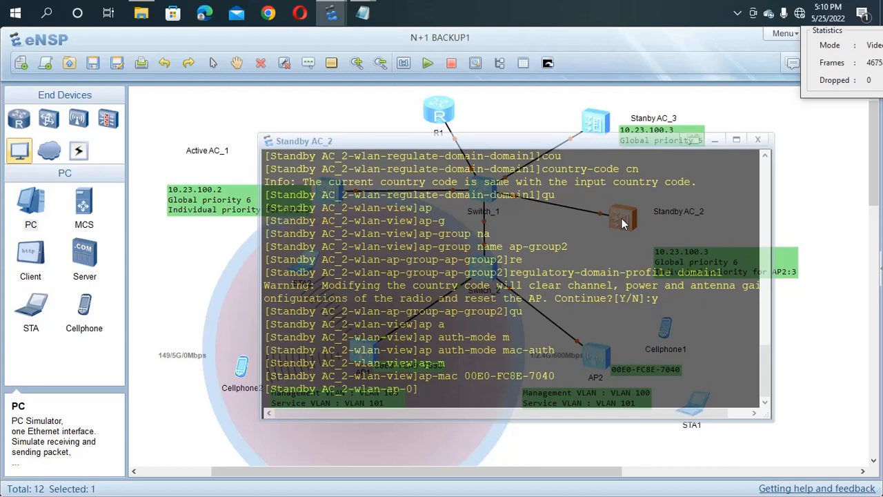
Step: Name the new access point area_2
type("ap-")
key("Tab")
key("Tab")
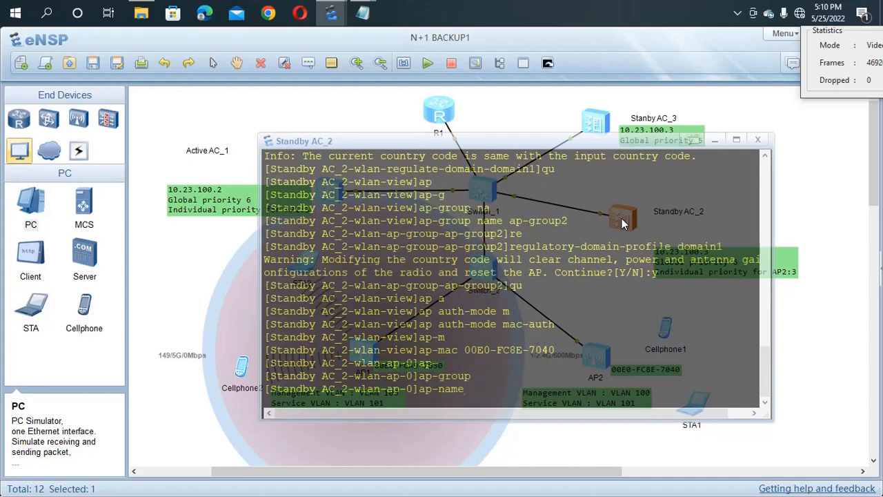
type("area_2")
key("Return")
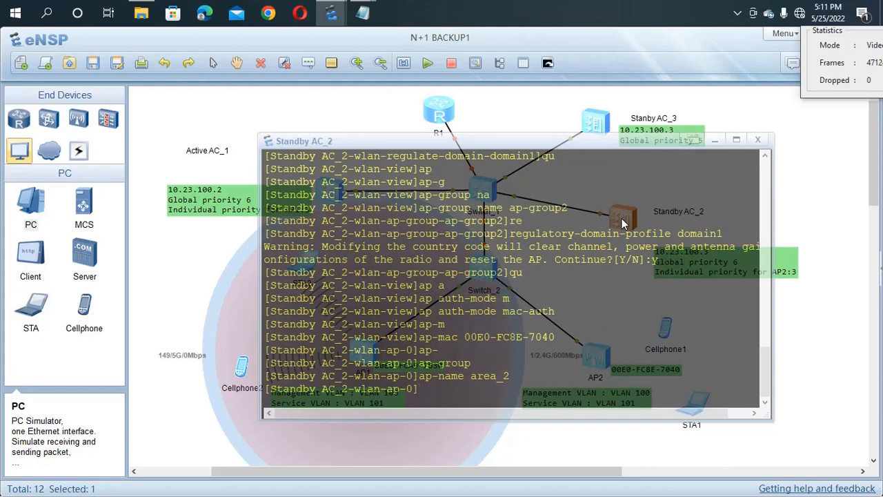
Step: Assign the AP to ap-group2, accept the reset warning, and type 'dis ap all'
type("ap-")
type("g")
key("Tab")
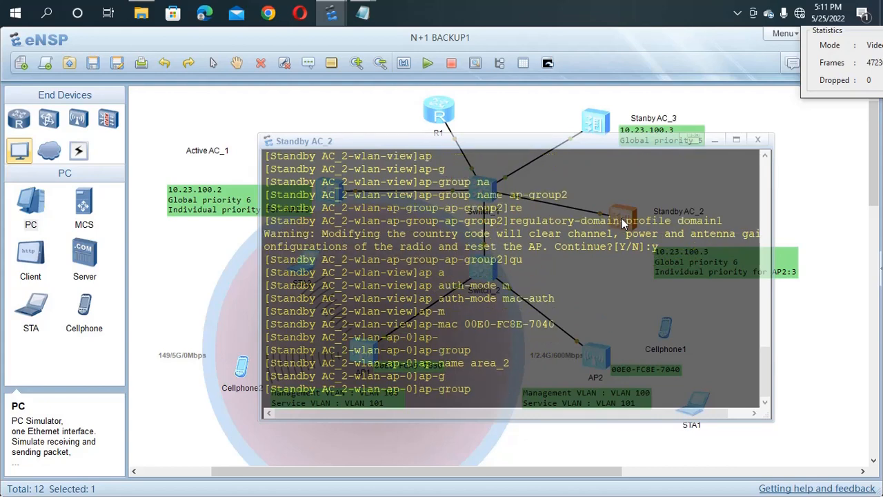
type("ap-group2")
key("Return")
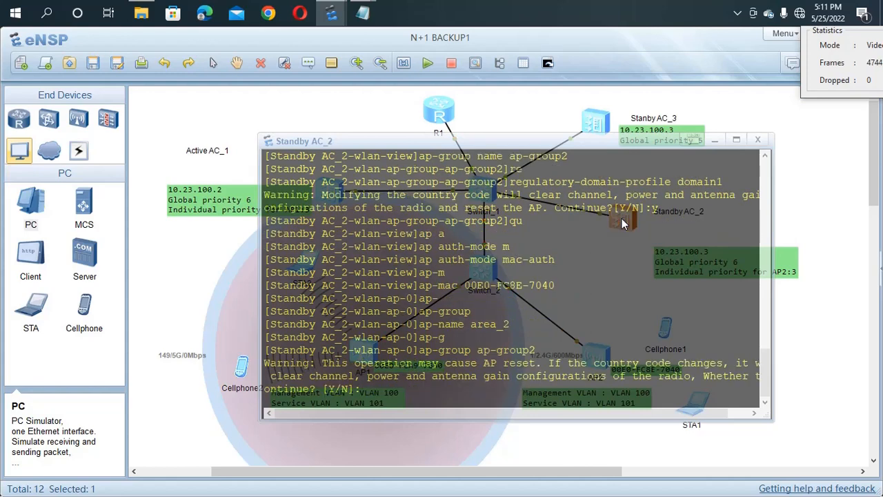
type("y")
key("Return")
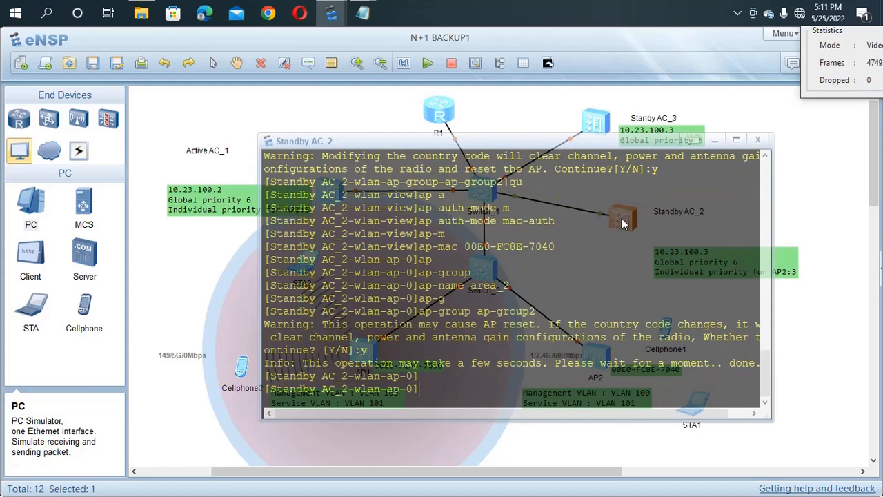
key("Return")
key("Return")
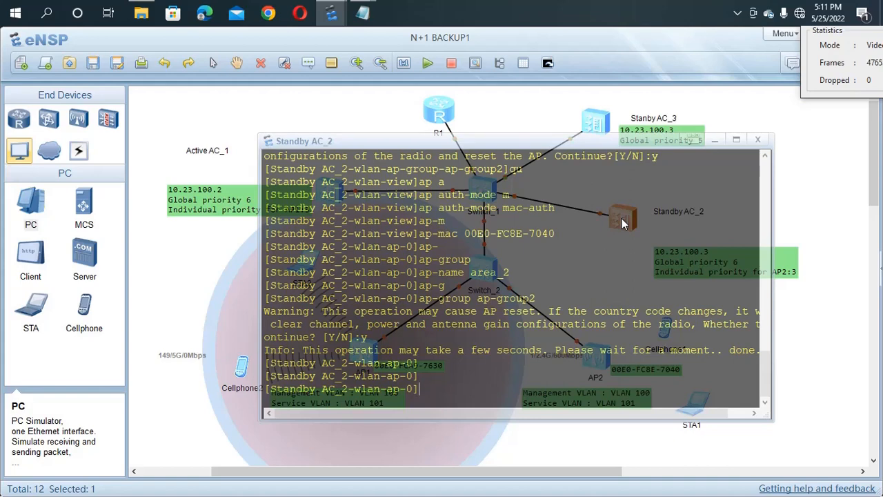
type("dis")
type("ap all")
Step: List all APs, then quit back to system view
key("Return")
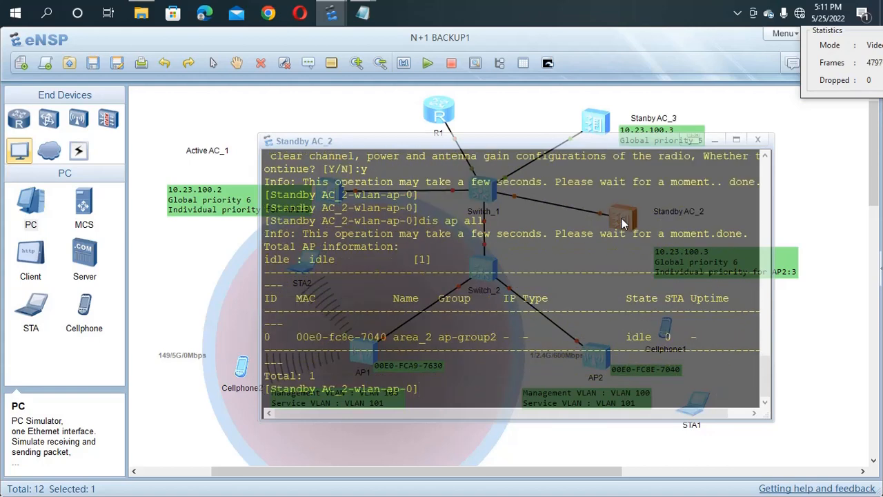
type("qu")
key("Return")
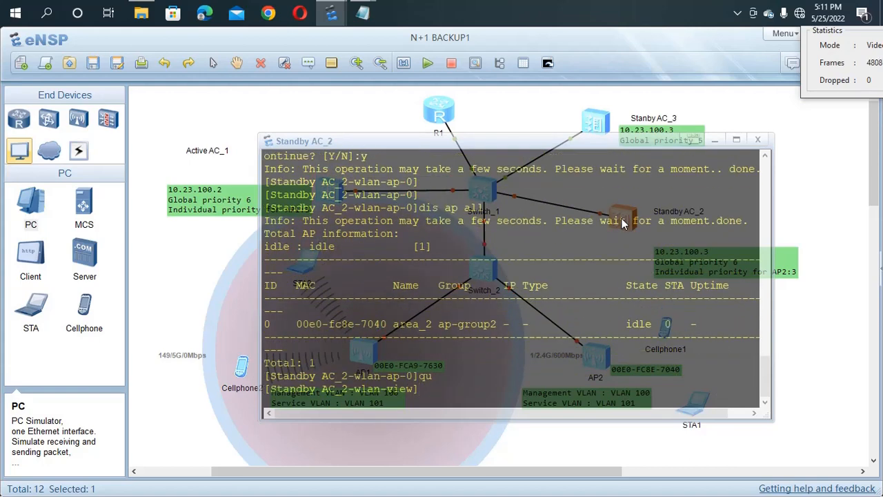
type("qu")
key("Return")
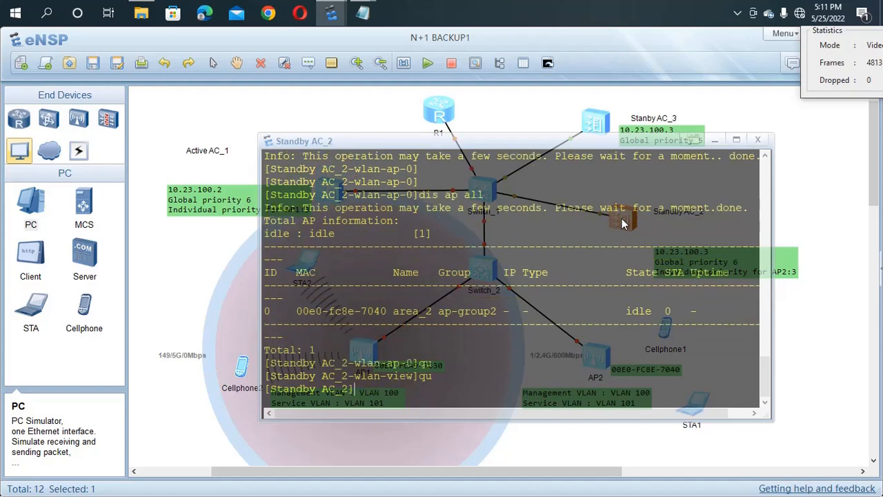
Step: Set the CAPWAP source interface to Vlanif 100
type("capw")
key("Tab")
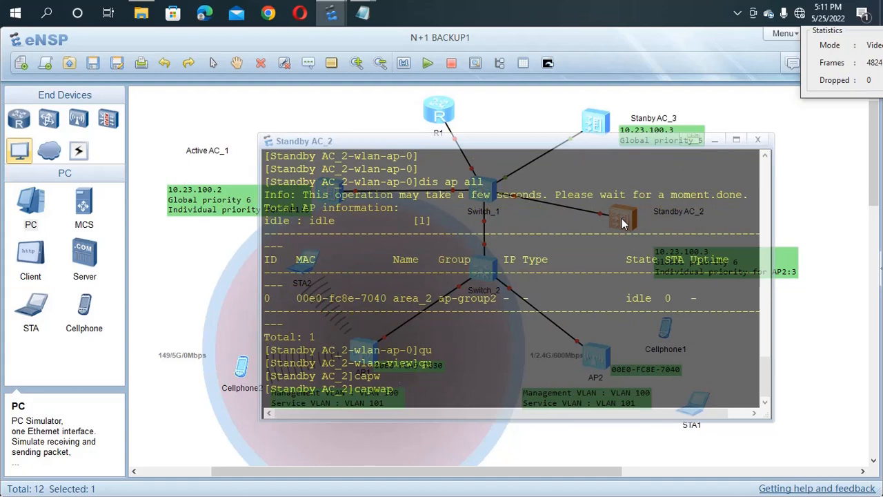
type("so")
key("Tab")
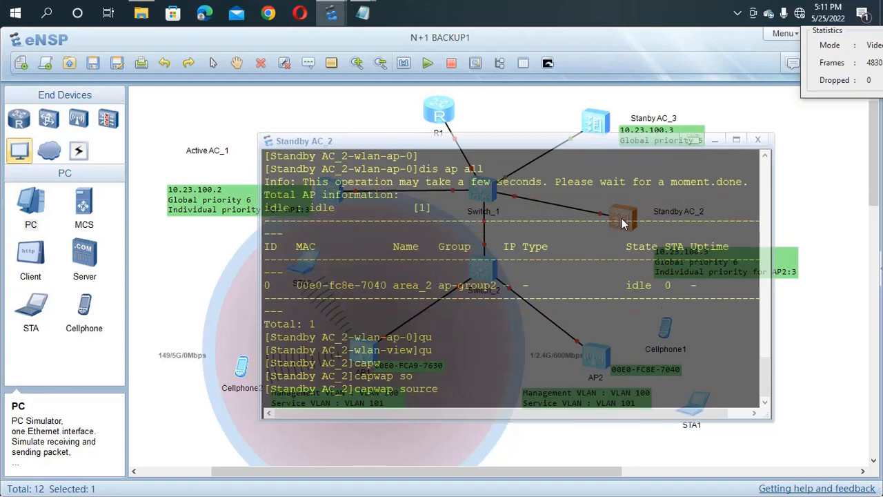
type("int")
key("Tab")
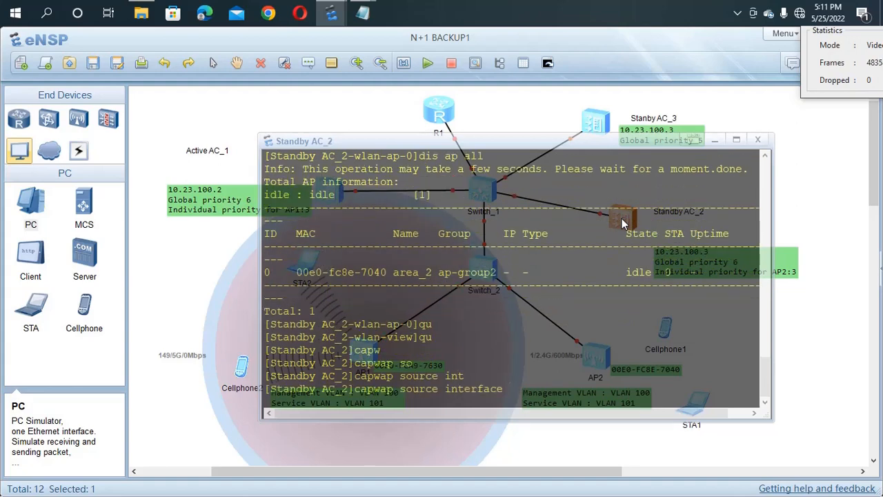
type("v")
key("Tab")
type("100")
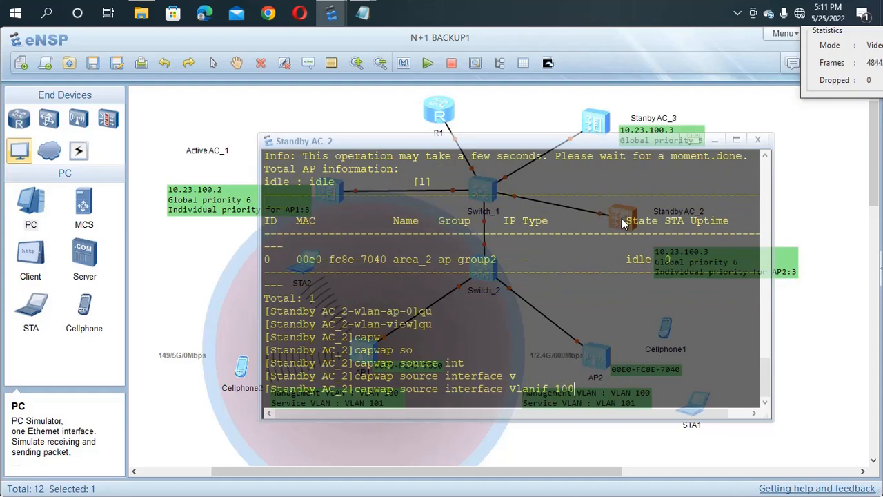
key("Return")
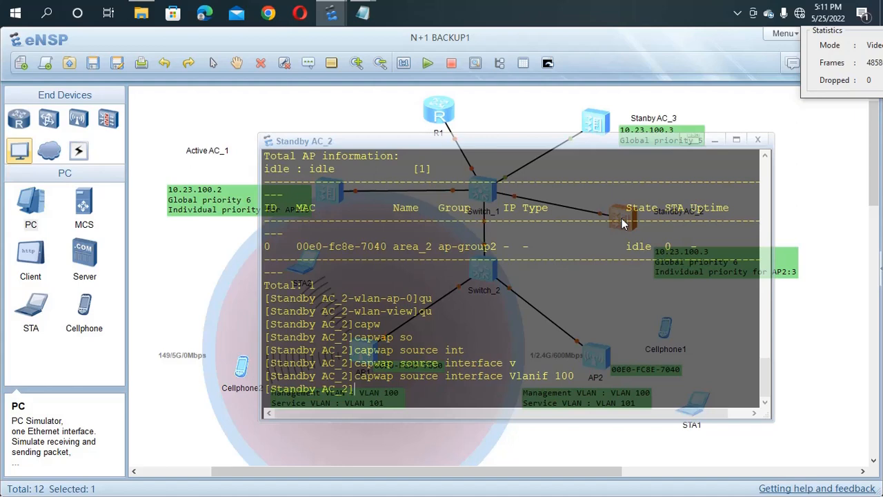
Step: In WLAN view, run ap-reset all and confirm with y
type("wla")
key("Tab")
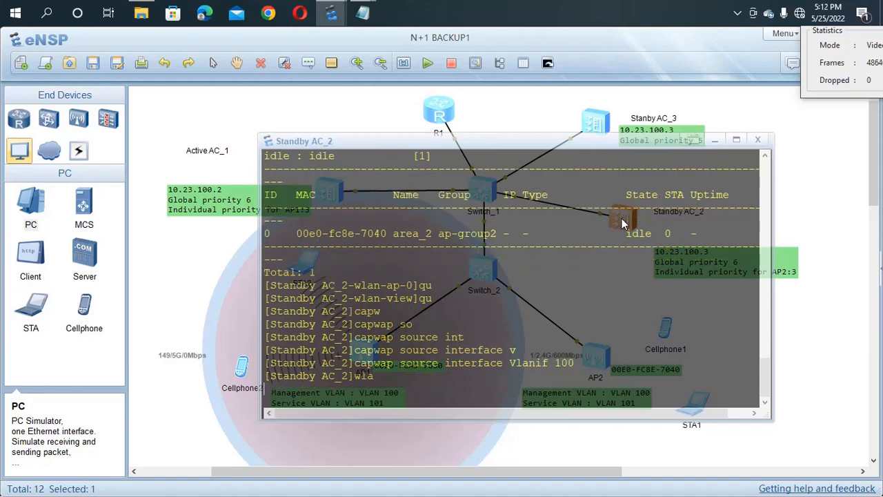
key("Return")
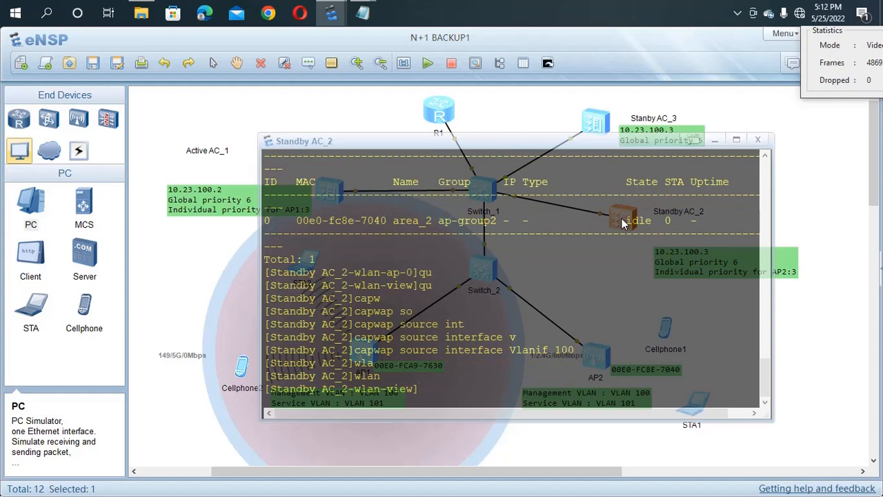
type("ap-re")
key("Tab")
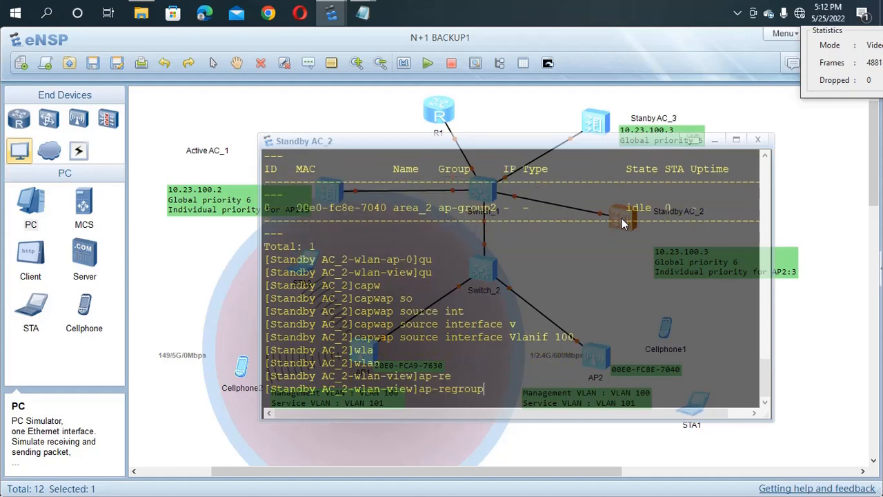
key("Tab")
key("Tab")
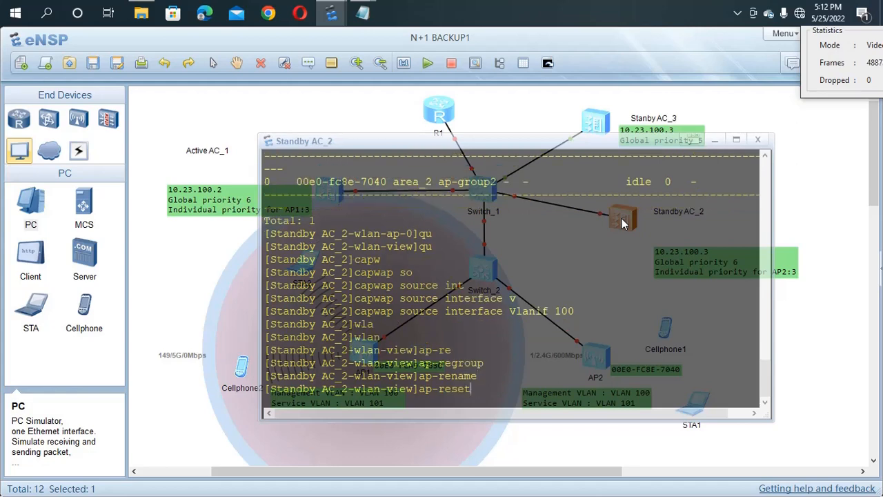
type("all")
key("Return")
type("y")
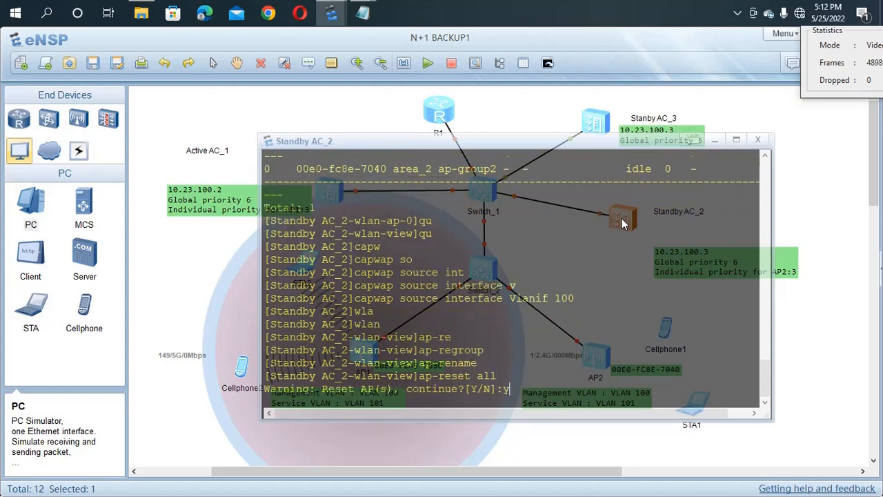
key("Return")
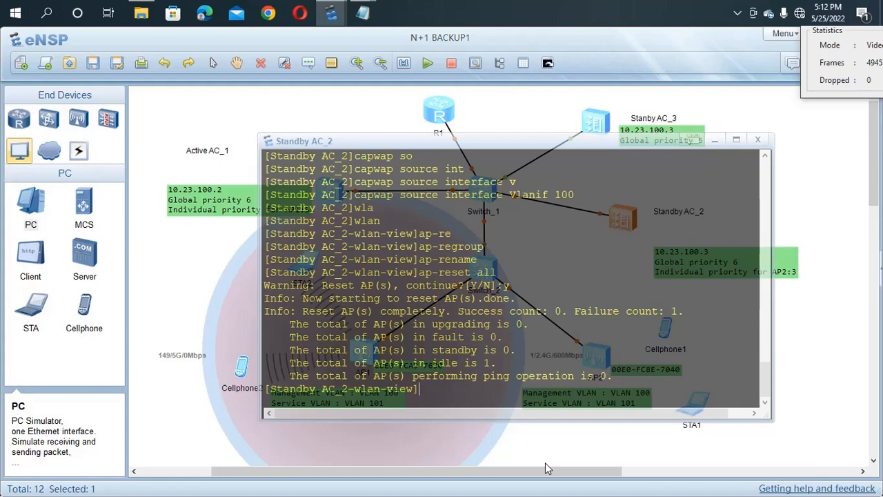
Step: Create and enter security profile wlan-net
type("se")
key("Tab")
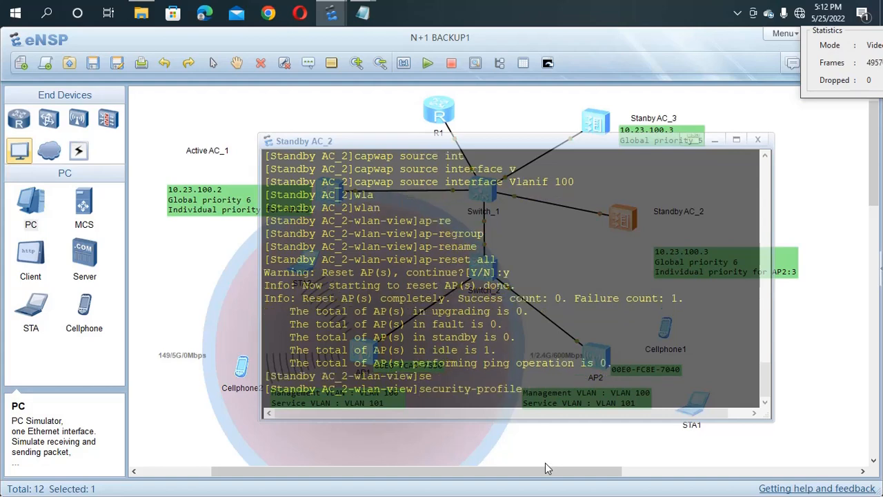
type("na")
key("Tab")
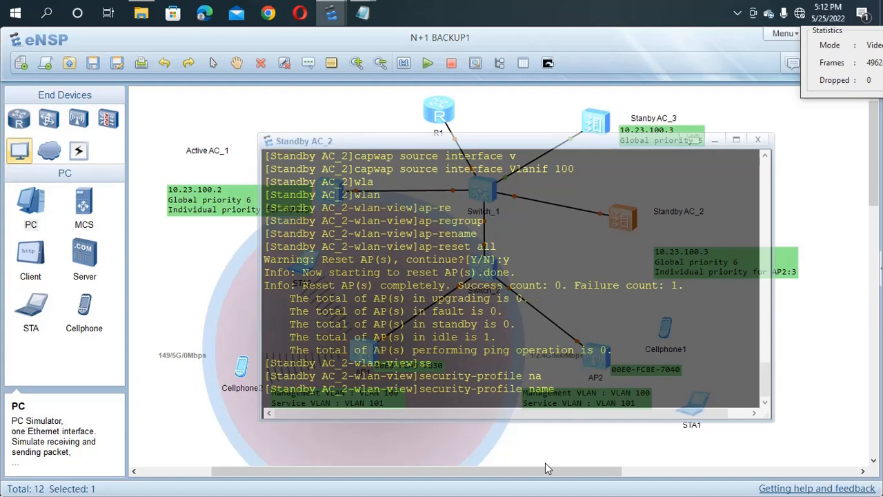
type("wlan-net")
key("Return")
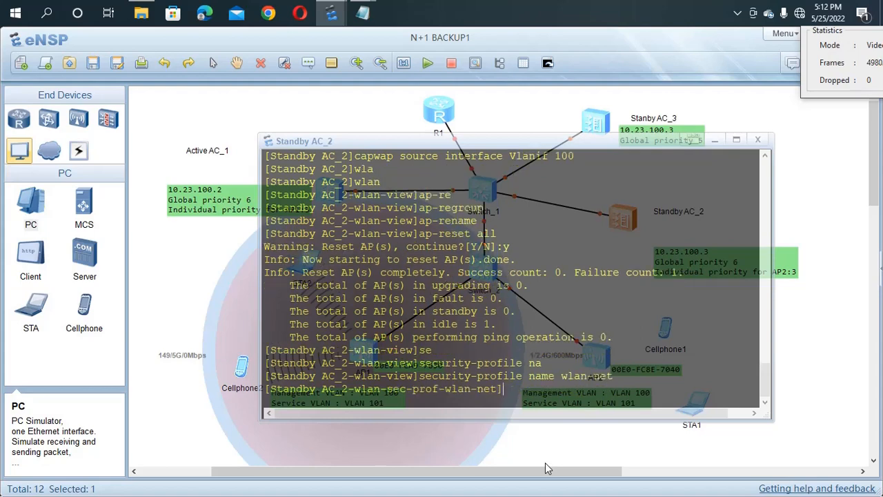
Step: Set security to WPA-WPA2 PSK with the pass-phrase and AES cipher, then quit
type("se")
key("Tab")
type("wp")
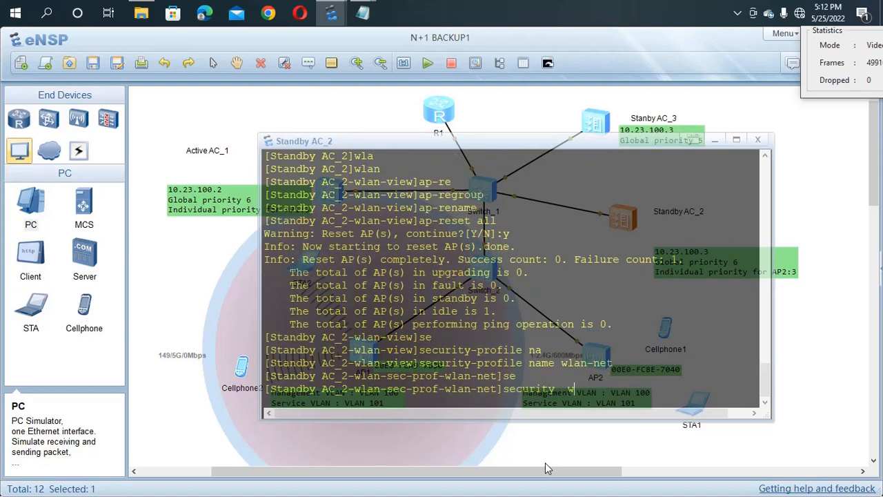
key("Tab")
key("Tab")
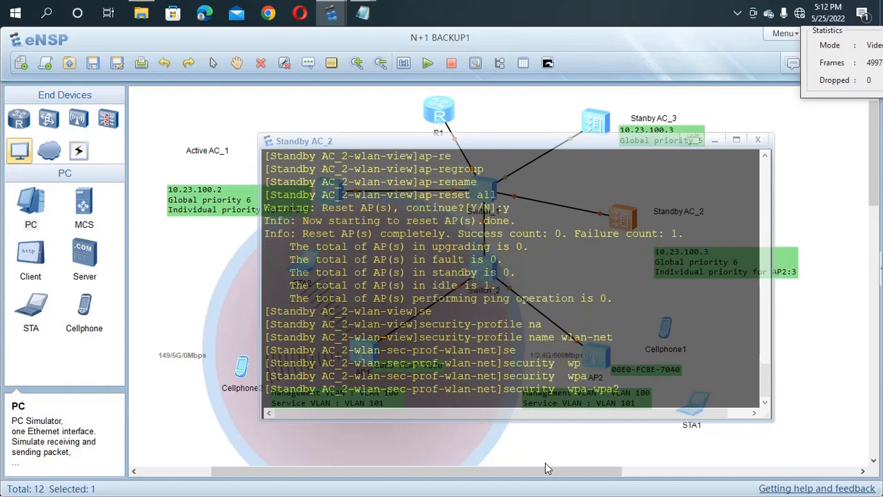
type("p")
key("Tab")
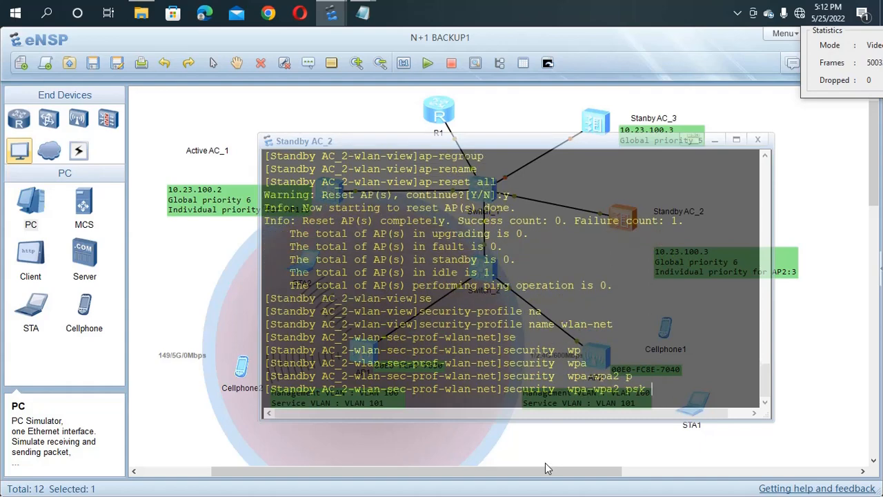
type("p")
key("Tab")
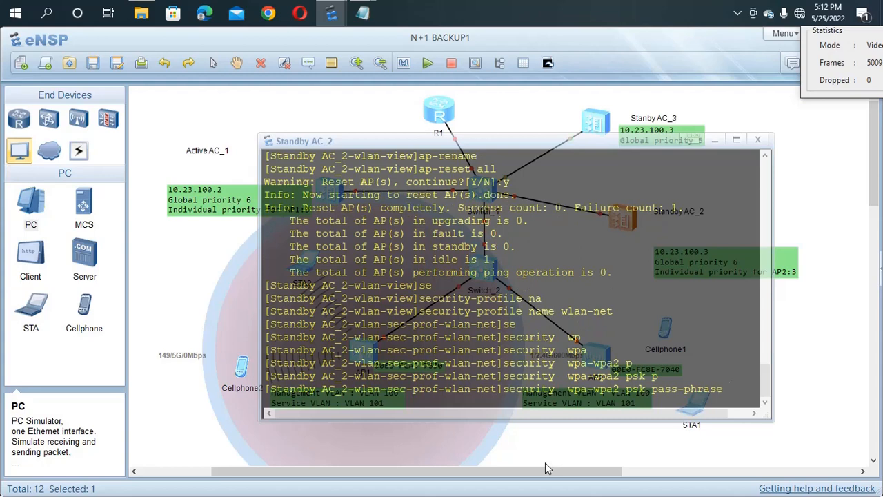
type("a123456")
key("Return")
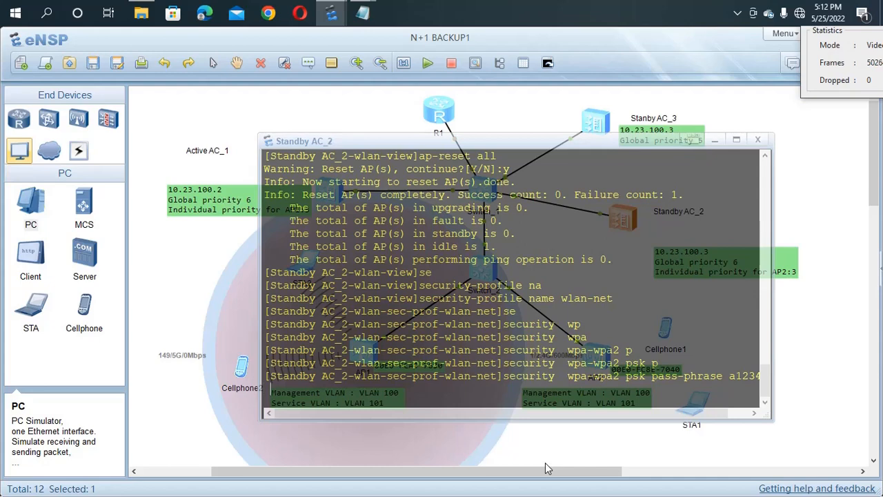
type("ae")
key("Tab")
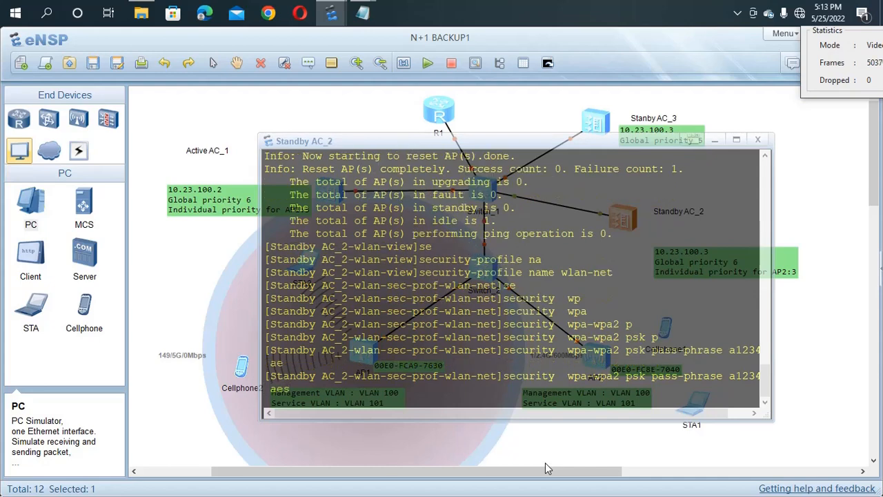
key("Return")
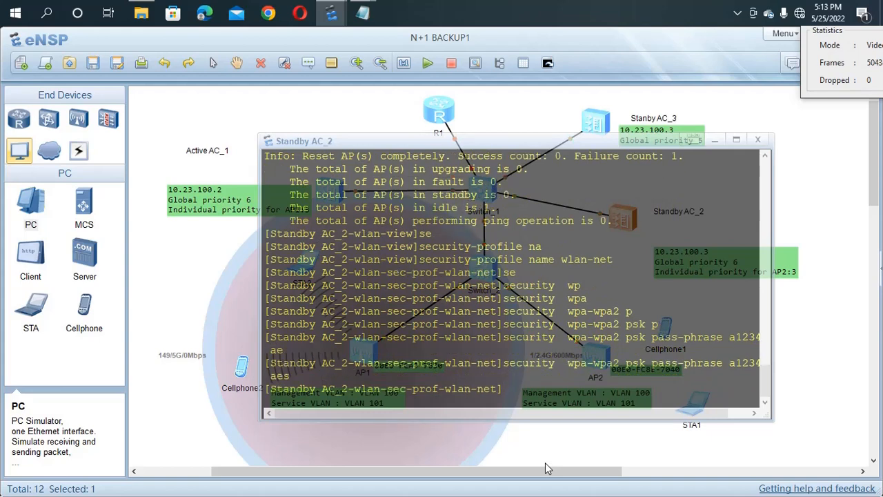
type("qu")
key("Return")
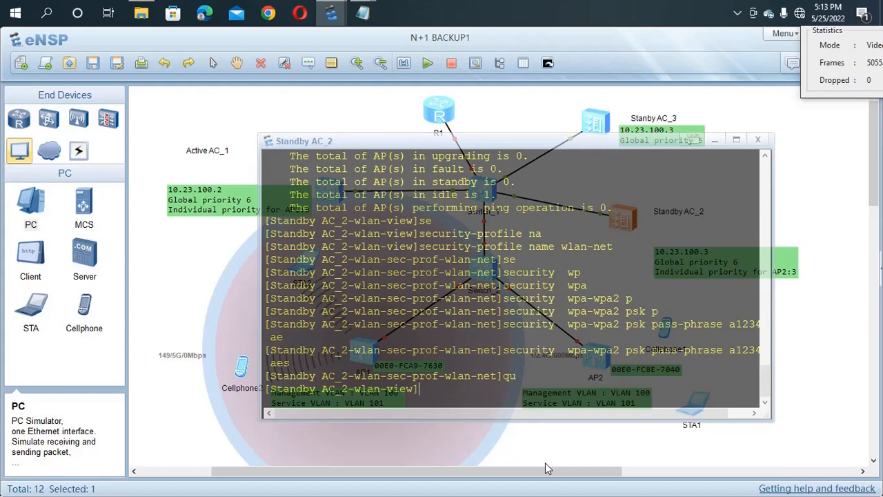
Step: Create and enter SSID profile wlan-net
type("ssi")
key("Tab")
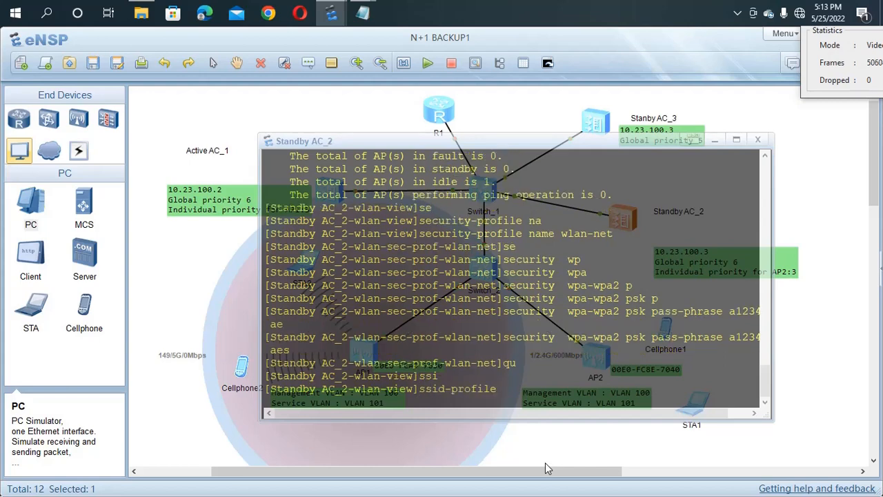
type("na")
key("Tab")
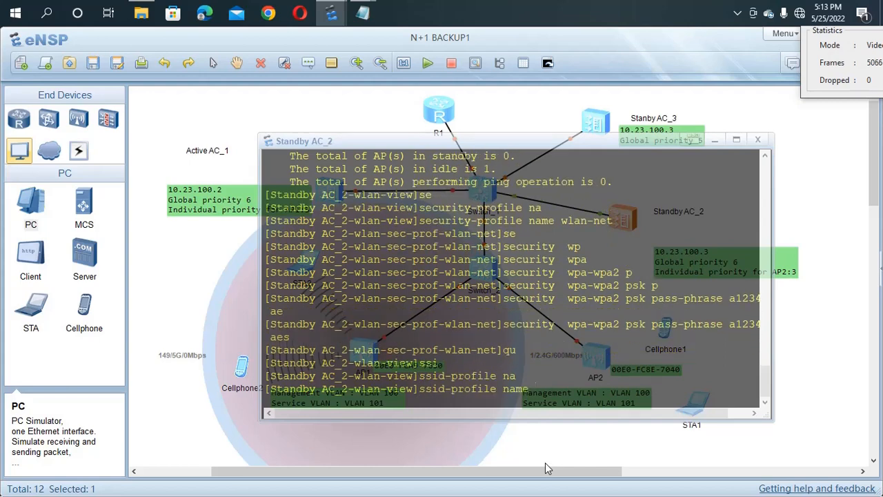
type("wlan-net")
key("Return")
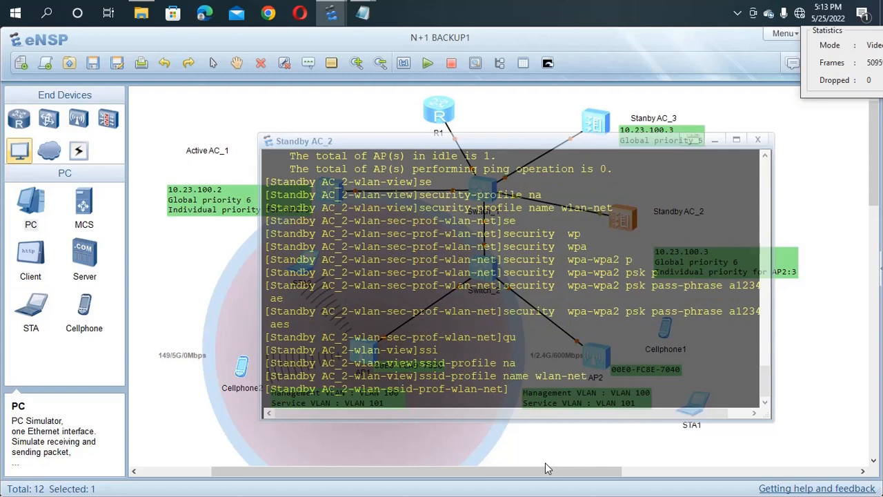
Step: Set the SSID to AKAL-WIFI and quit back to WLAN view
type("ss")
key("Tab")
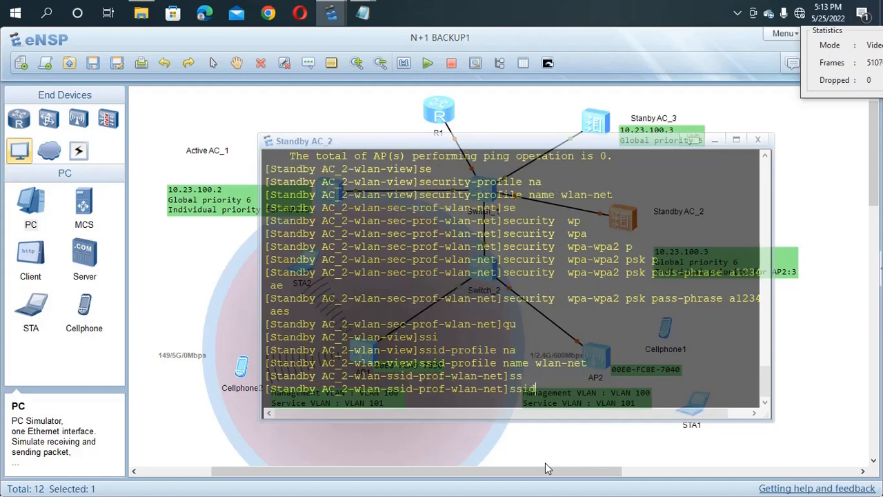
type("AKAI")
type("-WI")
type("FI")
key("Return")
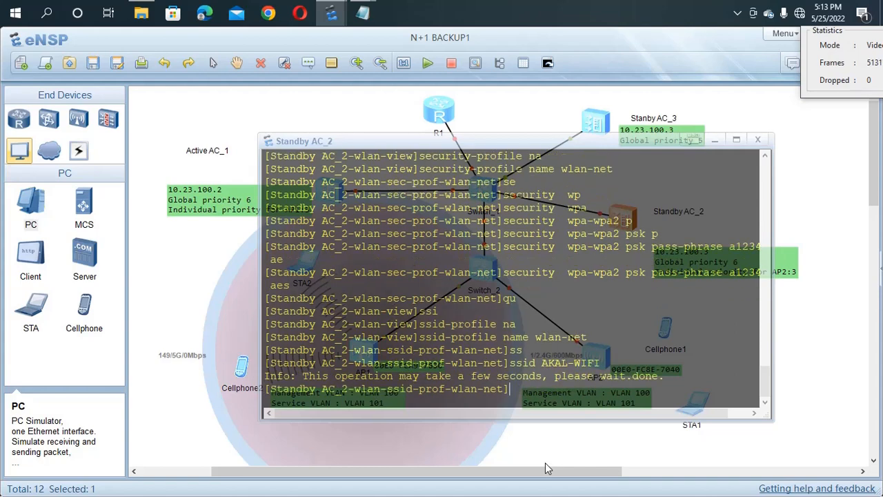
type("QU")
key("Return")
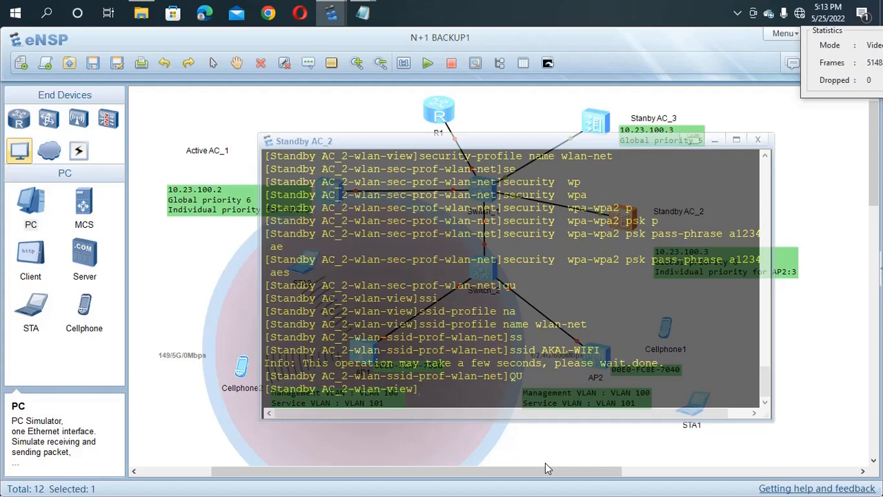
Step: Create and enter the VAP profile named wlan-net on Standby AC_2
type("va")
key("Tab")
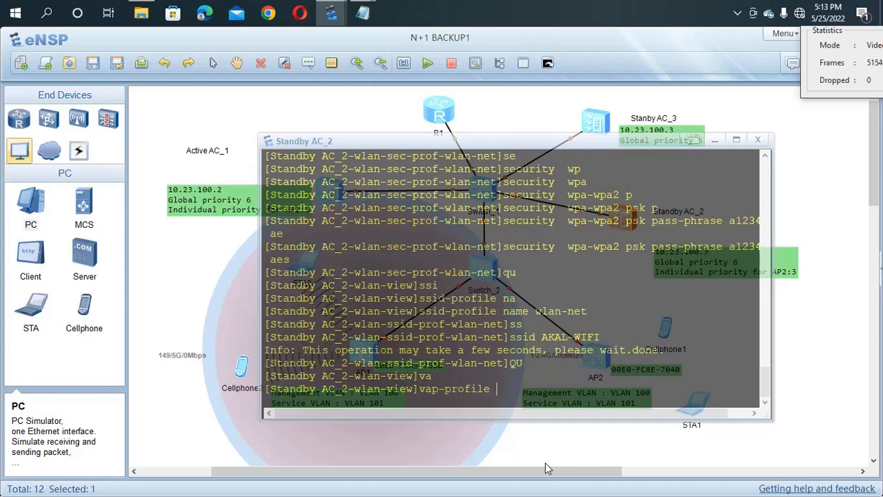
type("na")
key("Tab")
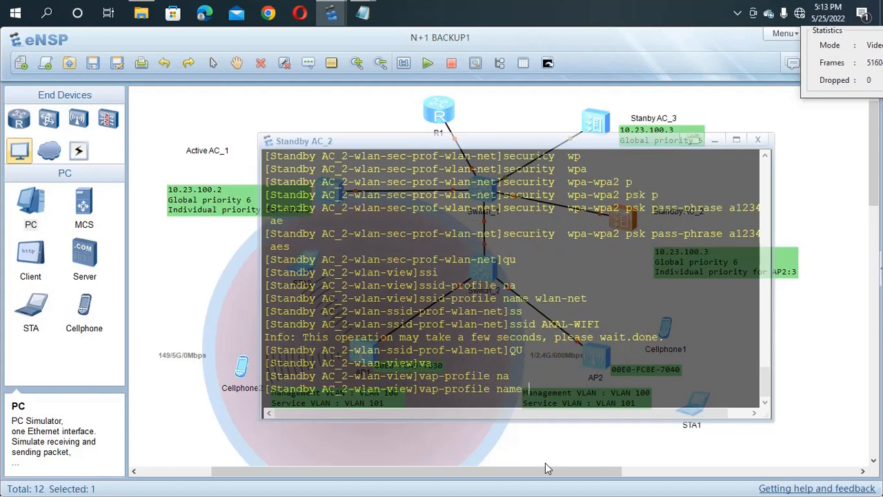
type("wlan-net")
key("Return")
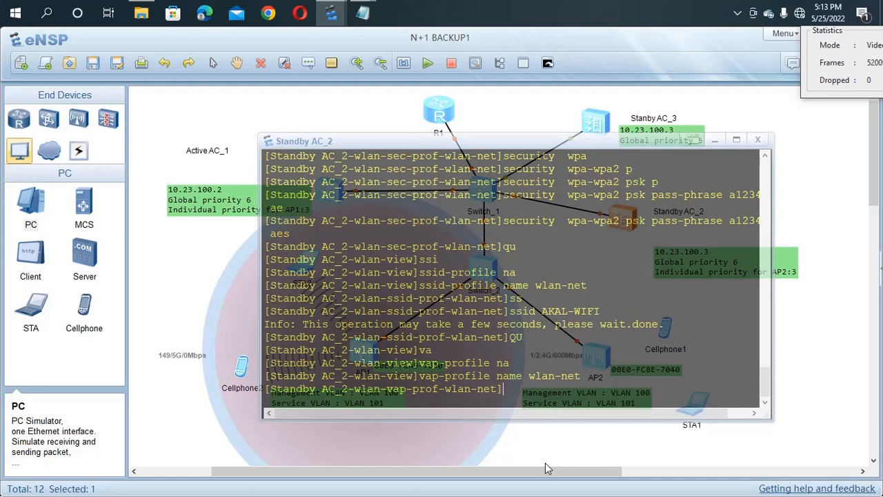
Step: Set the VAP profile to direct-forward mode with service VLAN 102
type("fo")
key("Tab")
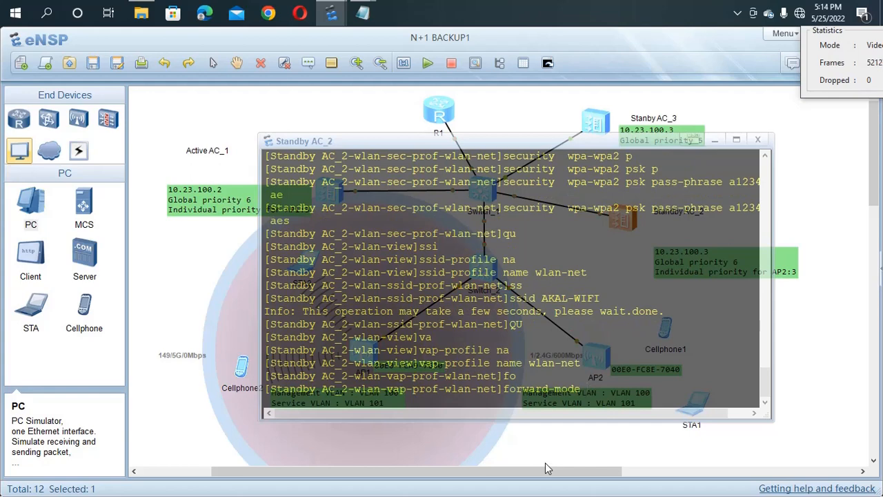
type("di")
key("Tab")
key("Return")
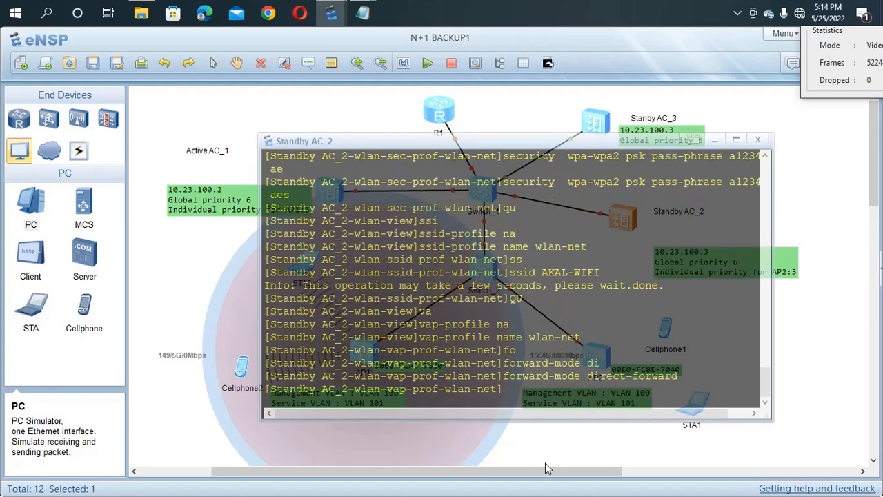
type("se")
key("Tab")
key("Tab")
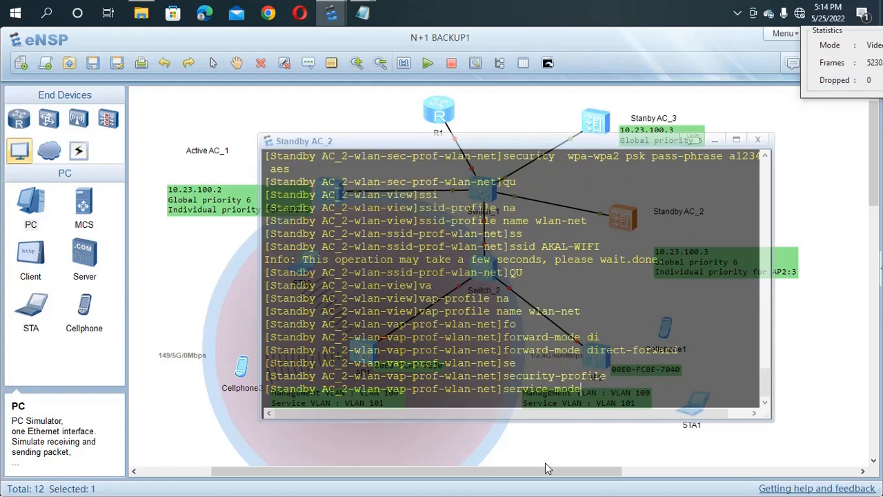
key("Tab")
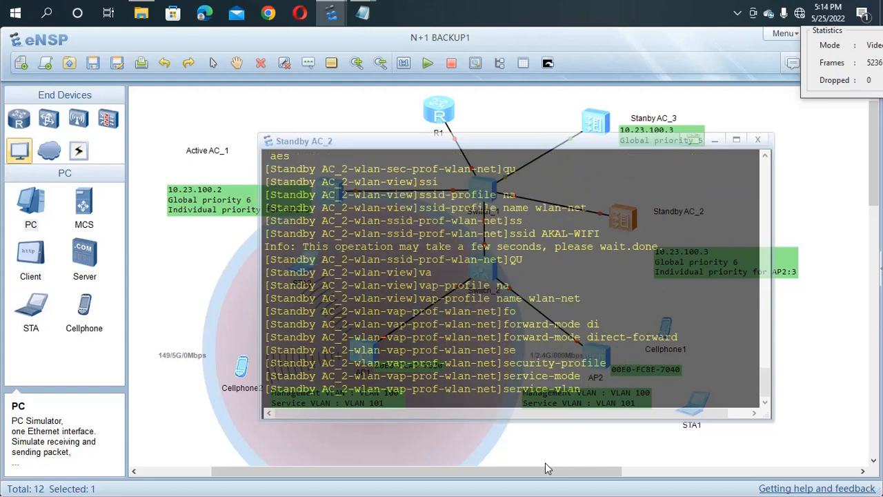
type("v")
key("Tab")
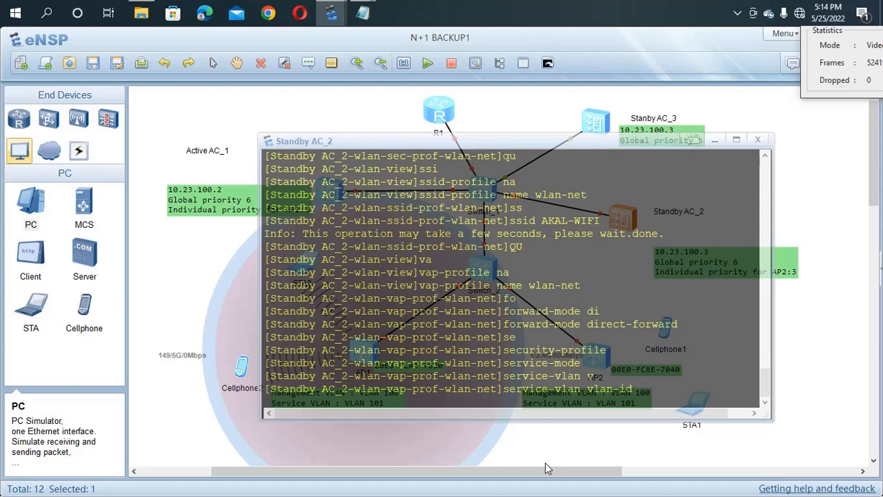
type("102")
key("Return")
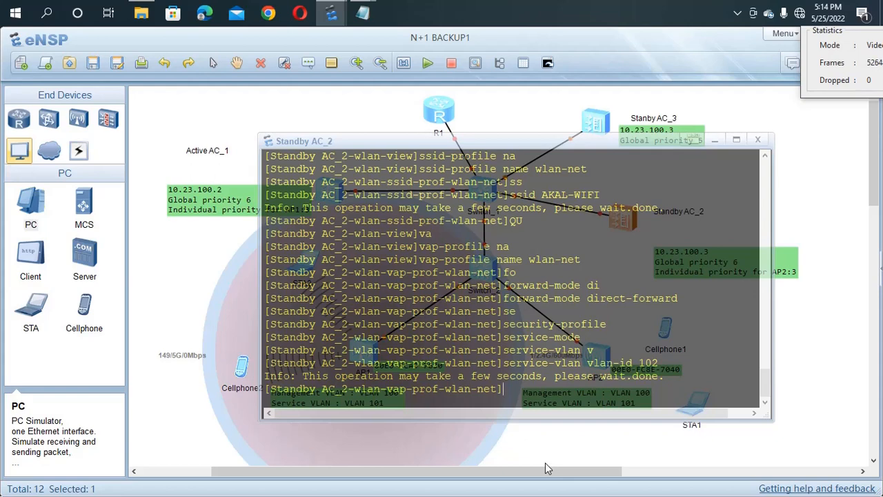
Step: Bind the wlan-net security profile and wlan-net SSID profile to the VAP profile
type("s")
key("Tab")
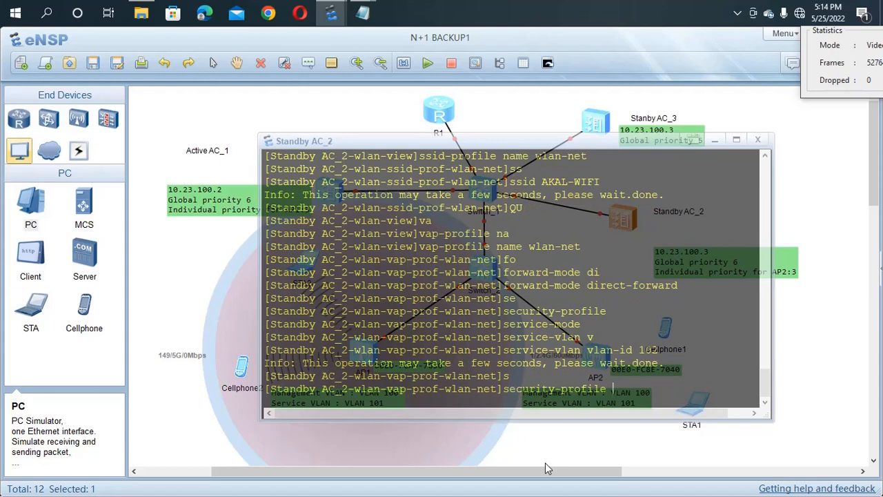
type("wal")
key("BackSpace")
key("BackSpace")
type("la")
key("Tab")
type("n-")
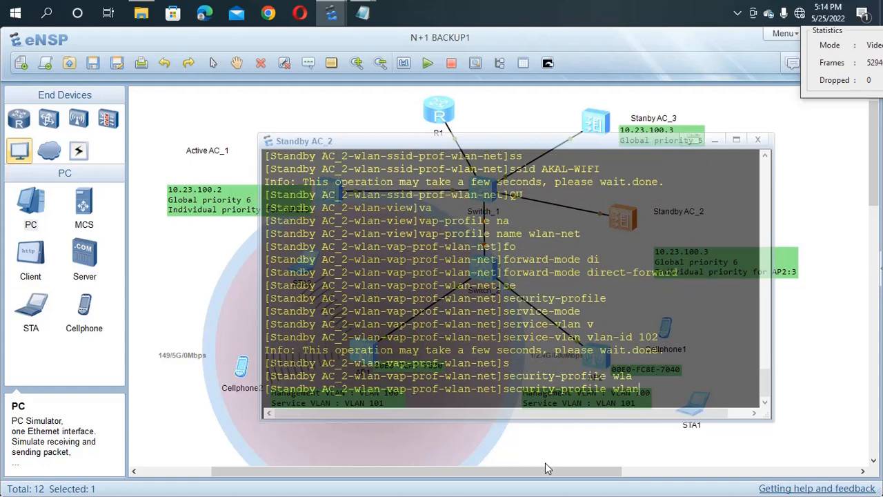
type("net")
key("Return")
type("ss")
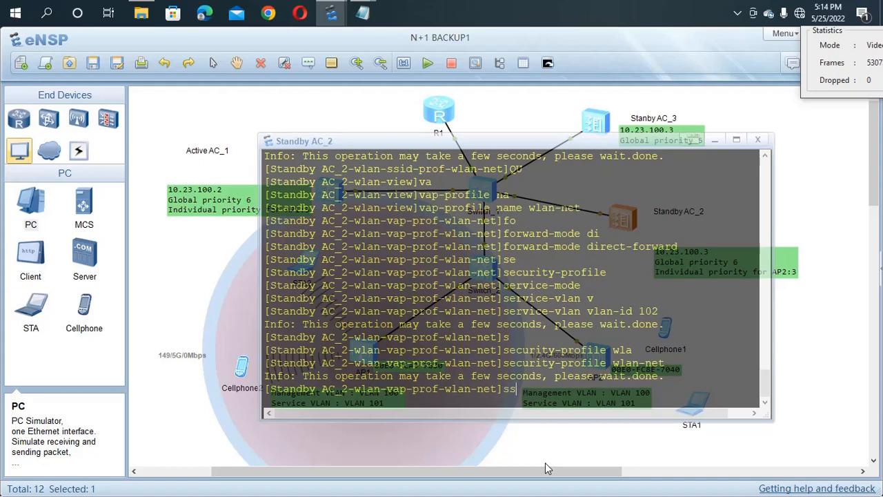
key("Tab")
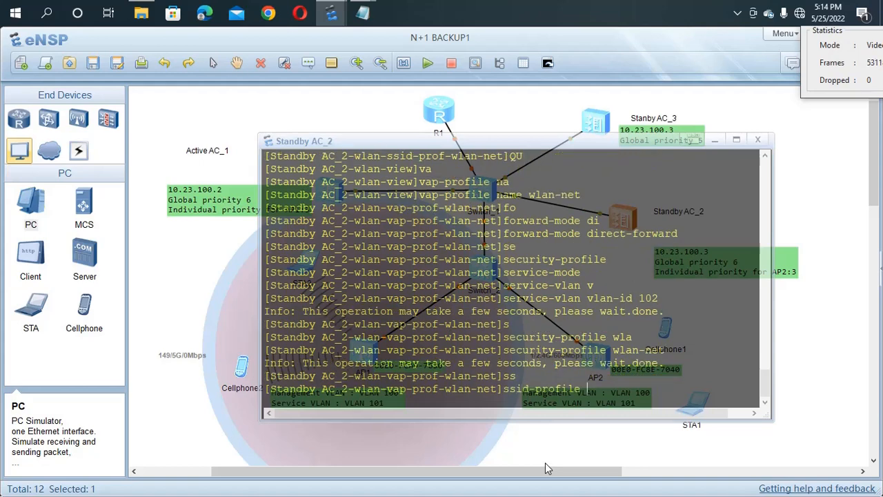
type("wlan-net")
key("Return")
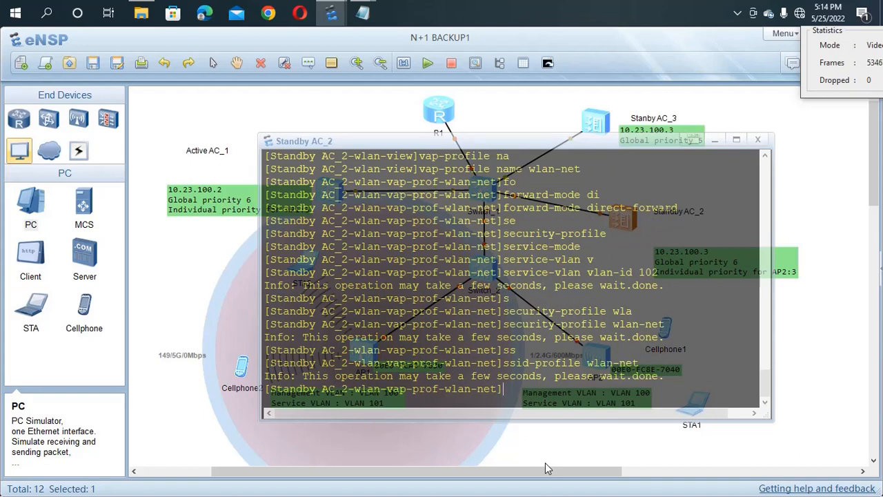
Step: Run 'dis ap all' and highlight area_2's normal state, IP 10.23.100.254, uptime, name and MAC
type("dis ap all")
key("Return")
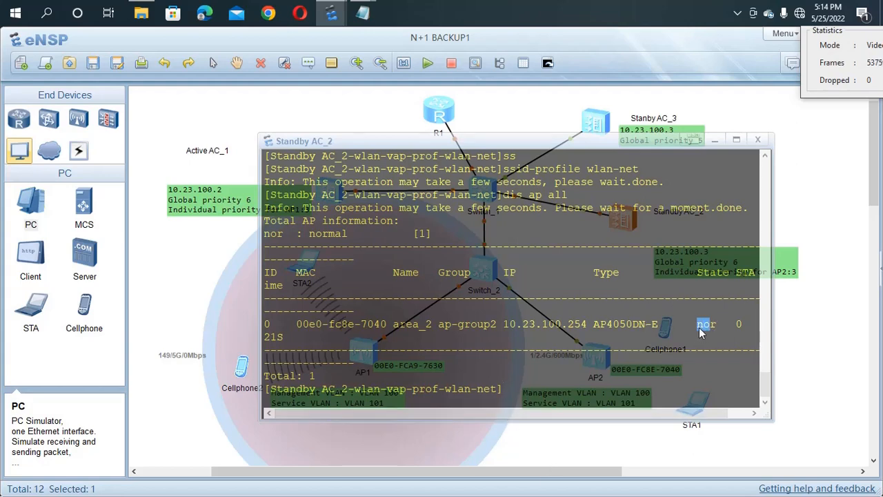
left_click_drag(717, 325, 684, 324)
left_click_drag(590, 324, 576, 324)
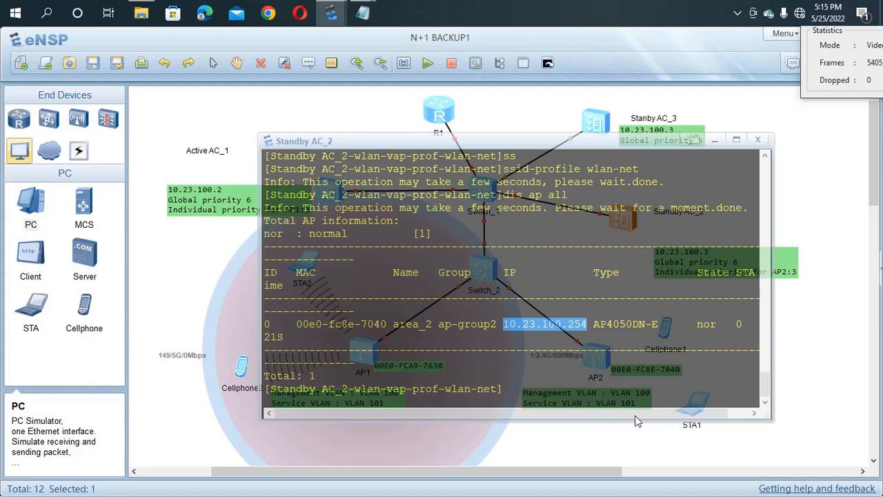
left_click_drag(635, 416, 675, 417)
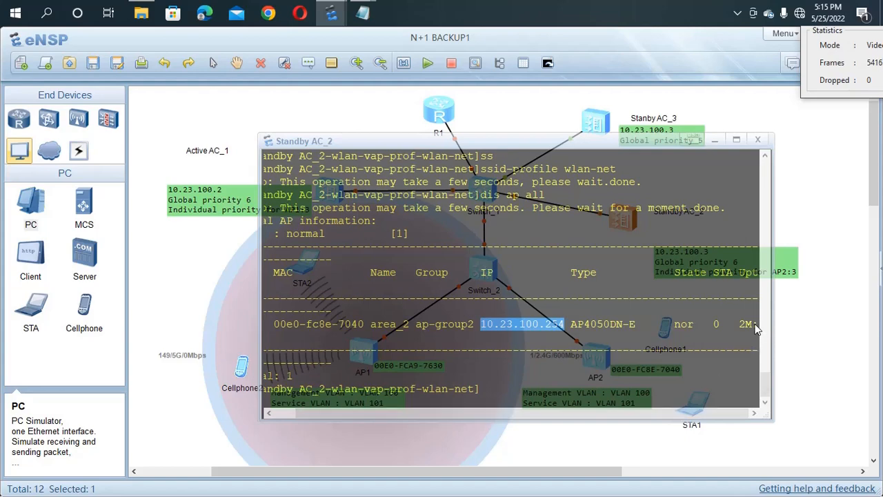
left_click_drag(757, 325, 739, 324)
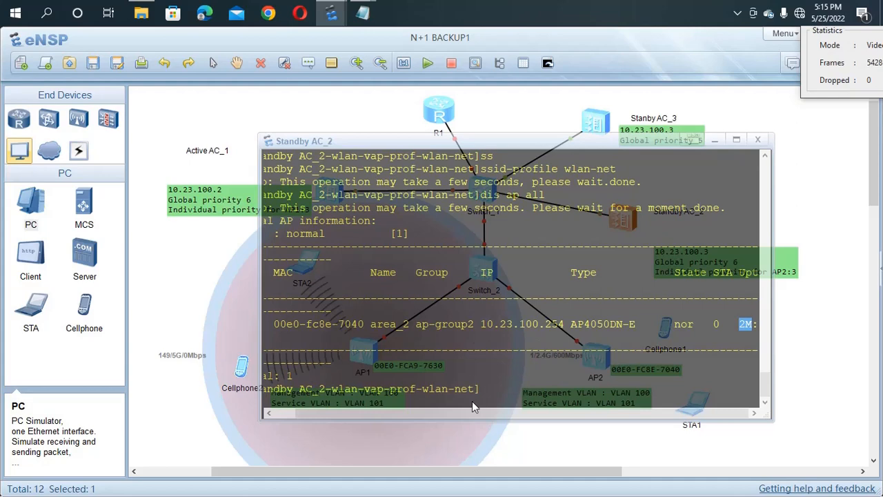
left_click_drag(472, 407, 439, 409)
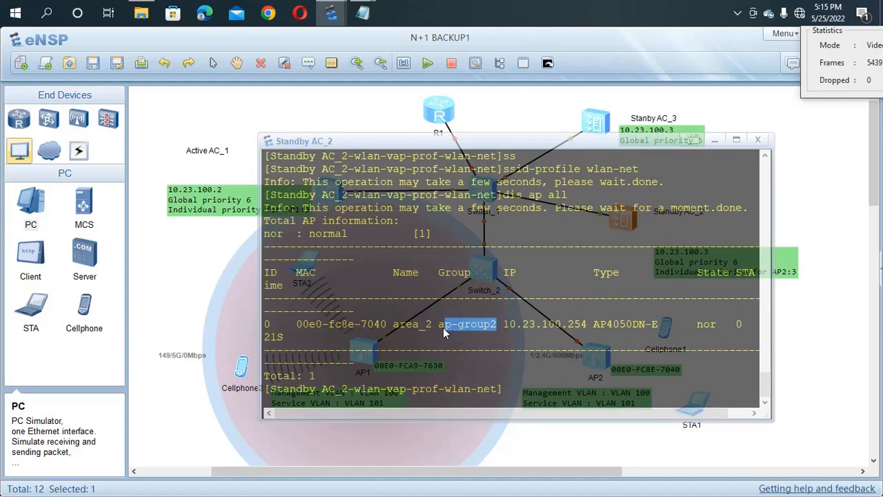
left_click_drag(435, 331, 410, 330)
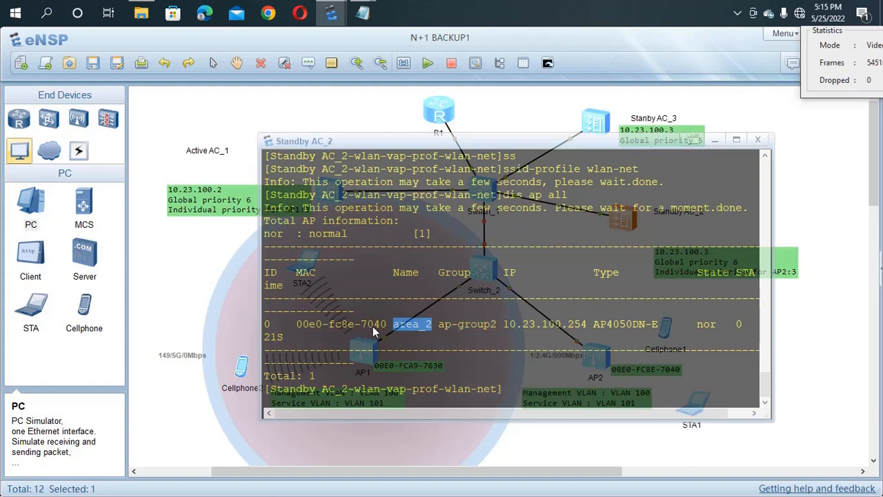
left_click_drag(386, 324, 299, 324)
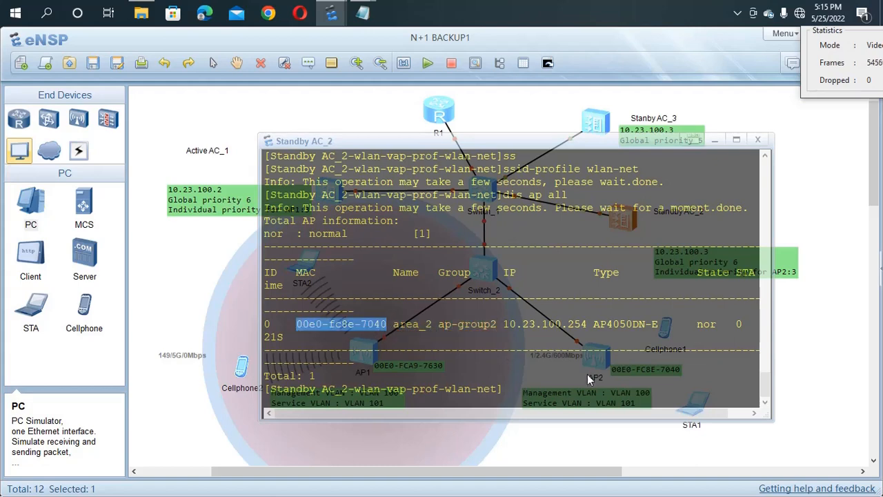
Step: Bring the Standby AC_2 console back to the front and clear the highlighting
left_click(809, 305)
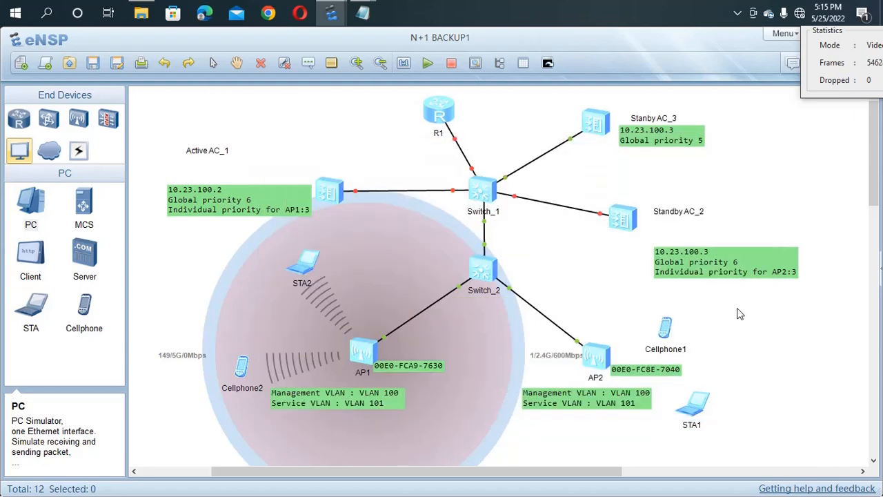
double_click(628, 219)
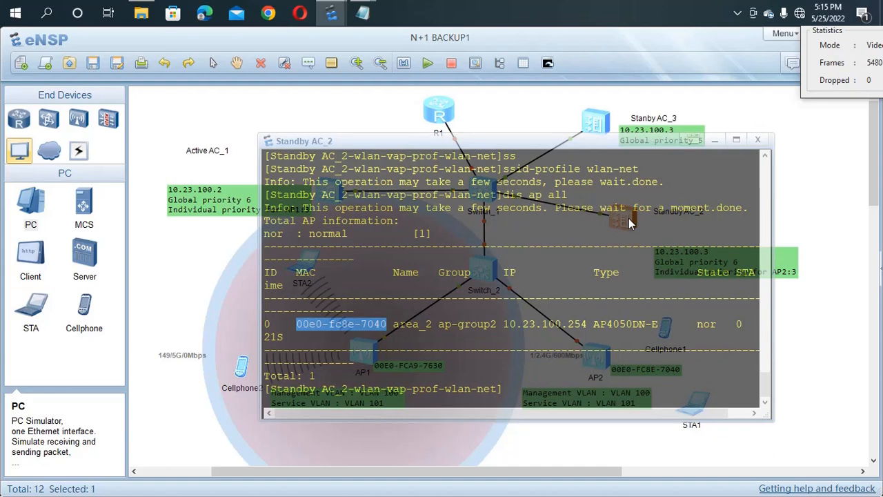
left_click(513, 398)
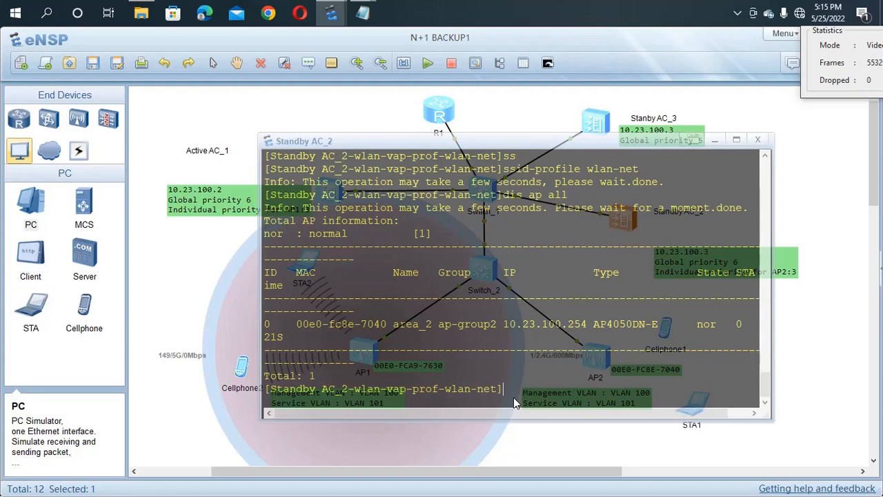
Step: Exit the wlan-net VAP profile view with qu, returning Standby AC_2 to the WLAN view
type("qu")
key("Return")
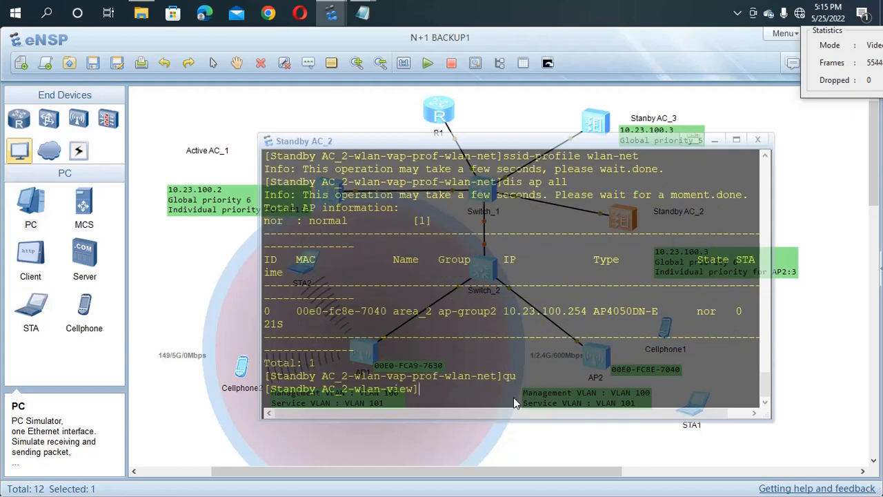
Step: Enter the ap-group2 configuration view on Standby AC_2
type("ap-g")
key("Tab")
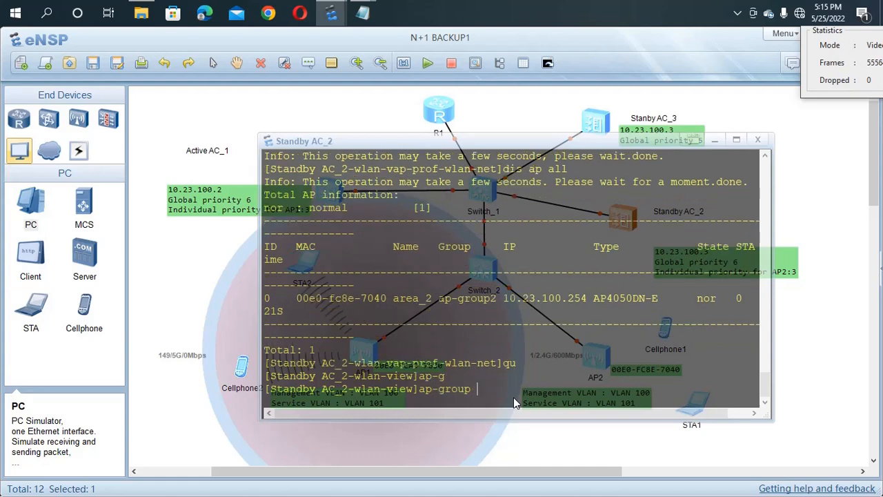
type("na")
key("Tab")
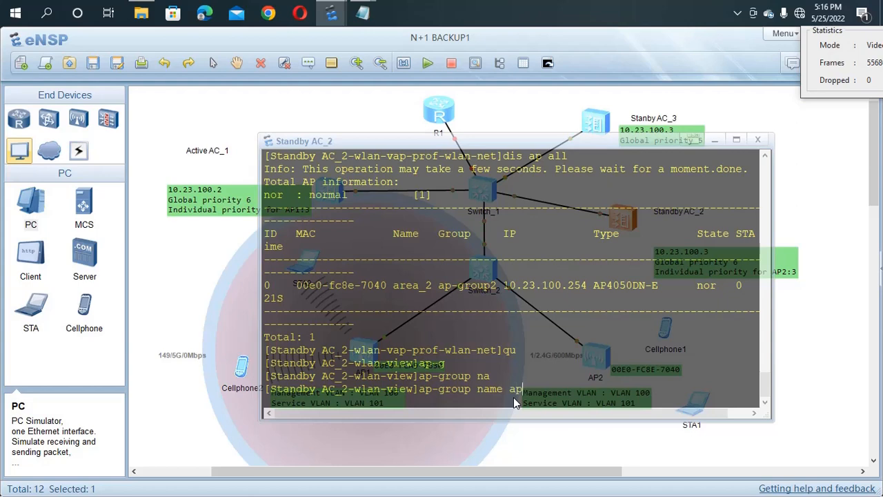
type("ap-group2")
key("Return")
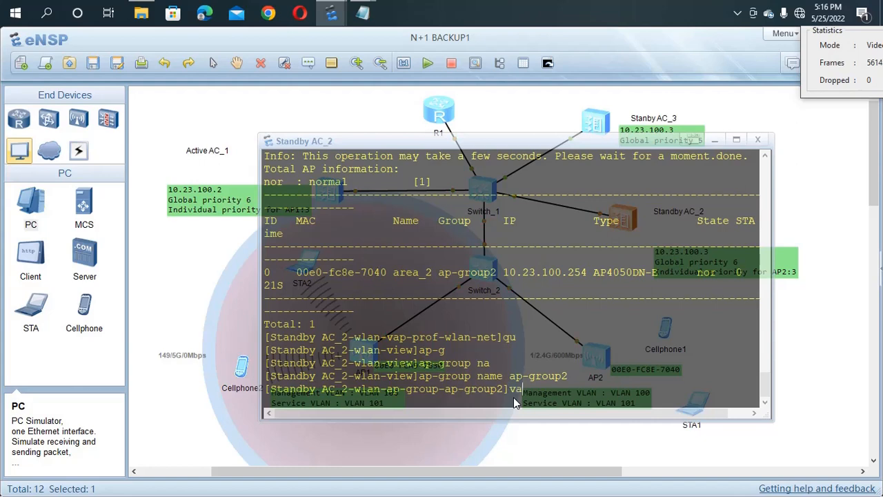
Step: Apply VAP profile wlan-net to WLAN 1 on radio 0 in ap-group2
type("va")
key("Tab")
type("wlan")
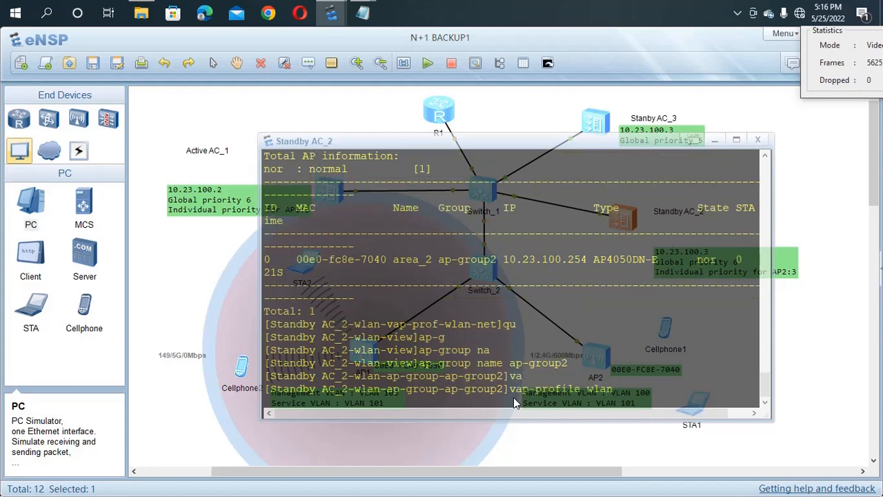
type("-net wl")
key("Tab")
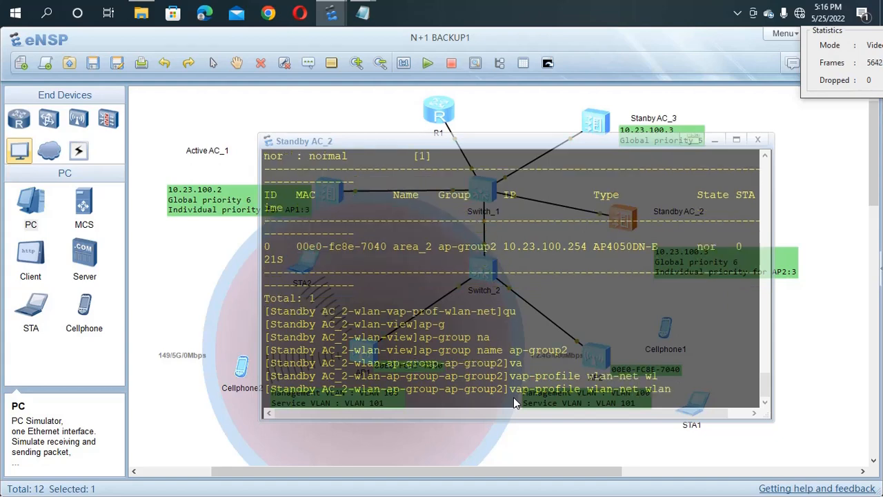
type("1 r")
key("Tab")
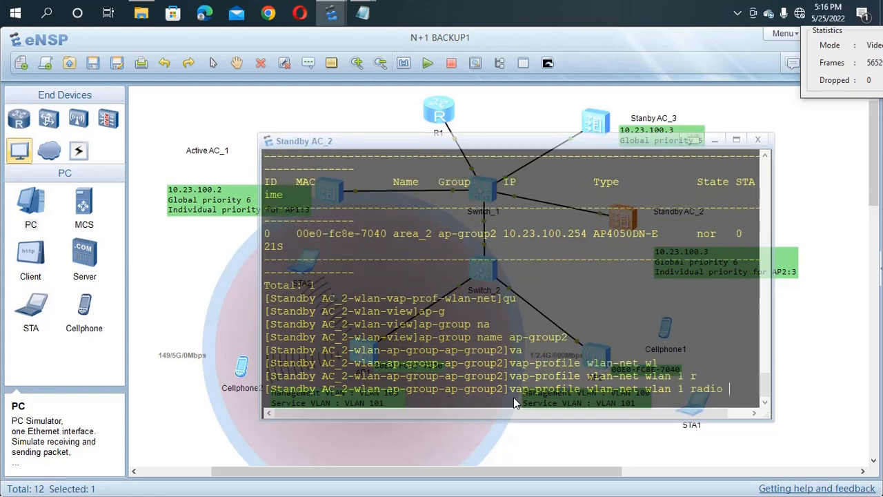
type("0")
key("Return")
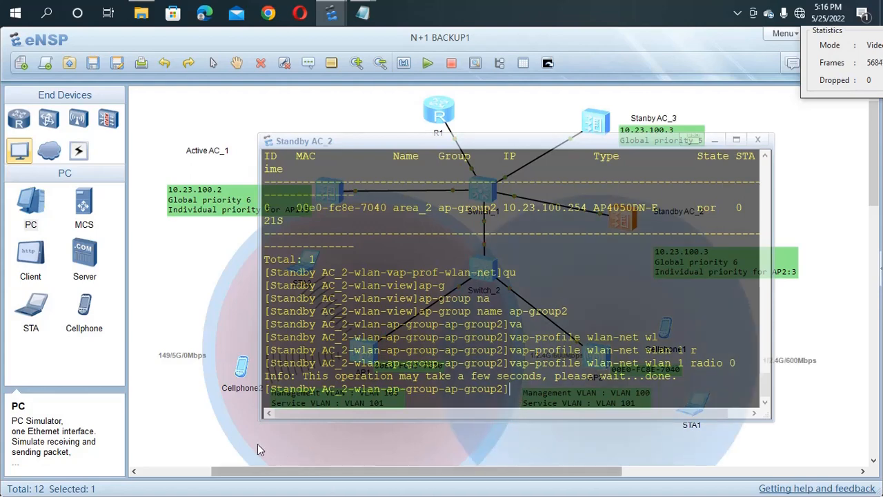
left_click(185, 432)
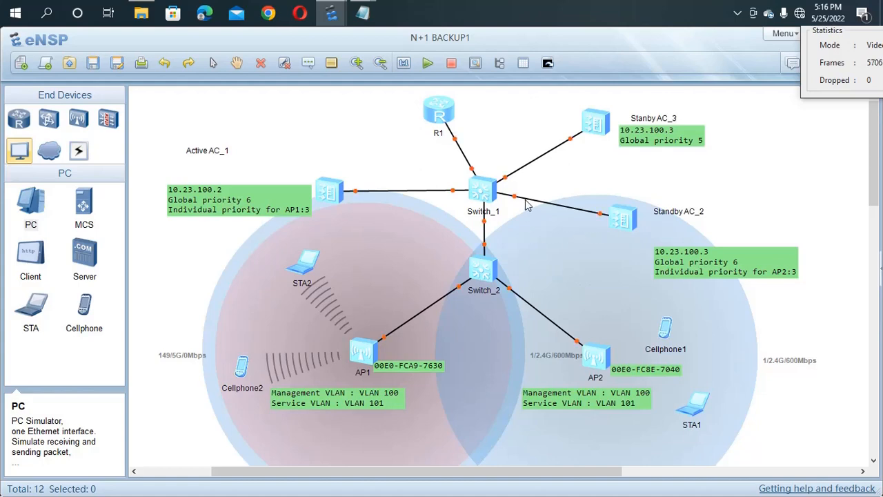
Step: Apply VAP profile wlan-net to WLAN 1 on radio 1 as well
left_click(622, 219)
double_click(622, 220)
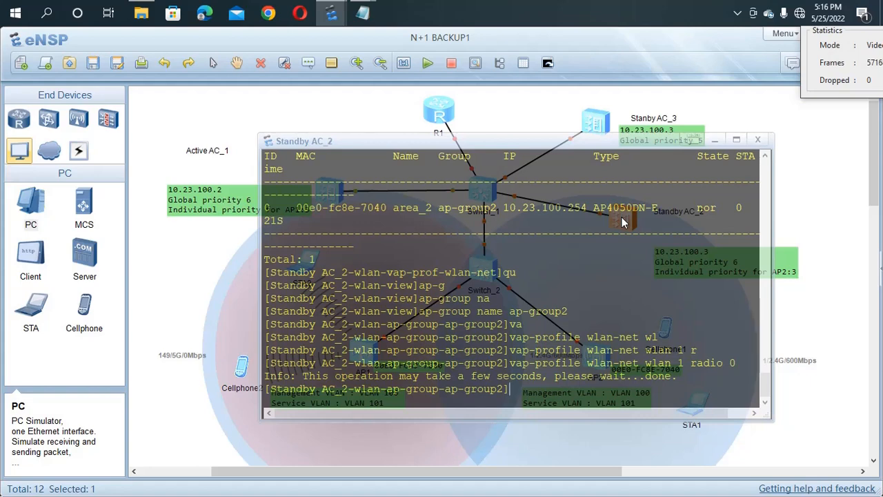
key("Up")
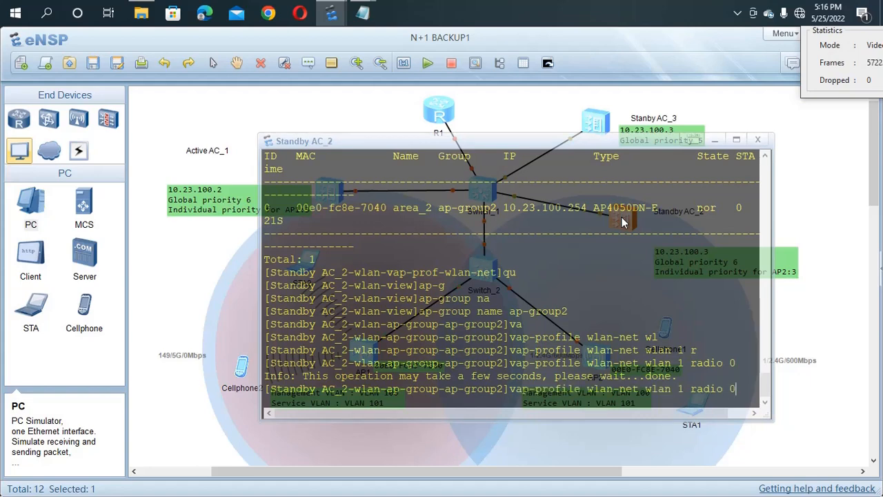
key("BackSpace")
type("1")
key("Return")
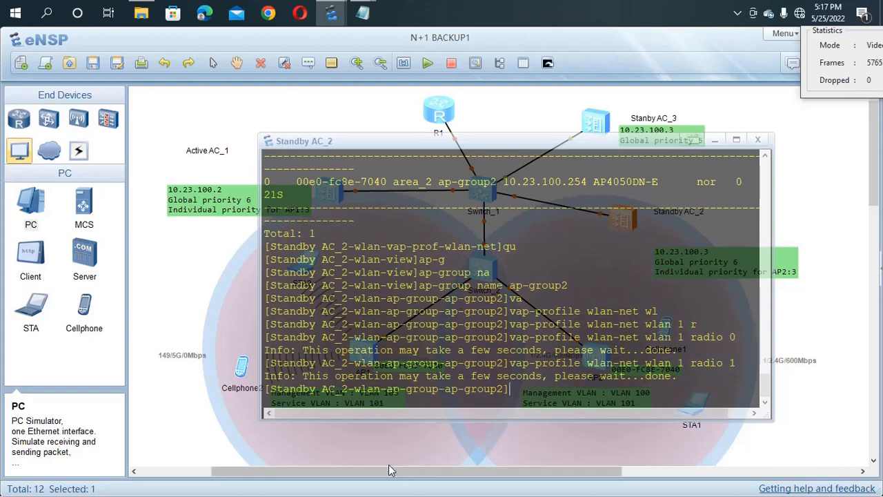
left_click(395, 446)
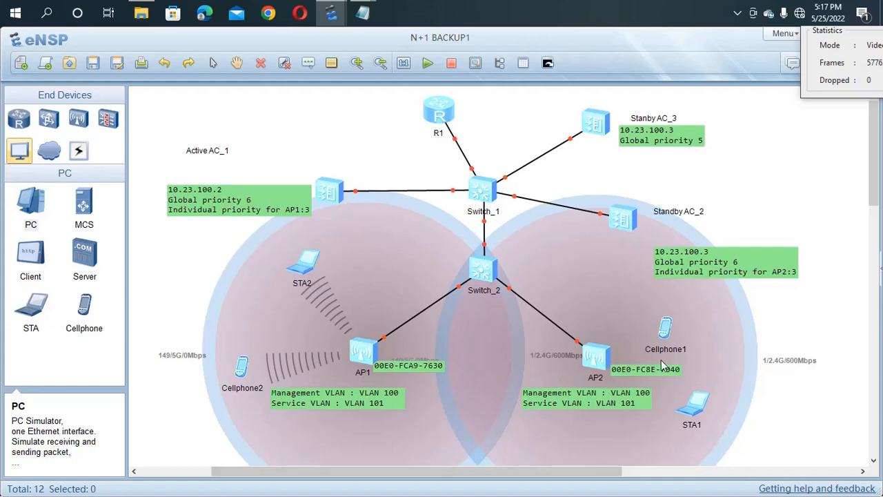
Step: Save Standby AC_2's configuration from user view, confirming with y
double_click(621, 221)
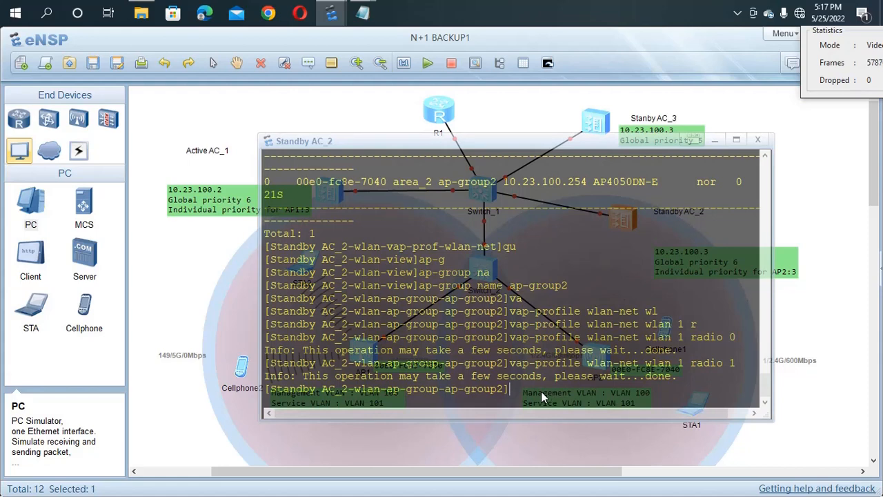
key("ctrl+z")
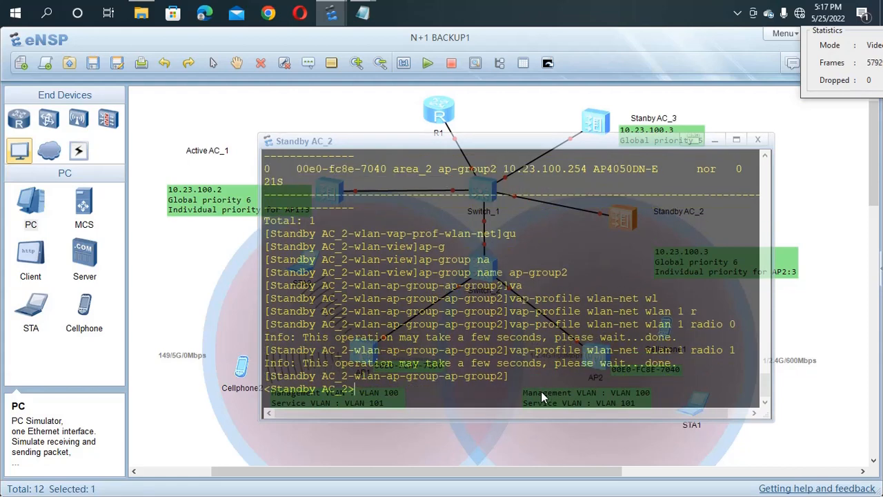
type("save")
key("Return")
type("y")
key("Return")
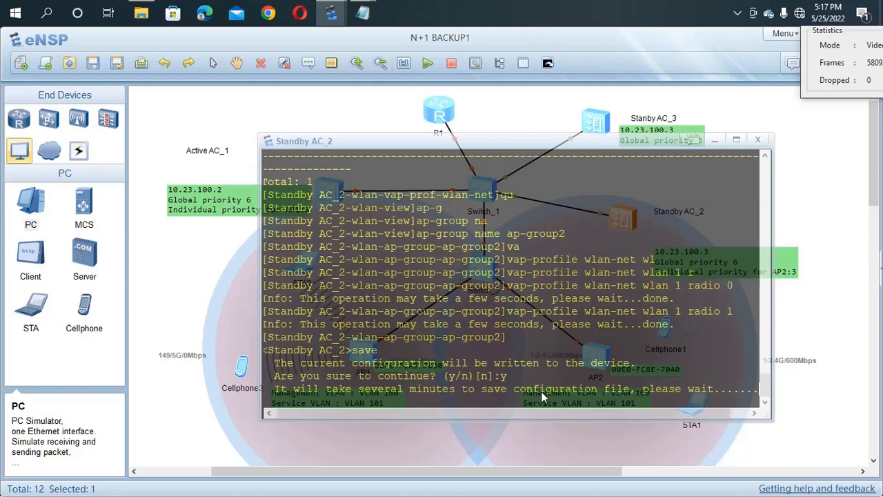
key("Return")
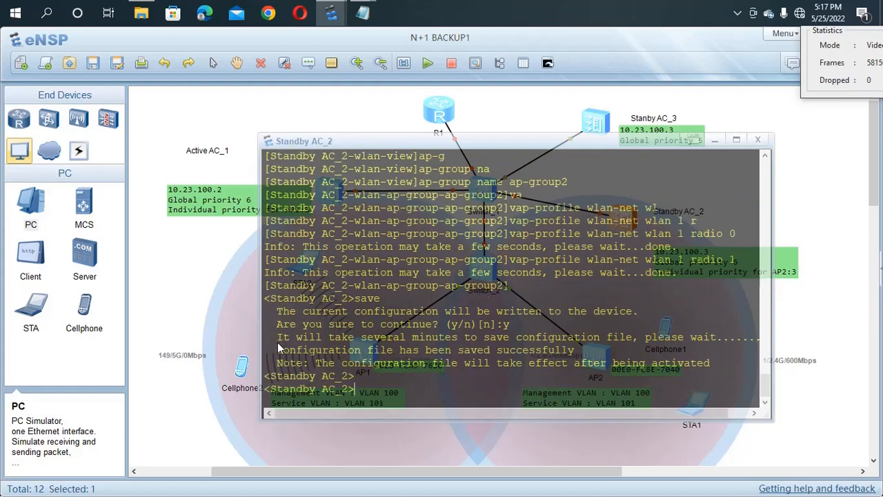
Step: Save the eNSP topology and move AP2 with its coverage circle rightward
left_click(93, 64)
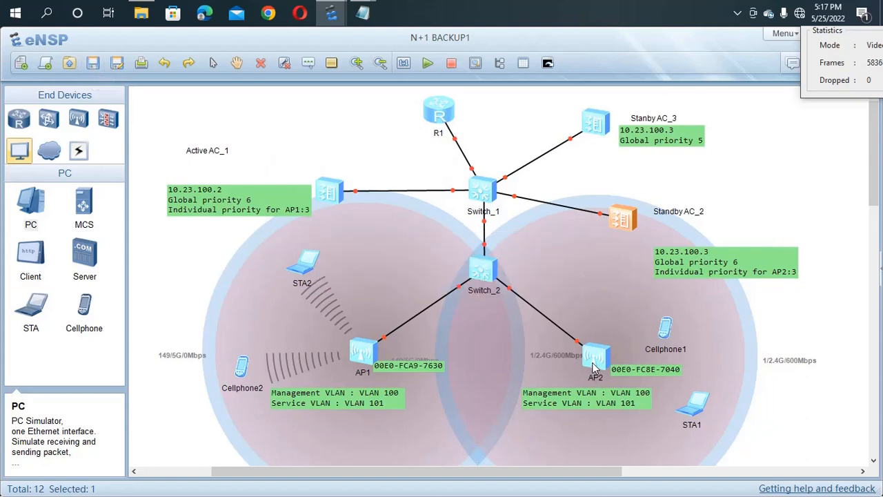
left_click_drag(597, 359, 645, 364)
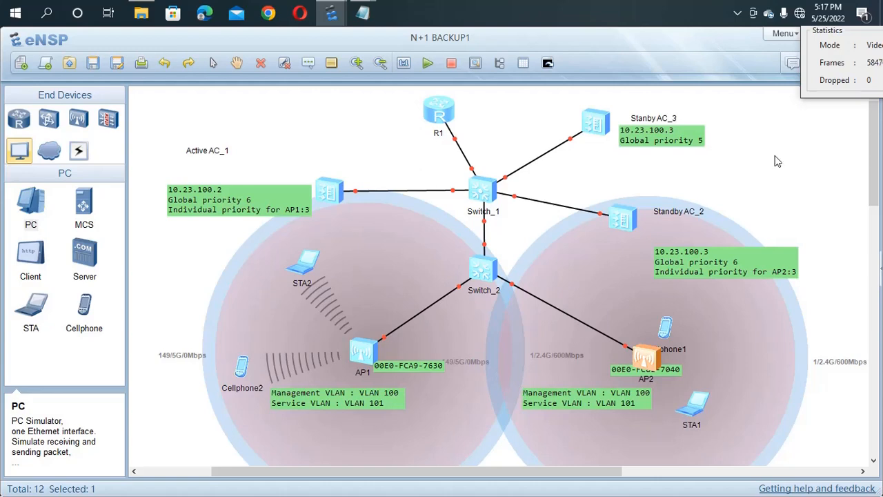
left_click(855, 31)
left_click_drag(856, 31, 876, 32)
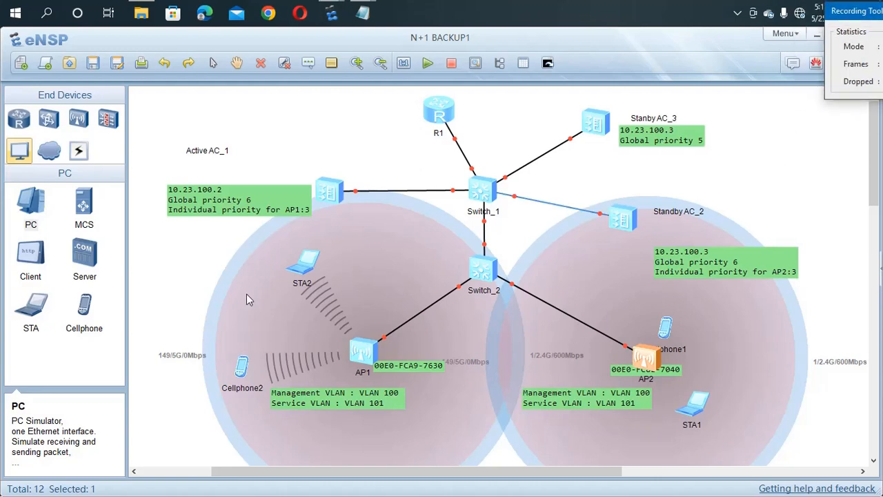
Step: Run ipconfig on STA2, showing address 10.23.101.254 and gateway 10.23.101.1
double_click(308, 262)
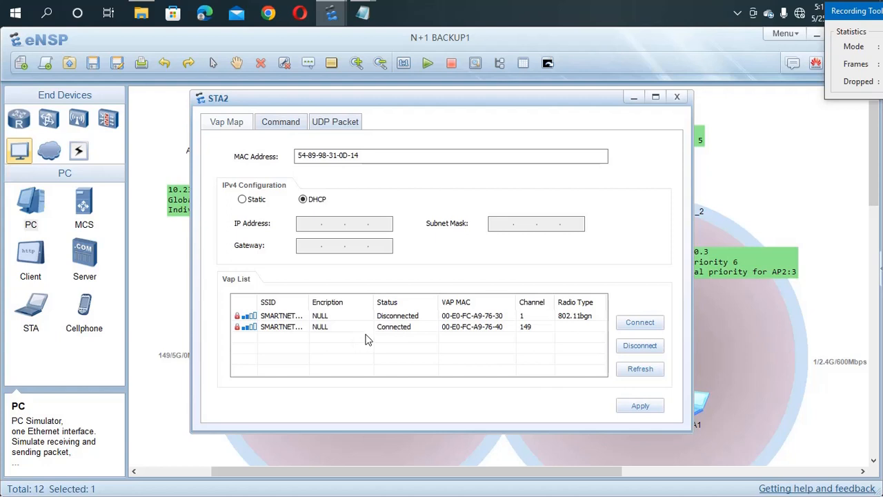
left_click_drag(771, 51, 643, 52)
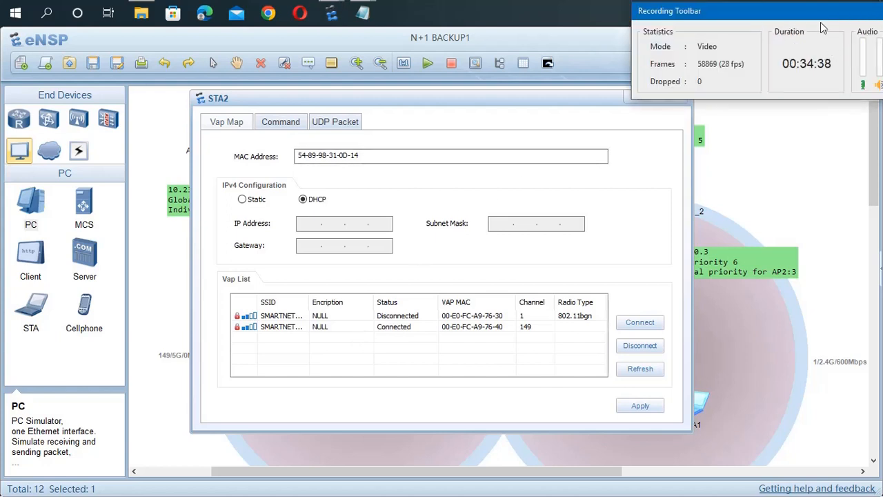
left_click_drag(834, 1, 624, 38)
left_click(821, 61)
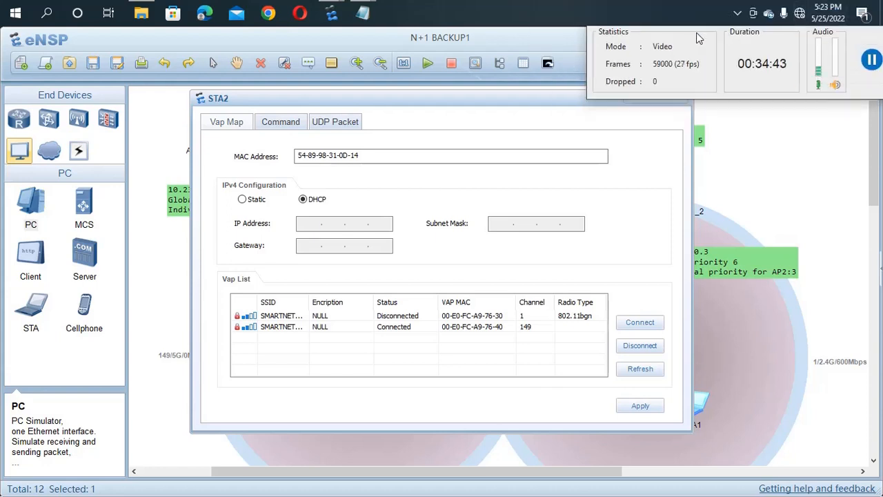
left_click_drag(697, 33, 835, 33)
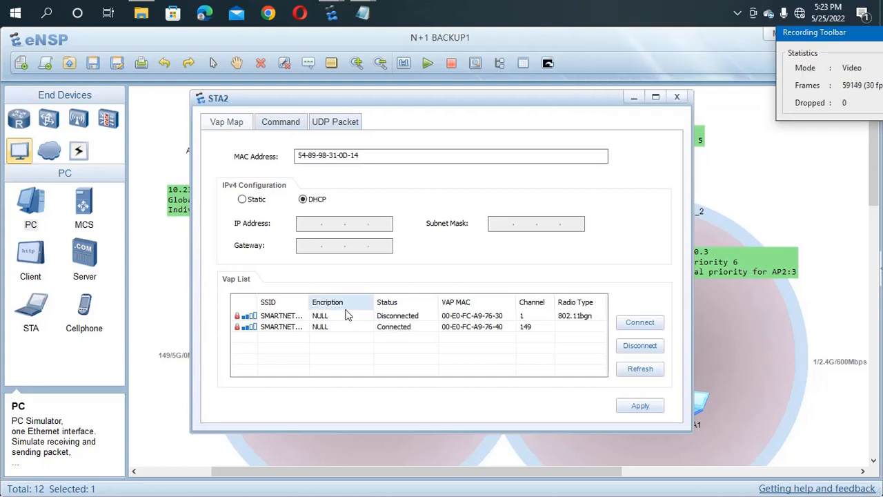
left_click(276, 126)
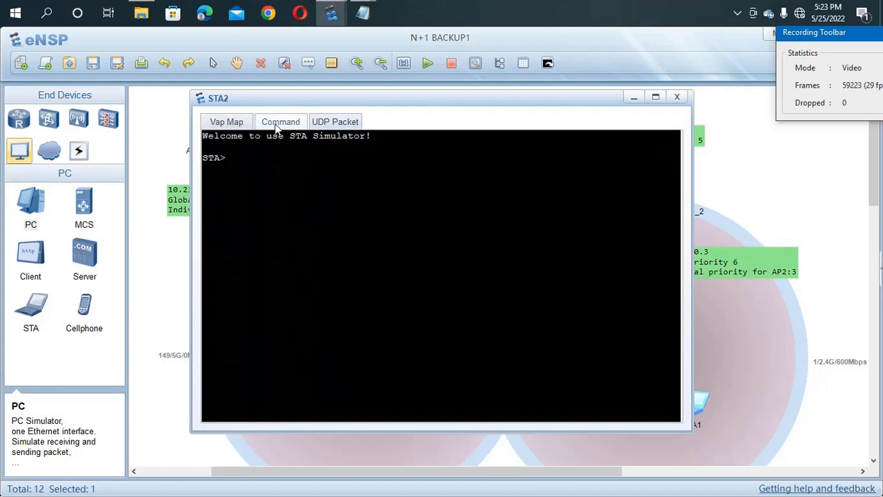
left_click(244, 171)
type("ipconfig")
key("Return")
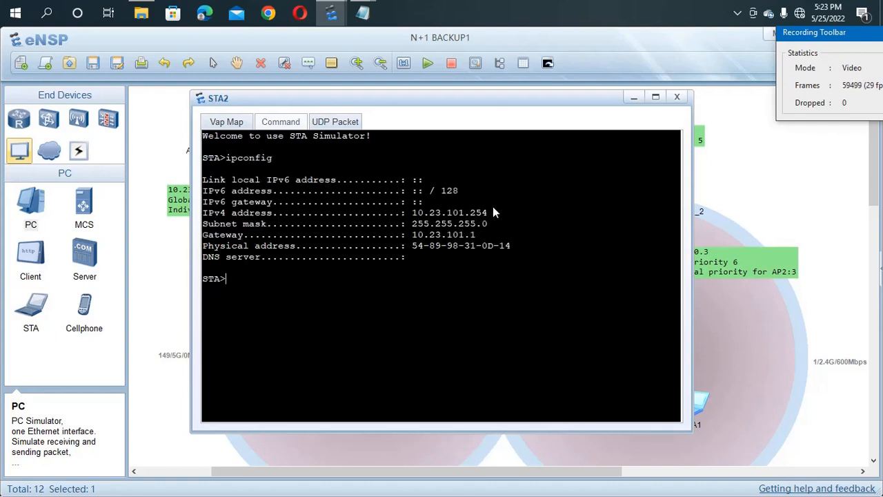
left_click_drag(423, 202, 413, 240)
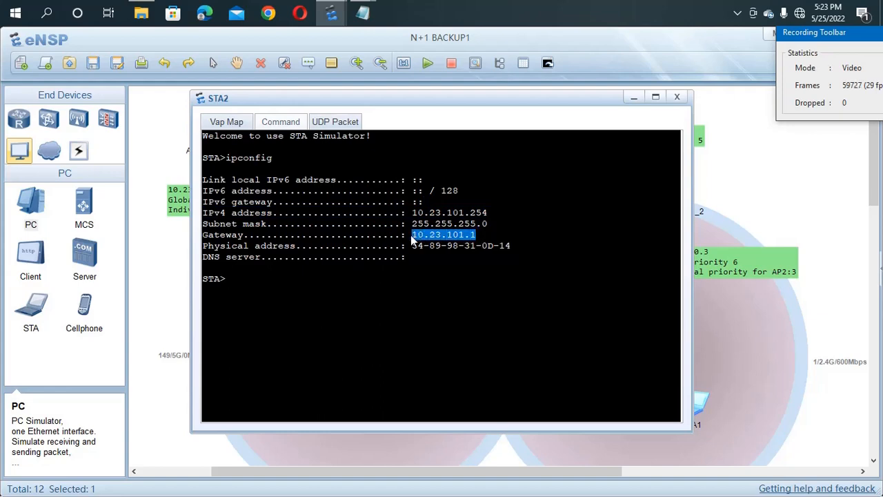
left_click(346, 283)
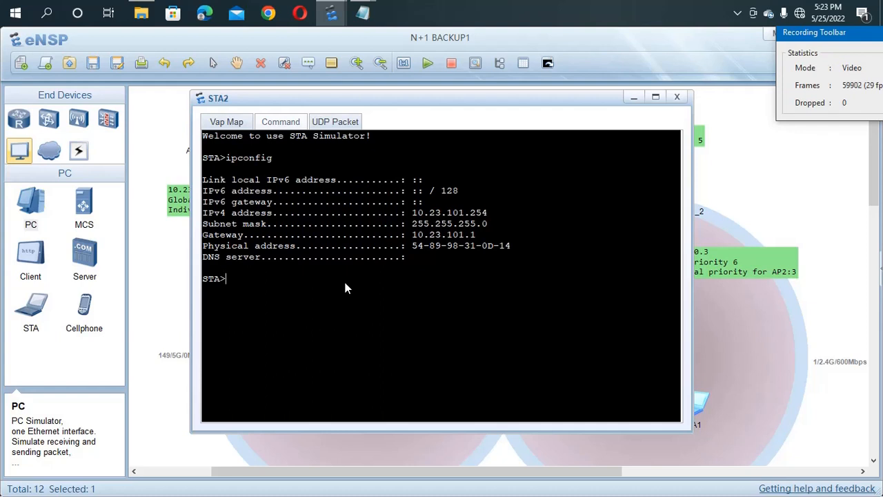
Step: Ping gateway 10.23.101.1 from STA2; all requests time out
type("ping 10.23.101")
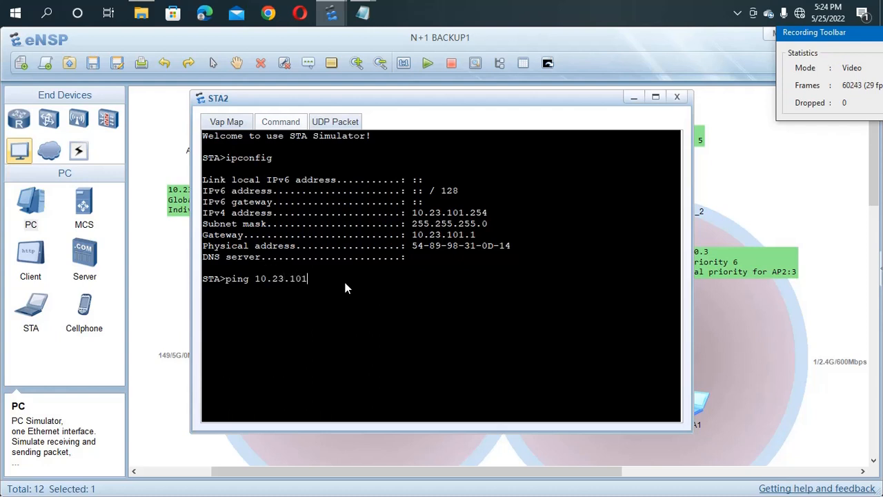
type(".1")
key("Return")
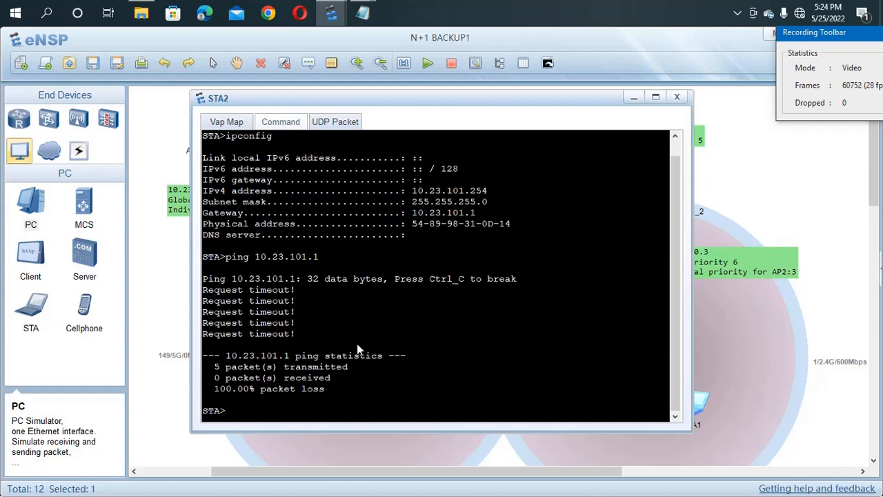
left_click(715, 374)
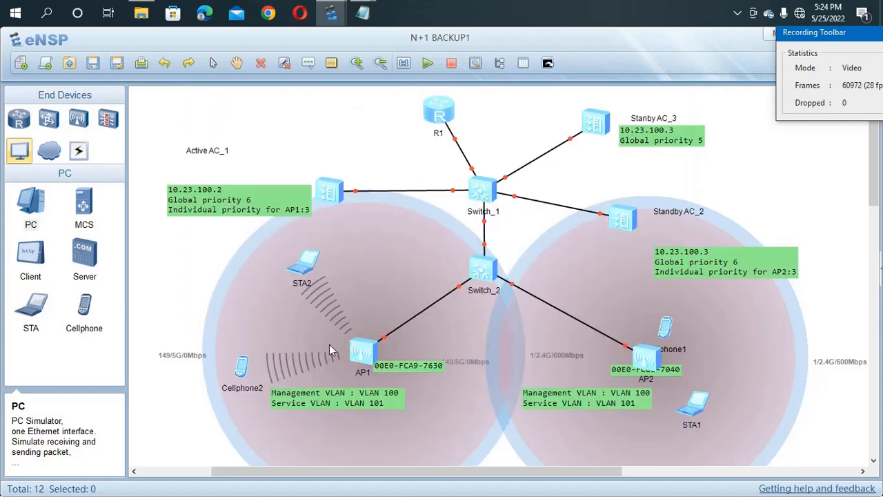
Step: Run ipconfig on Cellphone2, showing its address 10.23.101.252
double_click(306, 263)
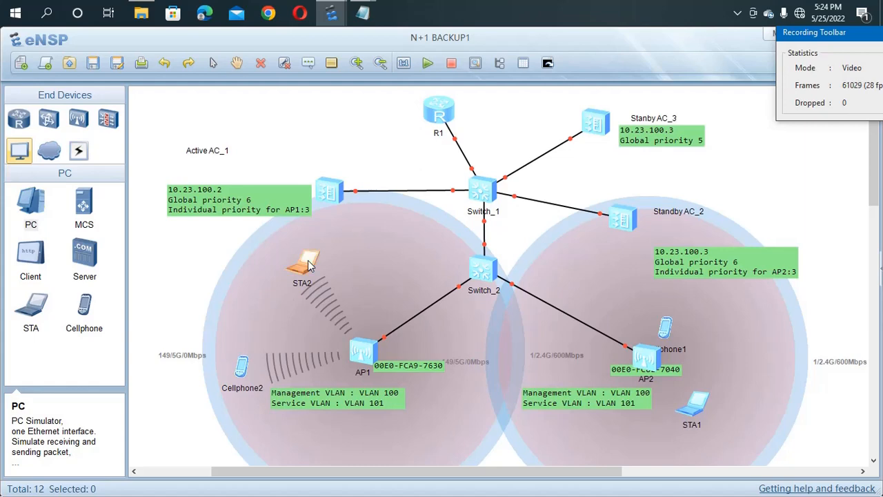
left_click(812, 374)
double_click(243, 366)
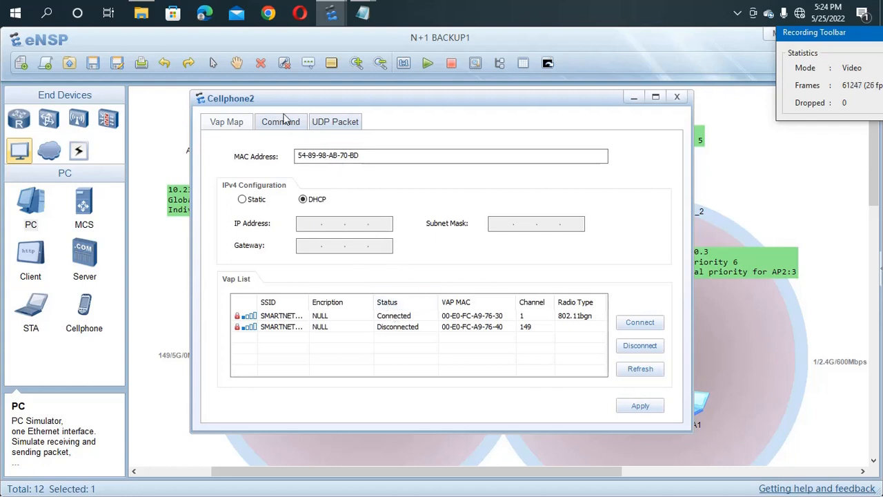
left_click(283, 122)
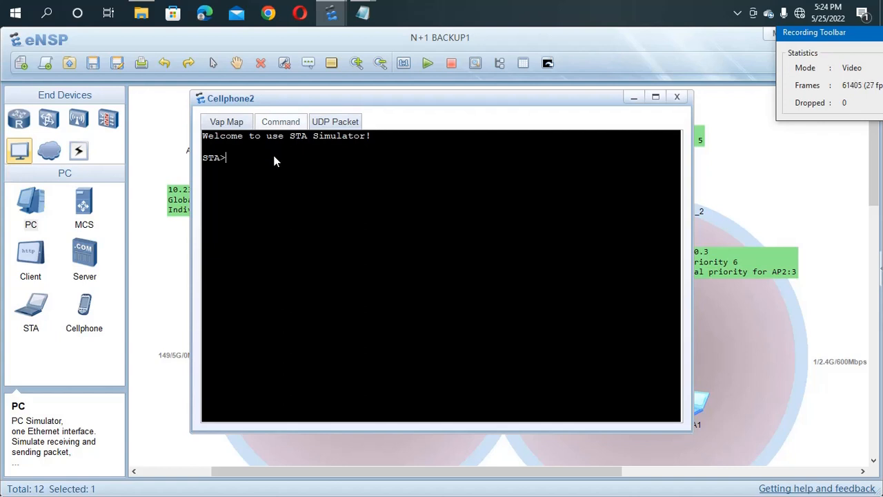
type("ipconfig")
key("Return")
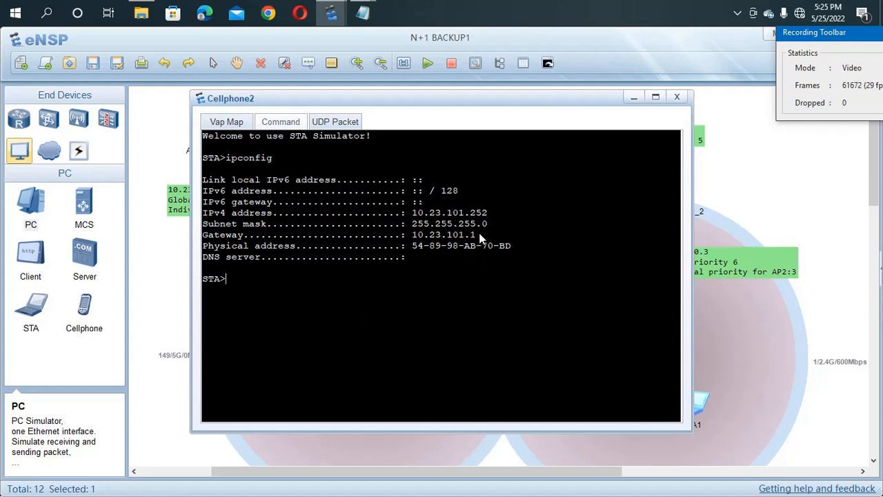
Step: Ping the copied gateway 10.23.101.1 from Cellphone2, getting 4 of 5 replies
left_click_drag(480, 236, 414, 239)
key("ctrl+c")
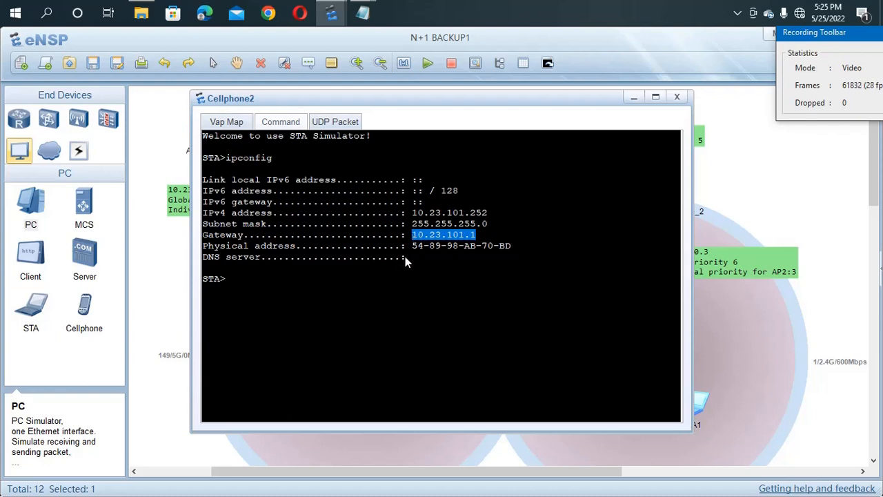
left_click(292, 281)
type("ping")
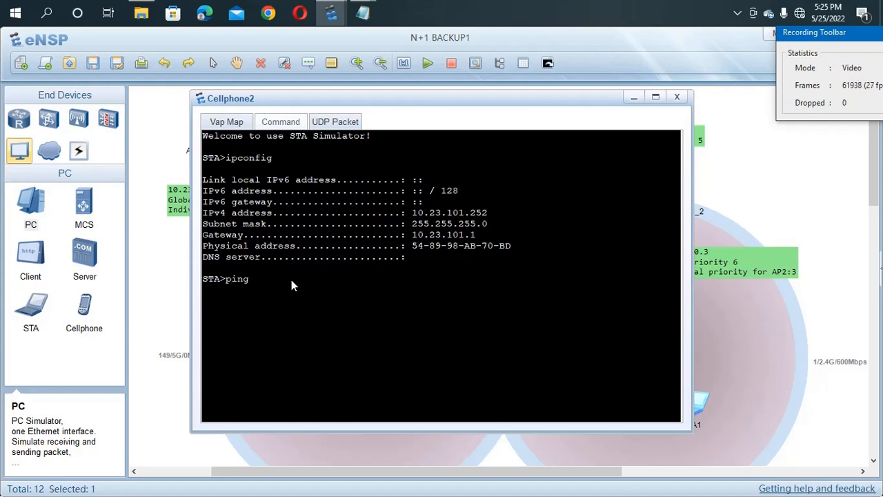
key("ctrl+v")
key("Return")
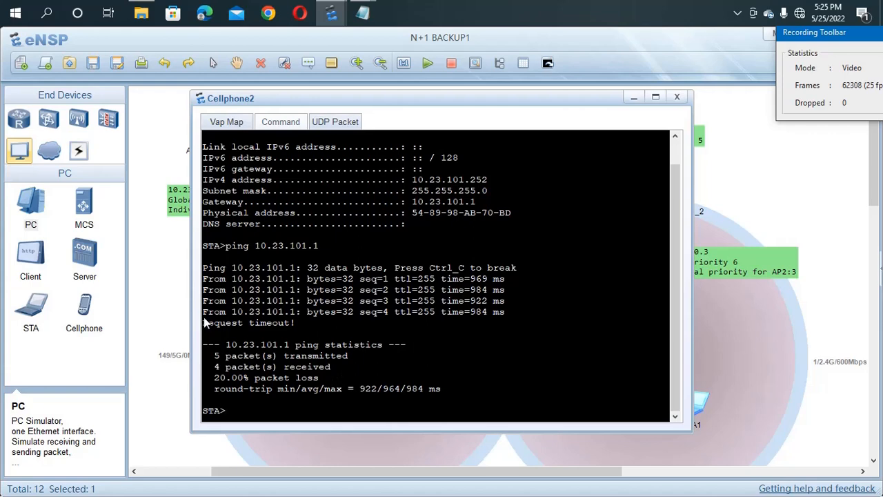
left_click(178, 297)
left_click(181, 298)
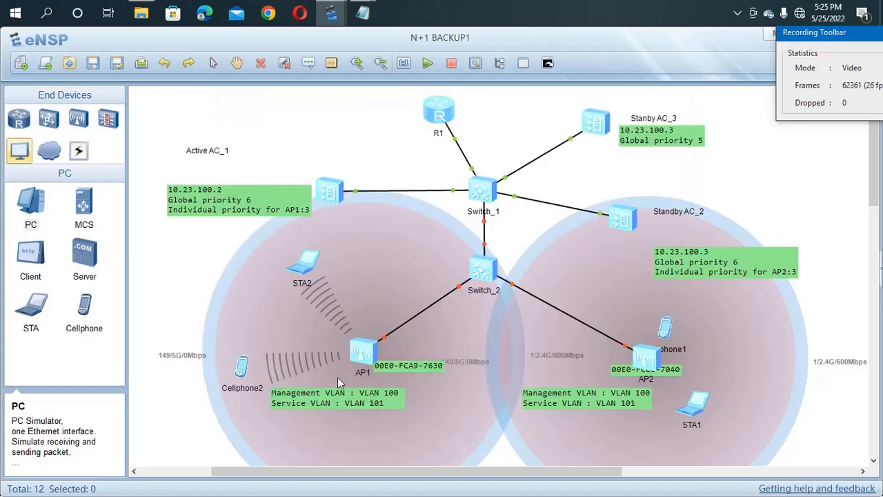
Step: Re-run STA2's ping to 10.23.101.1, which keeps timing out
double_click(302, 264)
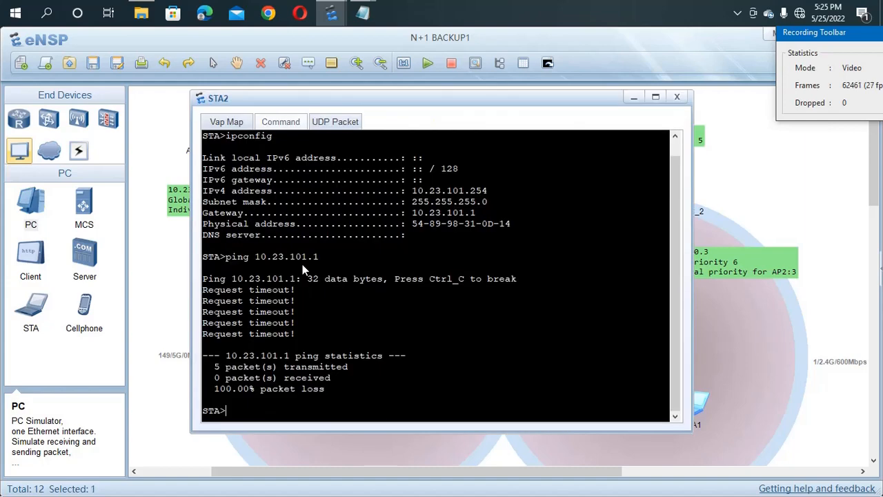
key("Up")
key("Return")
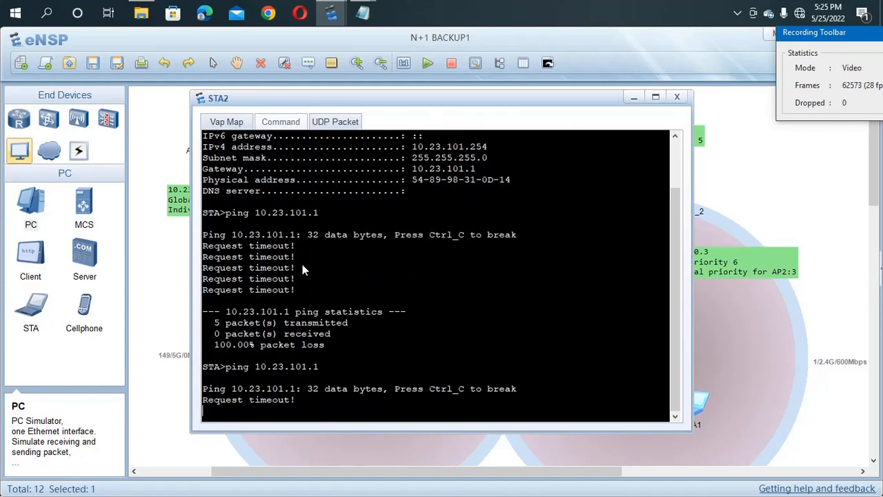
left_click(171, 257)
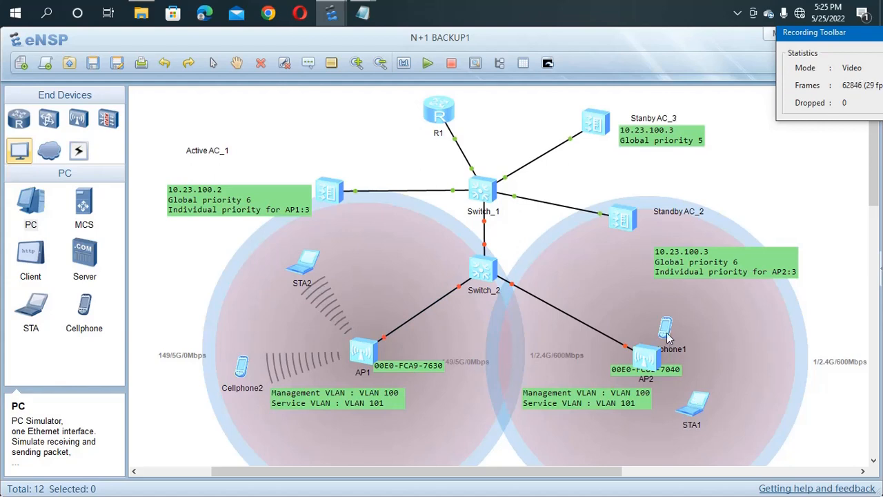
Step: Move Cellphone1 right and connect it to channel 1 AKAL-WIFI using the Wi-Fi password
left_click_drag(667, 337, 719, 331)
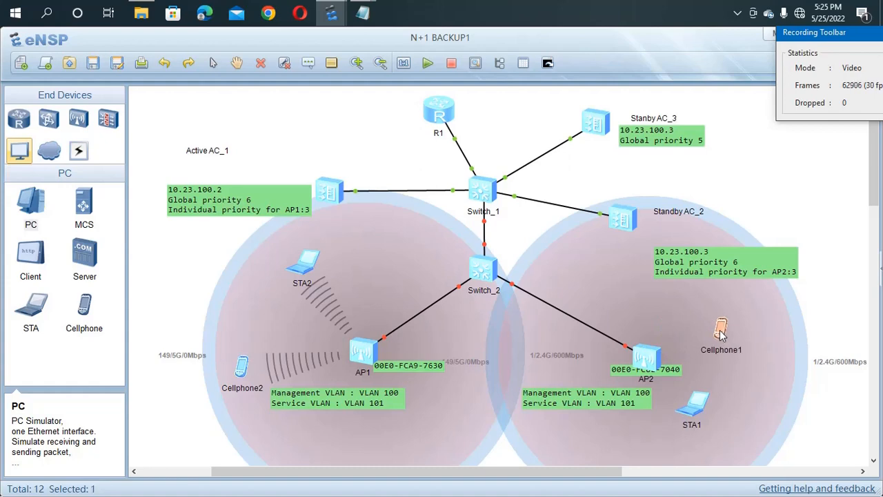
double_click(721, 332)
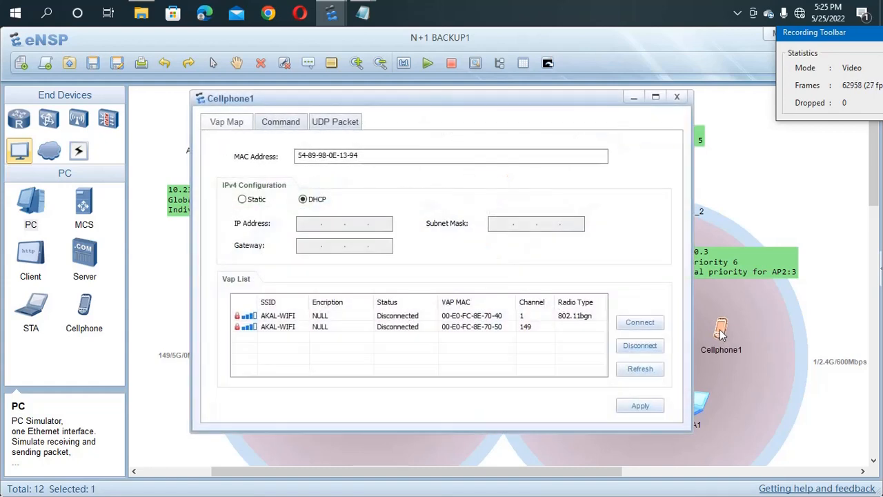
double_click(426, 318)
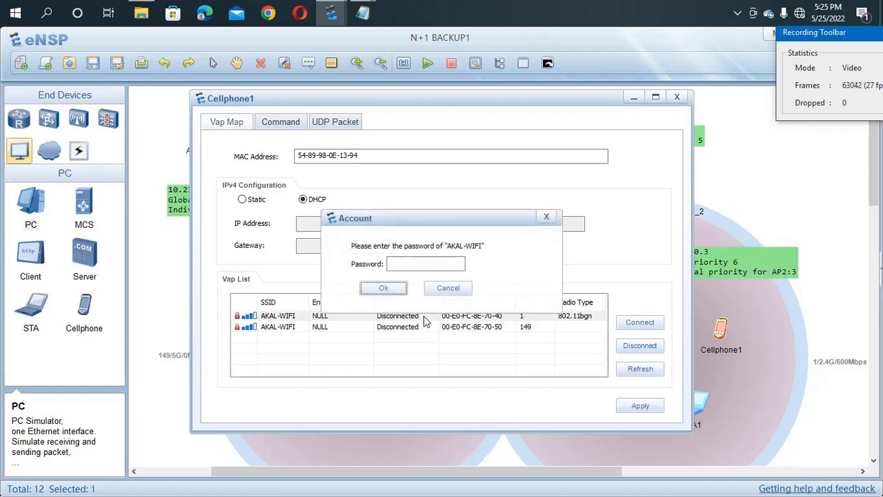
left_click(414, 269)
type("••")
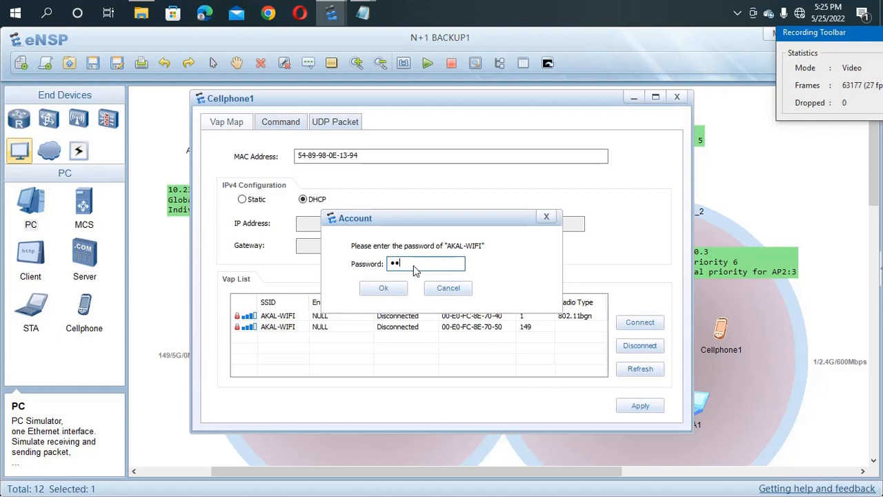
type("••••••")
key("Return")
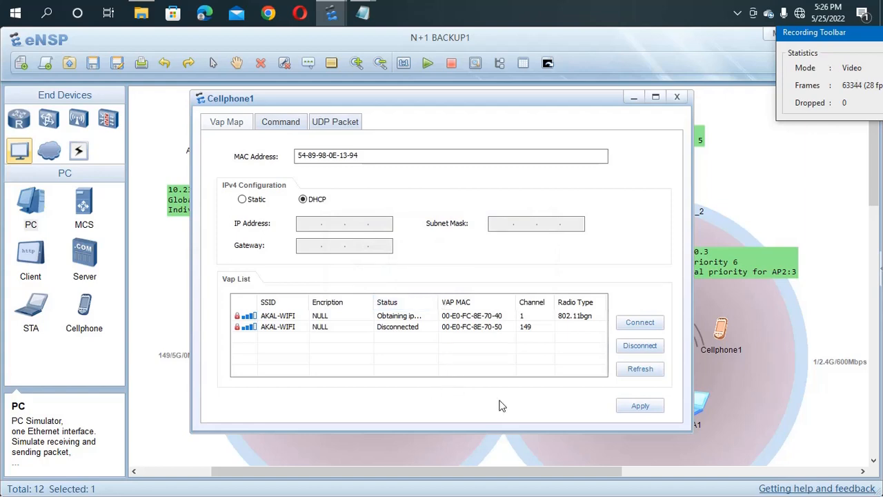
left_click(757, 391)
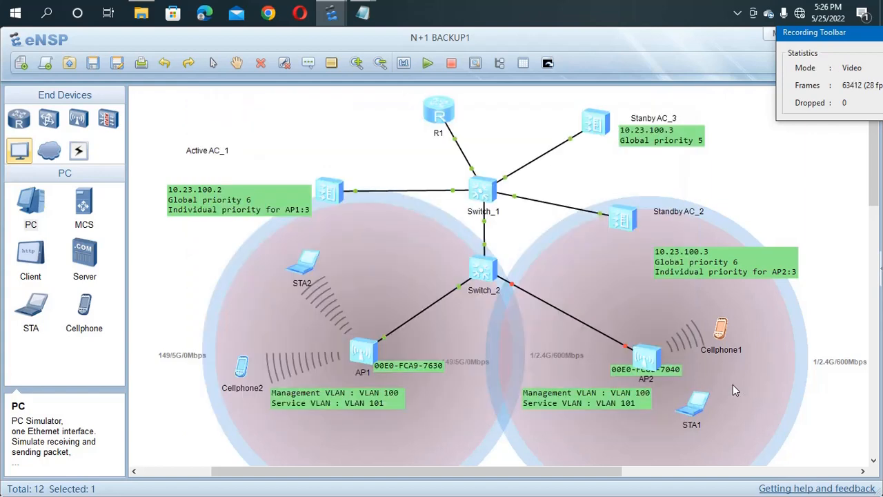
double_click(695, 410)
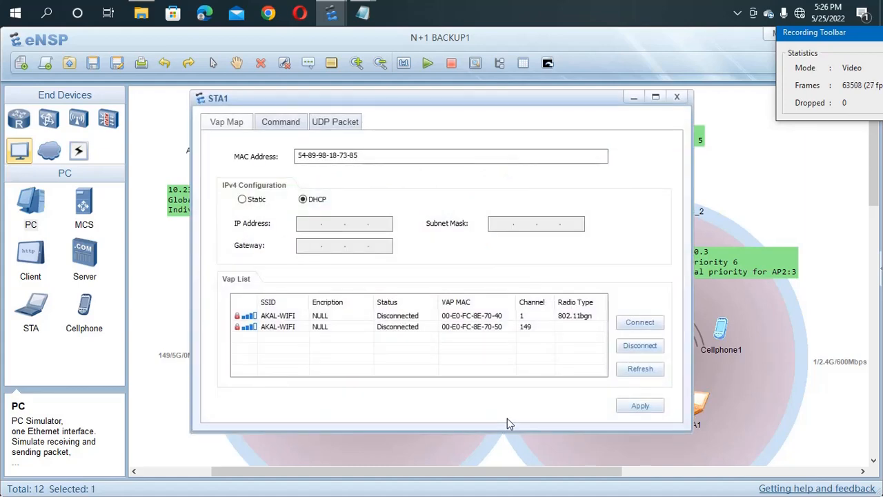
Step: Connect STA1 to channel 149 AKAL-WIFI with the Wi-Fi password and move it lower
double_click(421, 330)
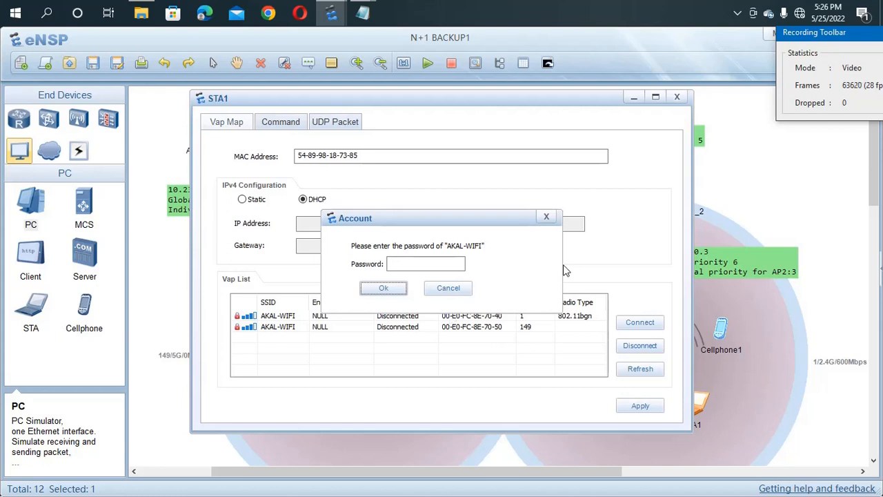
left_click_drag(854, 38, 871, 21)
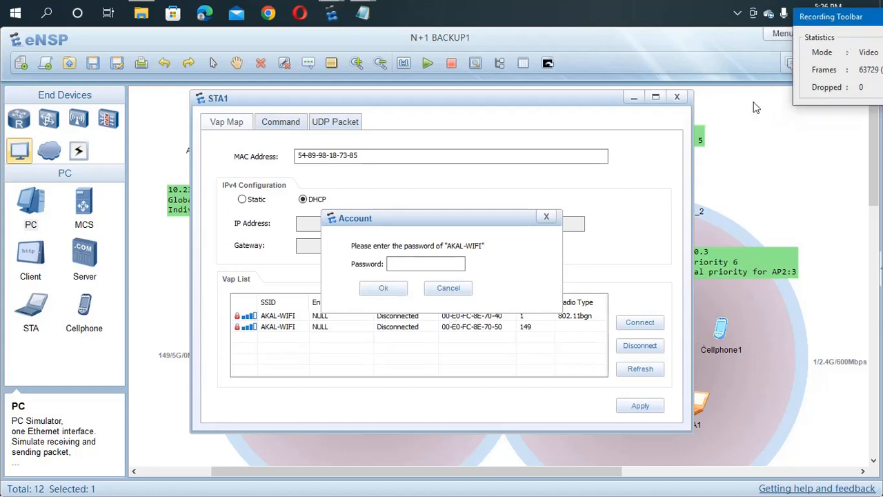
left_click(422, 264)
type("1234")
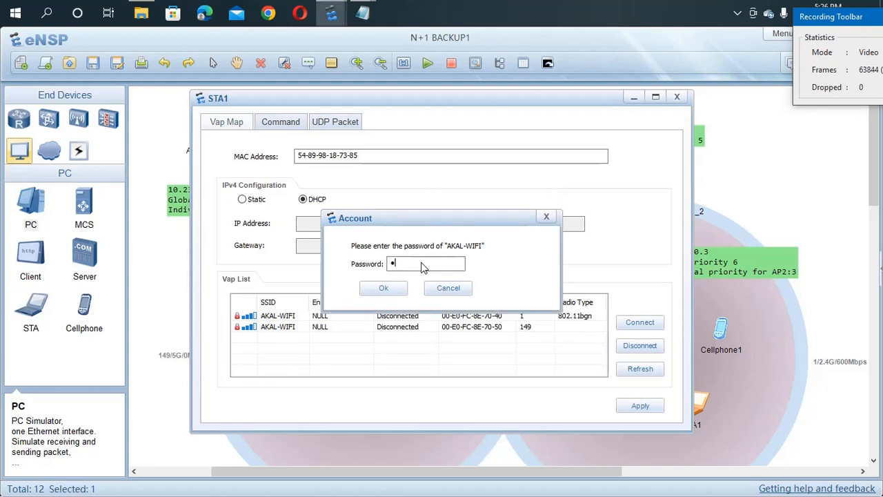
type("5678")
left_click(385, 287)
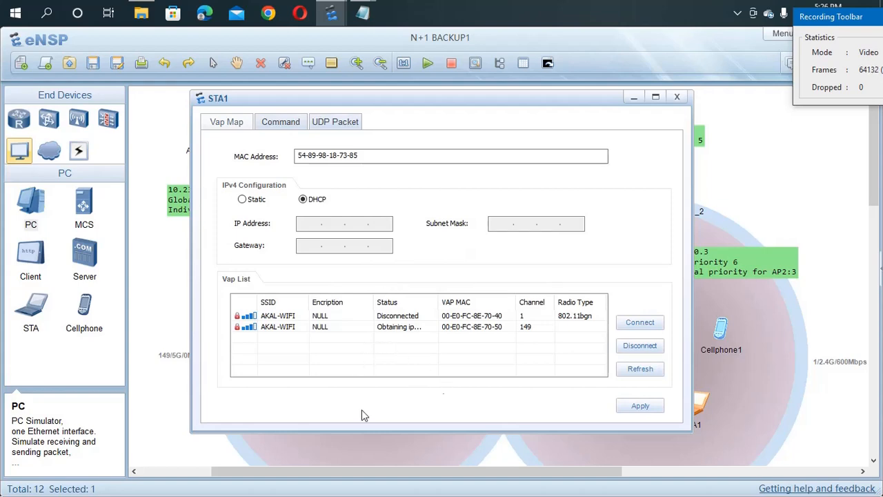
left_click(360, 457)
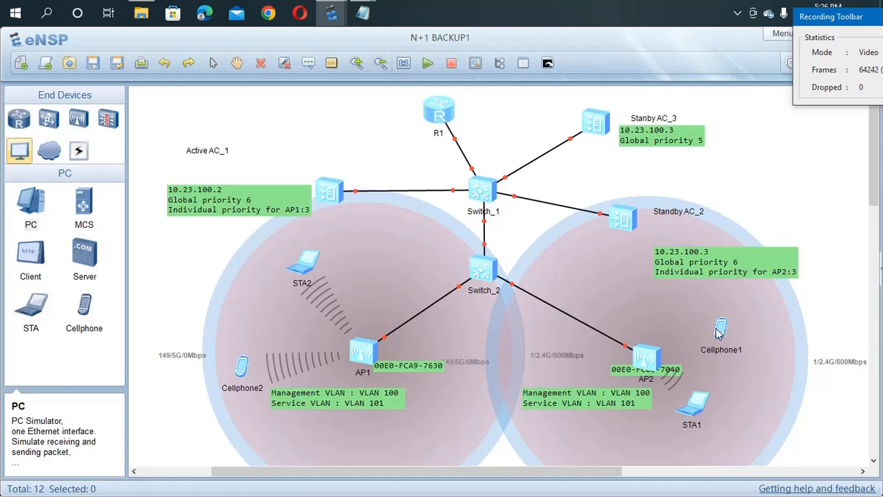
left_click_drag(696, 411, 666, 442)
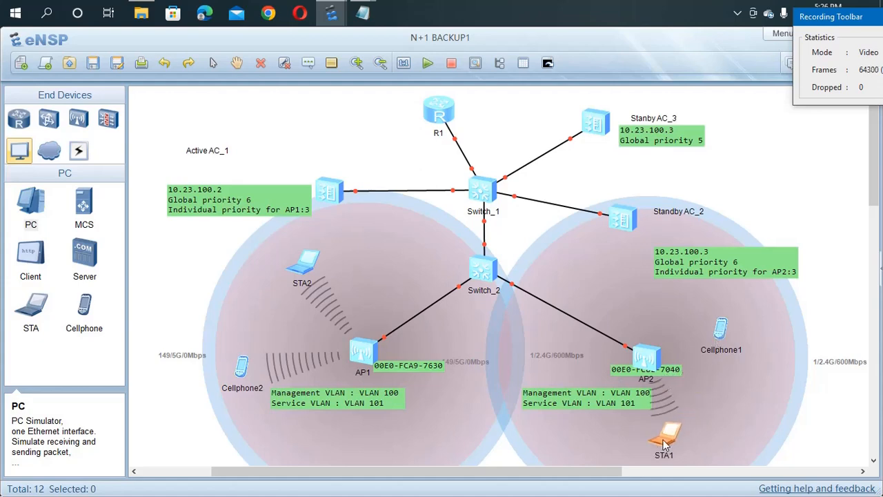
Step: Reconnect Cellphone1 to channel 1 AKAL-WIFI by re-entering the Wi-Fi password
double_click(721, 329)
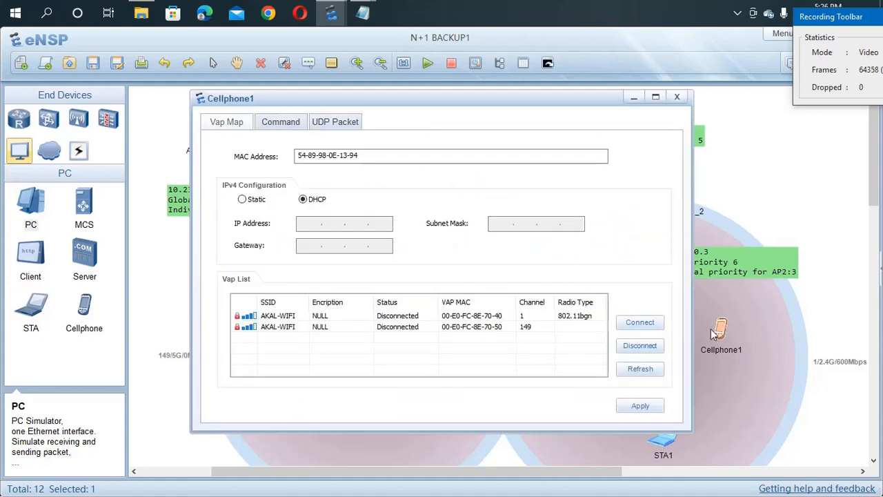
double_click(433, 319)
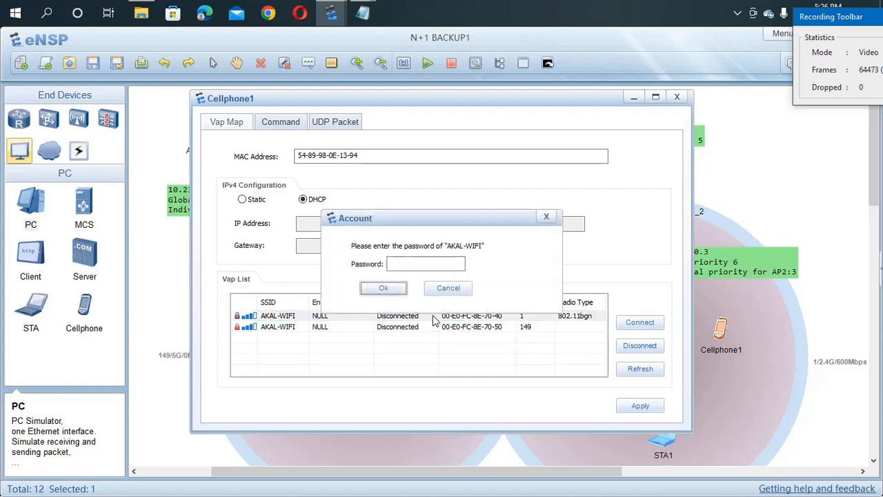
left_click(398, 271)
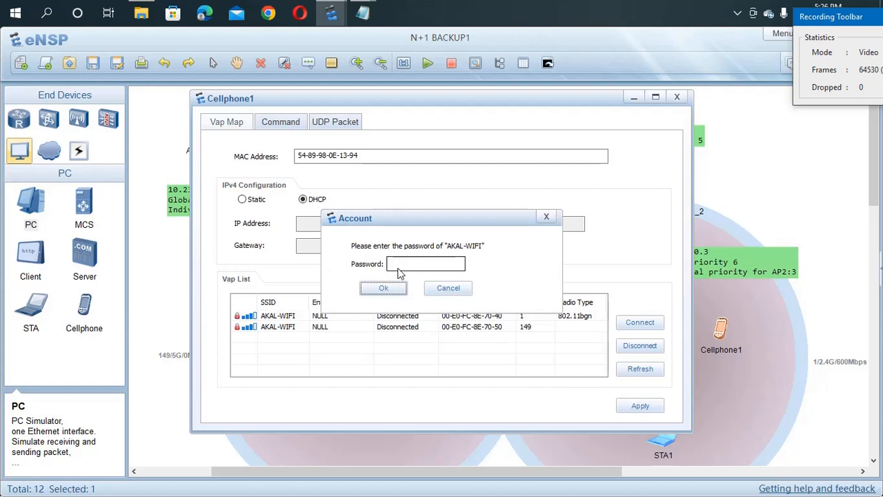
type("1")
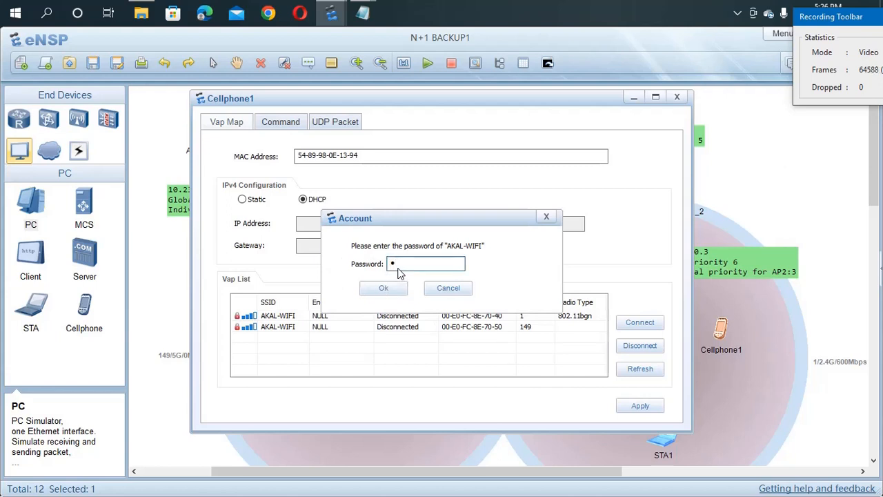
type("2345678")
key("Return")
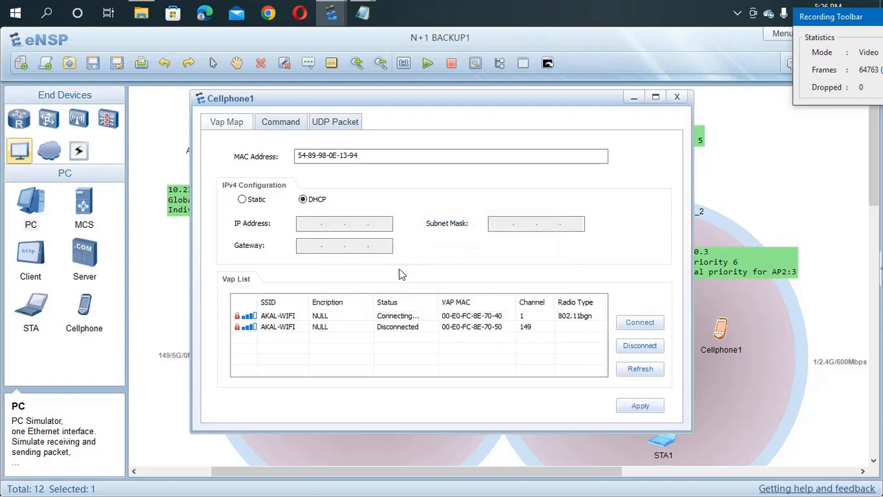
left_click(749, 408)
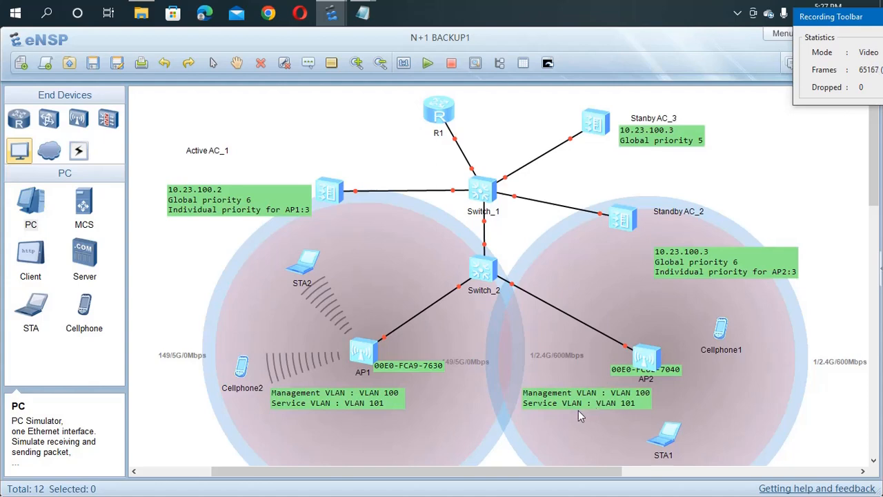
left_click_drag(594, 398, 578, 410)
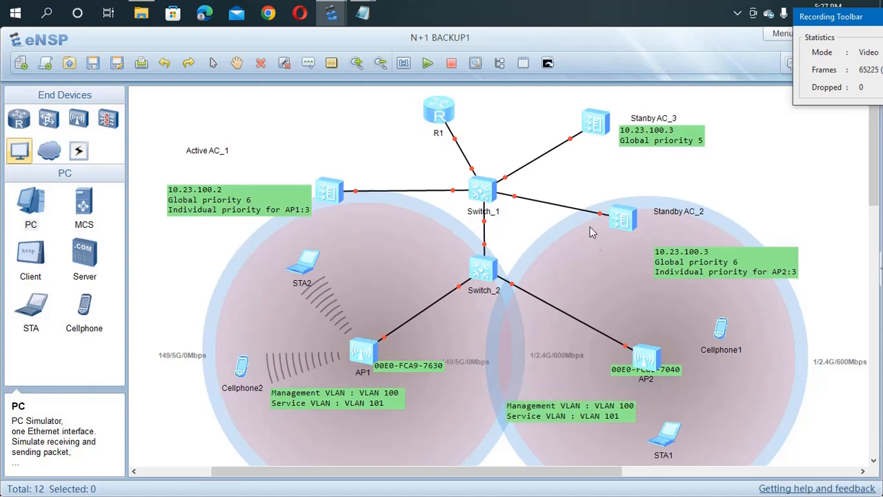
double_click(626, 224)
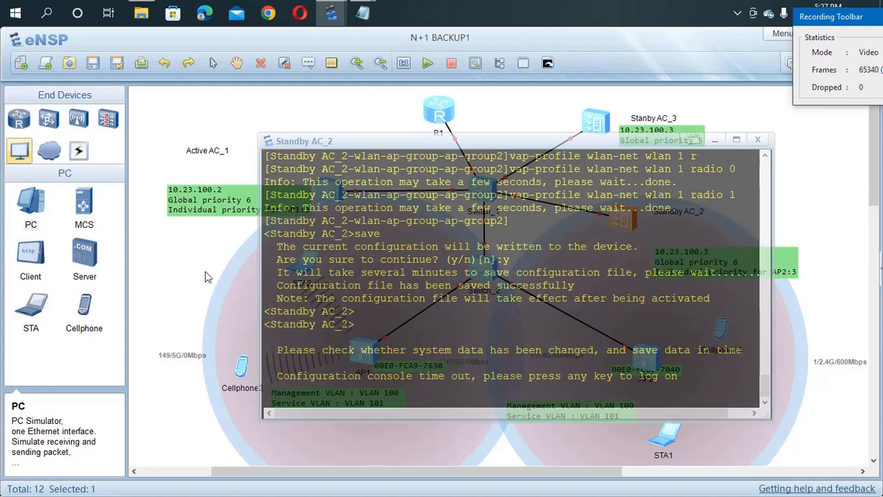
left_click(174, 258)
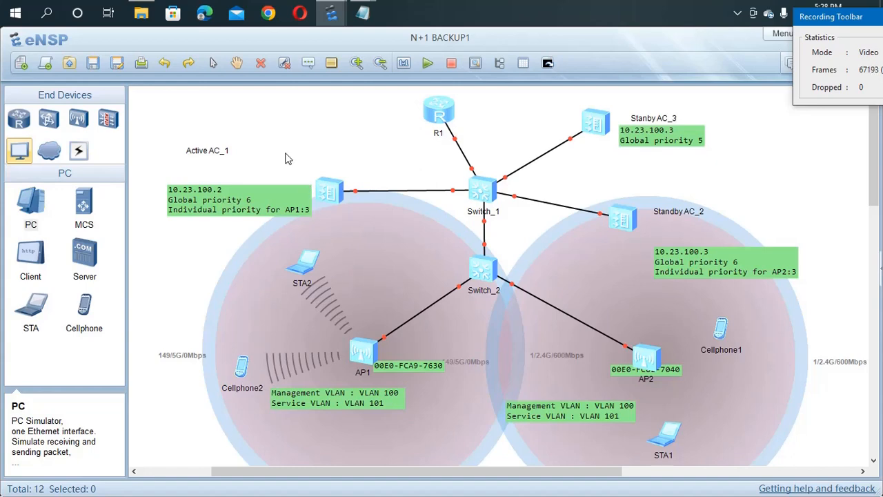
Step: Stop the Active AC_1 controller from its right-click menu
left_click_drag(285, 154, 356, 210)
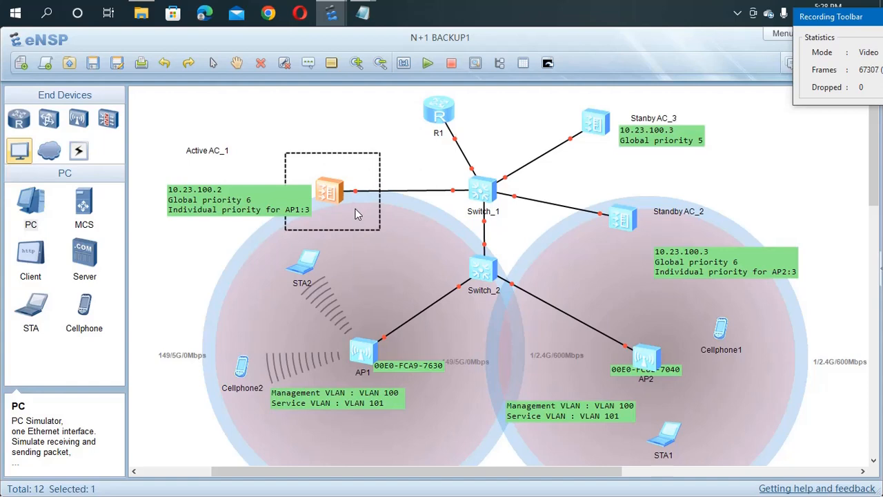
right_click(356, 214)
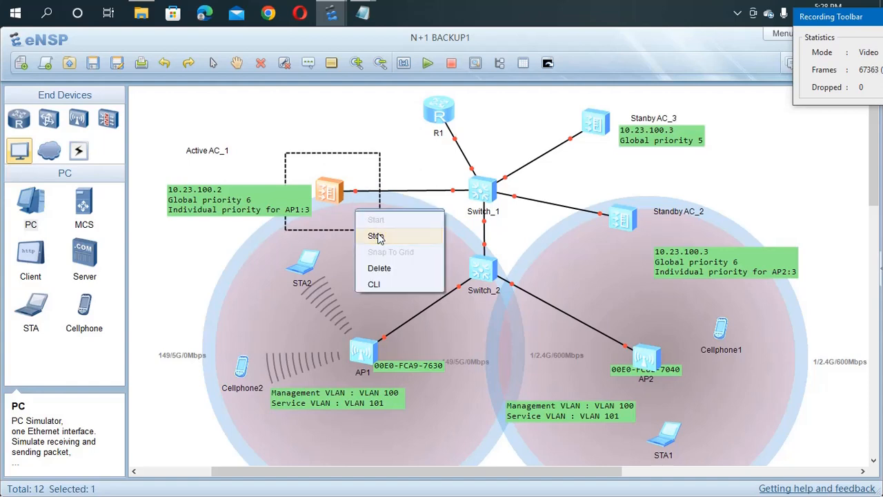
left_click(377, 236)
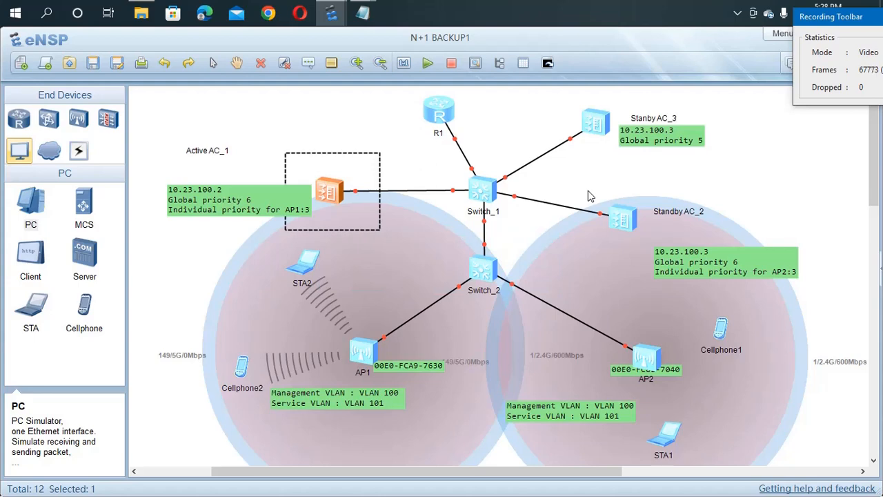
Step: Stop the Standby AC_2 controller in the topology
left_click_drag(578, 178, 693, 275)
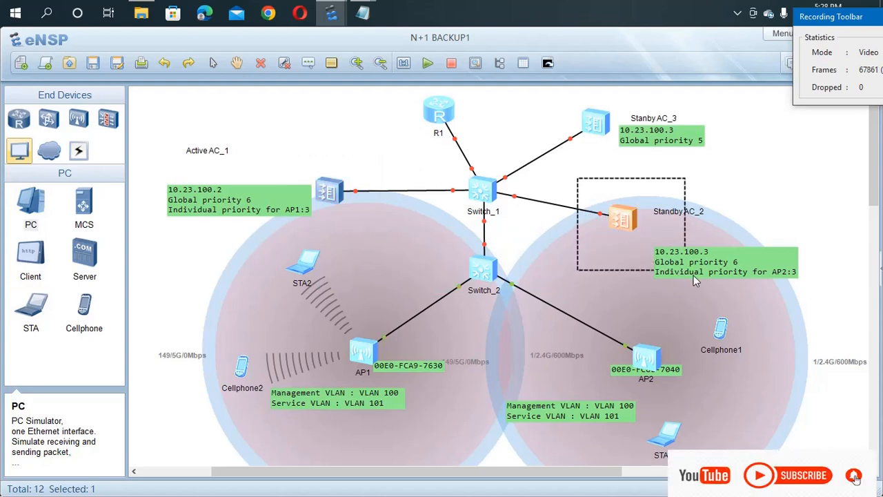
right_click(622, 253)
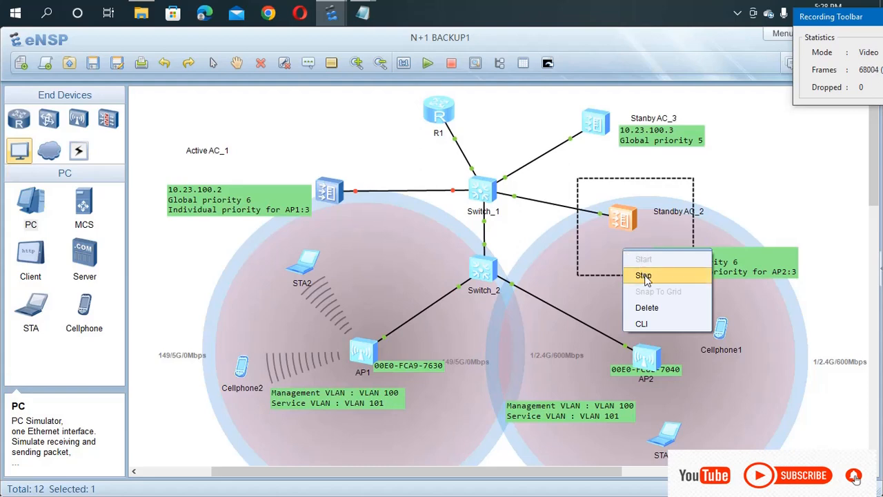
left_click(643, 276)
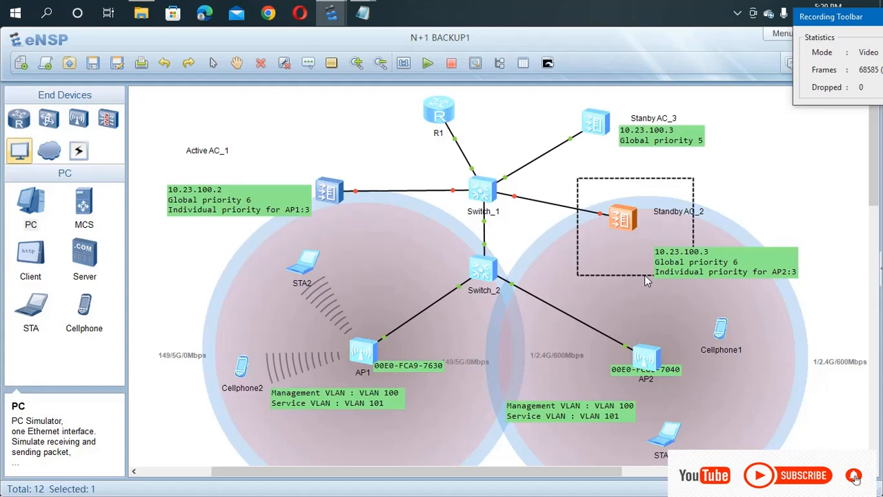
Step: Open Standby AC_3's console and enter system view, then WLAN view
double_click(602, 136)
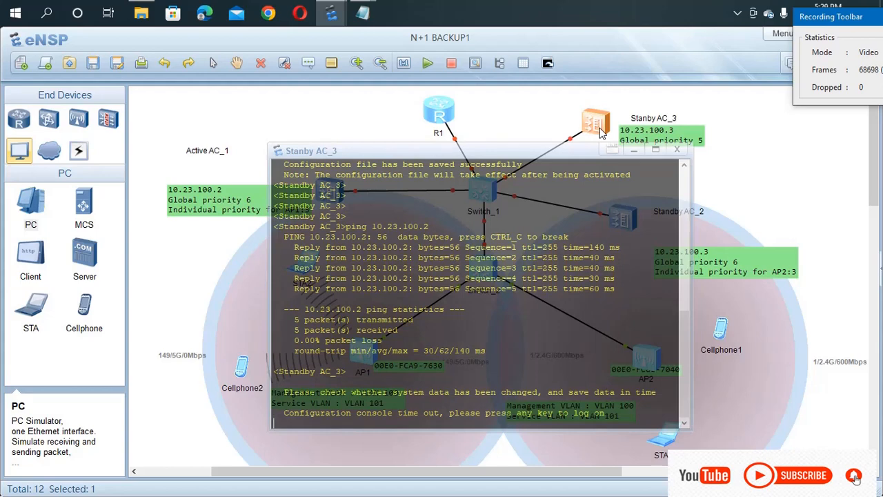
key("Return")
key("Return")
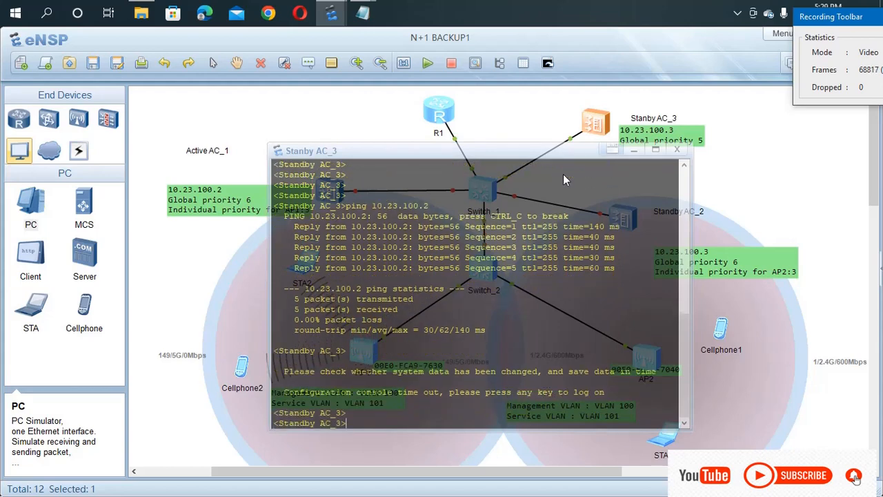
type("sys")
key("Return")
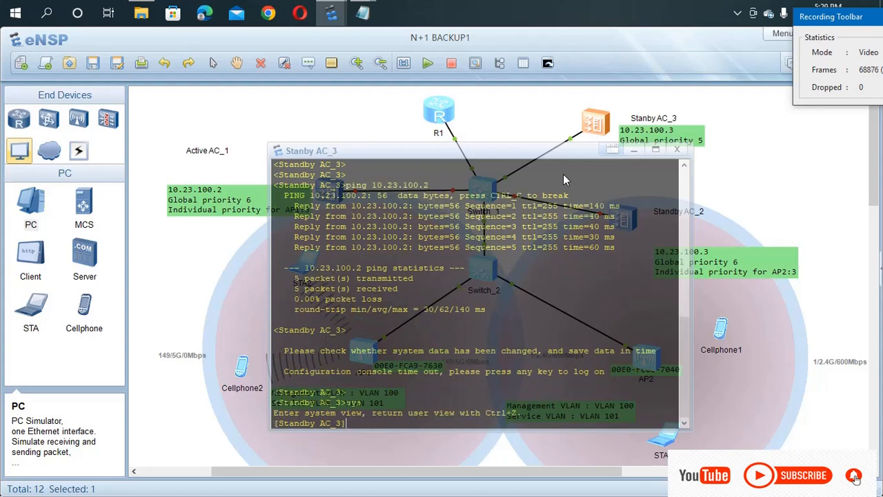
type("wla")
key("Tab")
key("Return")
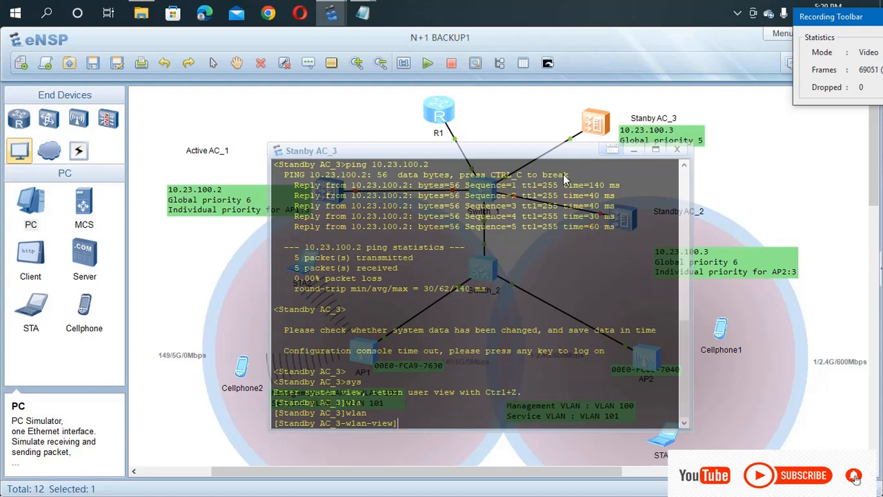
Step: Create AP groups ap-group1 and ap-group2
type("ap-g")
key("Tab")
type("n")
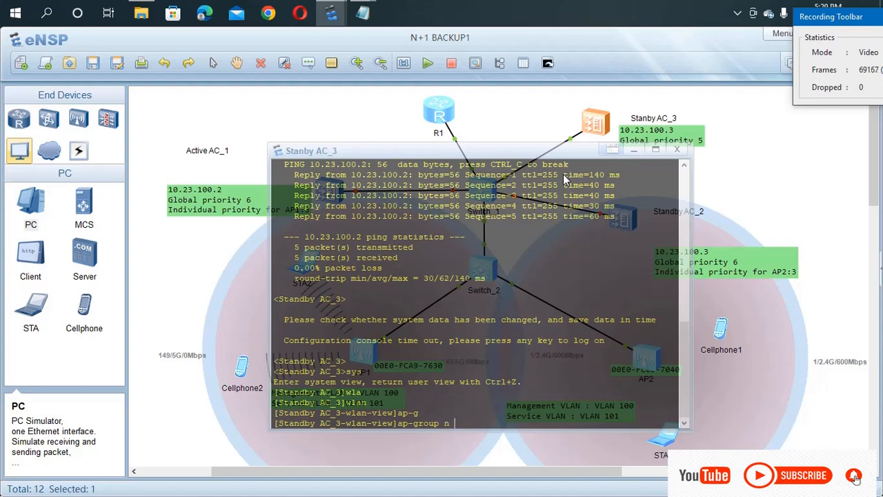
key("Tab")
type("ap")
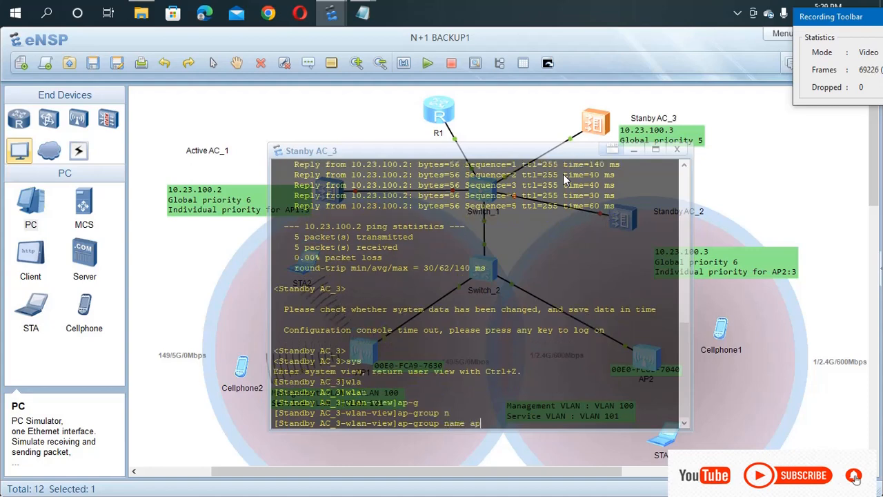
type("-g")
key("Tab")
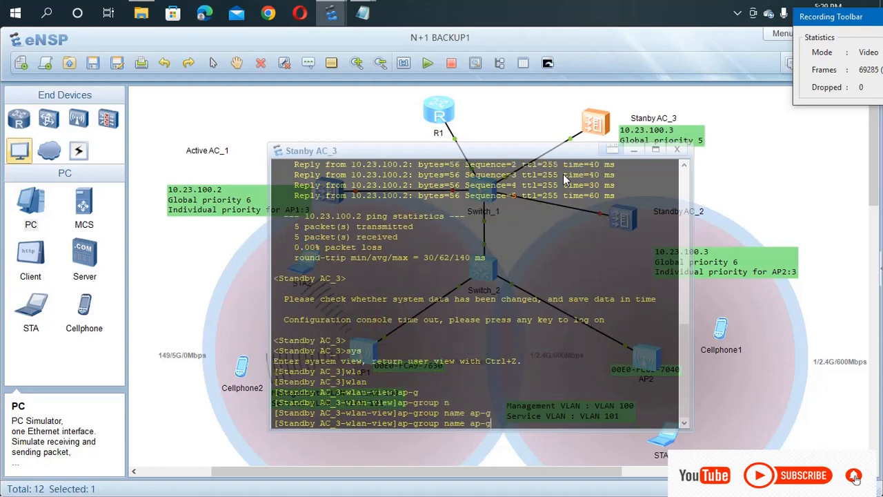
type("roup1")
key("Return")
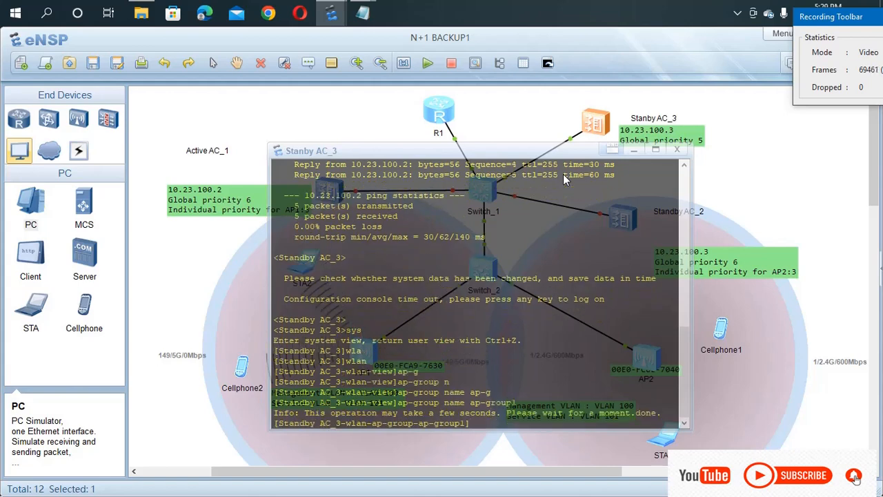
key("Up")
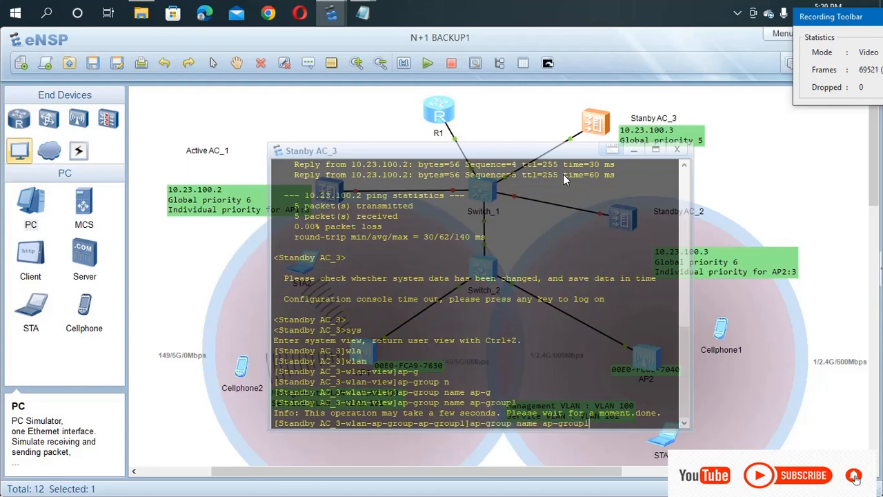
key("BackSpace")
type("2")
key("Return")
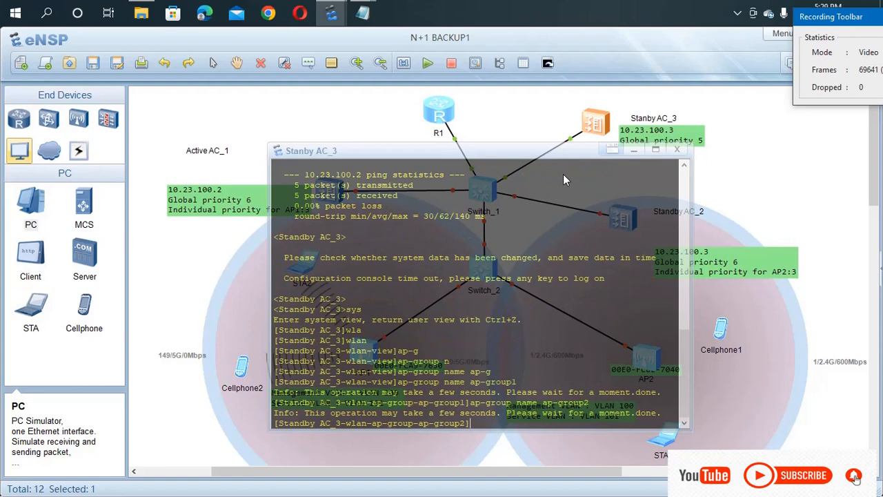
type("qu")
key("Return")
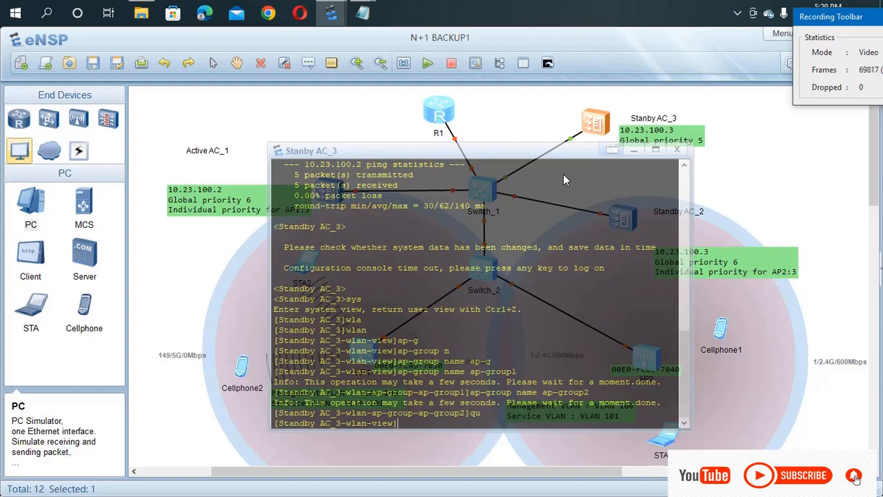
Step: Create regulatory domain profile domain1
type("re")
key("Tab")
type("n")
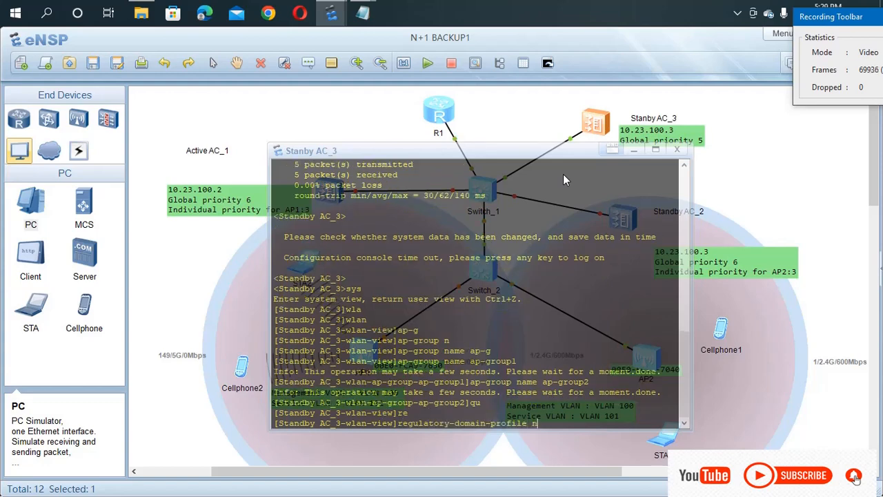
key("Tab")
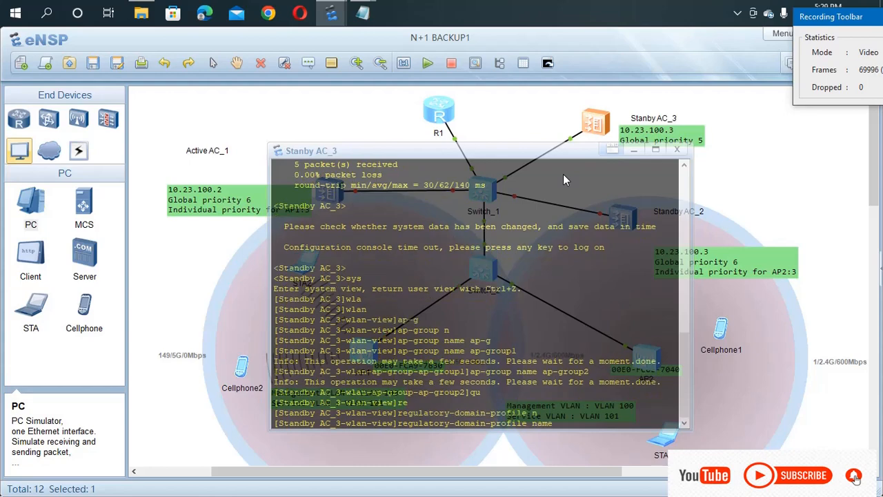
type("domain1")
key("Return")
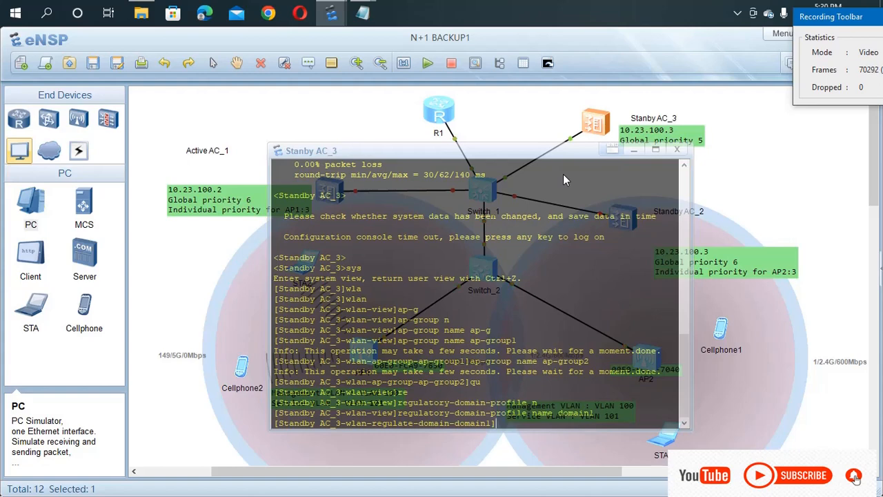
type("qu")
key("Return")
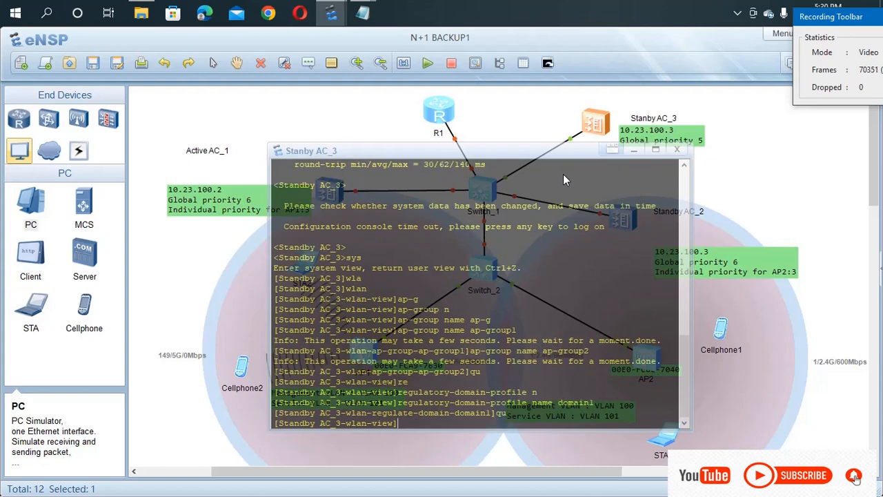
Step: Set AP authentication mode to mac-auth and begin an ap-mac command
type("ap")
key("Tab")
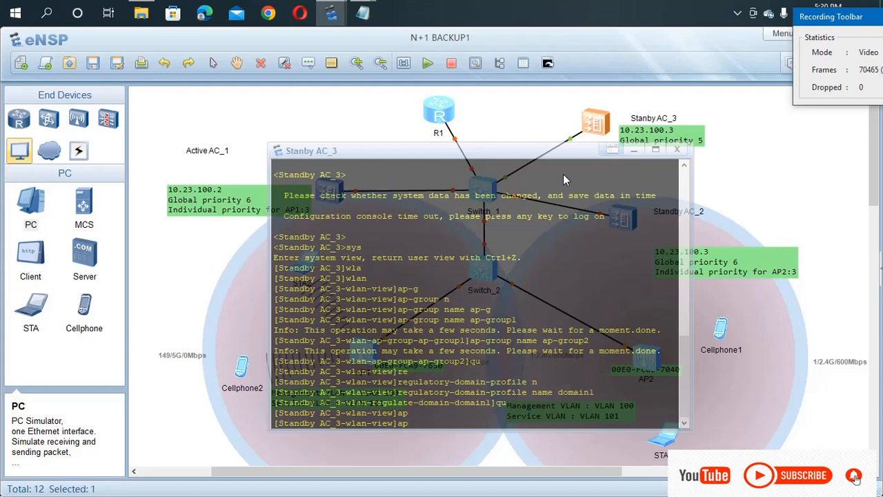
type("a")
key("Tab")
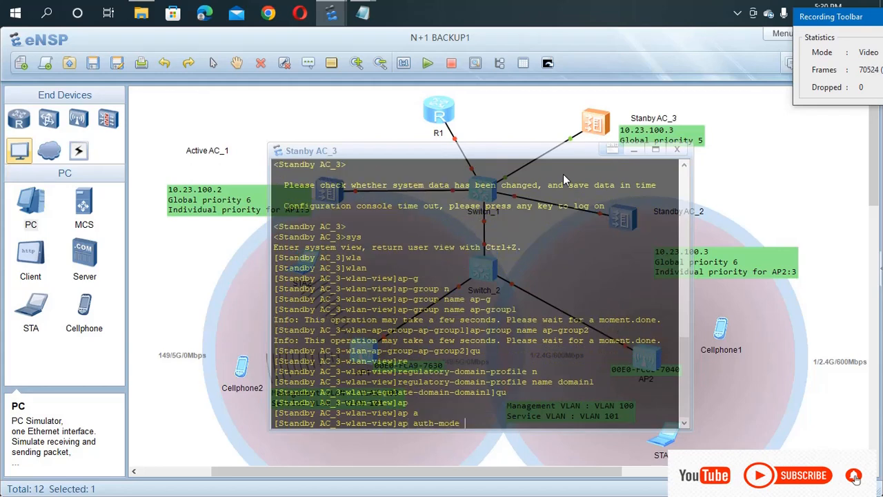
type("m")
key("Tab")
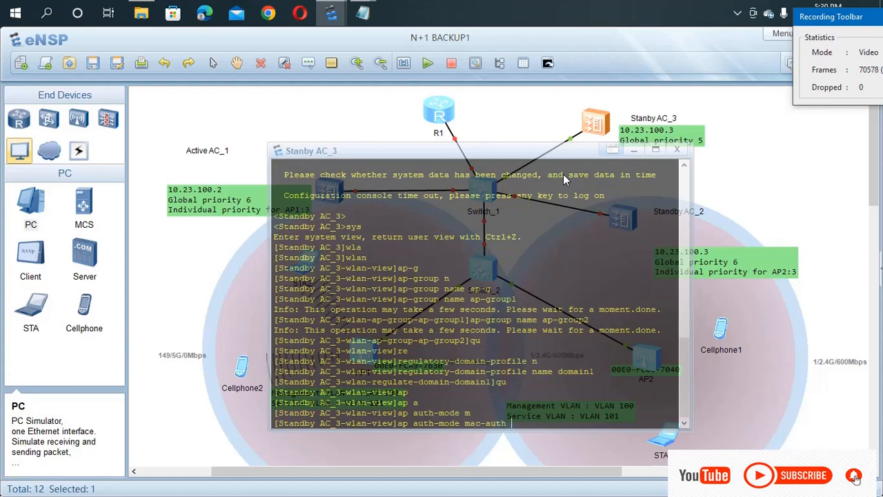
key("Return")
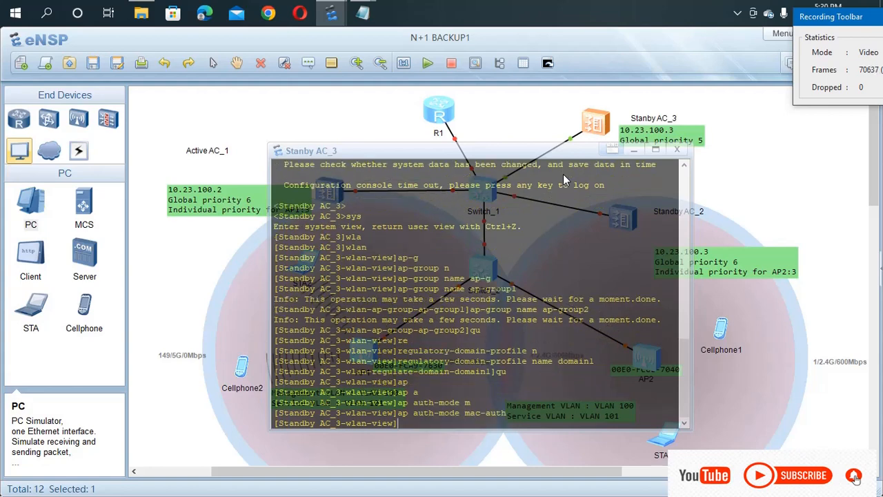
type("ap-m")
key("Tab")
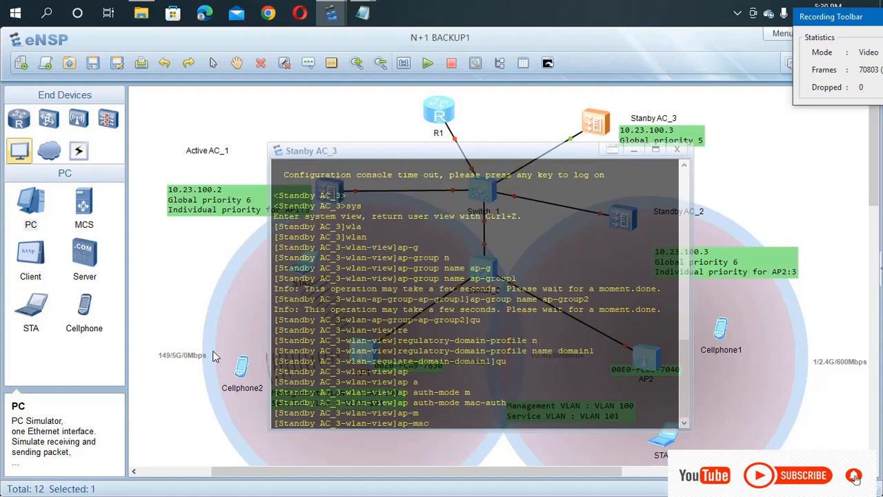
left_click(296, 361)
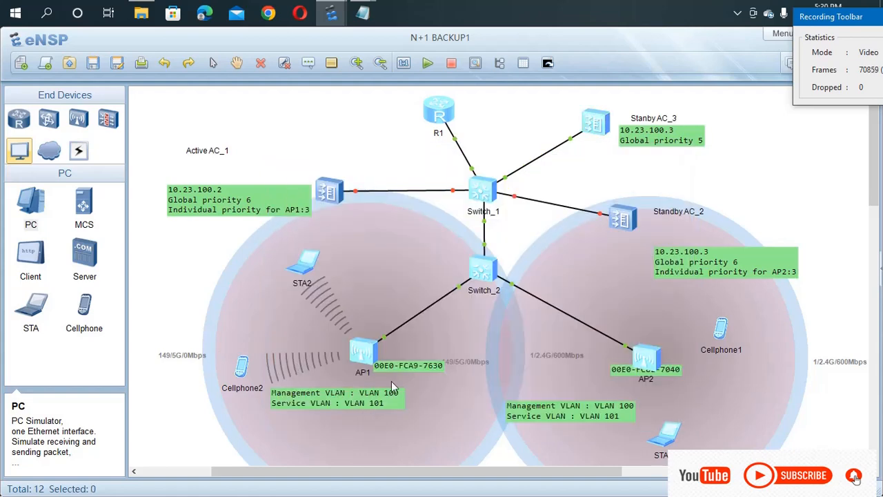
Step: Add AP1 to Standby AC_3 as AP 0 by its copied MAC, named area_1
double_click(440, 365)
key("ctrl+c")
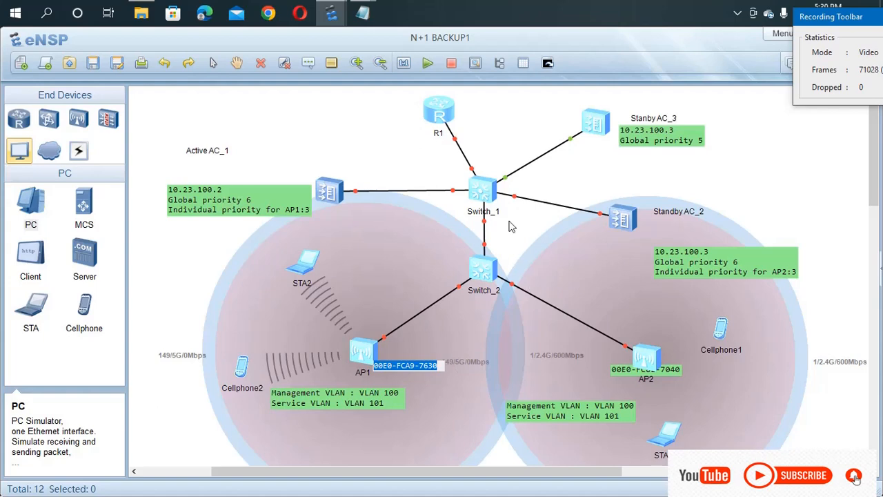
double_click(594, 122)
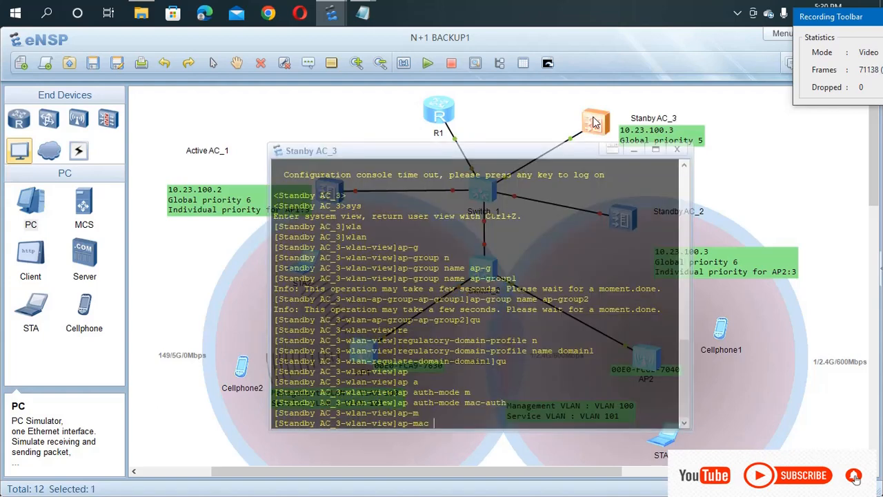
key("ctrl+v")
key("Return")
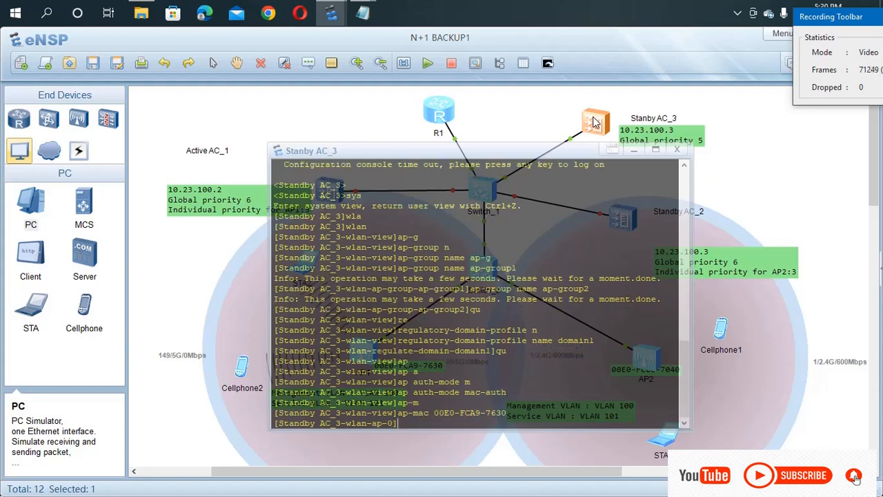
type("ap")
key("Tab")
key("Tab")
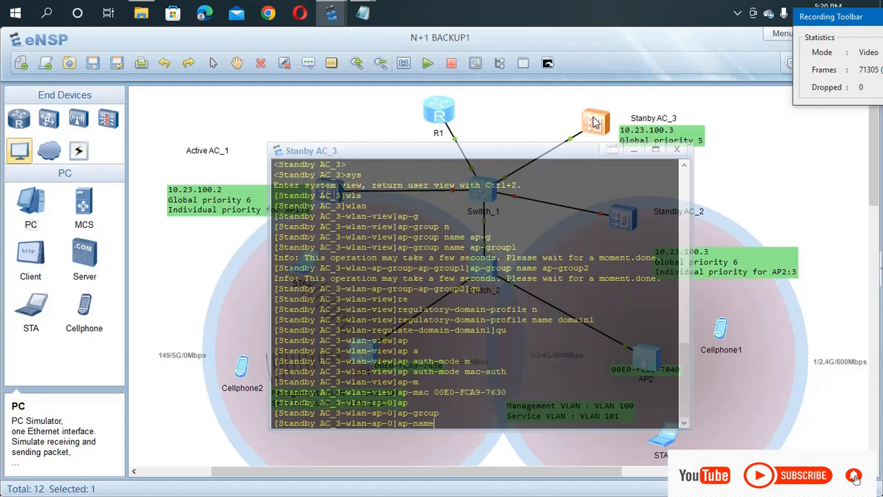
type("area_ 1")
key("Return")
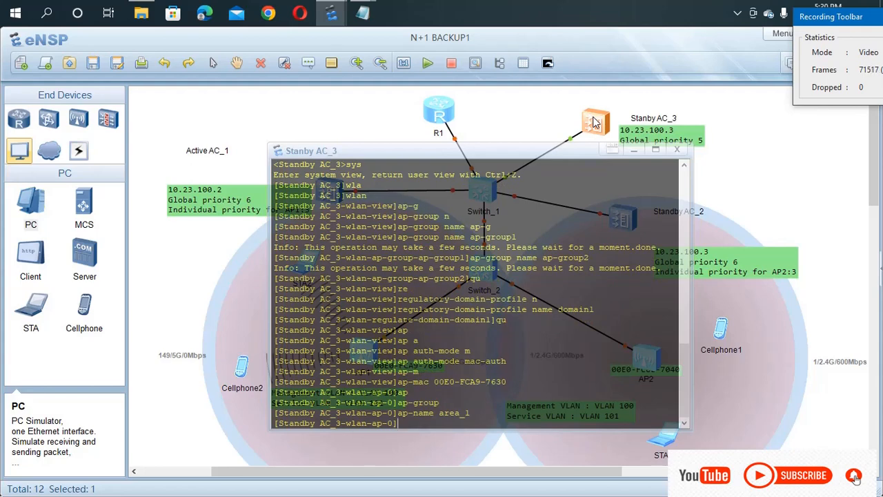
Step: Assign AP 0 to ap-group1, confirming the reset warning with y
type("ap")
key("Tab")
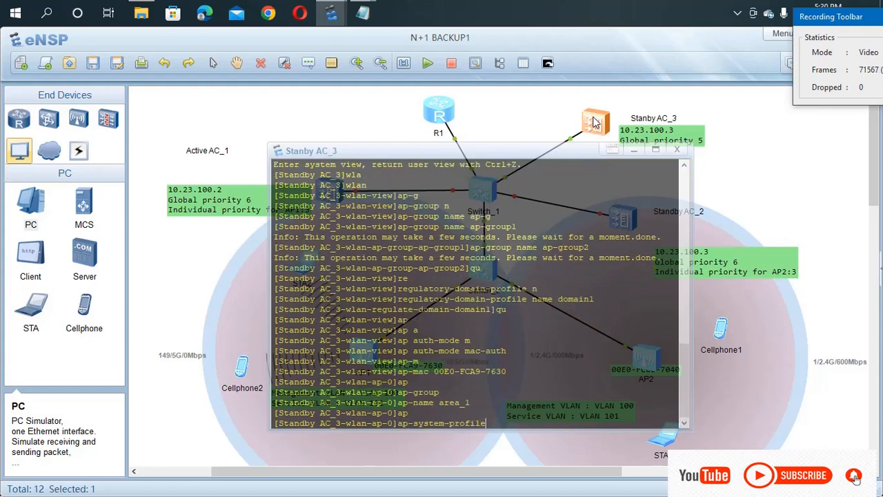
key("Tab")
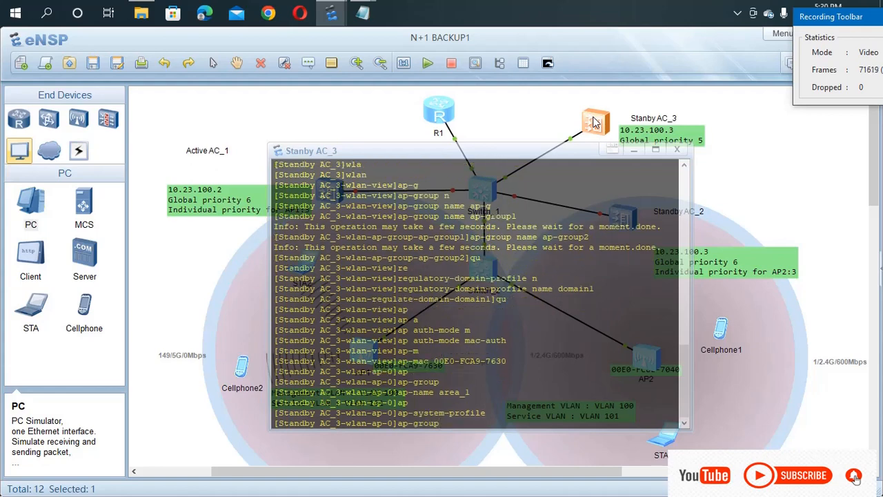
type("ap-grou")
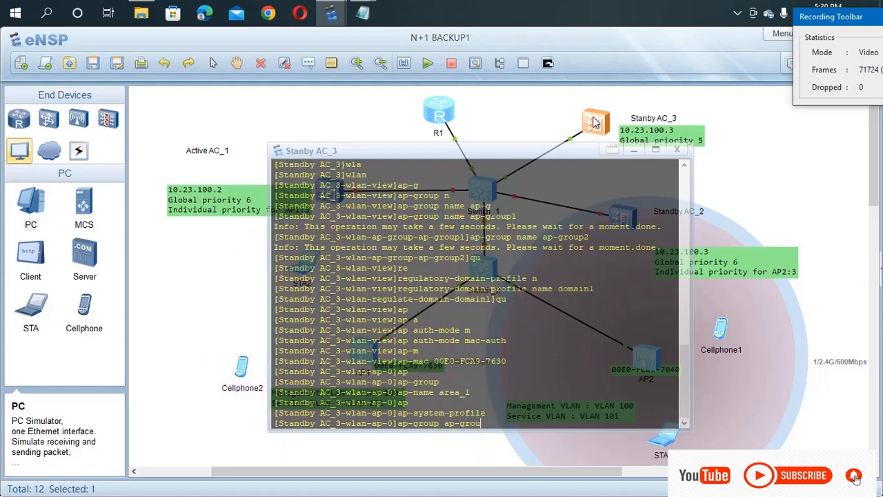
type("p1")
key("Return")
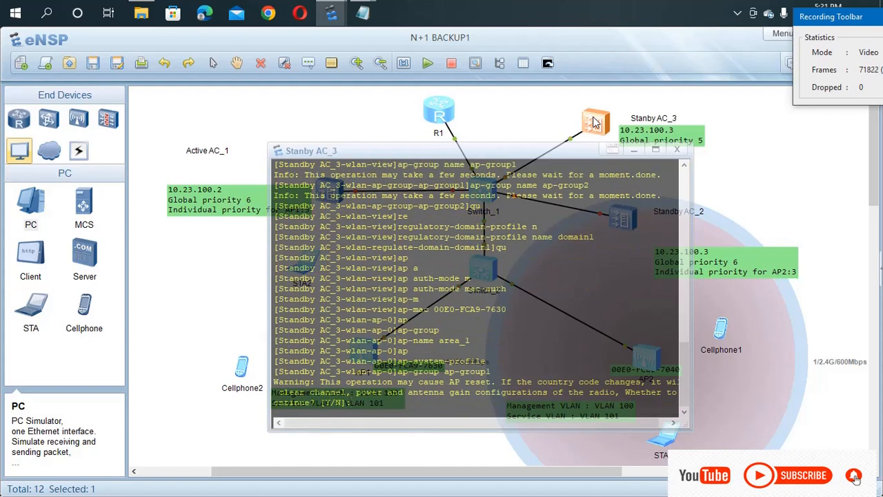
type("y")
key("Return")
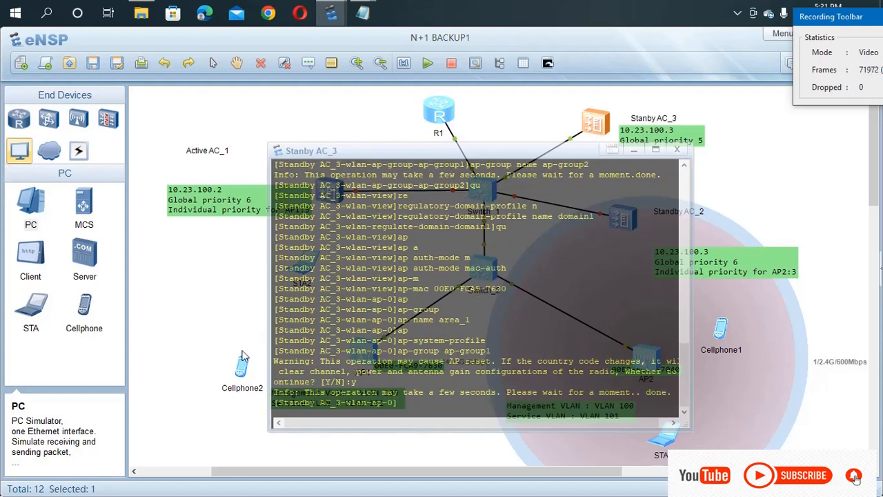
left_click(147, 352)
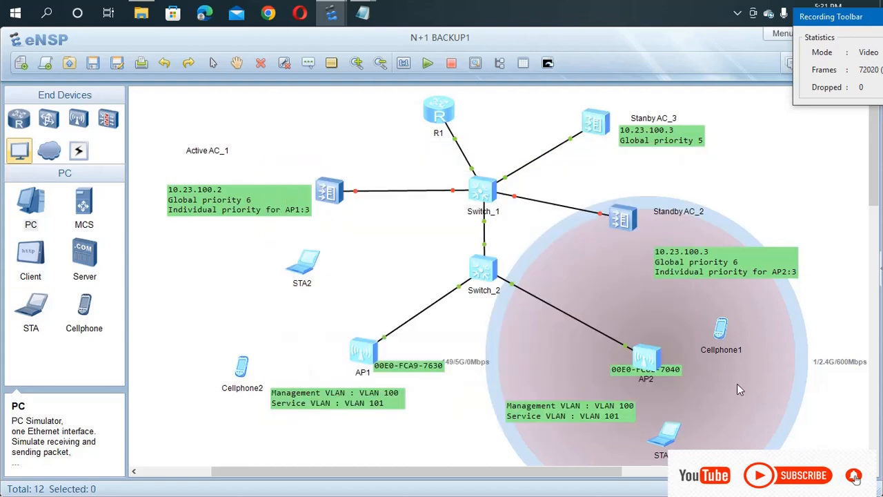
Step: Add AP2 as AP 1 with ap-mac 00E0-FC8E-7040 and name it area_2
left_click_drag(673, 371, 698, 390)
double_click(699, 390)
key("ctrl+c")
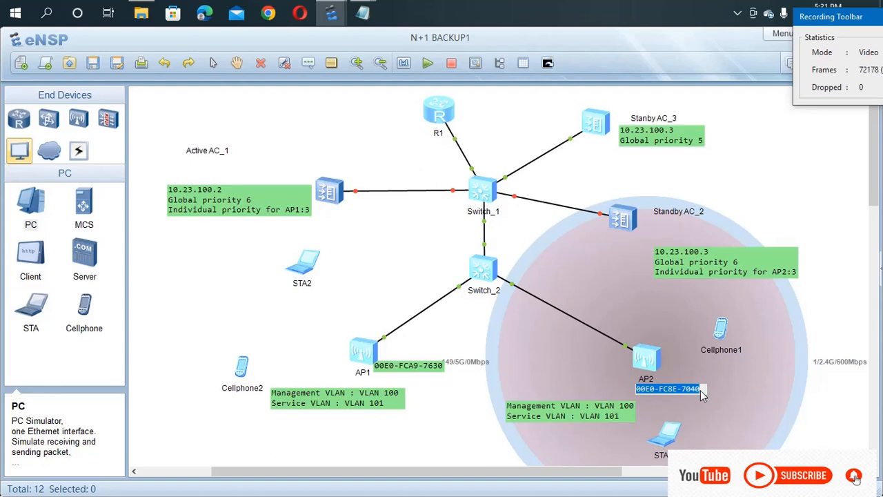
double_click(598, 124)
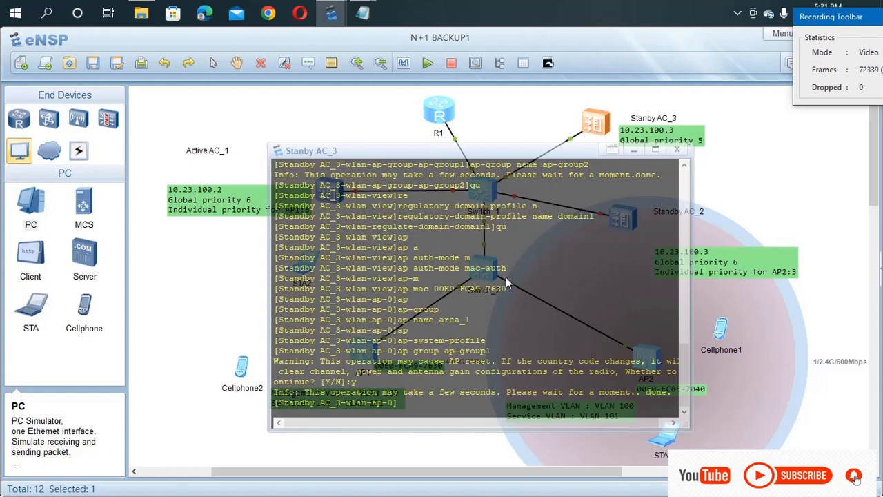
type("ap-mac")
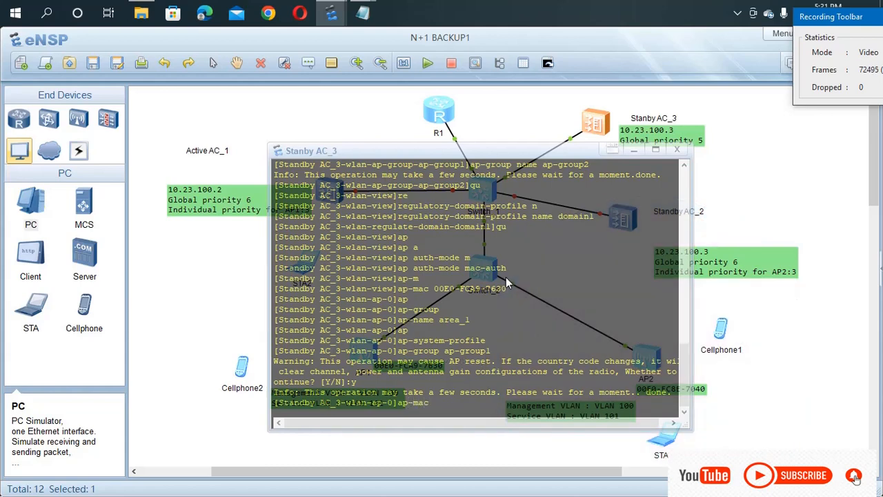
key("ctrl+v")
key("Return")
type("ap")
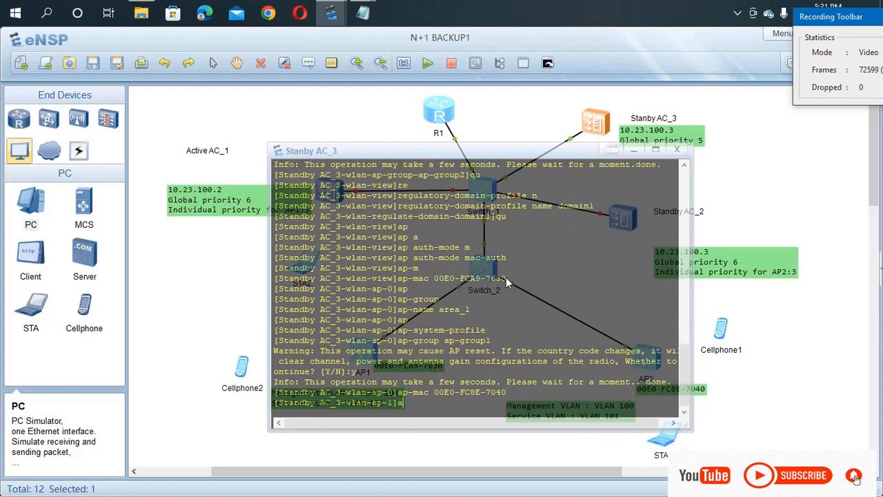
key("Tab")
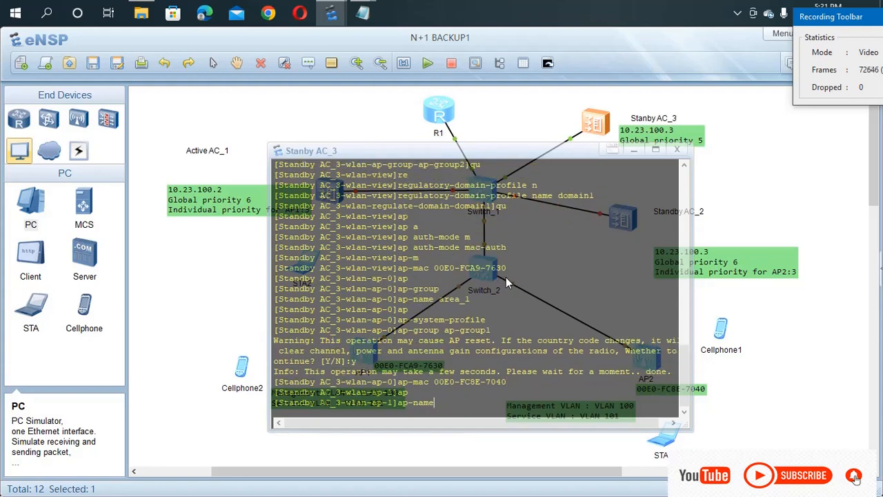
type("area_2")
key("Return")
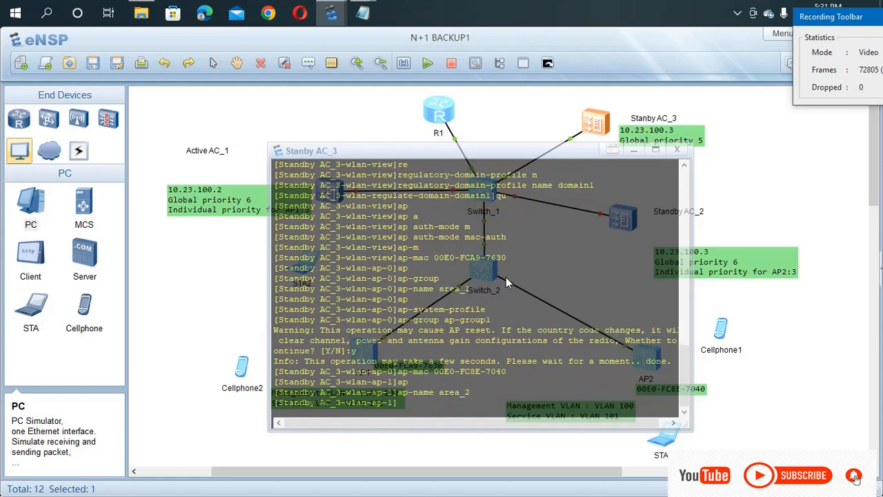
Step: Assign AP 1 to ap-group2, confirm the reset with y, and quit the AP view
type("ap-")
key("Tab")
key("Tab")
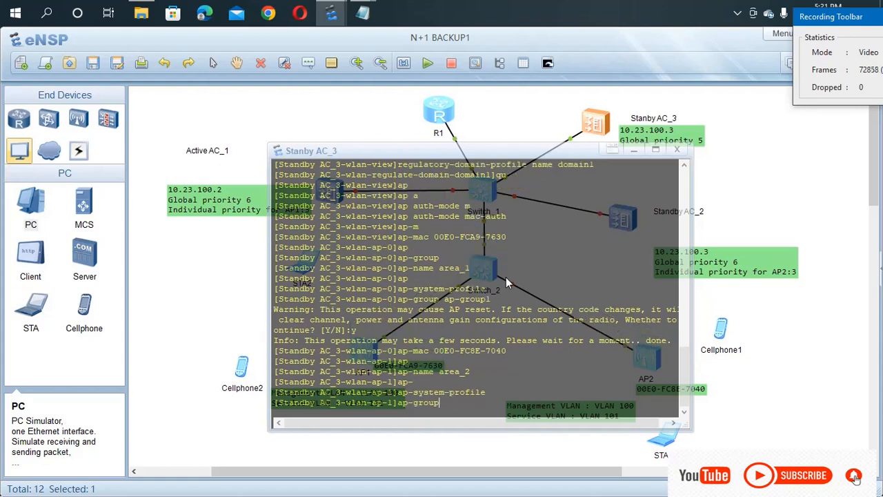
type("ap-grou")
key("Tab")
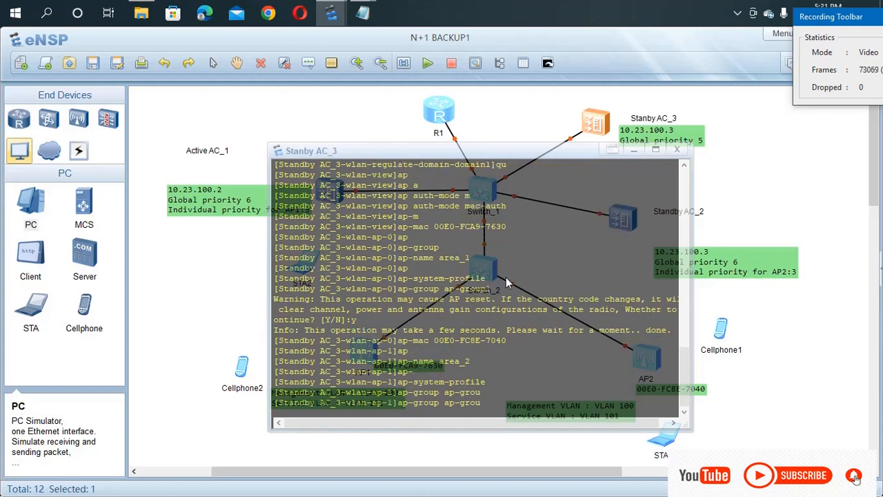
type("p2")
key("Return")
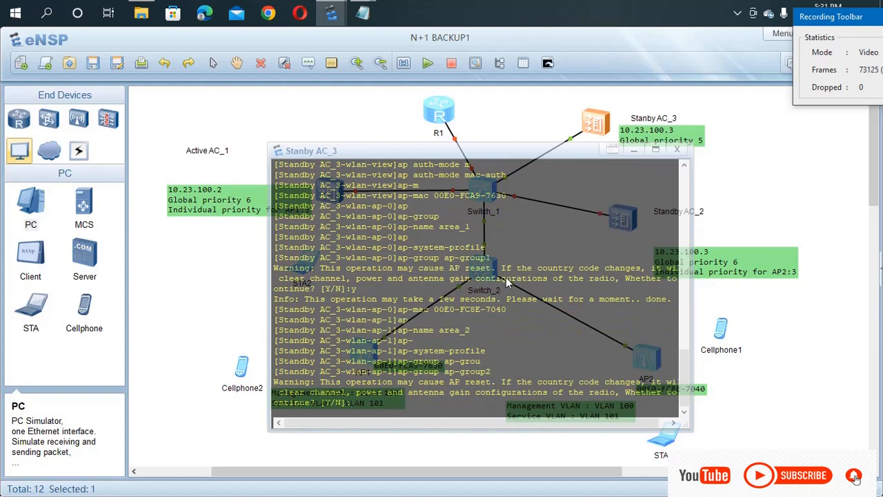
type("y")
key("Return")
key("Return")
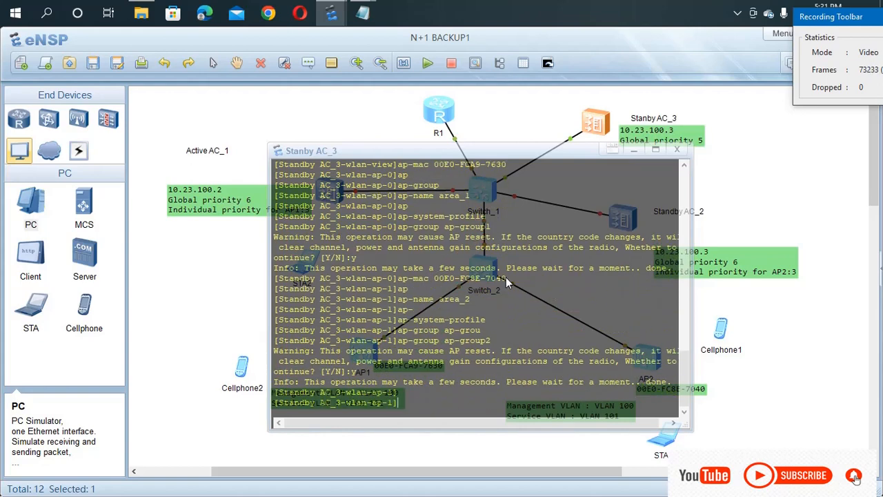
type("qu")
key("Return")
type("q")
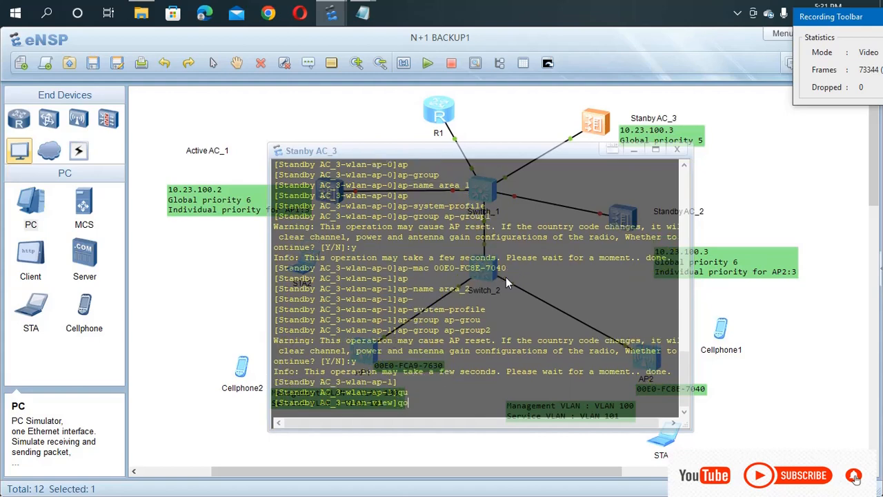
type("uq")
Step: Return to system view and set the CAPWAP source interface to Vlanif 100
key("Return")
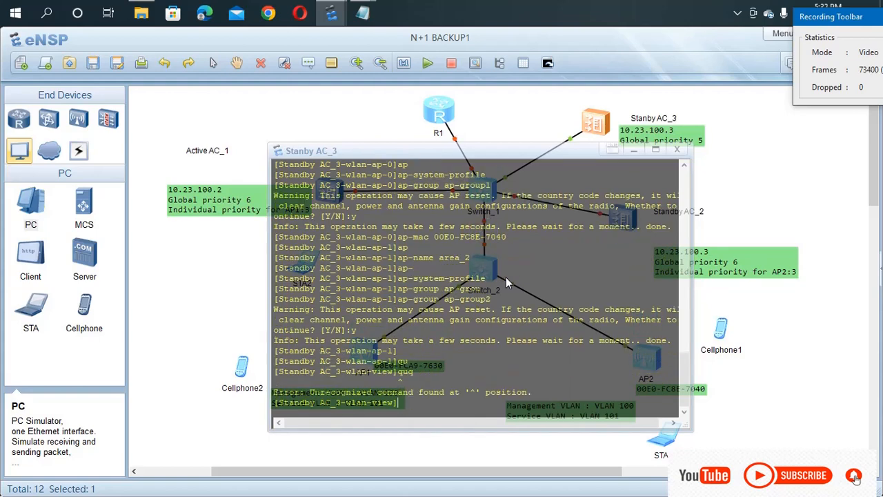
type("qu")
key("Return")
type("c")
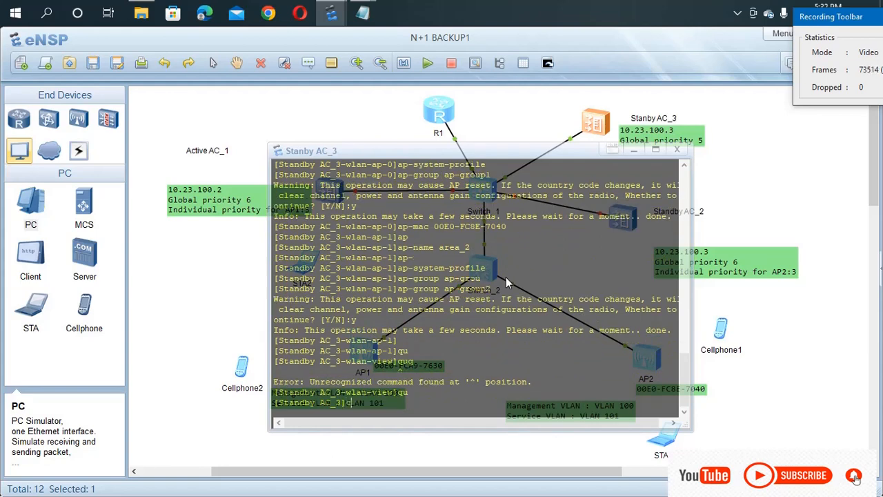
type("apw")
key("Tab")
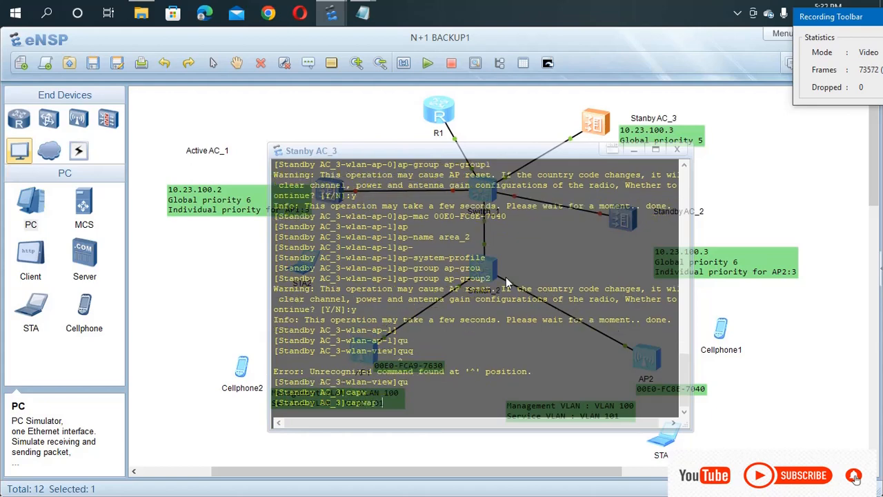
type("s")
key("Tab")
type("in")
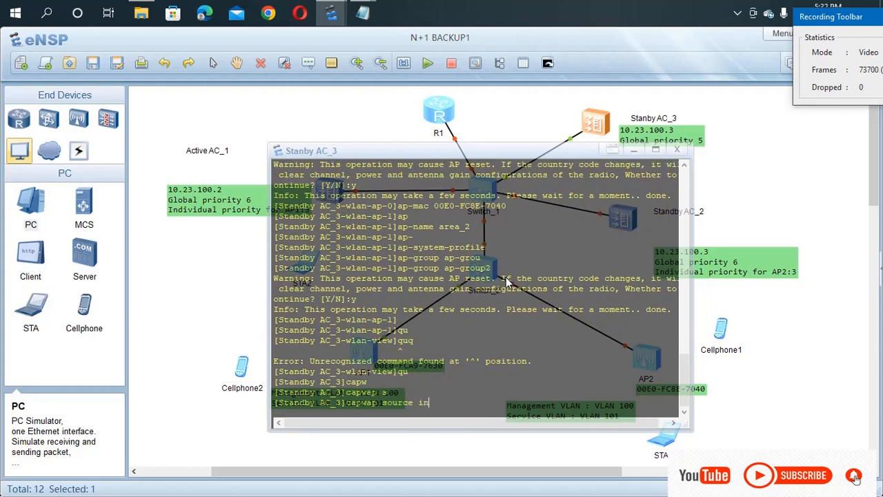
key("Tab")
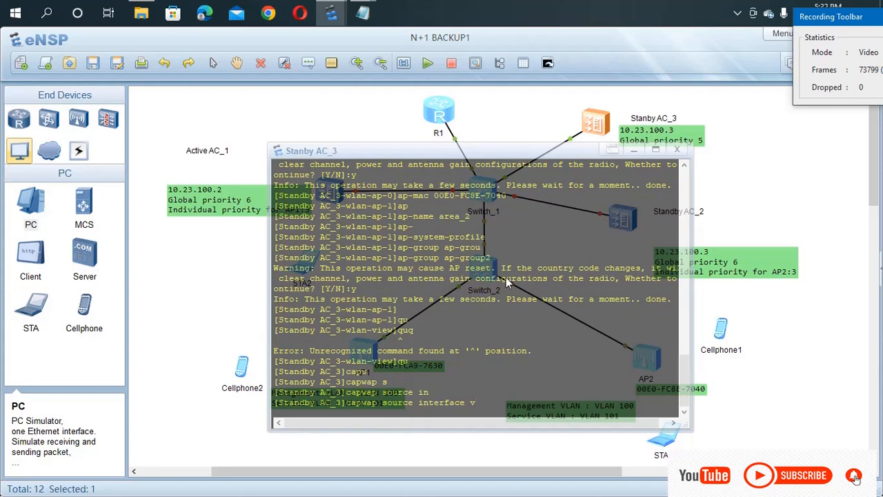
type("l")
key("Tab")
type("100")
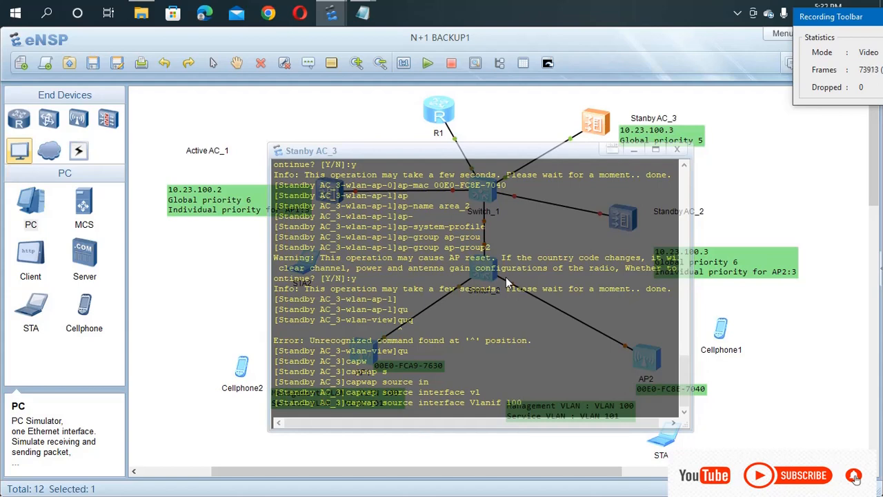
key("Return")
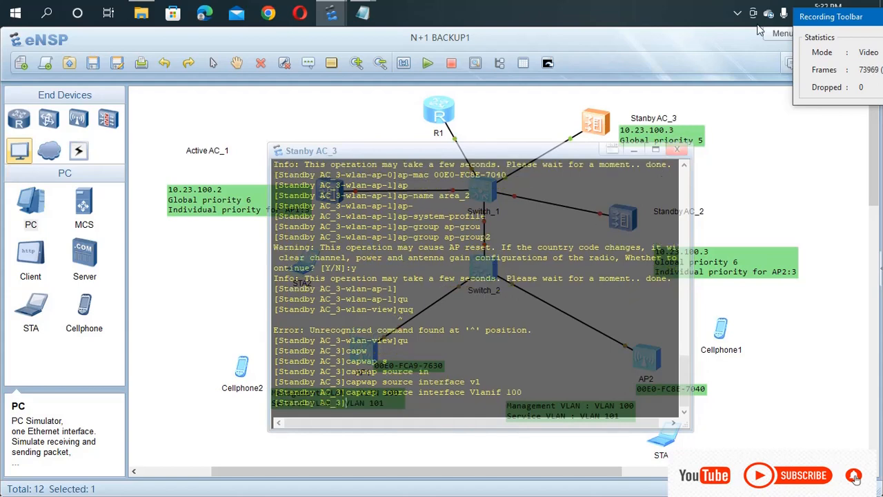
Step: Close the Standby AC_3 console window
left_click_drag(865, 20, 773, 26)
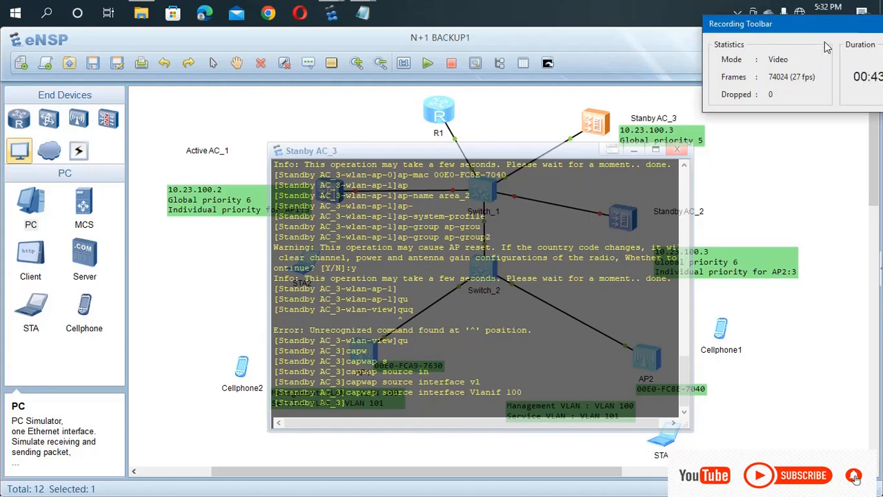
left_click_drag(841, 19, 716, 36)
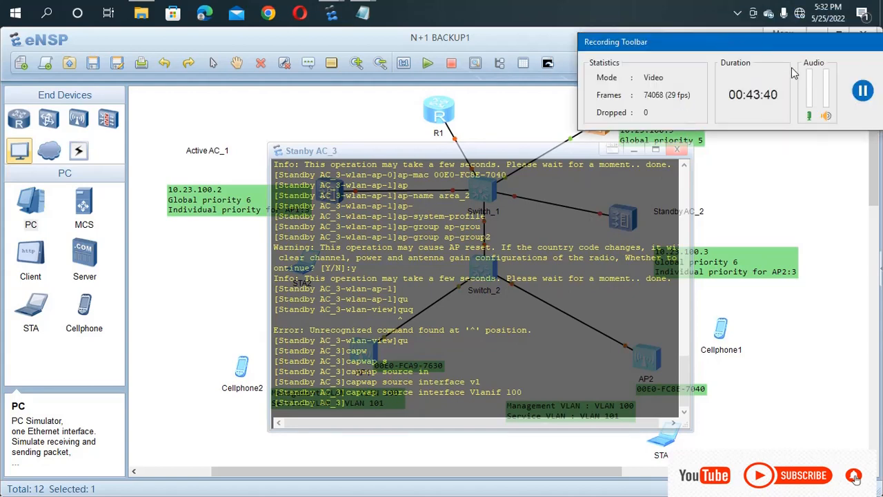
left_click(862, 88)
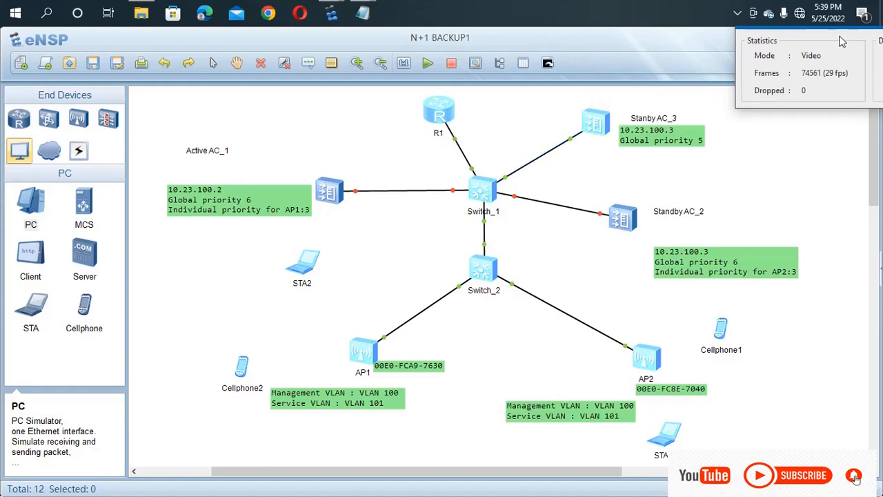
double_click(596, 122)
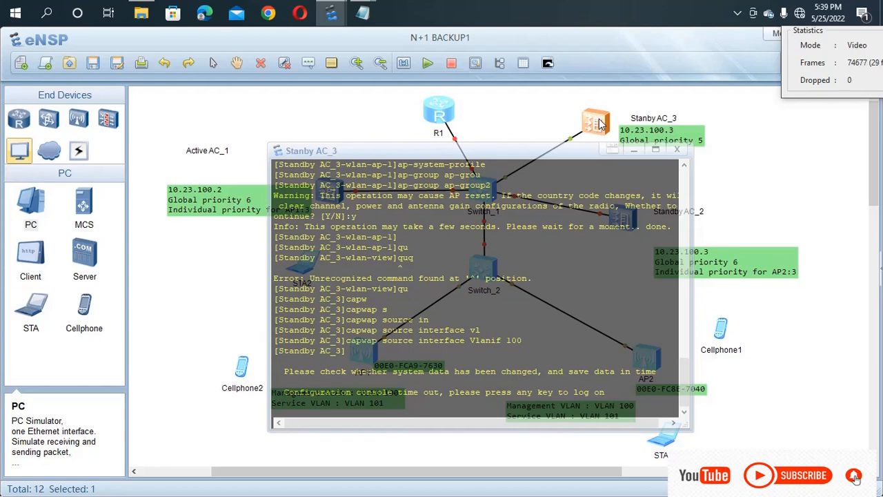
key("Return")
type("d")
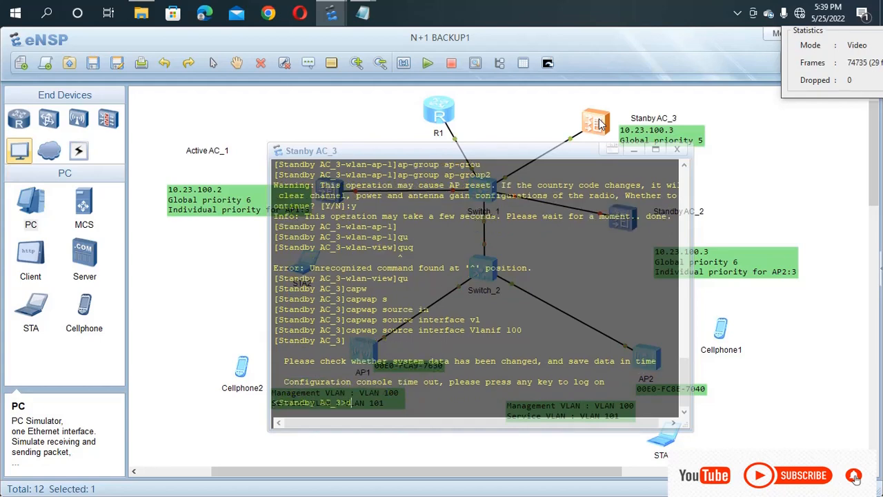
type("is ap all")
key("Return")
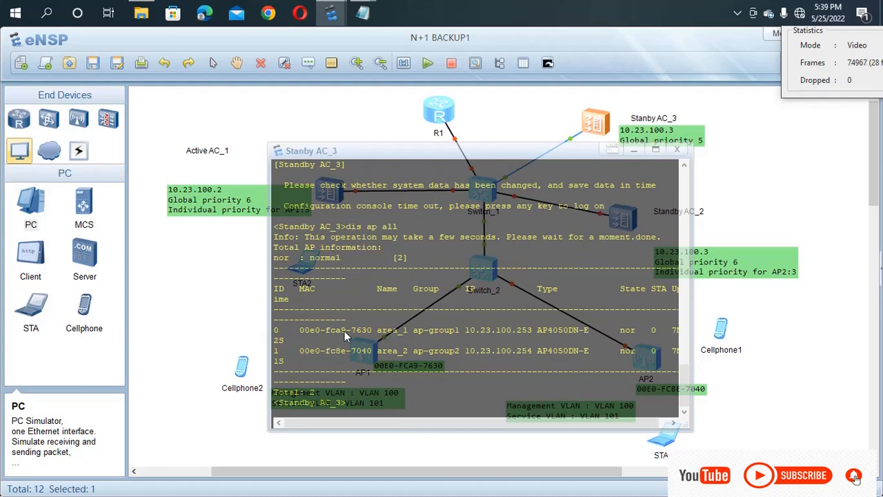
left_click_drag(414, 424, 502, 413)
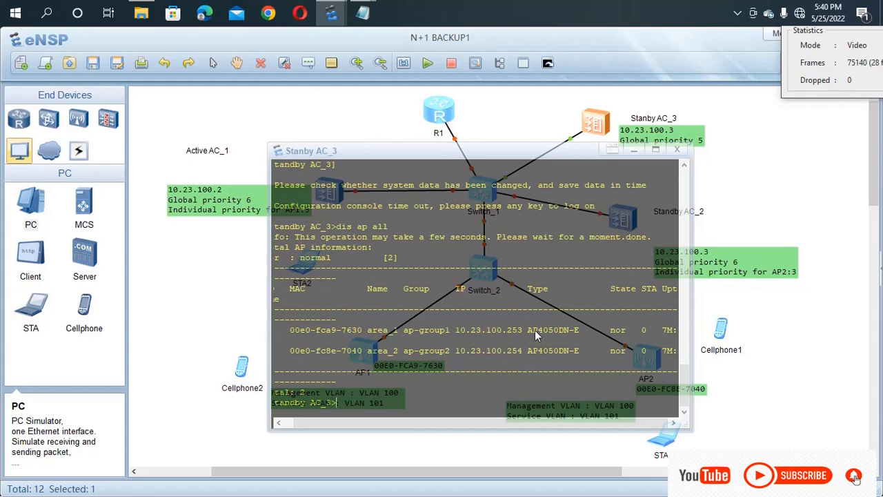
left_click_drag(526, 330, 484, 330)
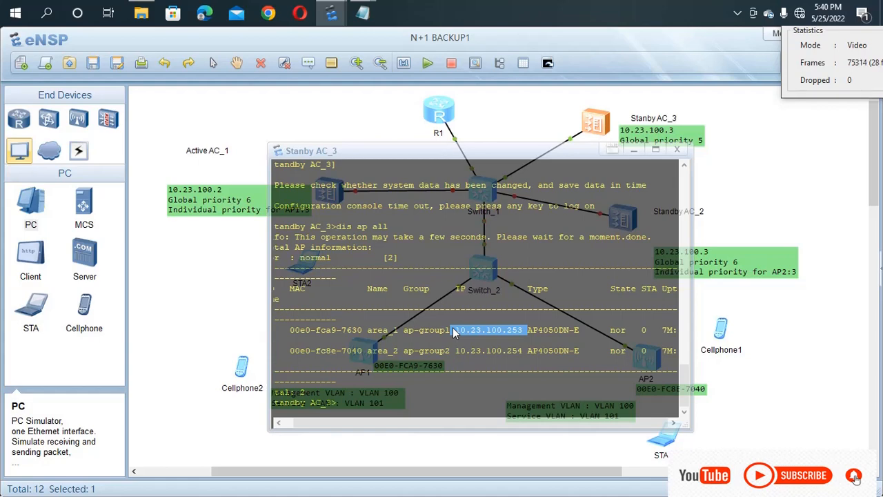
left_click_drag(524, 357, 500, 347)
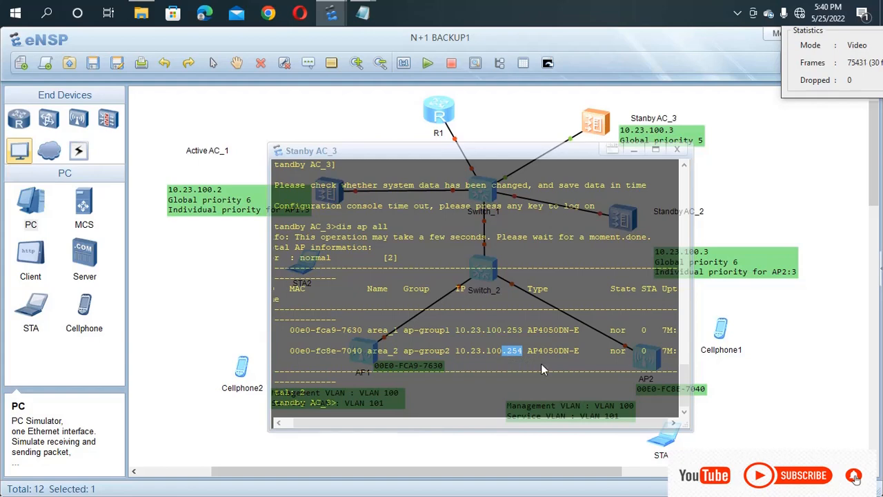
left_click_drag(630, 352, 611, 330)
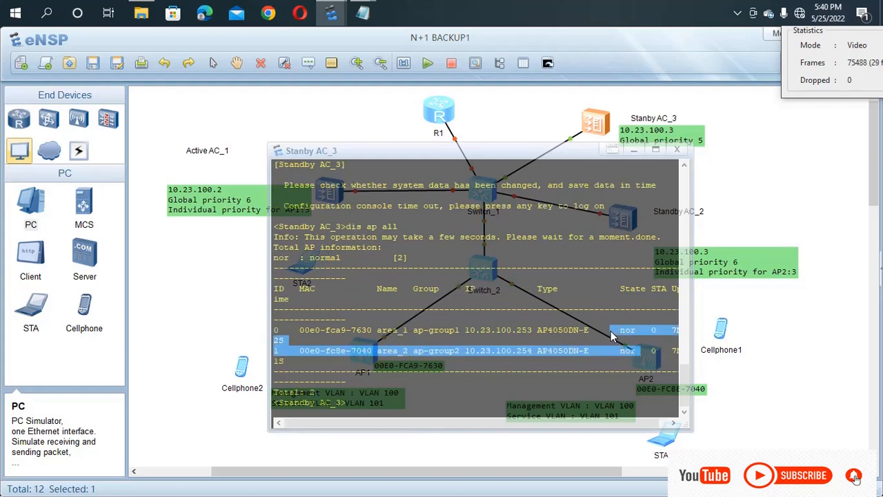
left_click(675, 424)
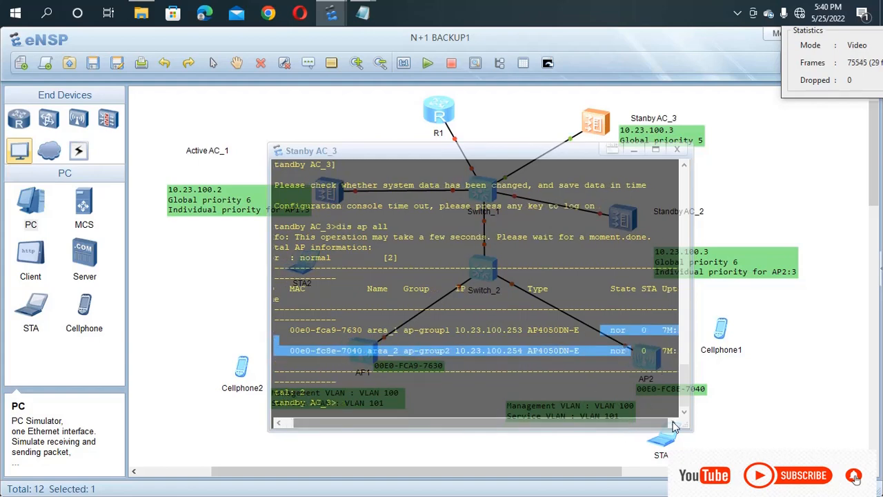
left_click(674, 350)
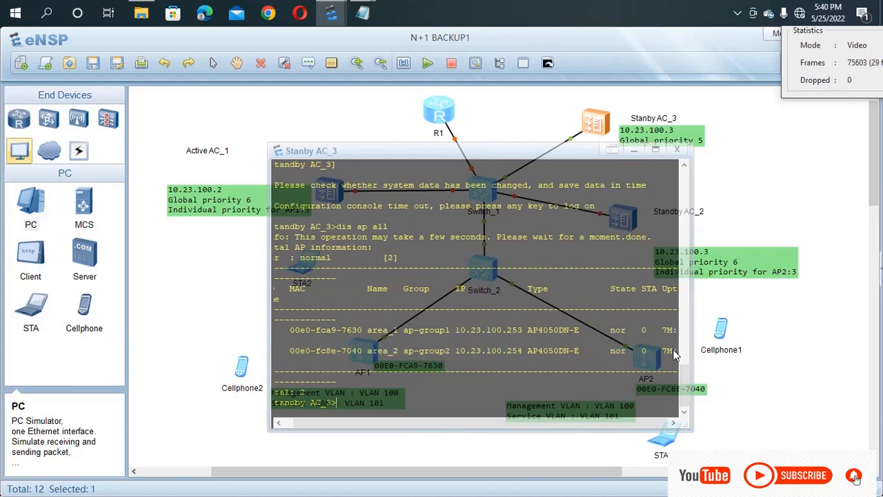
triple_click(674, 353)
left_click(671, 337)
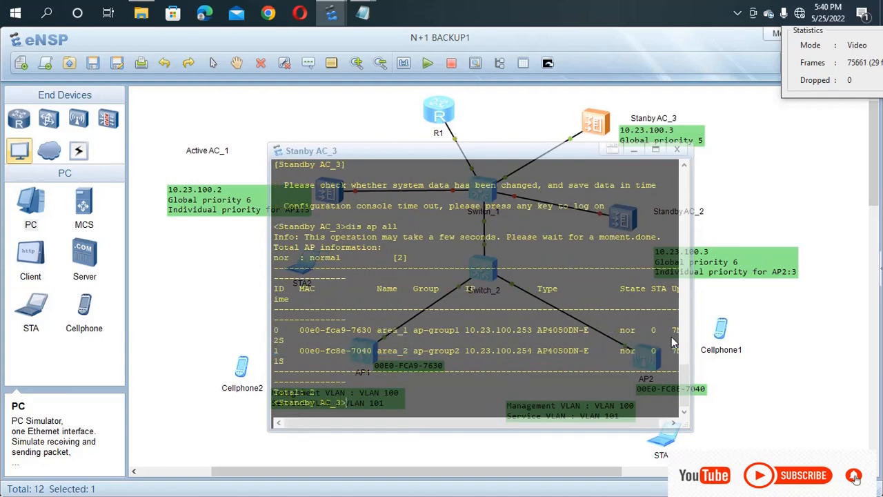
left_click_drag(601, 425, 619, 421)
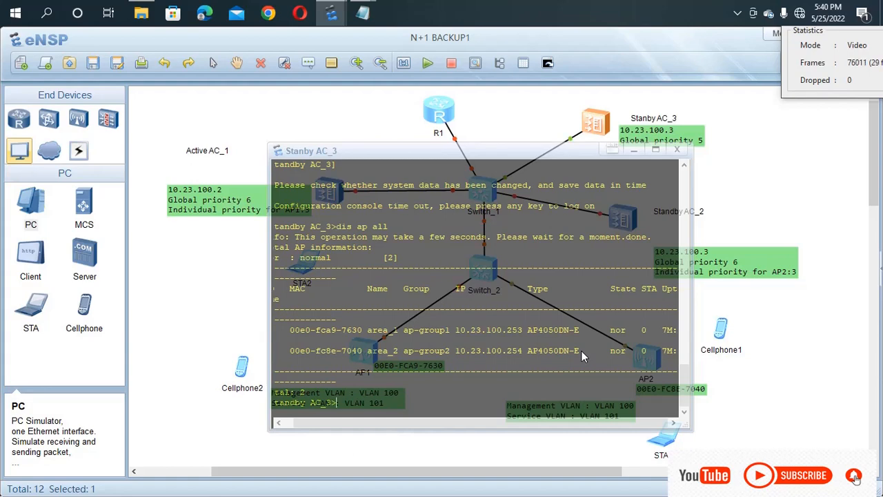
Step: Enter WLAN view and create security profile wlan-net, adding the missing name keyword
type("sys")
key("Return")
type("v")
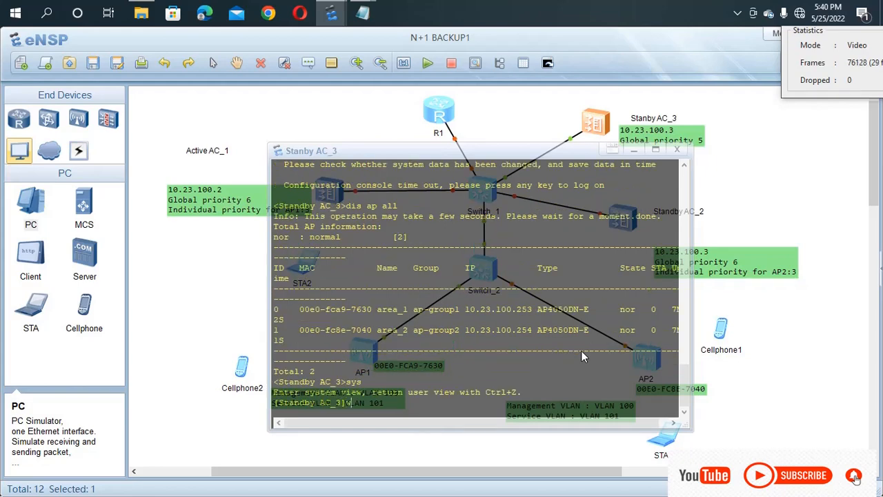
type("lan")
key("Return")
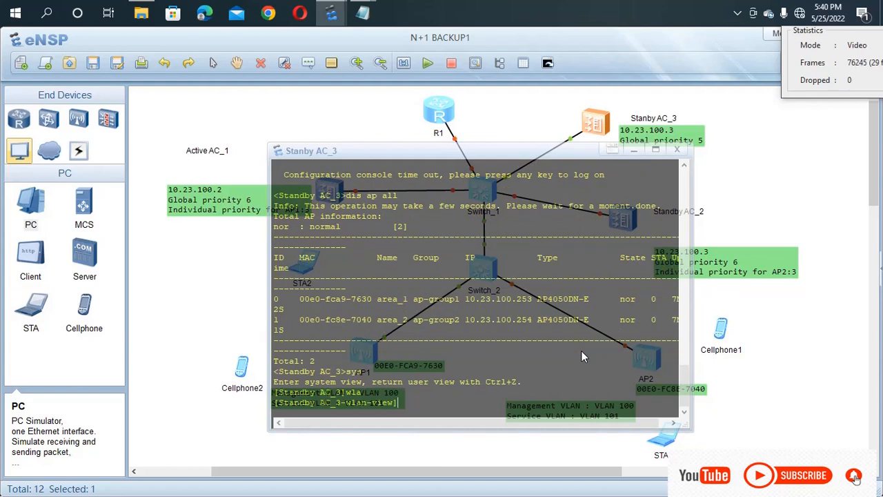
type("se")
key("Tab")
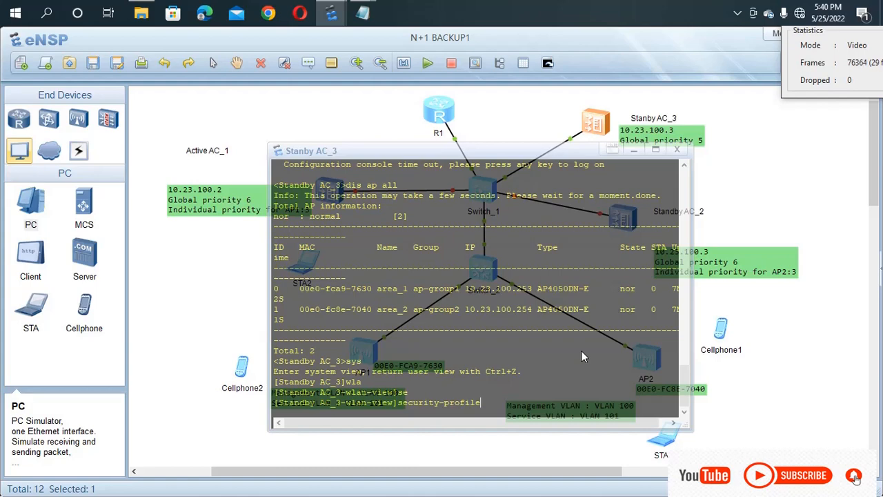
type("wlan-net")
key("Return")
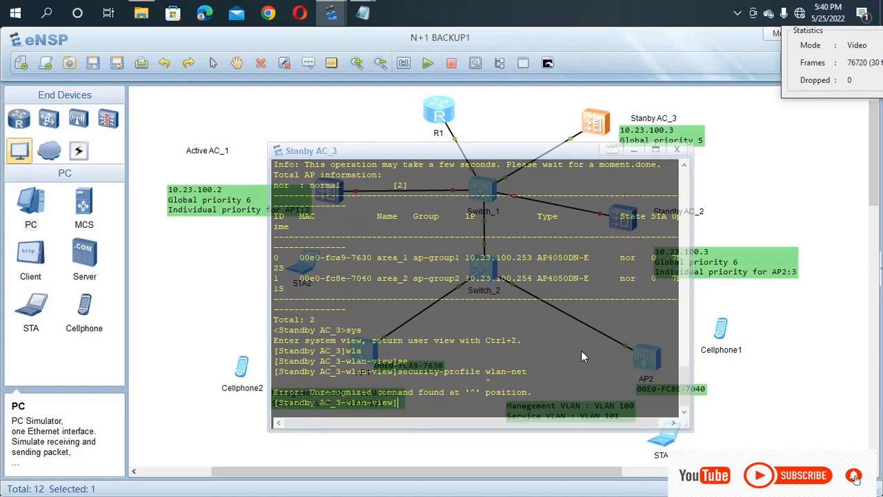
key("Up")
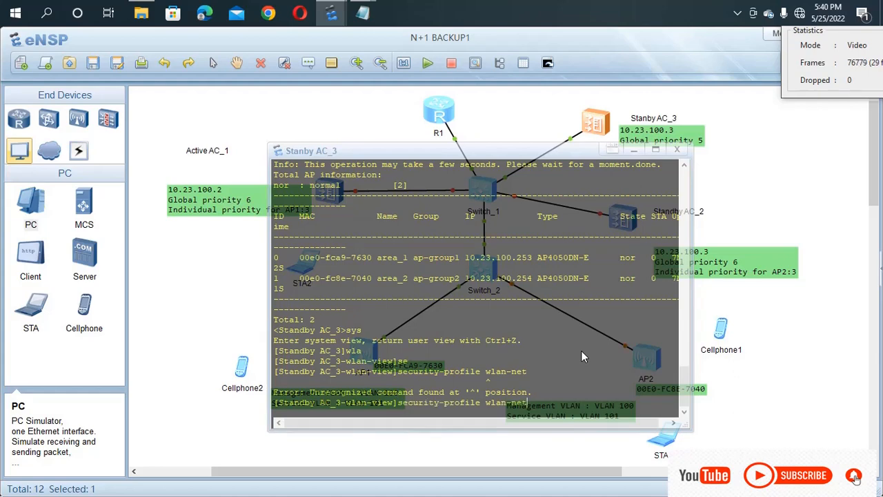
key("Left")
key("Left")
key("Left")
key("Left")
key("Left")
key("Left")
type("name")
key("Return")
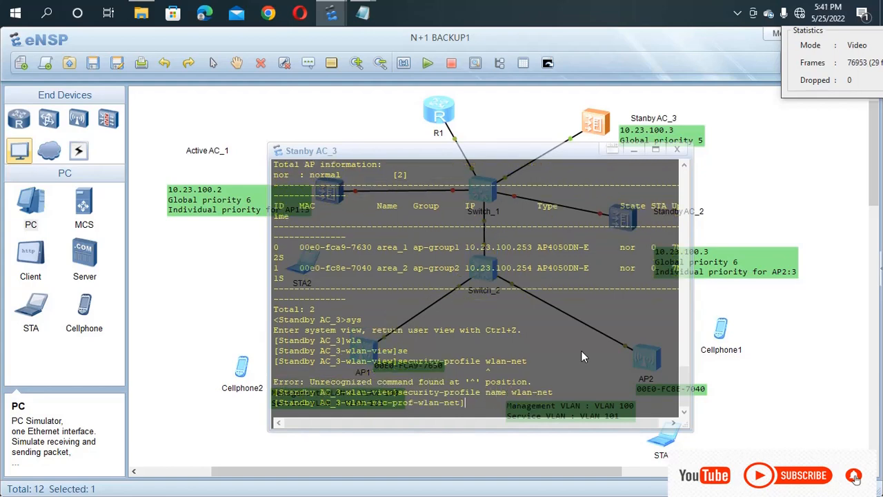
Step: Set wlan-net security to WPA-WPA2 PSK with the pass-phrase and AES encryption
type("se")
key("Tab")
type("wpa")
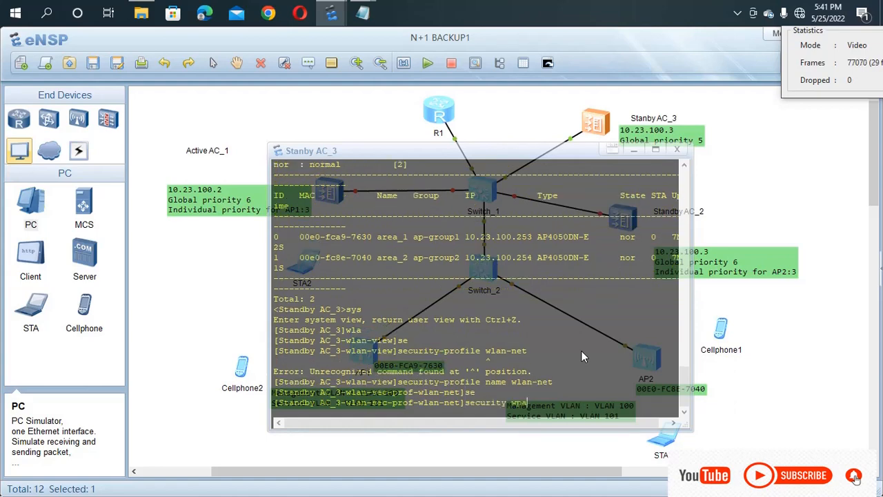
key("Tab")
key("Tab")
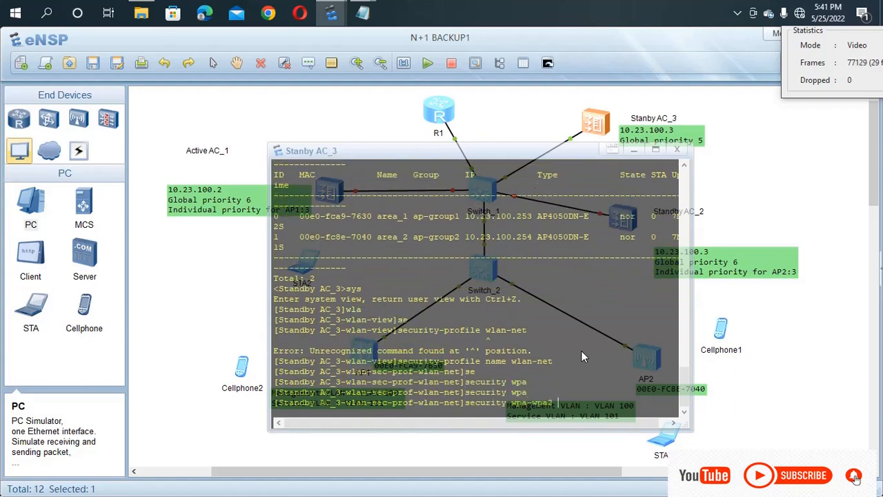
type("wl")
key("Tab")
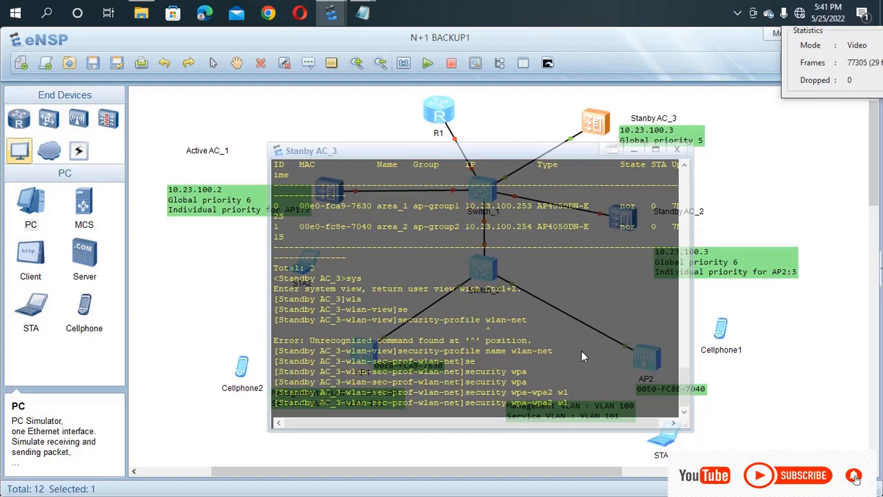
key("BackSpace")
key("BackSpace")
key("BackSpace")
type("p")
key("Tab")
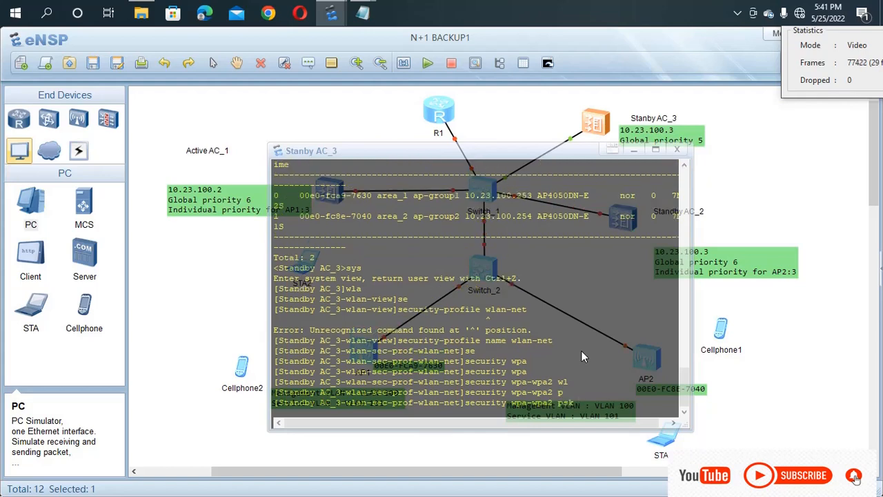
type("p")
key("Tab")
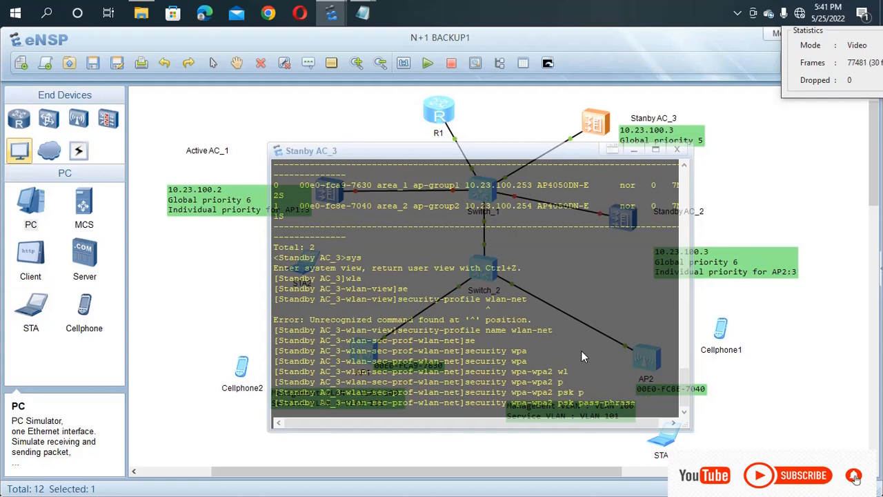
type("a1234567 ")
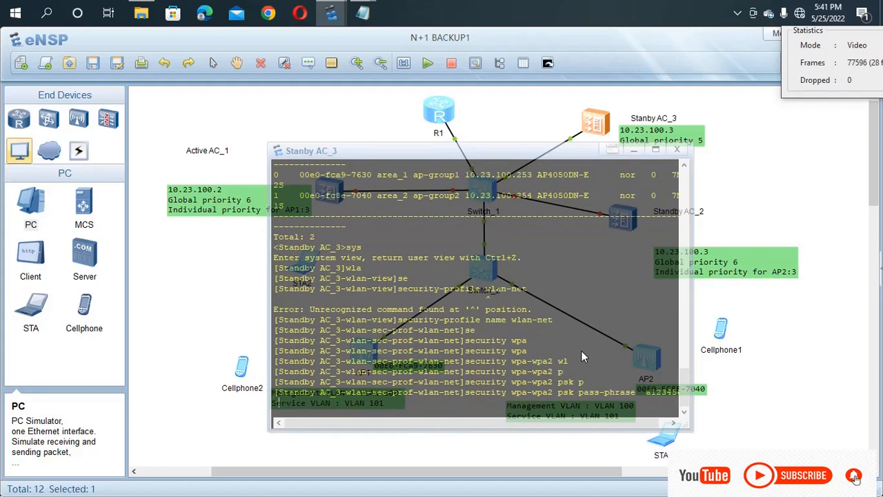
type("ae")
key("Tab")
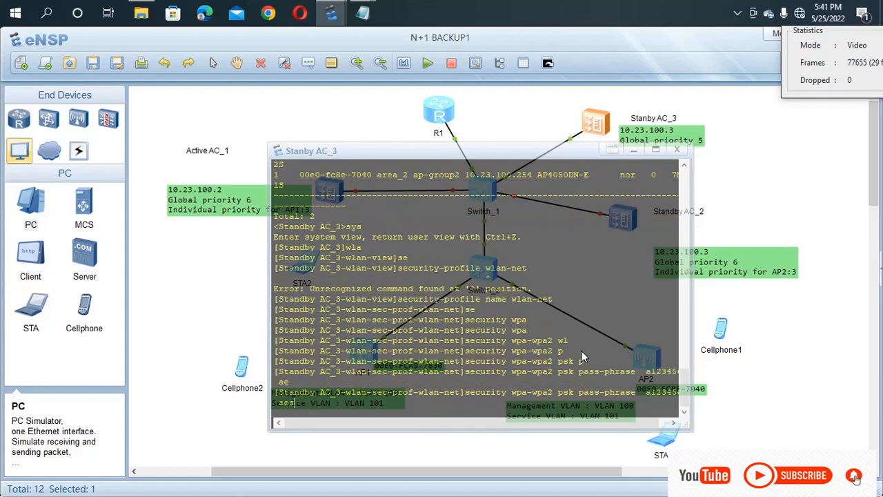
key("Return")
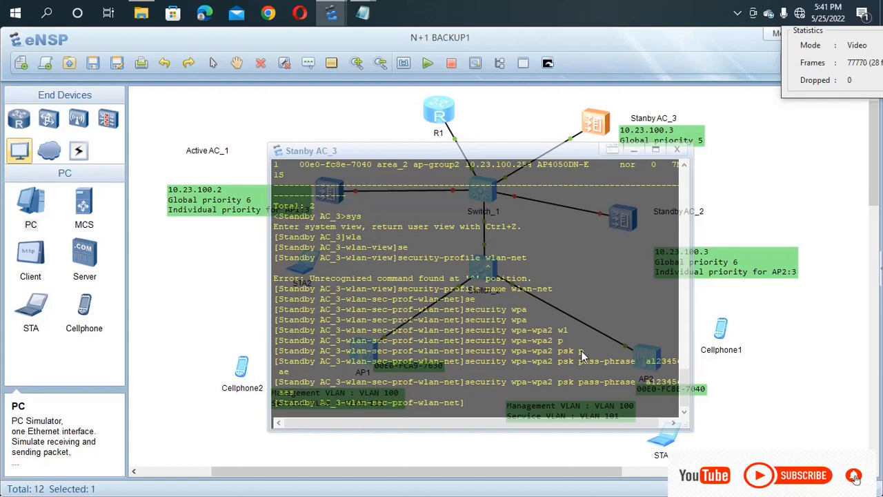
Step: Create security profile wlan-net1 with the same WPA-WPA2 PSK AES settings, then quit
key("Up")
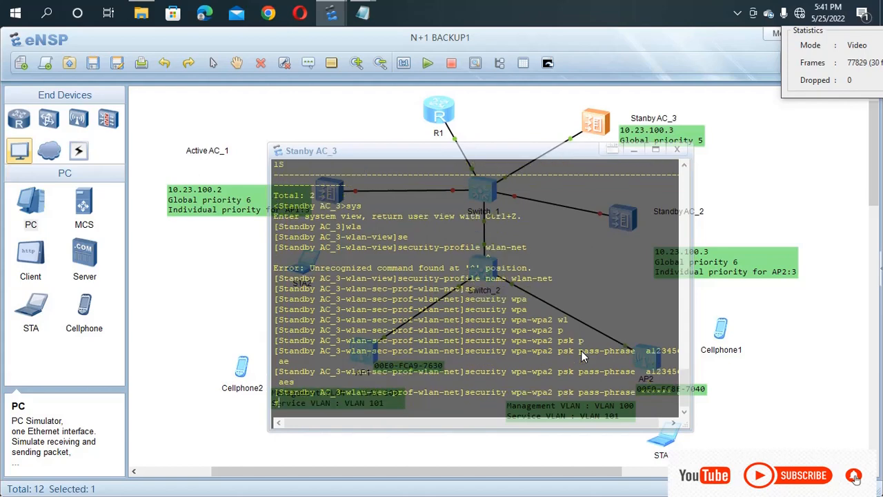
key("Up")
key("Up")
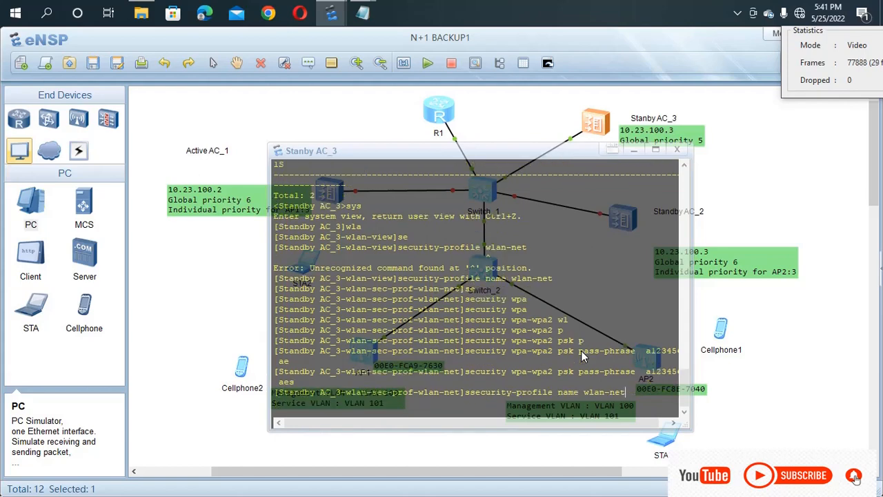
type("1")
key("Return")
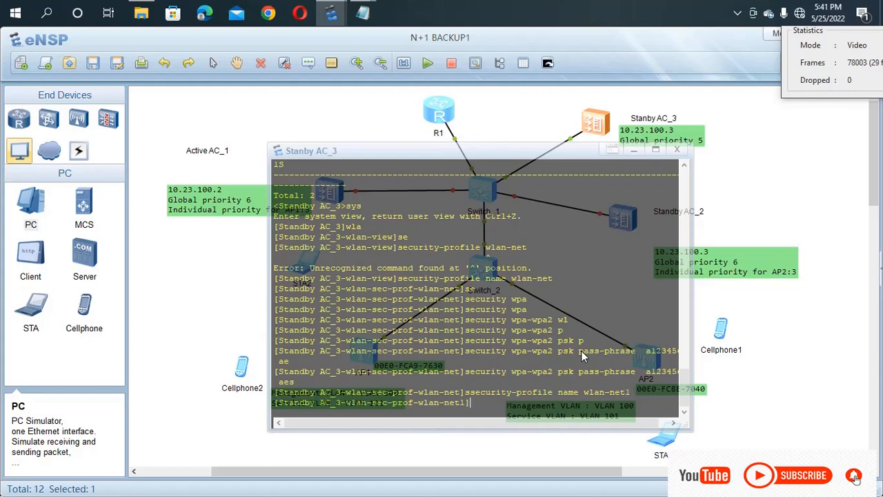
type("se")
key("Tab")
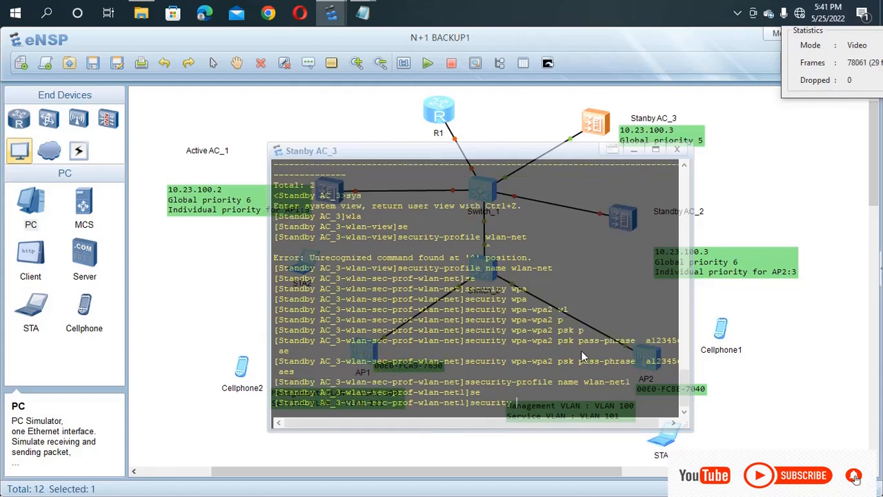
type("wp")
key("Tab")
key("Tab")
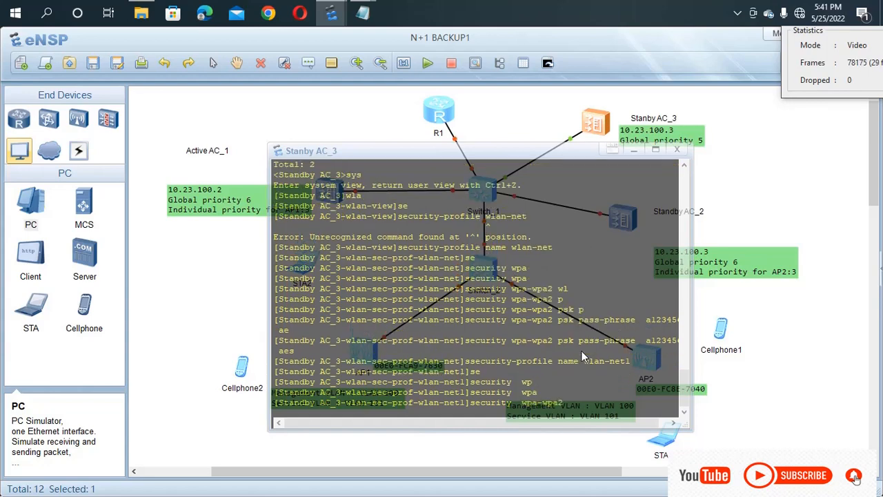
type("p")
key("Tab")
type("p")
key("Tab")
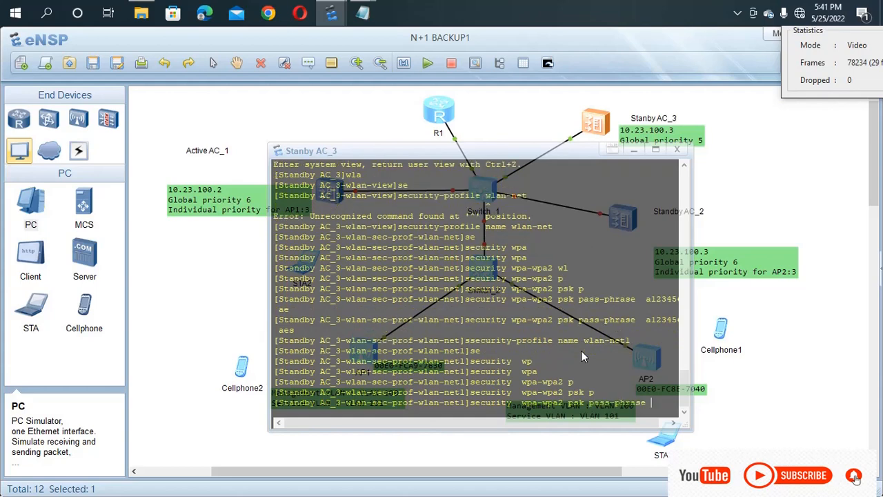
type("a12345")
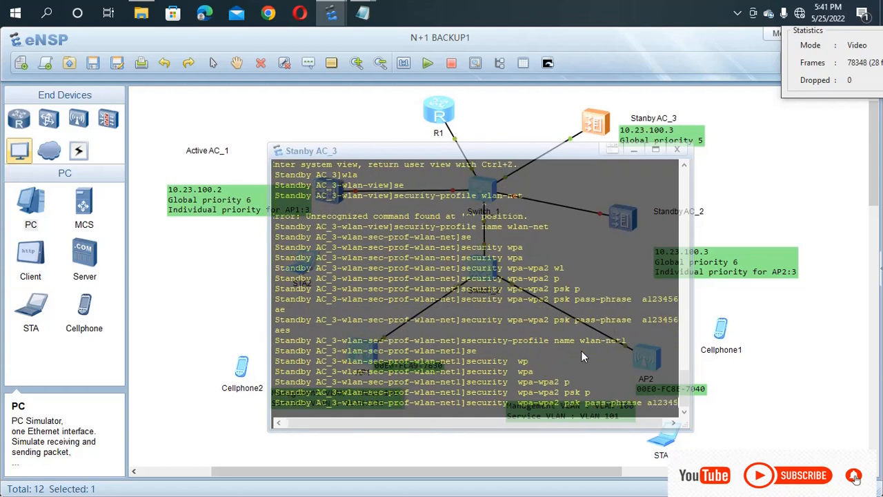
type("67 a")
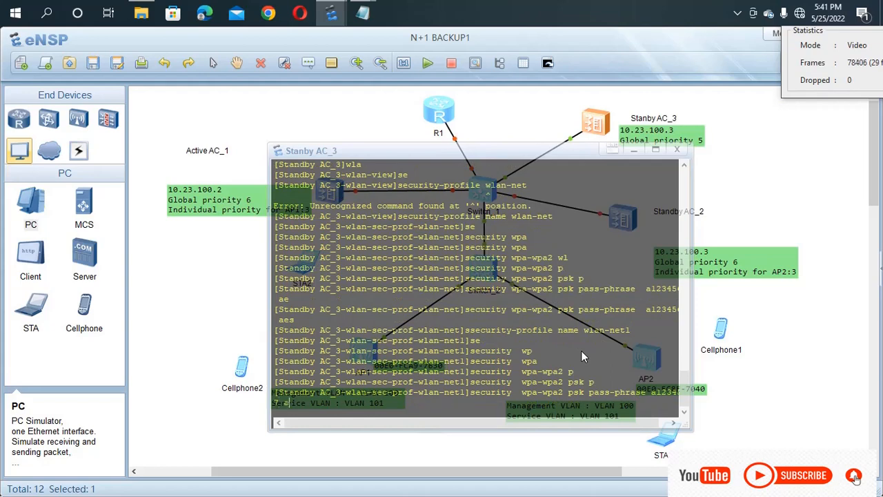
key("Tab")
key("Return")
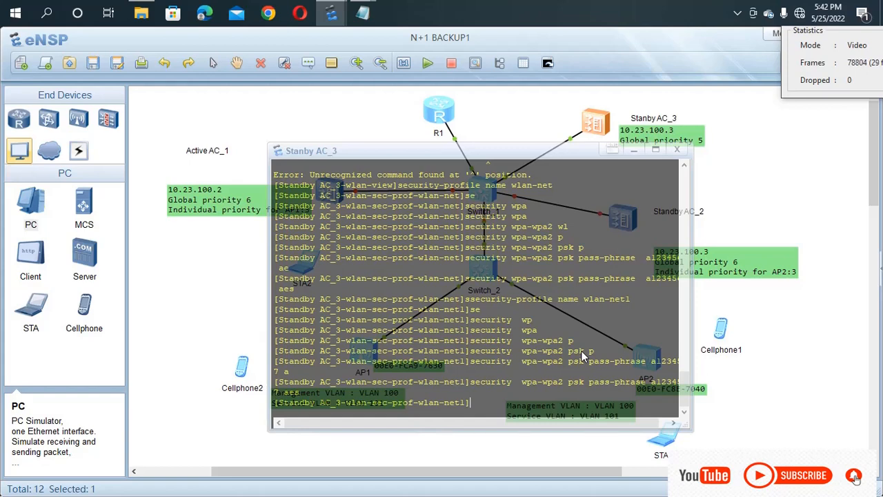
type("qu")
key("Return")
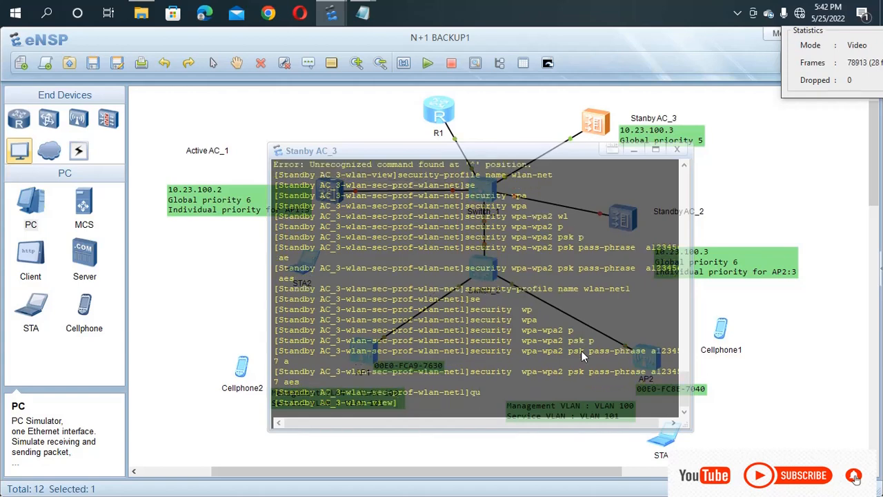
Step: Enter SSID profile wlan-net on AC_3 and set its SSID to SMARTNET254
type("ss")
key("Tab")
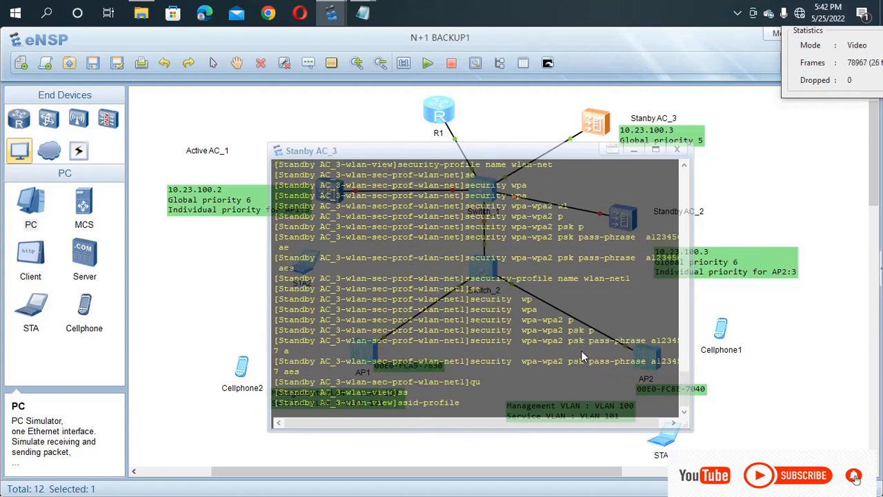
type("na")
key("Tab")
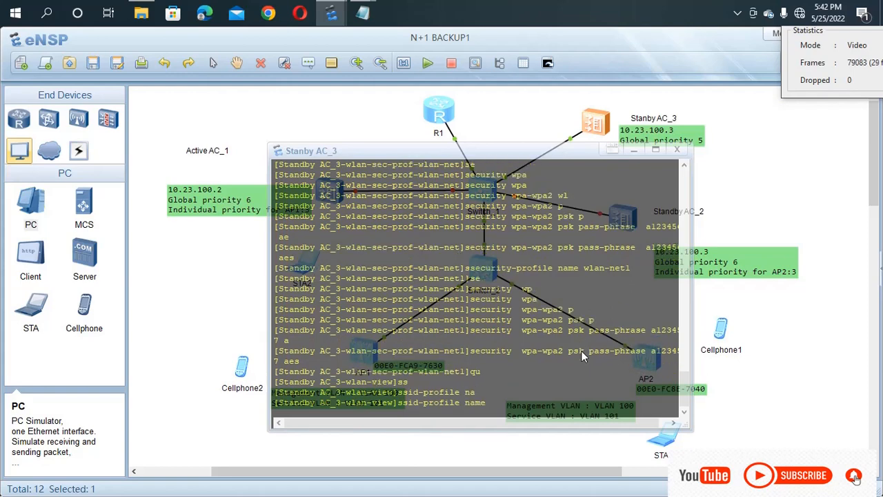
type("wlan-net")
key("Return")
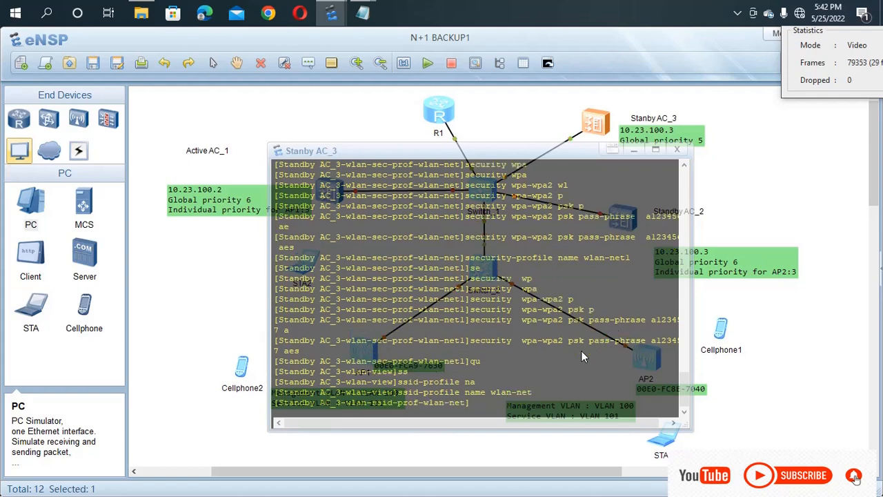
type("ss")
key("Tab")
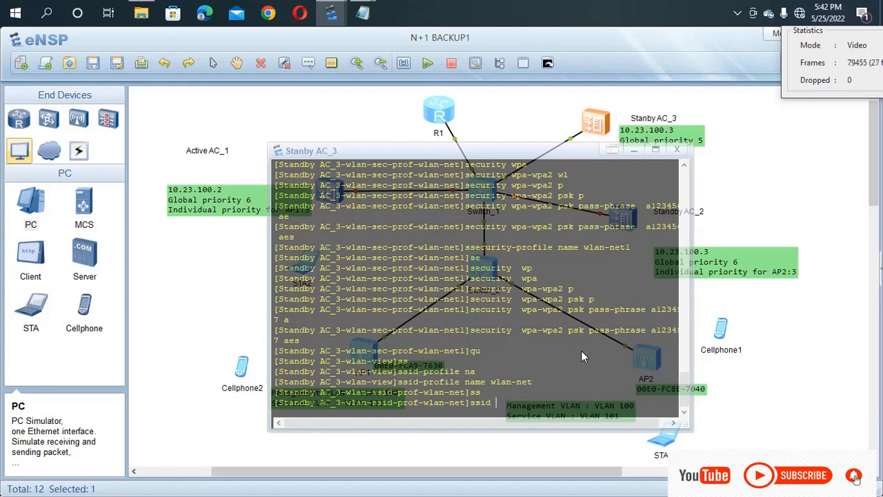
type("SM")
type("ARTNET254")
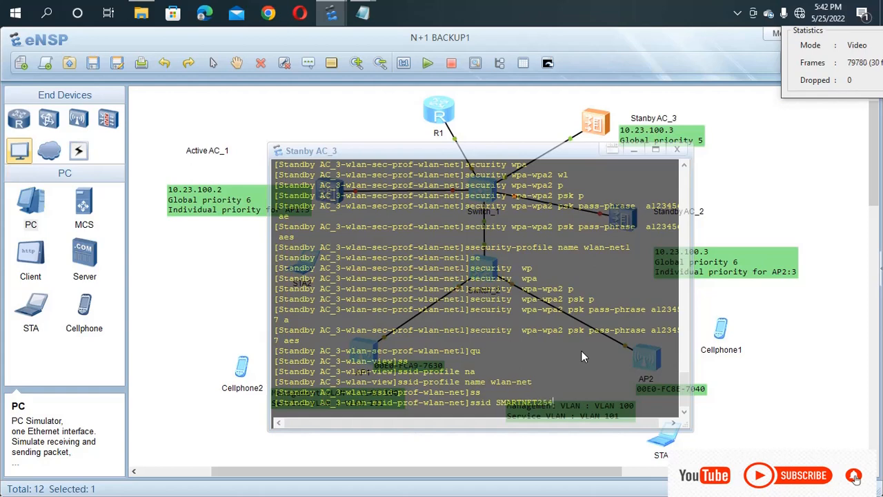
key("Return")
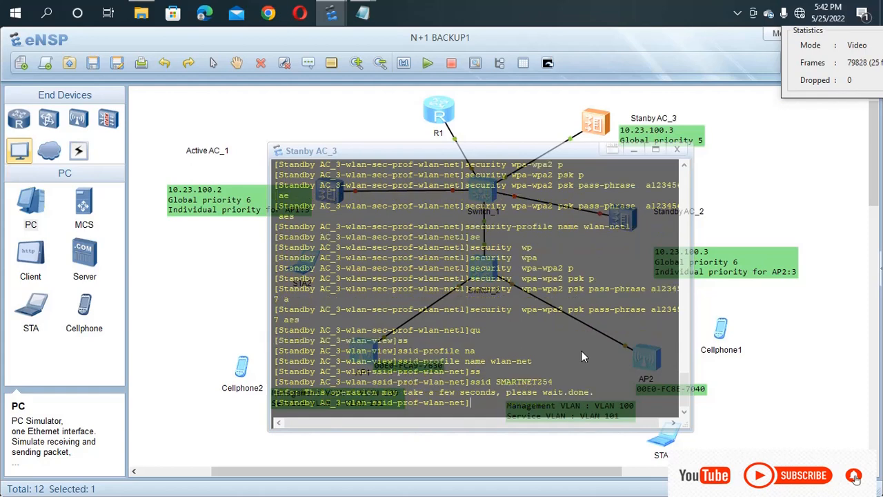
Step: Create SSID profile wlan-net1 with SSID AKAL-WIFI and return to WLAN view
type("ssid-profile name wlan-net")
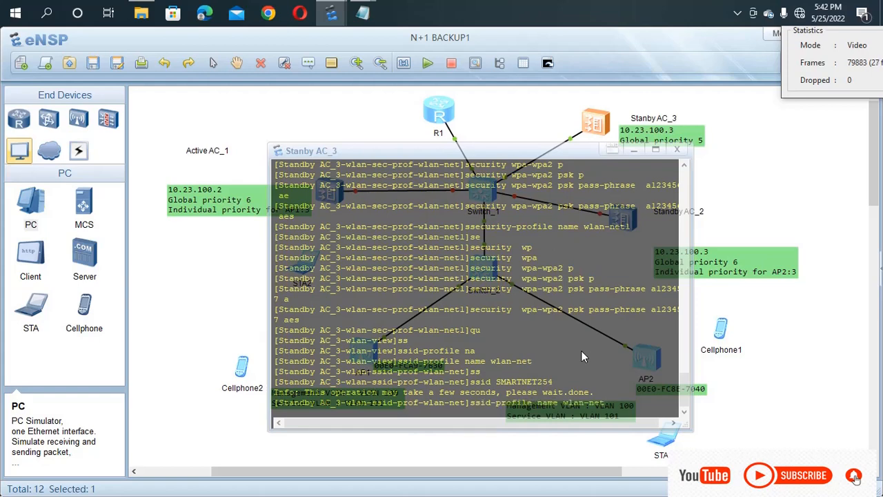
type("1")
key("Return")
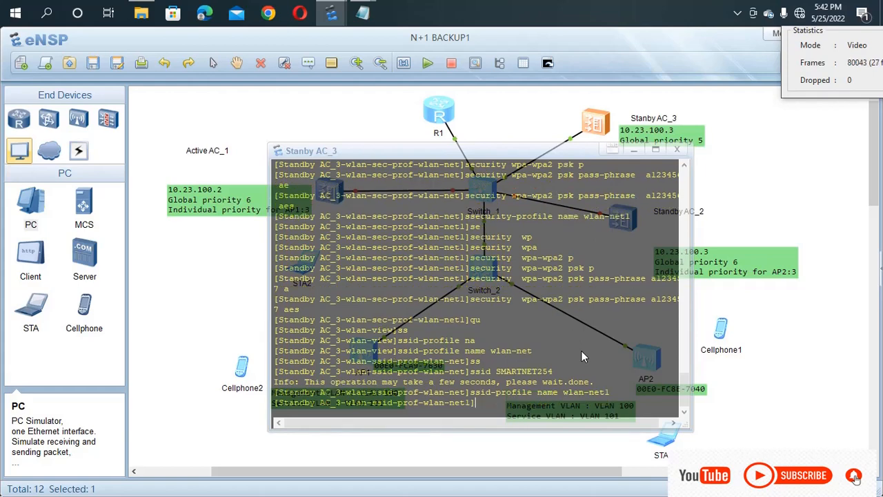
key("Up")
key("BackSpace")
key("BackSpace")
key("BackSpace")
key("BackSpace")
key("BackSpace")
key("BackSpace")
key("BackSpace")
key("BackSpace")
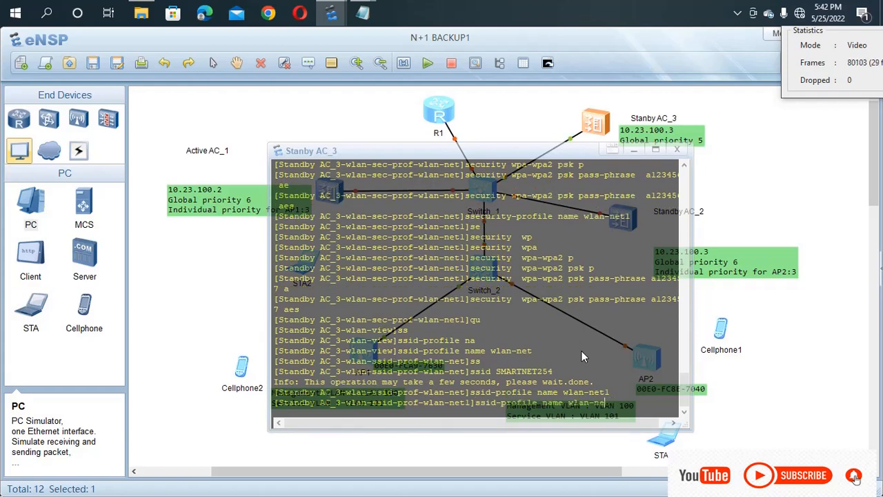
key("BackSpace")
key("BackSpace")
key("BackSpace")
key("BackSpace")
key("BackSpace")
key("BackSpace")
key("BackSpace")
key("BackSpace")
key("BackSpace")
key("BackSpace")
key("BackSpace")
key("BackSpace")
key("BackSpace")
key("BackSpace")
key("BackSpace")
key("BackSpace")
key("BackSpace")
key("BackSpace")
key("BackSpace")
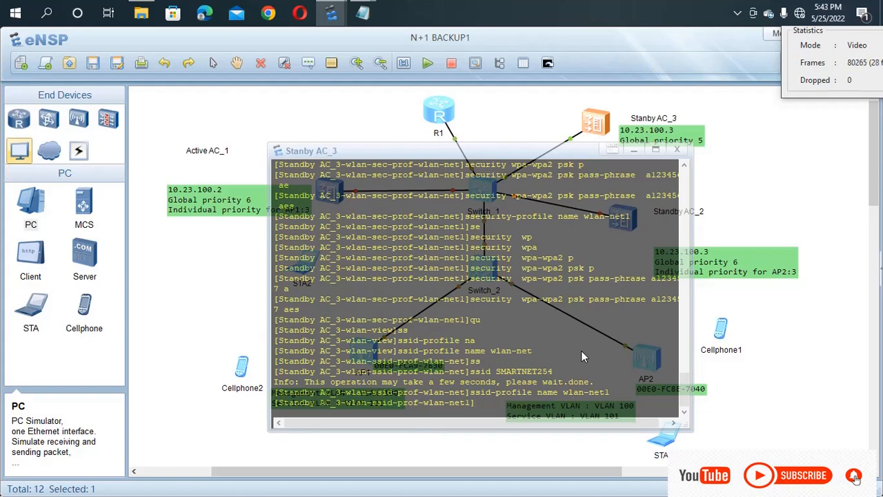
type("ss")
key("Tab")
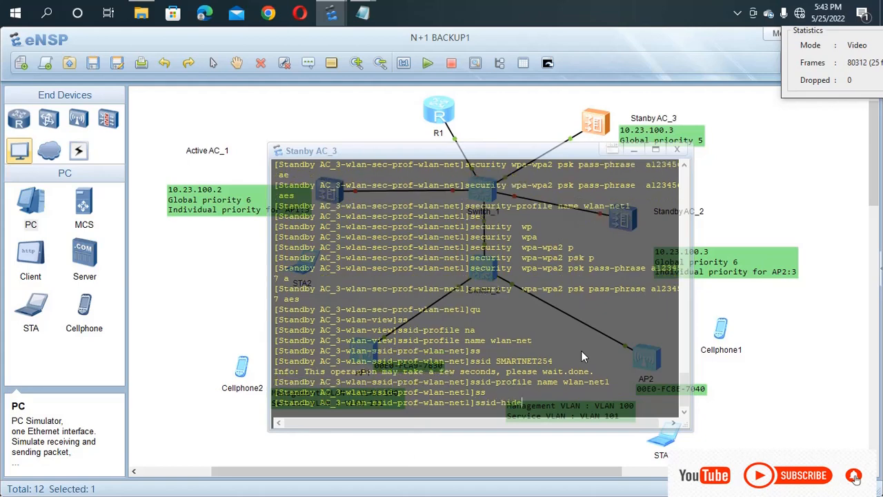
key("Tab")
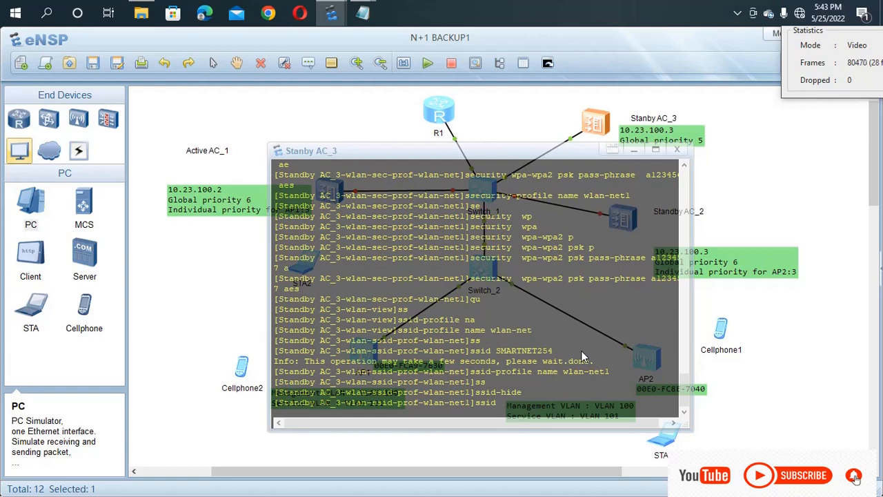
type("AKALA")
key("BackSpace")
type("-WIFI")
key("Return")
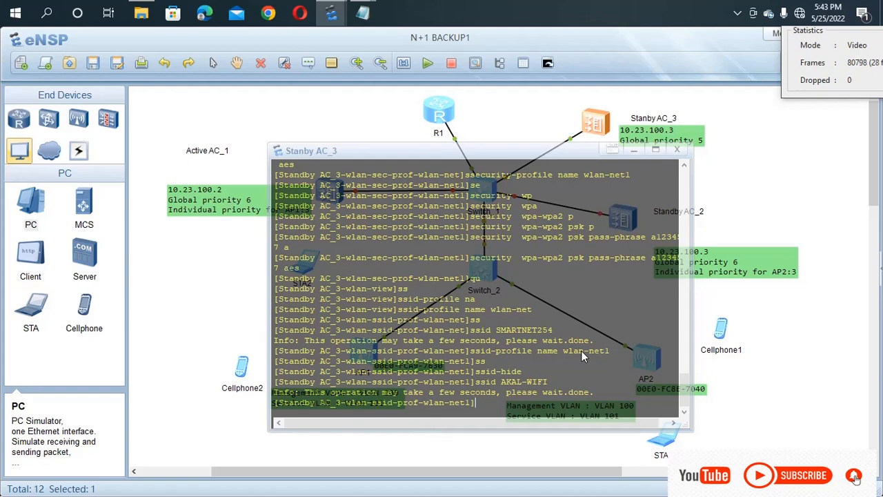
type("qu")
key("Return")
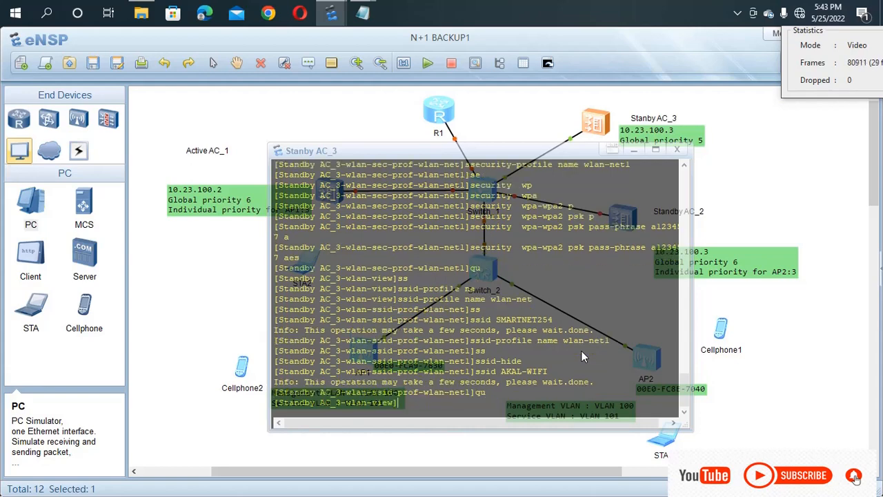
Step: Create the VAP profile wlan-net on AC_3
type("v")
key("Tab")
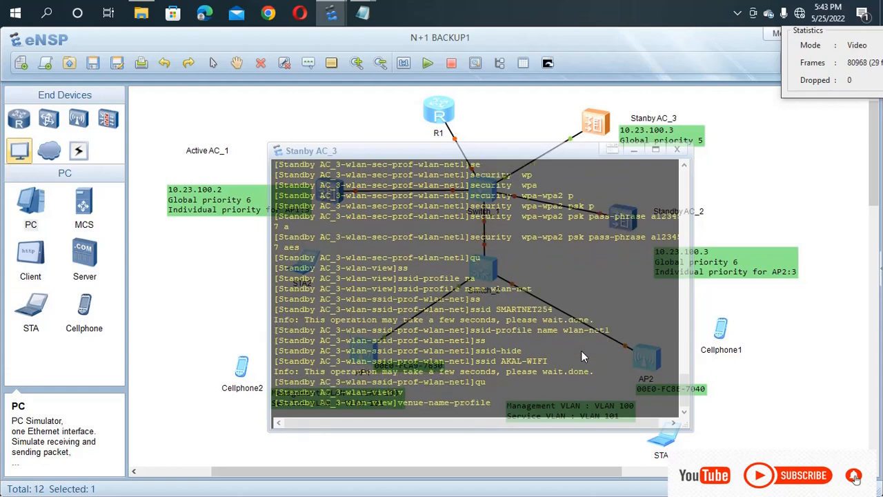
key("BackSpace")
key("BackSpace")
key("BackSpace")
key("BackSpace")
key("BackSpace")
key("BackSpace")
key("BackSpace")
key("BackSpace")
key("BackSpace")
key("BackSpace")
key("BackSpace")
key("BackSpace")
key("BackSpace")
key("BackSpace")
key("BackSpace")
key("BackSpace")
key("BackSpace")
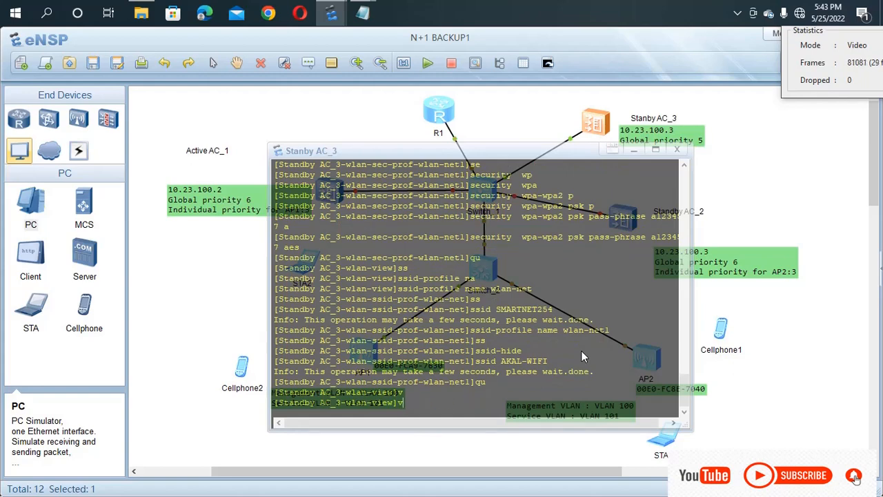
type("AP")
key("Tab")
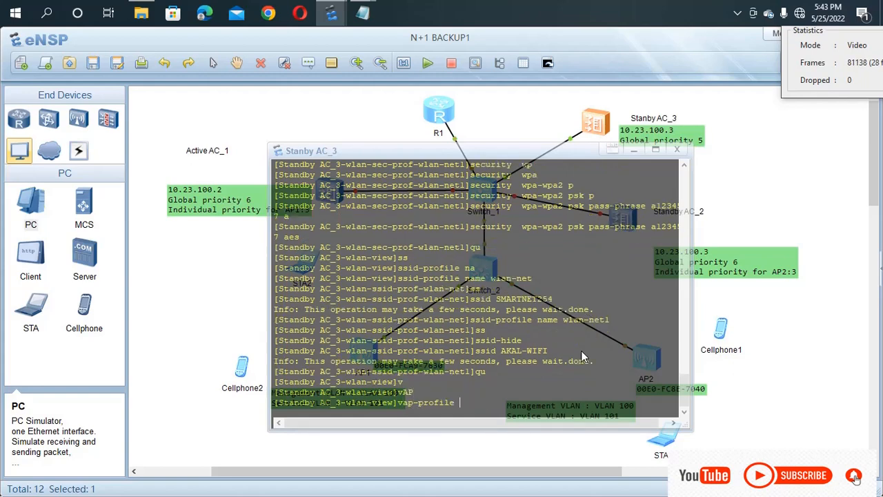
type("na")
key("Tab")
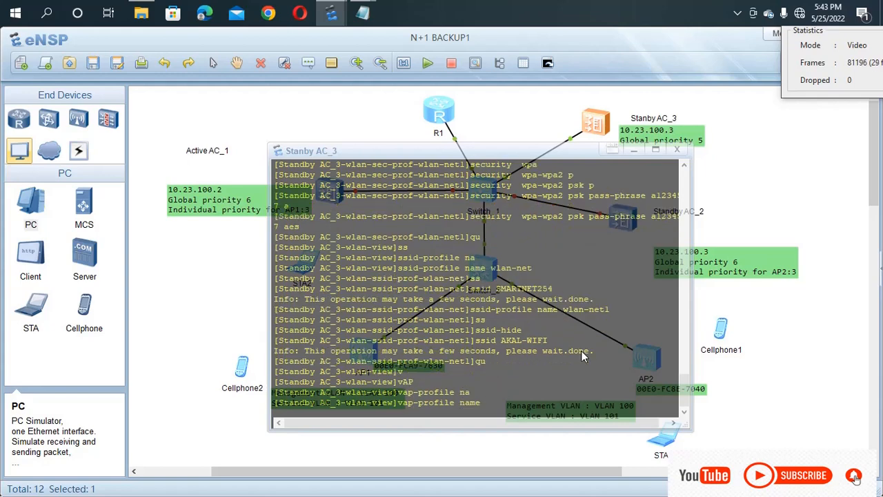
type("wlan-net")
key("Return")
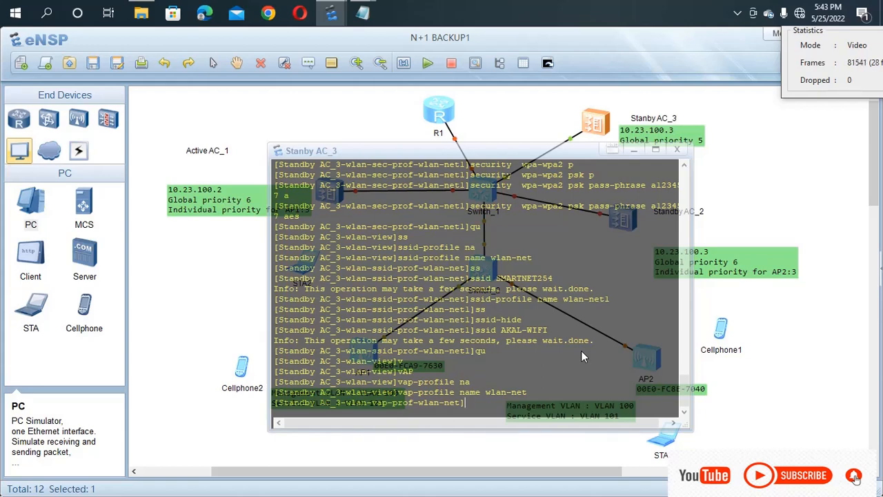
Step: Set the wlan-net VAP forwarding mode to direct-forward
type("f")
key("Tab")
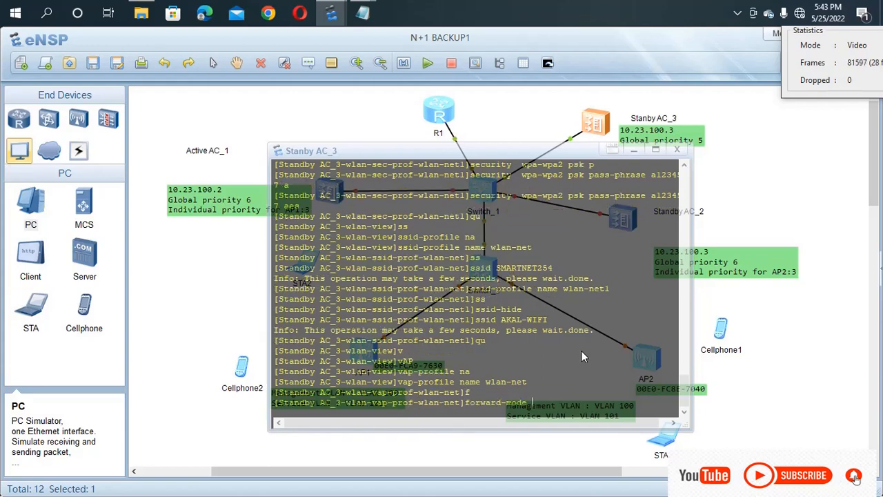
type("d")
key("Tab")
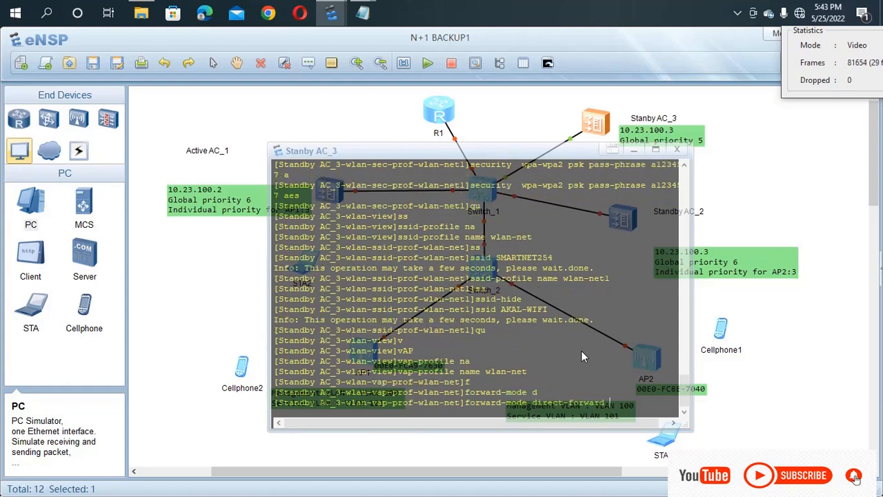
key("Return")
Step: Set the VAP service VLAN to 101
type("sers")
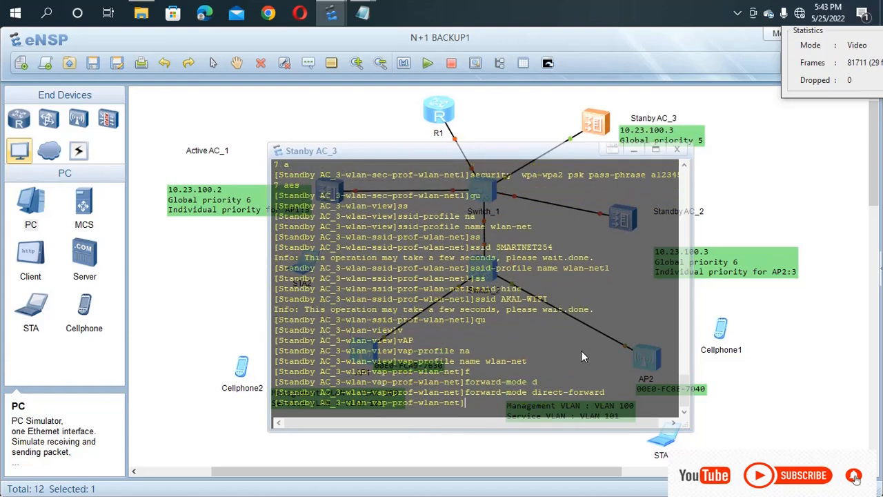
key("Tab")
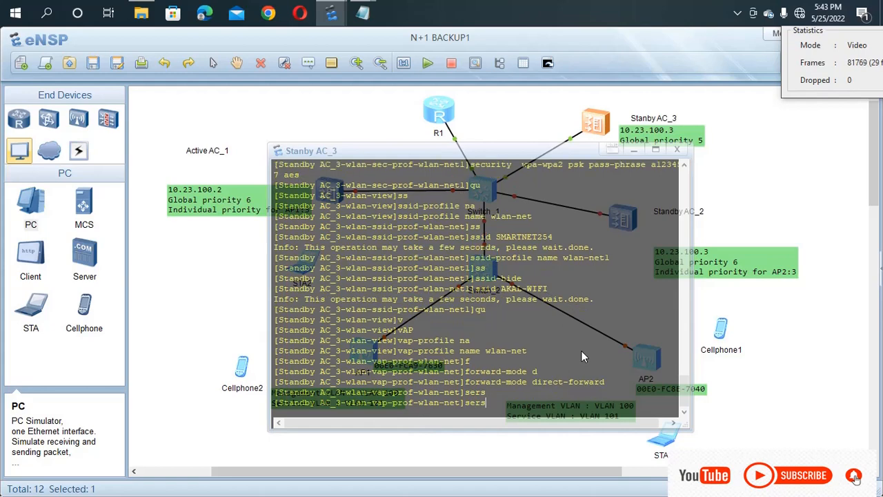
key("BackSpace")
key("Tab")
key("Tab")
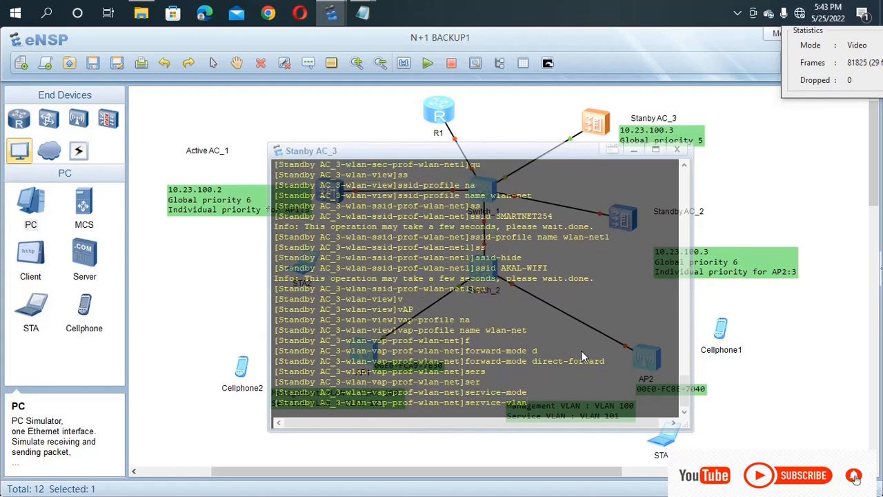
type("v")
key("Tab")
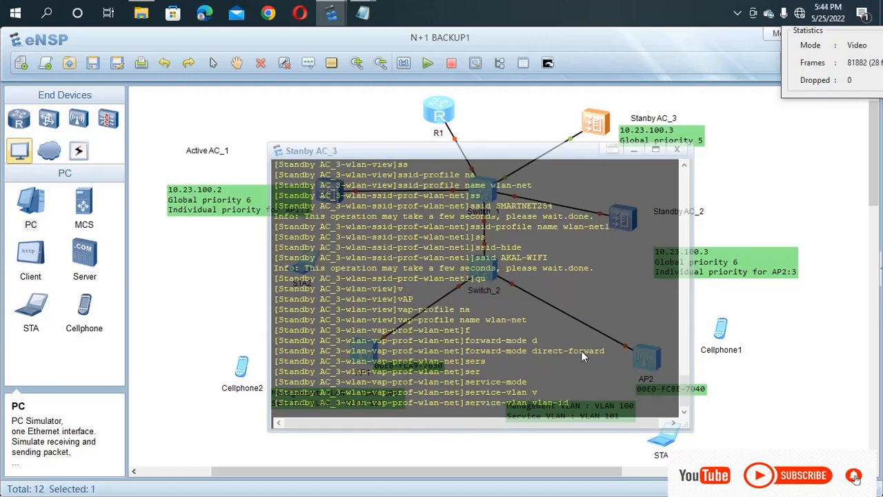
type("101")
key("Return")
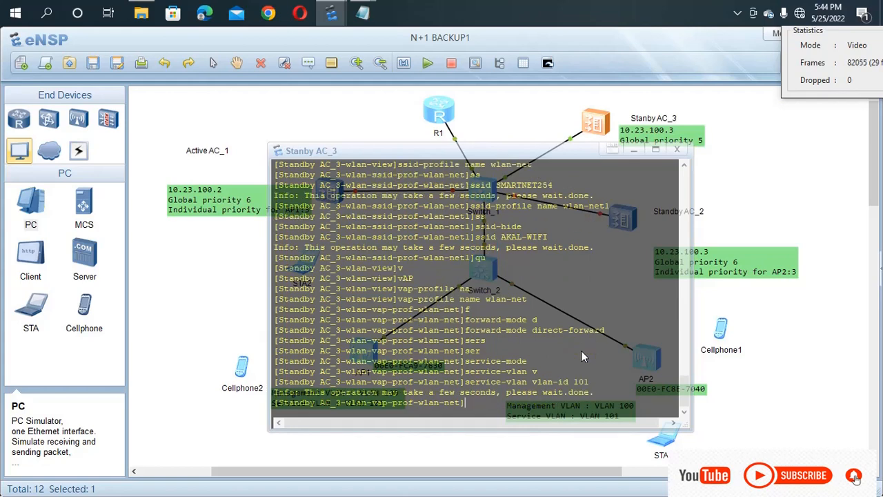
Step: Bind SSID profile wlan-net to the VAP profile
type("ss")
key("Tab")
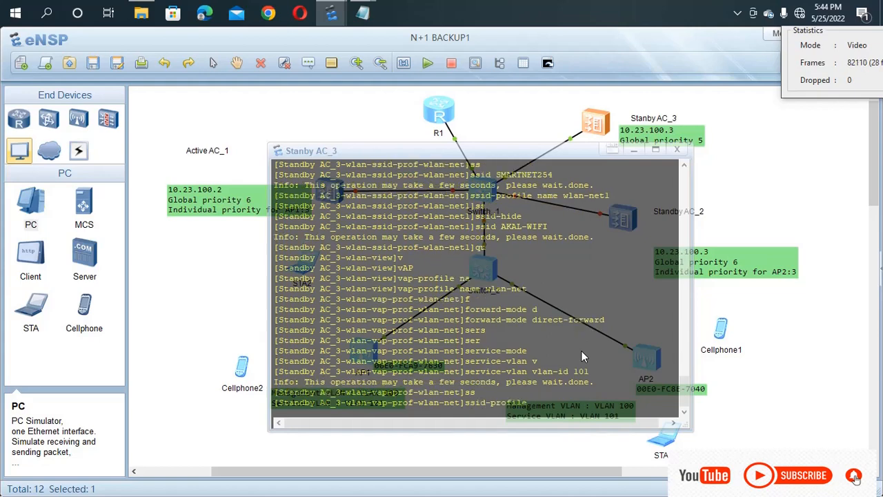
type("wlan-net")
key("Return")
Step: Bind security profile wlan-net to the VAP, correcting the 'profiler' typo
type("se")
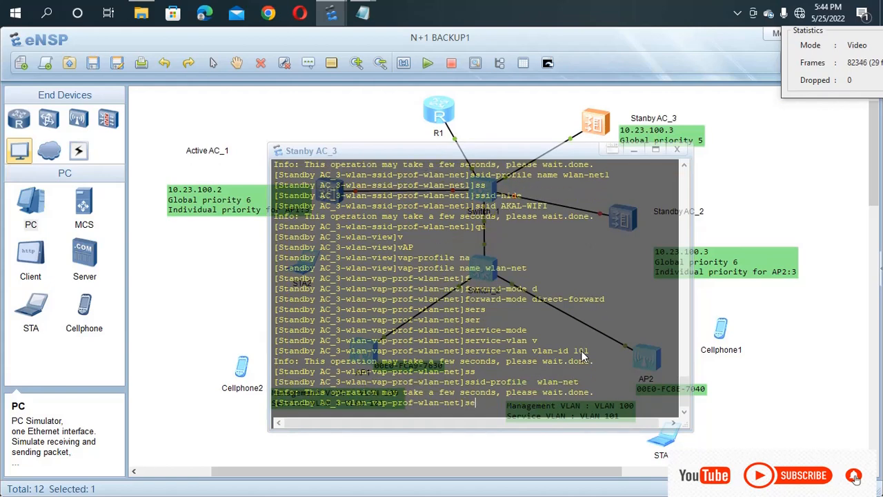
key("Tab")
type("e")
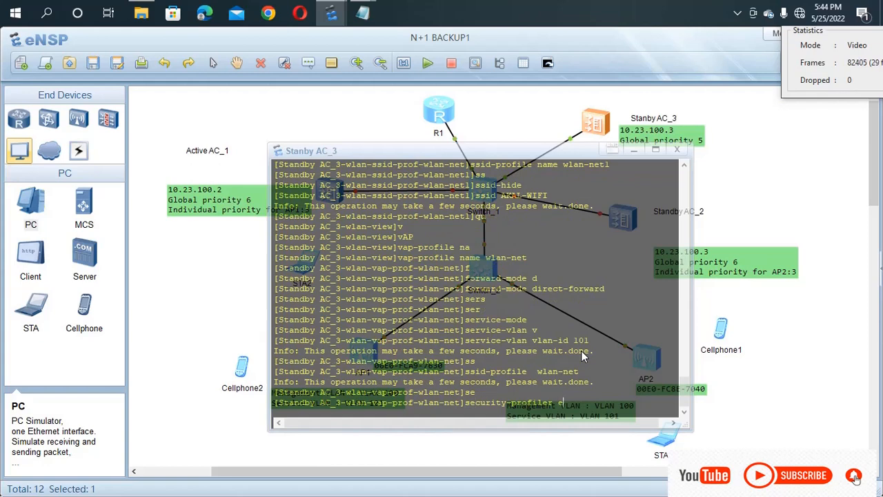
key("BackSpace")
type("wlan-net")
key("Return")
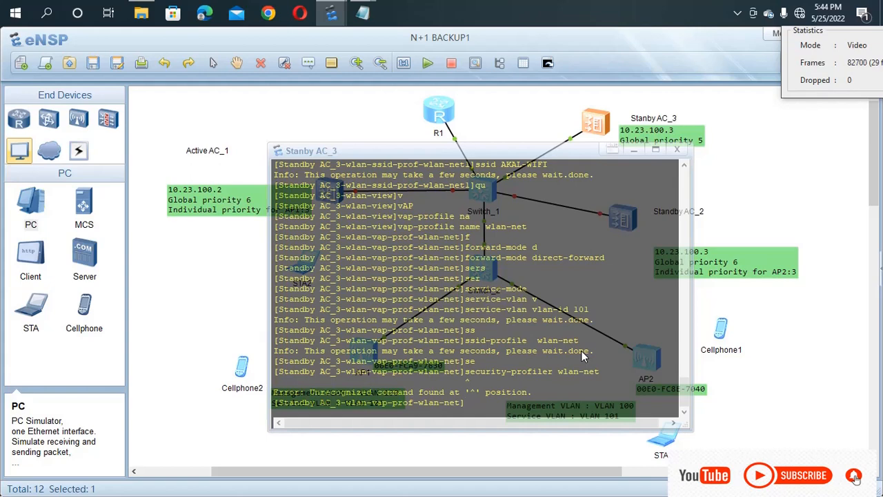
key("Up")
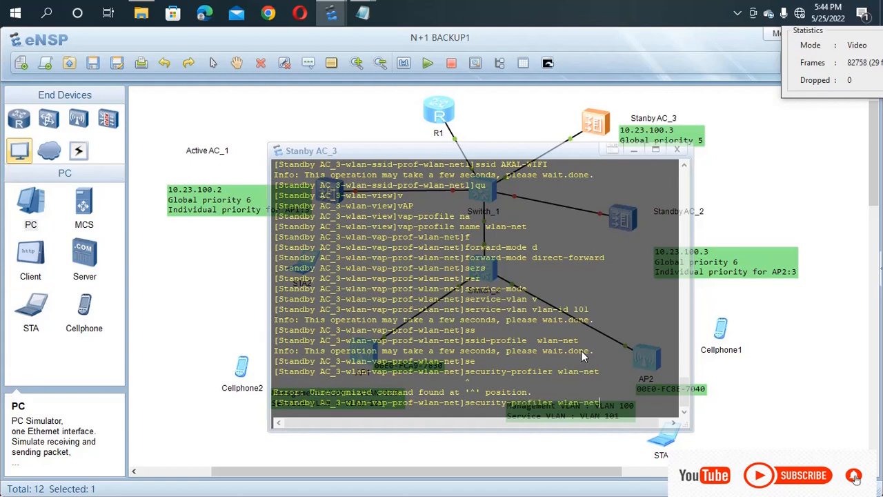
key("Left")
key("Left")
key("Left")
key("Left")
key("Left")
key("Left")
key("Left")
key("Left")
key("Left")
key("BackSpace")
key("Return")
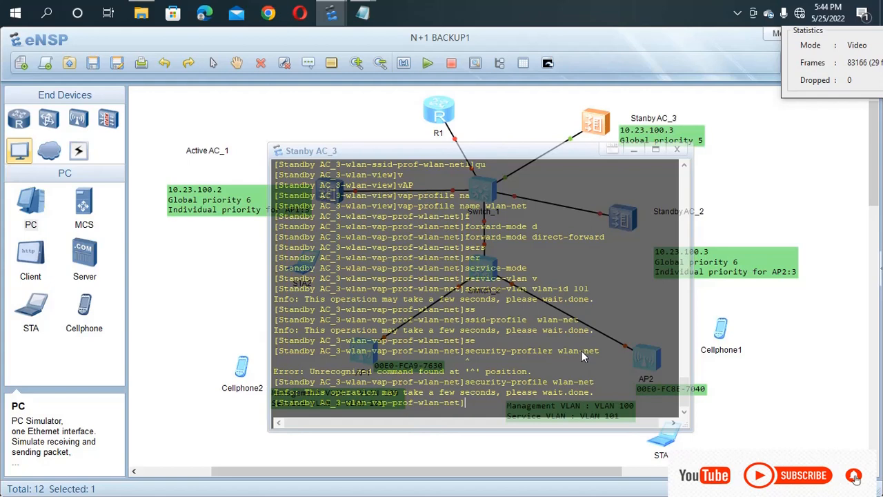
Step: Leave VAP profile wlan-net on Standby AC_3 and begin the vap-profile command
type("qu")
key("Return")
type("v")
key("Tab")
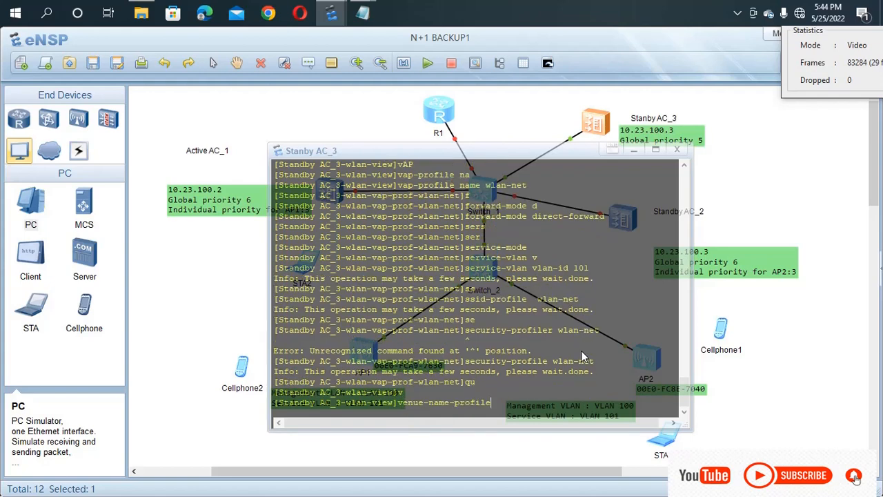
key("Tab")
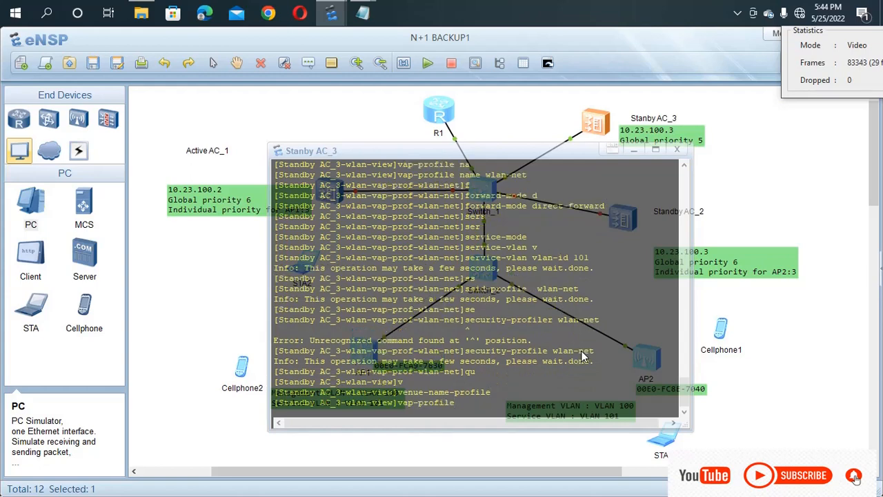
Step: Create VAP profile wlan-net1 with direct-forward forwarding mode
type("n")
key("Tab")
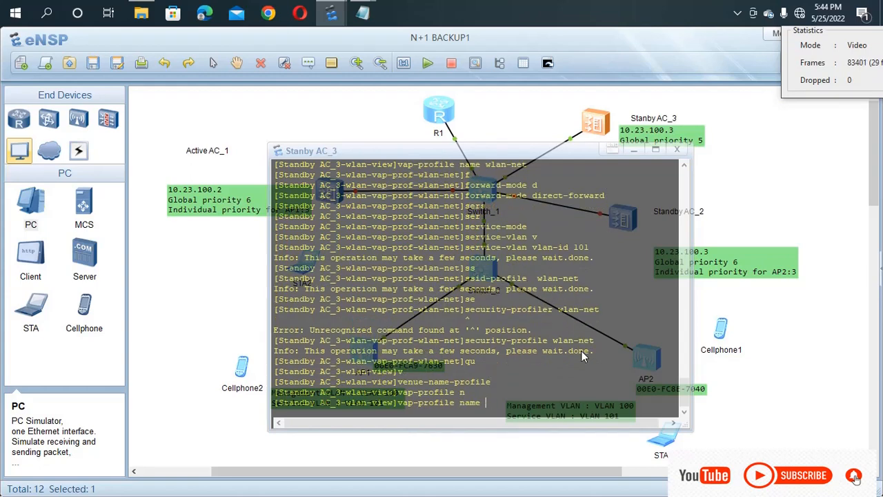
type("wlan-net1")
key("Return")
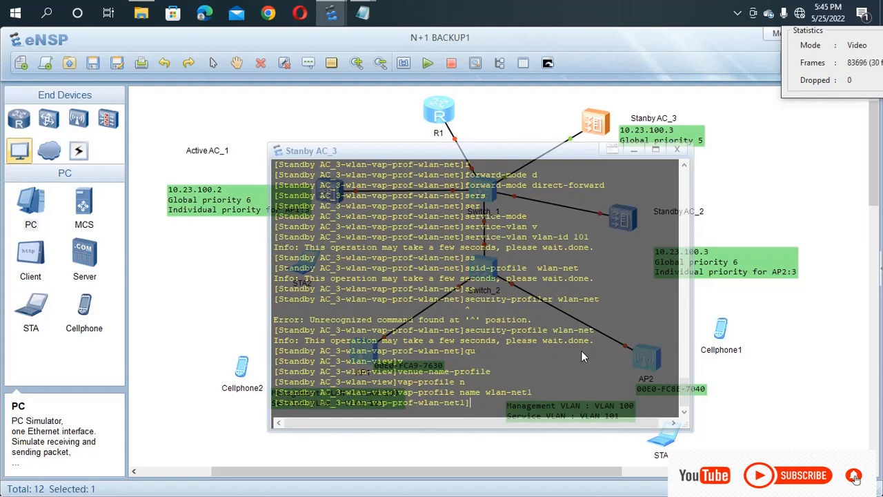
type("f")
key("Tab")
type("d")
key("Tab")
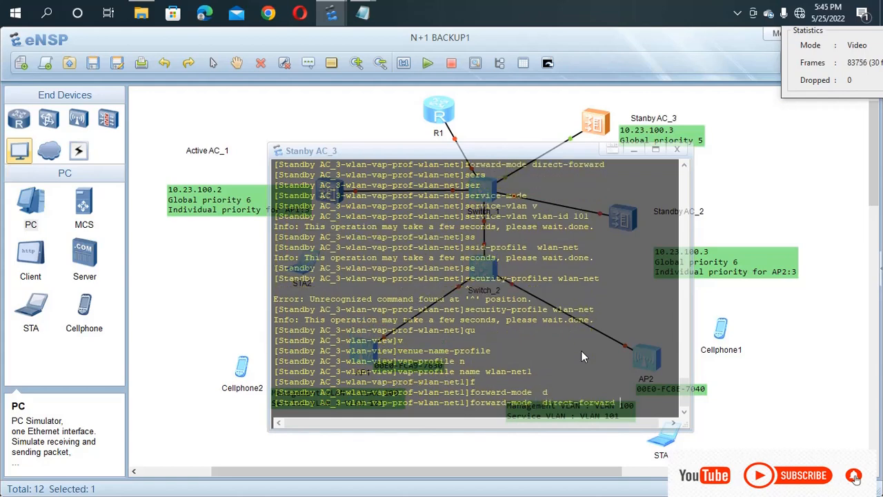
key("Return")
Step: Set service VLAN 101 and bind SSID profile wlan-net1 to the VAP profile
type("sers")
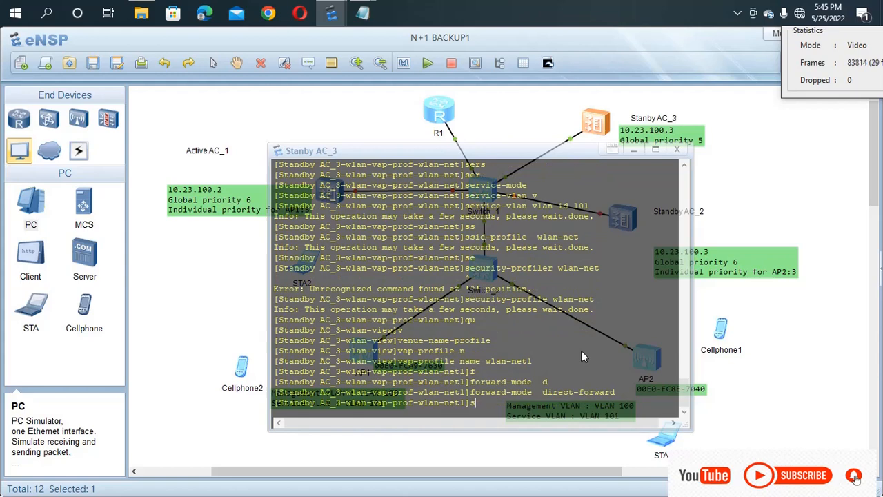
key("Tab")
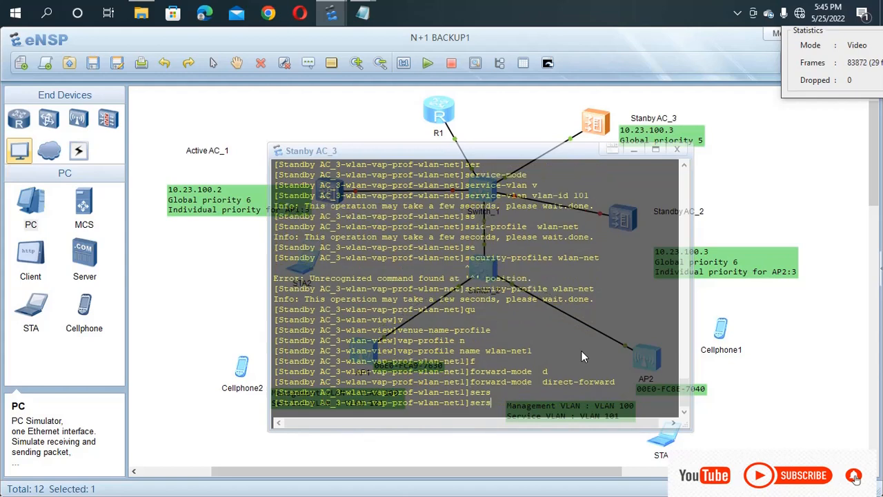
key("BackSpace")
key("Tab")
key("Tab")
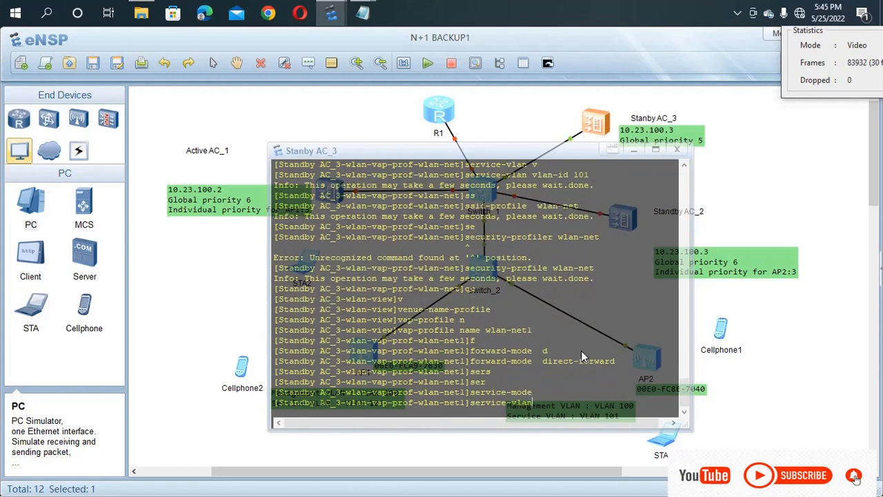
type("v")
key("Tab")
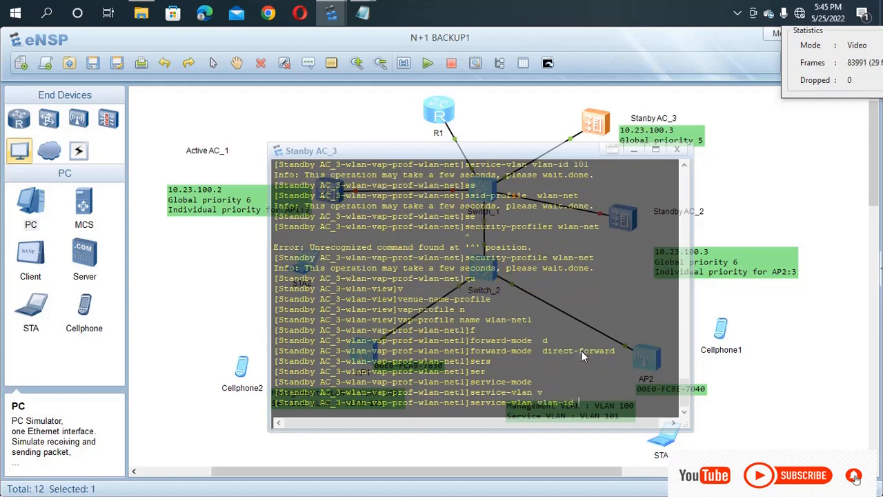
type("101")
key("Return")
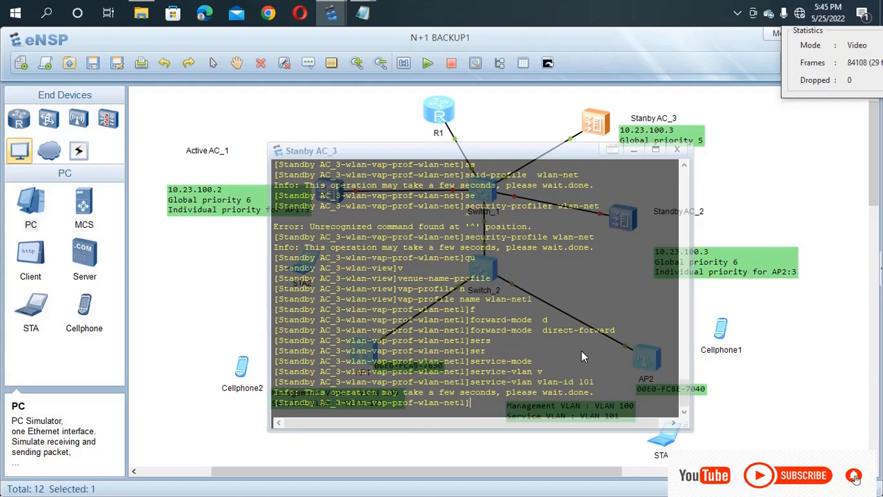
type("ss")
key("Tab")
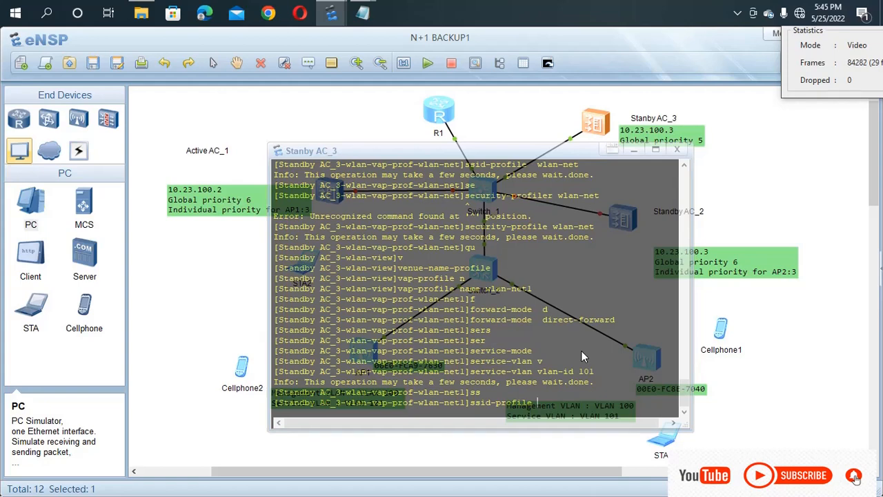
type("wlan-net1")
key("Return")
Step: Bind security profile wlan-net1 to the VAP profile and return to WLAN view
type("se")
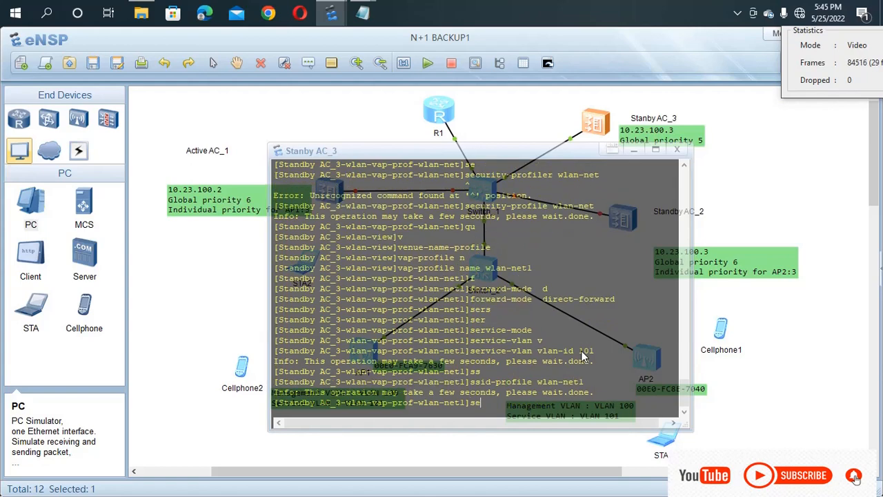
type("r")
key("Tab")
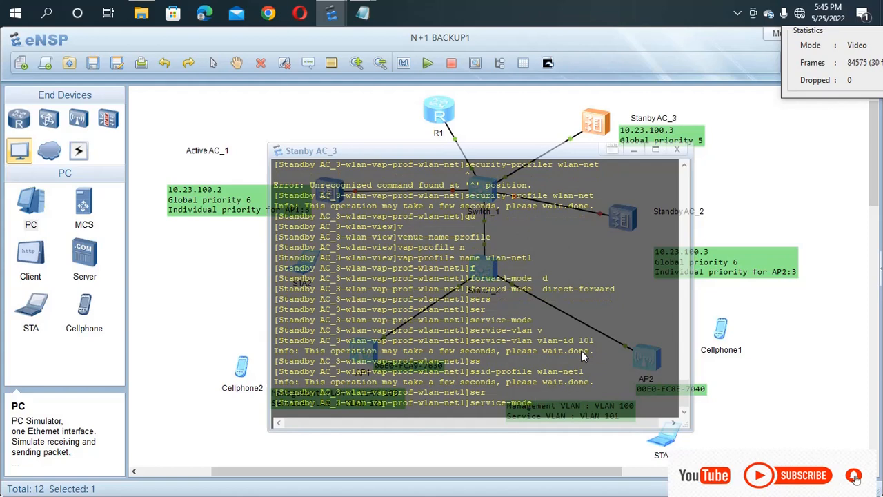
type("wlan-net1")
key("Return")
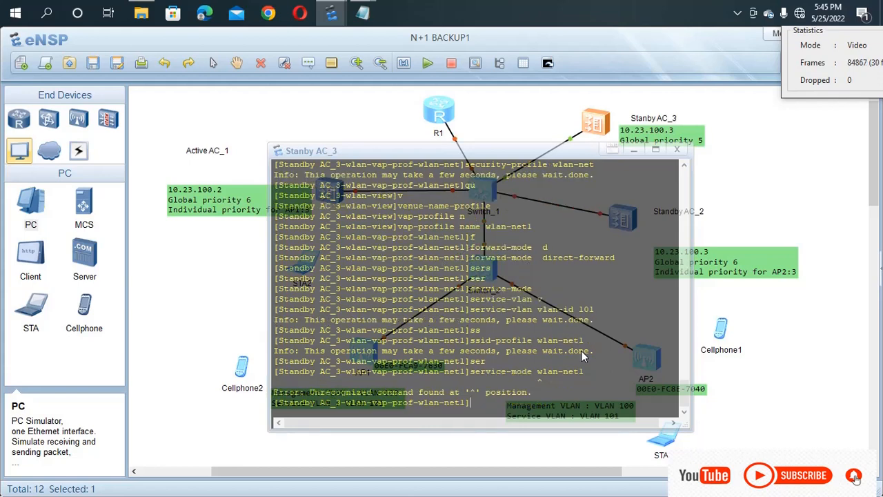
key("Up")
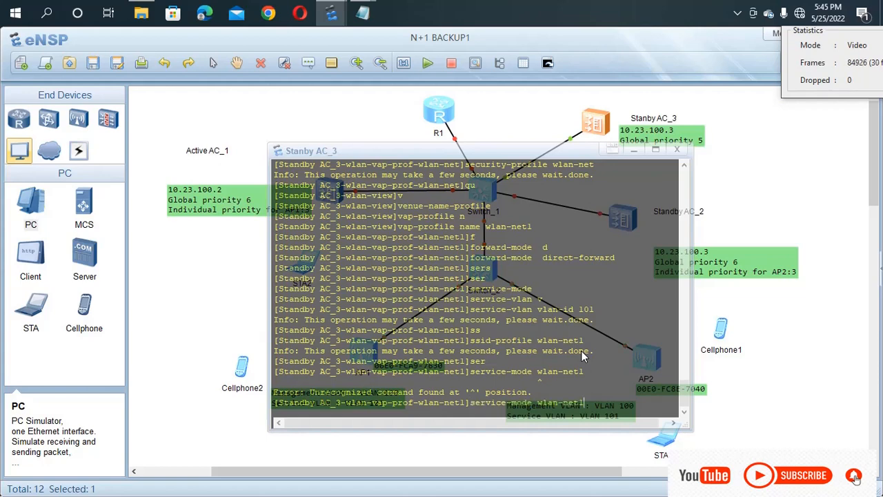
key("BackSpace")
key("BackSpace")
key("BackSpace")
key("BackSpace")
key("BackSpace")
key("BackSpace")
key("BackSpace")
key("BackSpace")
key("BackSpace")
key("BackSpace")
key("BackSpace")
key("BackSpace")
key("BackSpace")
key("BackSpace")
key("BackSpace")
key("BackSpace")
key("BackSpace")
key("BackSpace")
key("BackSpace")
key("BackSpace")
key("BackSpace")
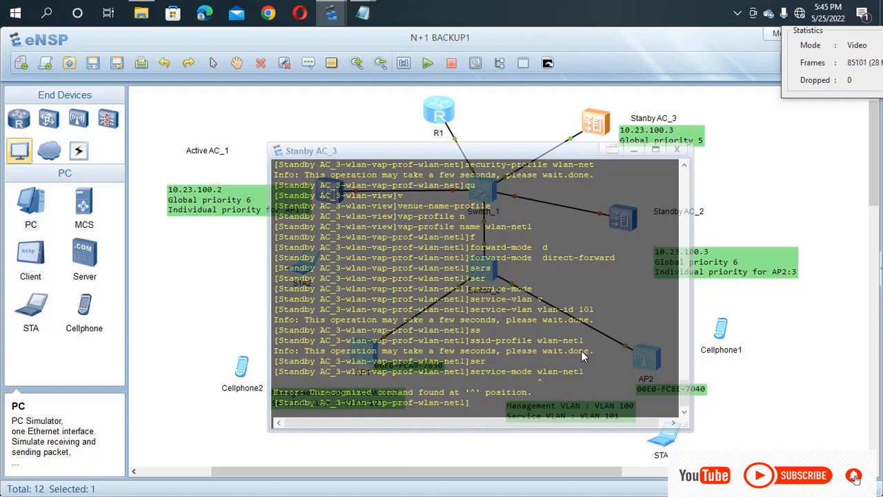
type("ec")
key("Tab")
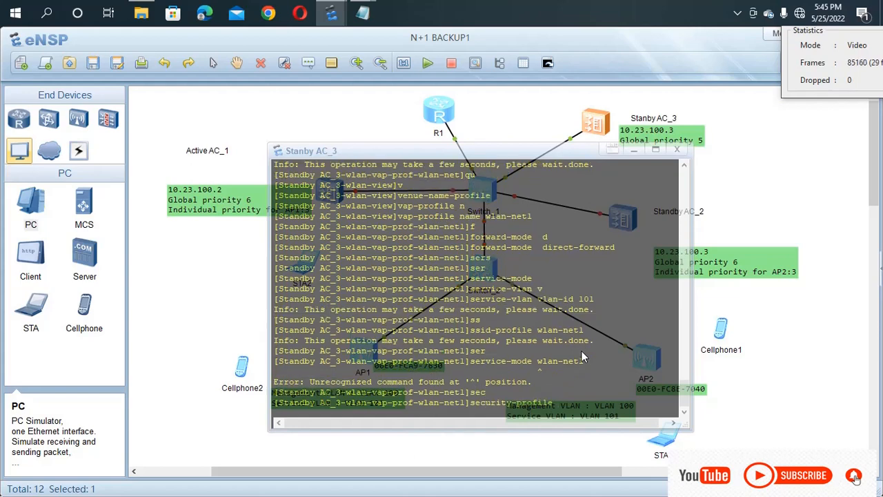
type("wlan-ne")
type("t1")
key("Return")
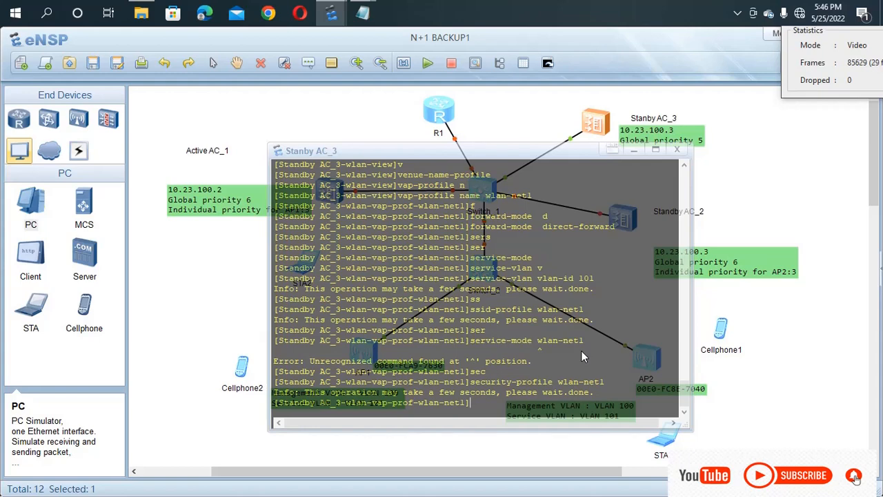
type("qu")
key("Return")
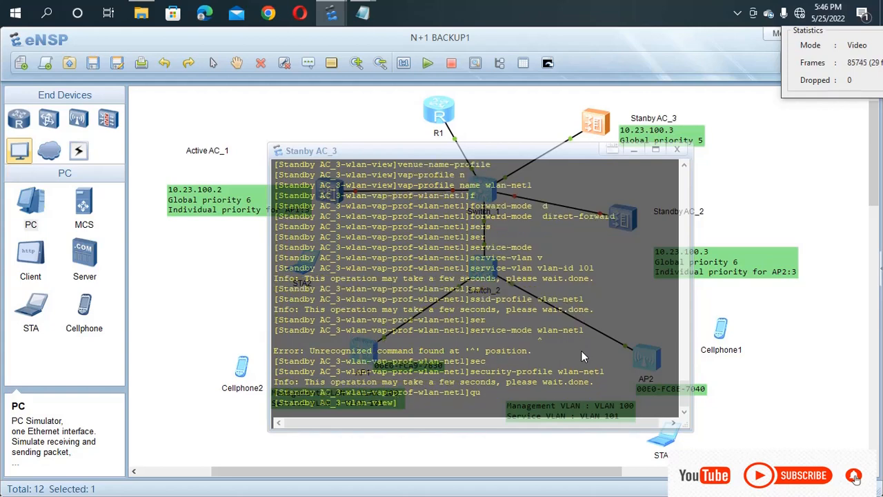
Step: In ap-group1, bind VAP profile wlan-net to WLAN 1 on radio 0
type("ap-g")
key("Tab")
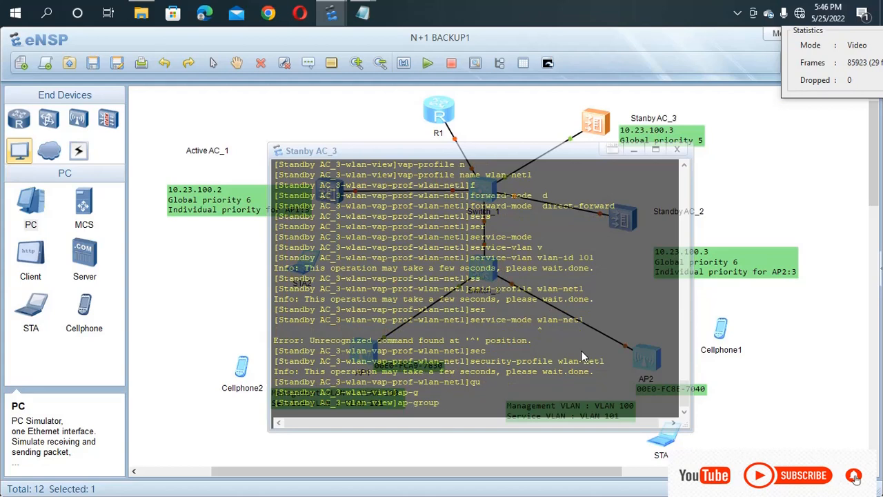
type("n")
key("Tab")
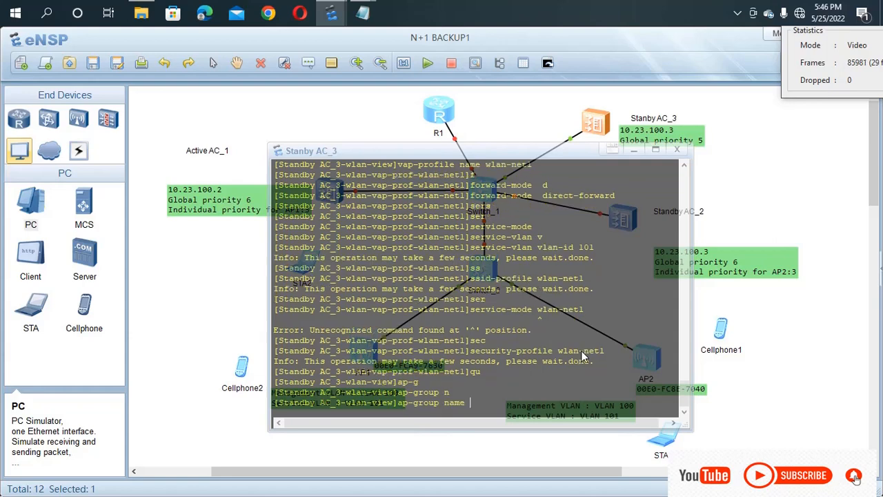
type("ap-group1")
key("Return")
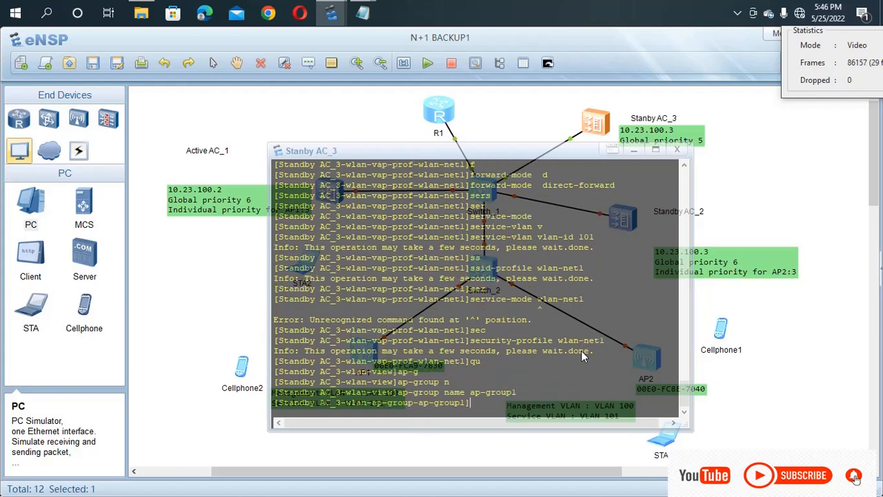
type("v")
key("Tab")
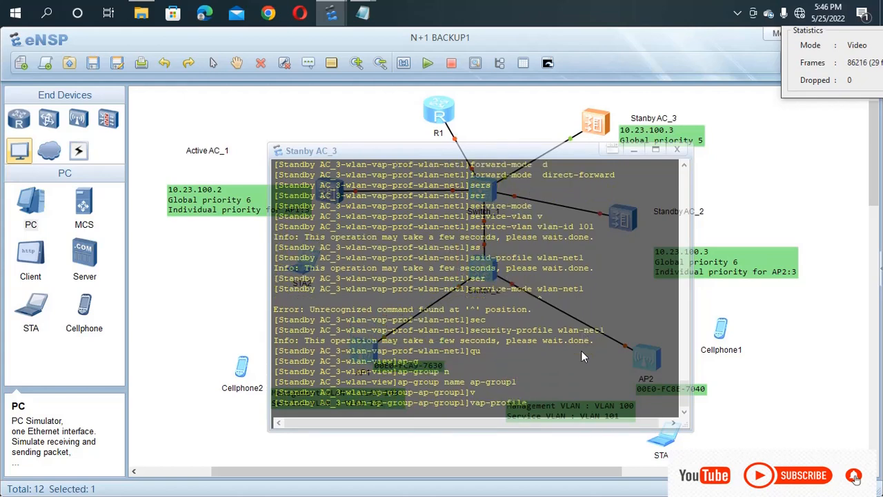
type("wlan-net w")
key("Tab")
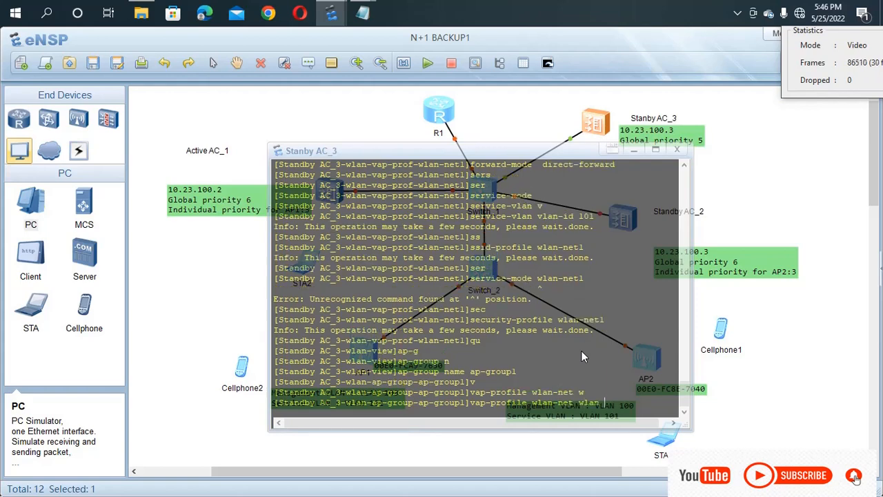
type("1 r")
key("Tab")
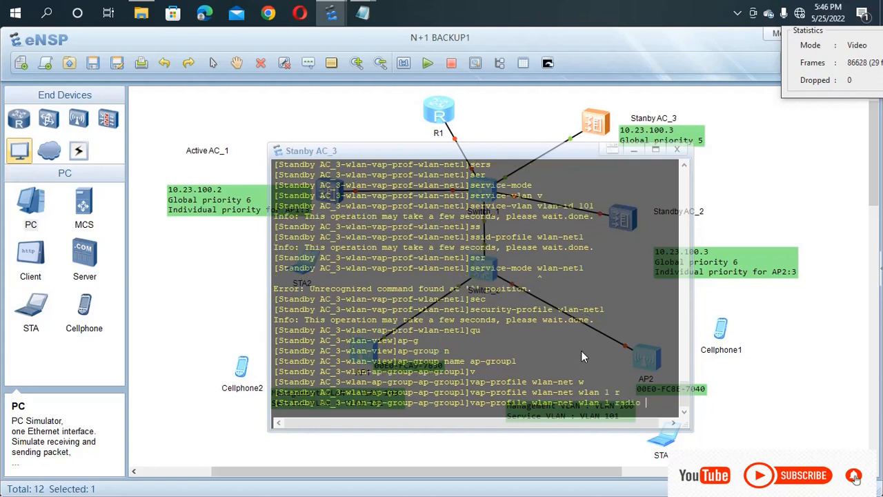
type("0")
key("Return")
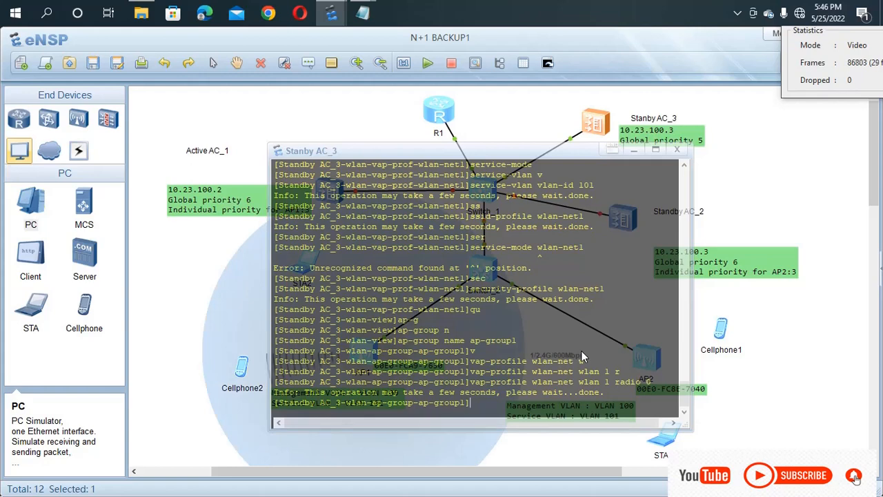
Step: Repeat the wlan-net WLAN 1 binding for radio 1, then leave ap-group1
key("Up")
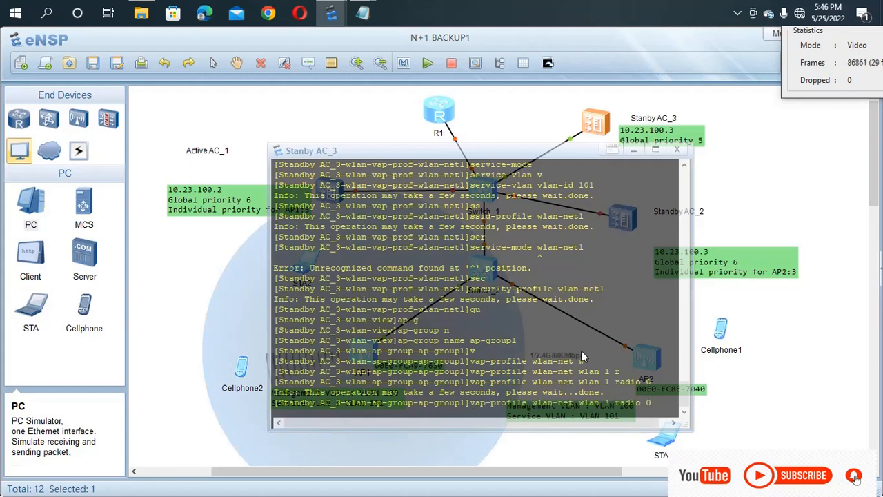
key("BackSpace")
type("1")
key("Return")
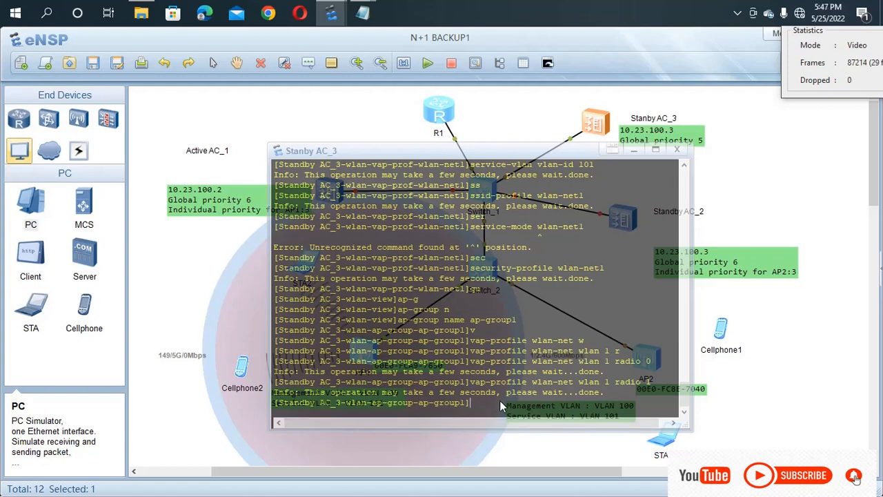
key("Up")
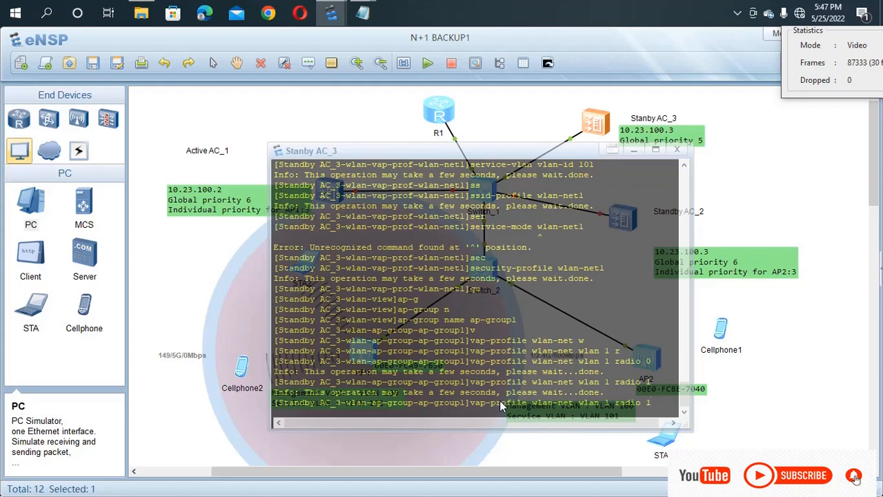
key("Up")
key("Up")
key("BackSpace")
key("BackSpace")
key("BackSpace")
key("BackSpace")
key("BackSpace")
key("BackSpace")
key("BackSpace")
key("BackSpace")
key("BackSpace")
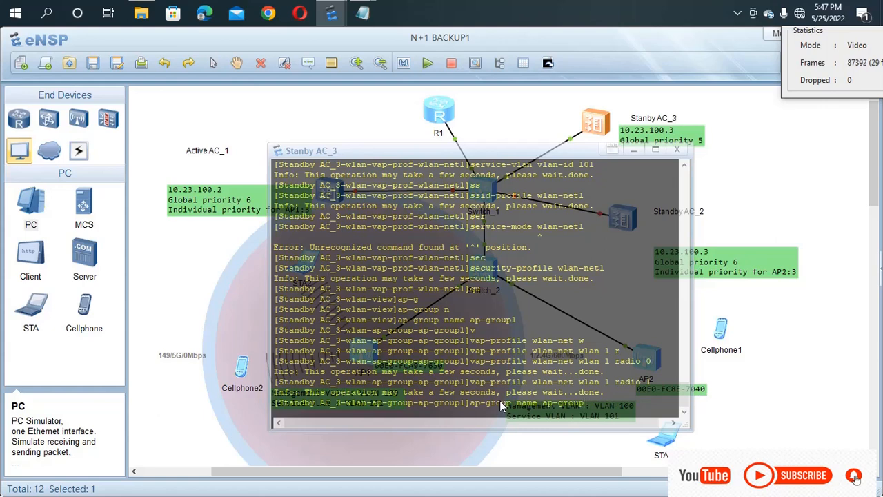
key("BackSpace")
key("BackSpace")
key("BackSpace")
key("BackSpace")
key("BackSpace")
key("BackSpace")
key("BackSpace")
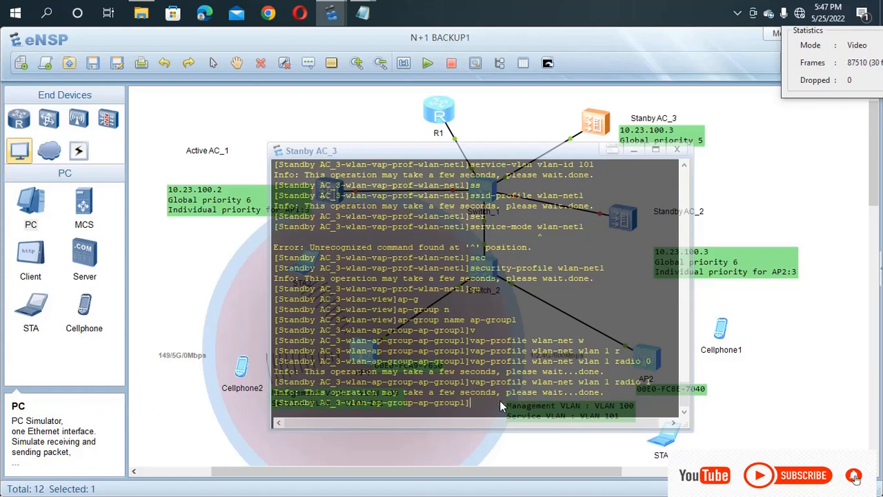
type("qu")
key("Return")
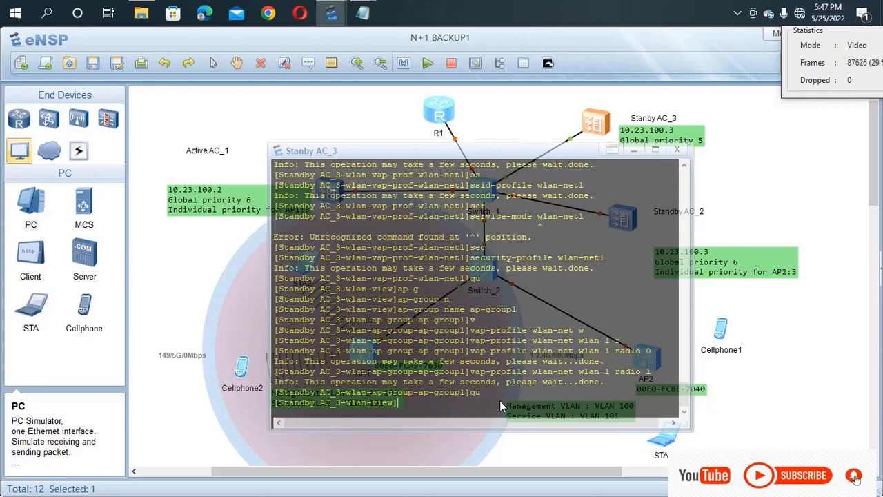
Step: Create AP group ap-group2 on Standby AC_3
type("ap")
key("Tab")
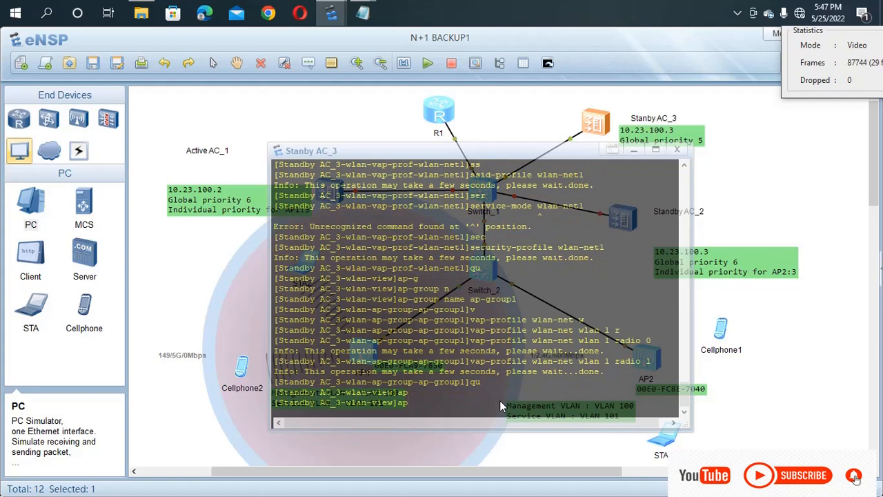
type("-g")
key("Tab")
type("na")
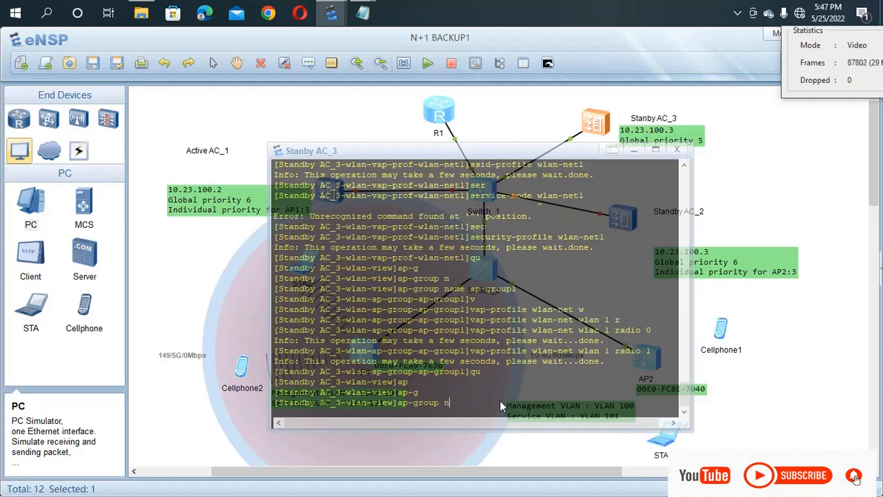
key("Tab")
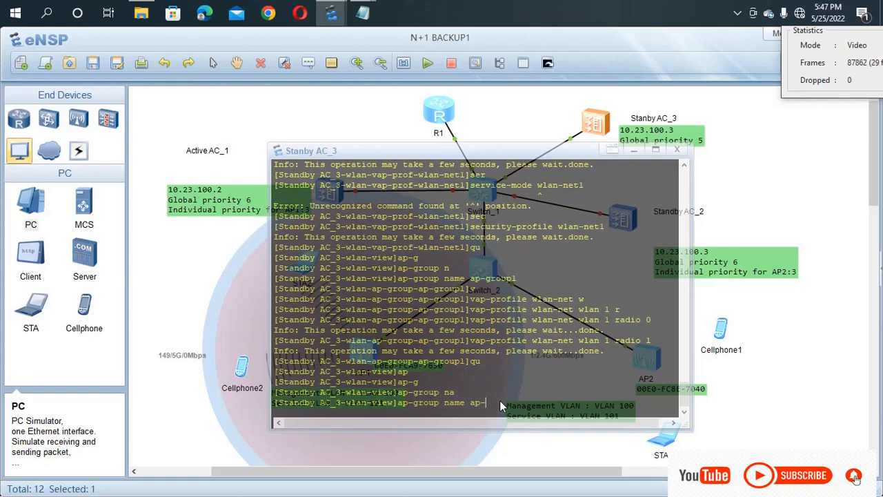
type("ap-group2")
key("Return")
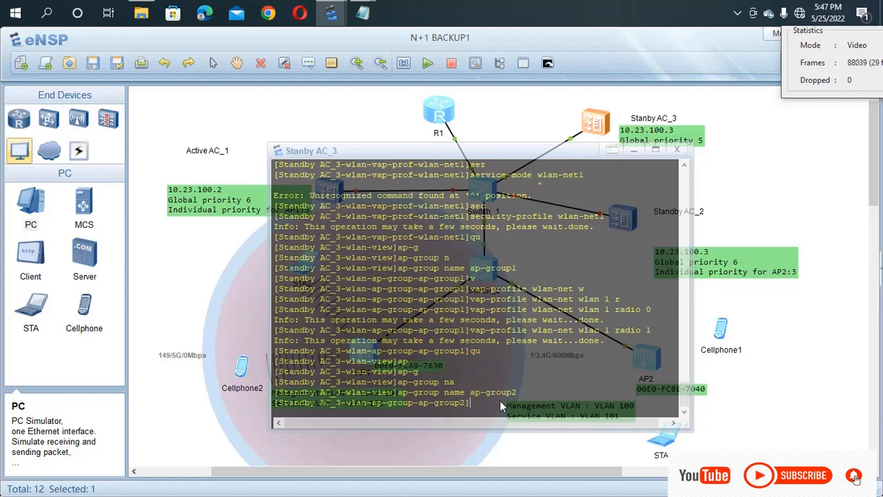
Step: Bind VAP profile wlan-net1 to WLAN 1 on radio 0 and radio 1
type("v")
key("Tab")
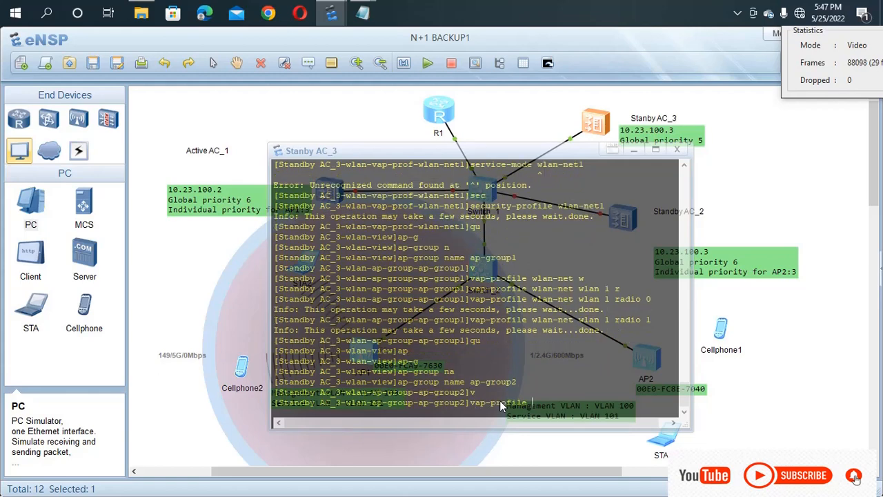
type("na")
key("Tab")
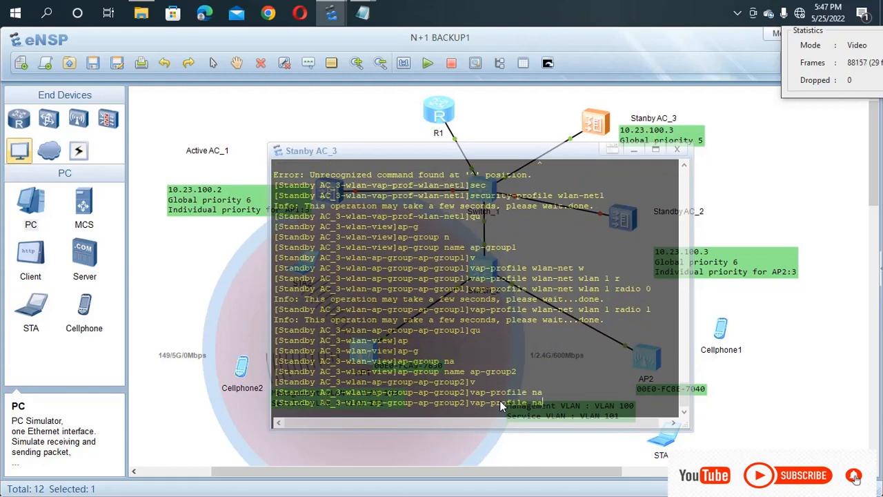
key("Tab")
key("BackSpace")
key("BackSpace")
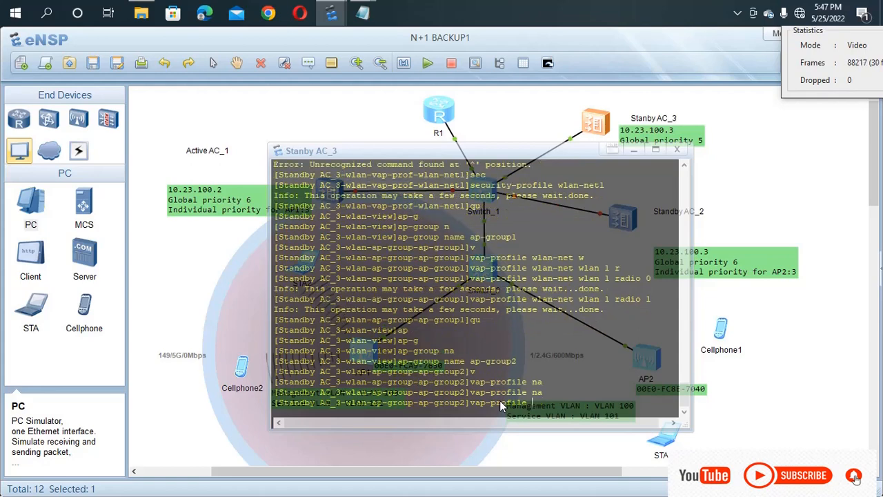
type("wlan-net1 w")
key("Tab")
type("1 ")
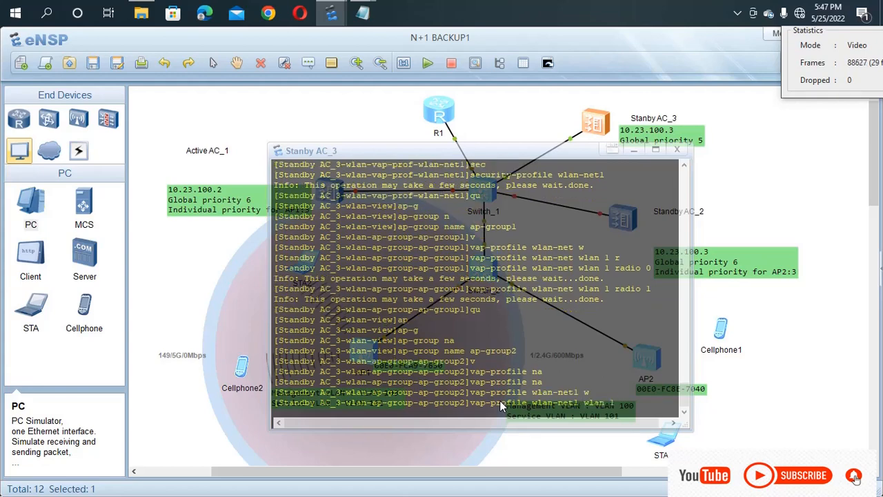
type("r")
key("Tab")
type("0")
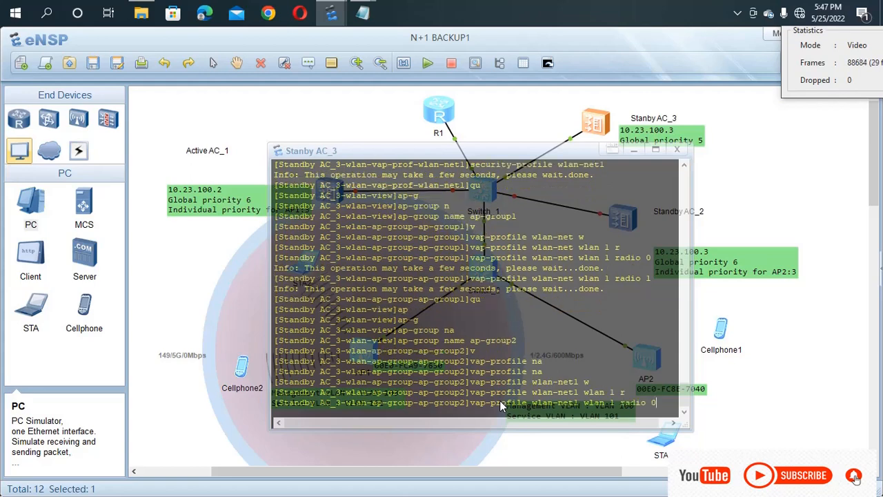
key("Return")
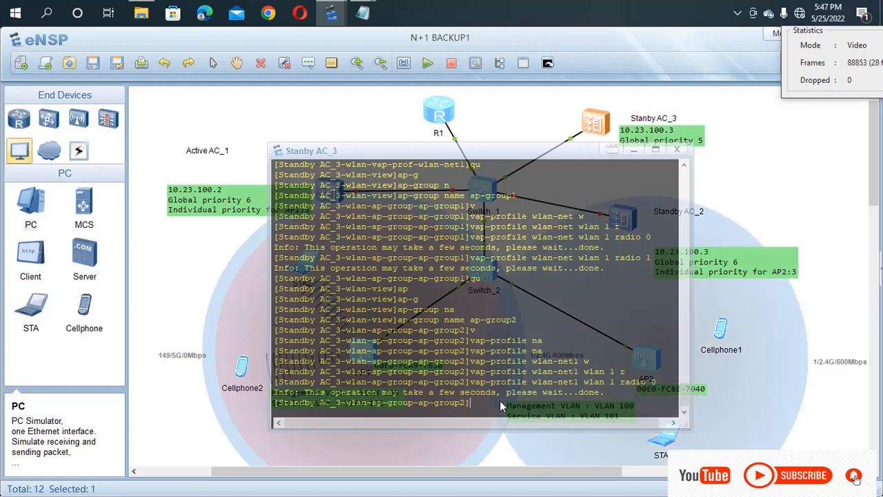
key("Up")
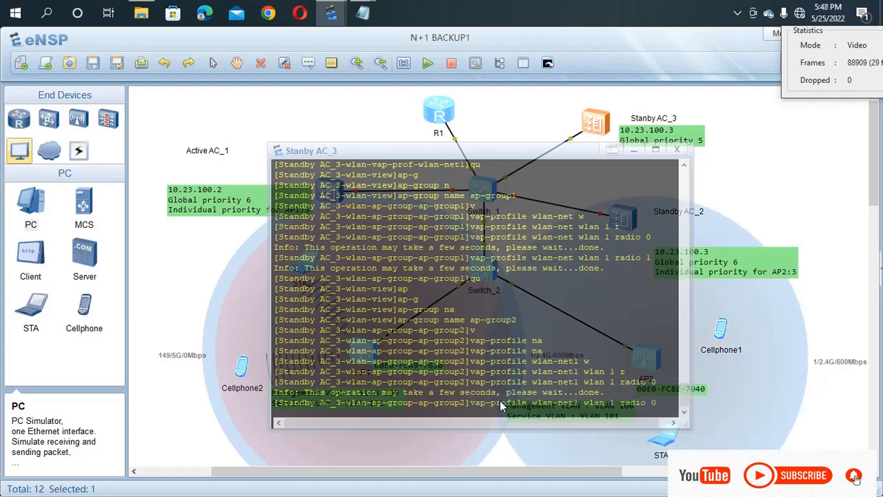
key("BackSpace")
type("1")
key("Return")
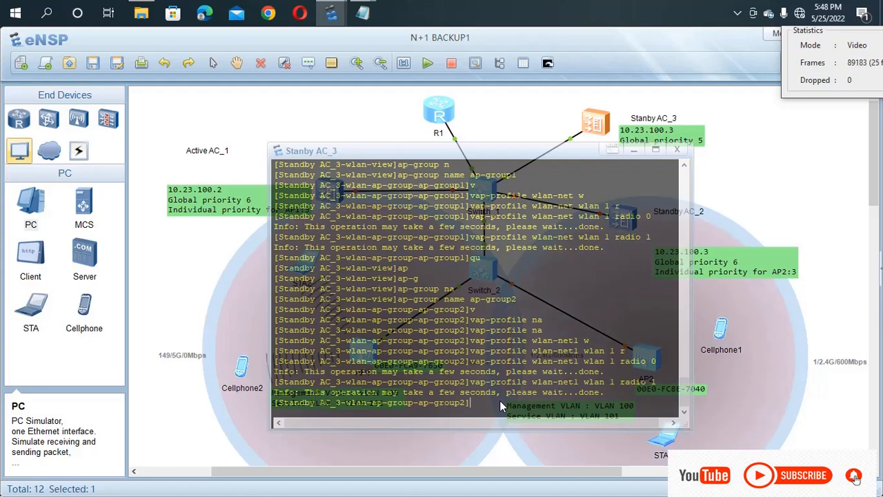
Step: Return to user view, save Standby AC_3's configuration, and hide its console
key("ctrl+z")
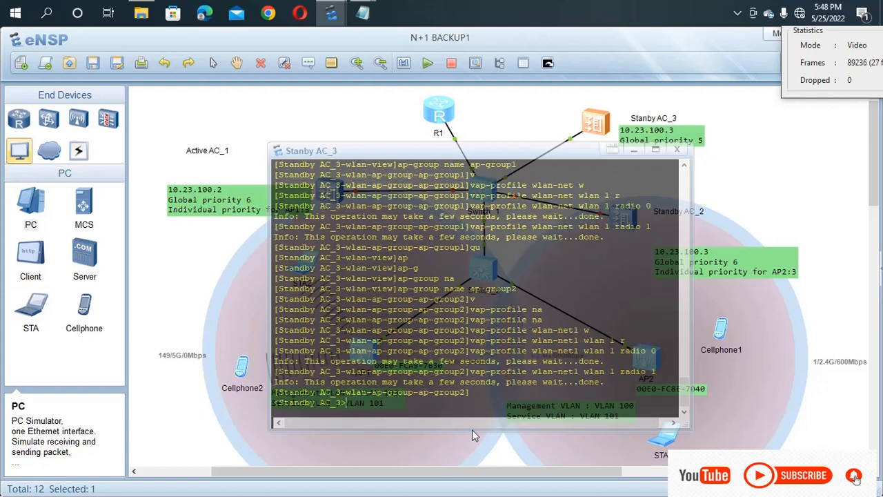
type("save")
key("Return")
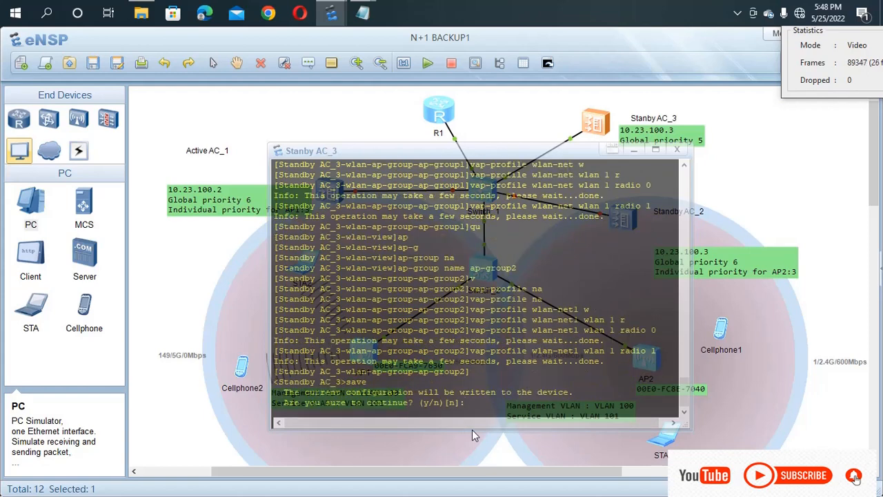
type("t")
key("Return")
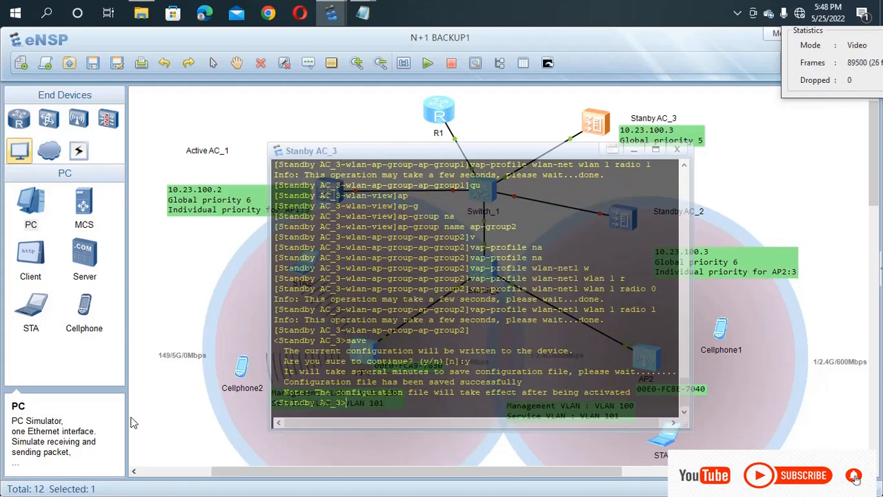
left_click(192, 324)
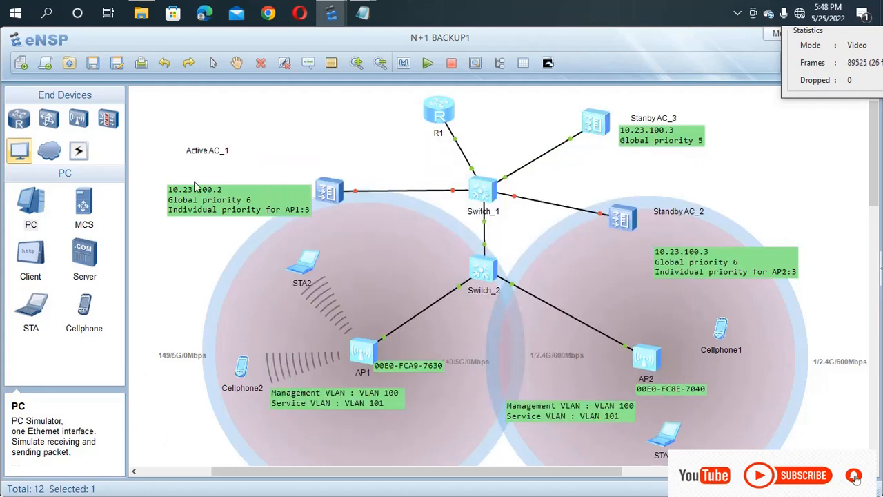
Step: Save the N+1 BACKUP1 topology and run dis vap all on Standby AC_3
left_click(93, 64)
double_click(598, 123)
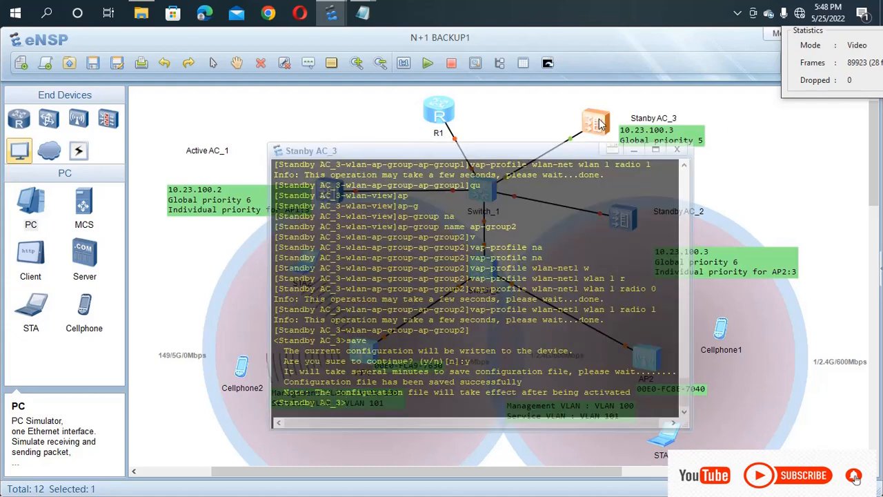
type("dis vap all")
key("Return")
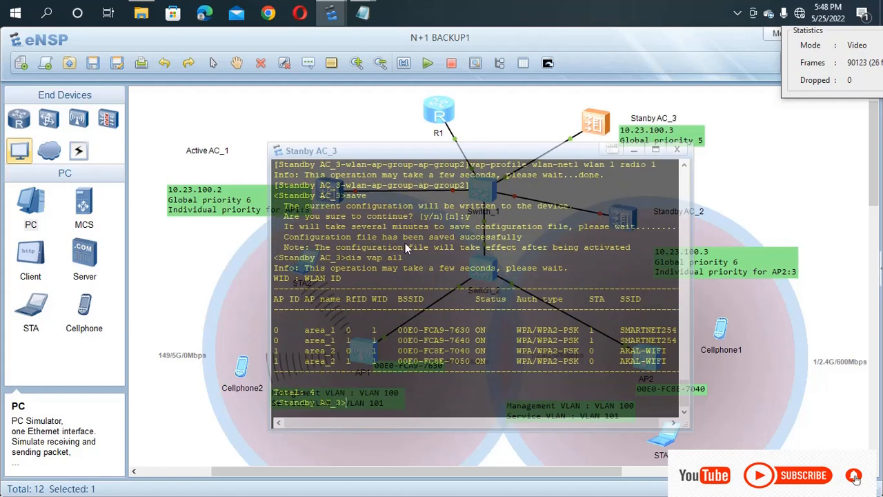
Step: Review the VAP table showing area_1 SMARTNET254 and area_2 AKAL-WIFI, then hide the console
left_click_drag(262, 314, 331, 360)
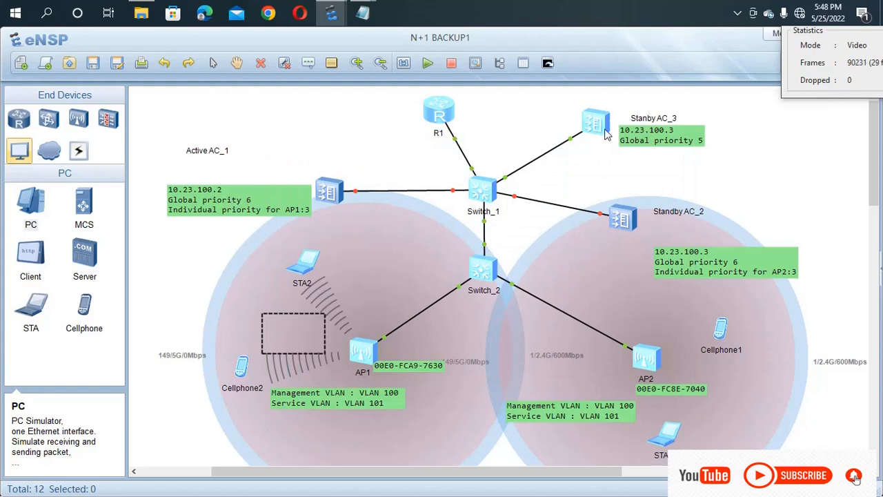
double_click(605, 131)
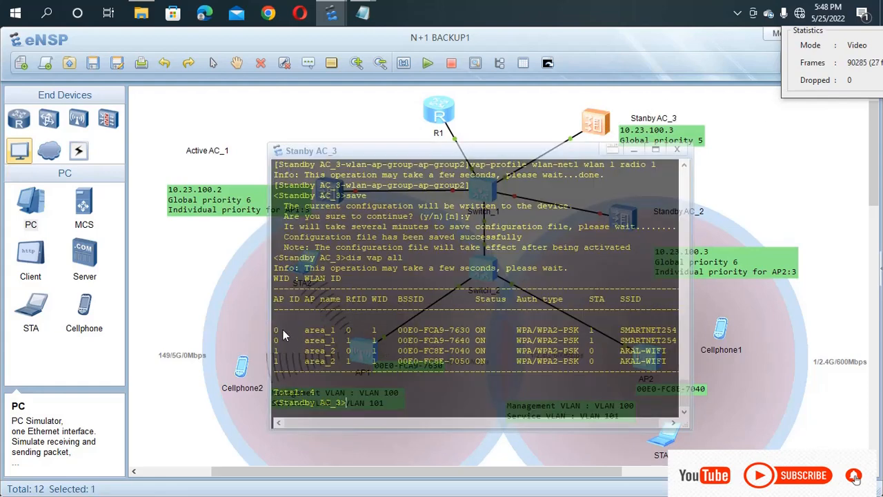
left_click_drag(282, 334, 674, 370)
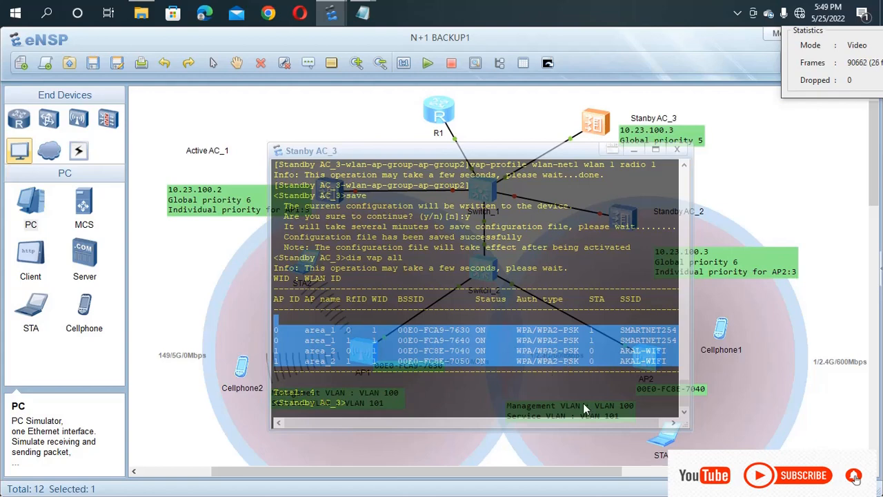
left_click(563, 408)
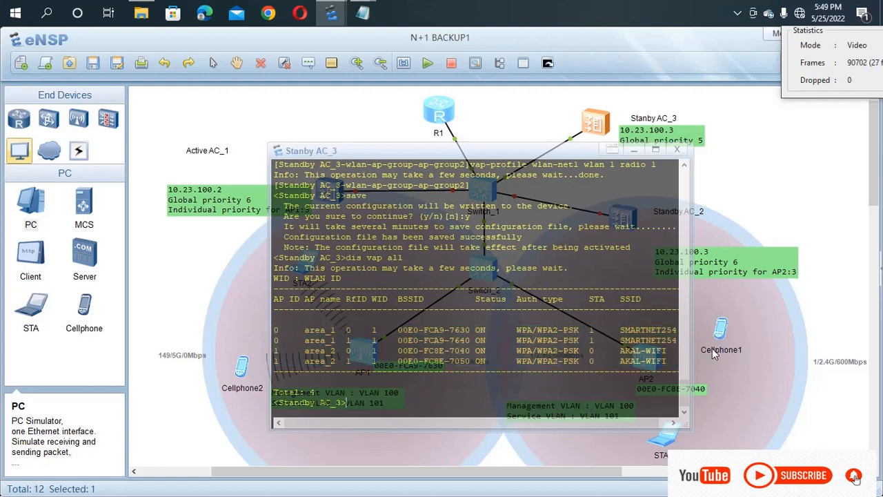
left_click(790, 339)
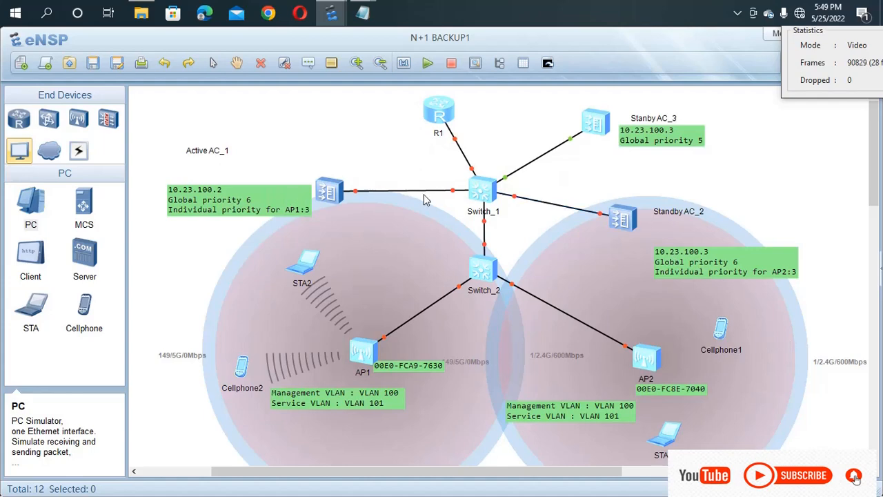
Step: Start the Active AC_1 device
left_click_drag(287, 157, 382, 219)
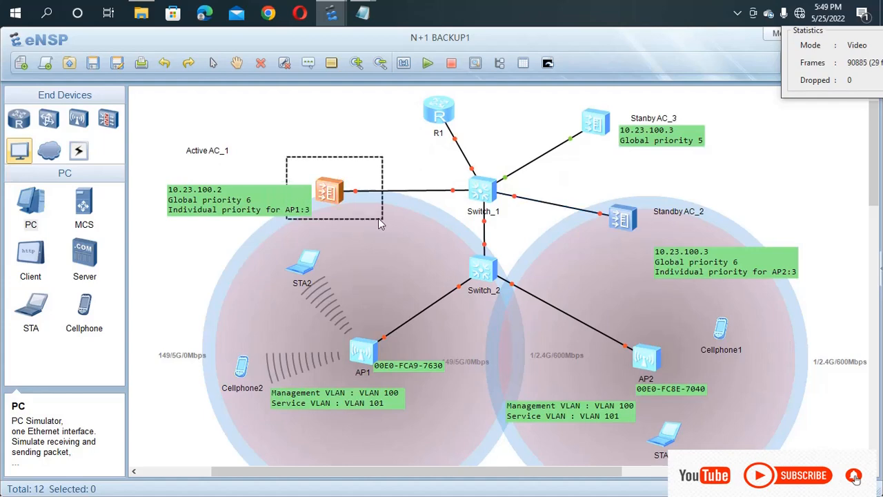
right_click(371, 207)
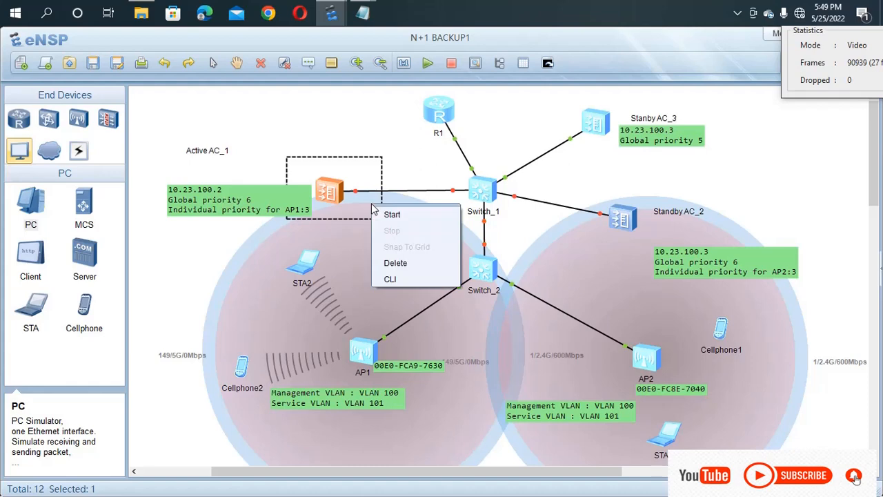
left_click(387, 216)
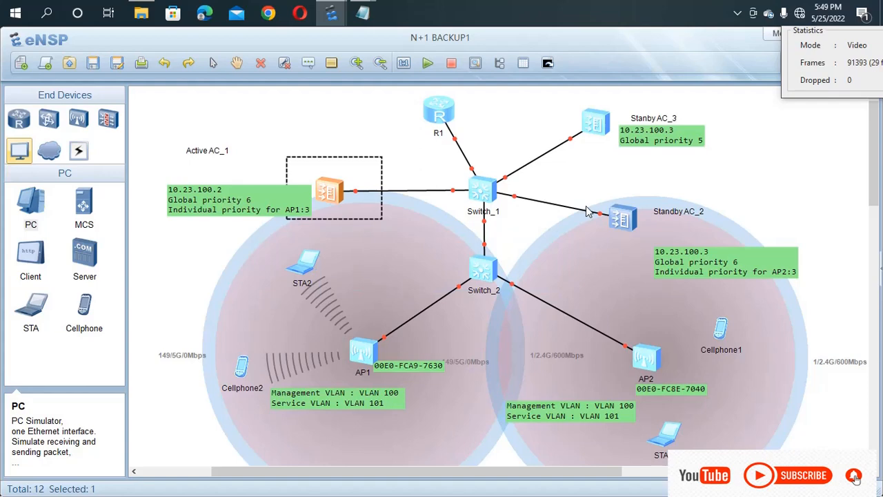
left_click(531, 229)
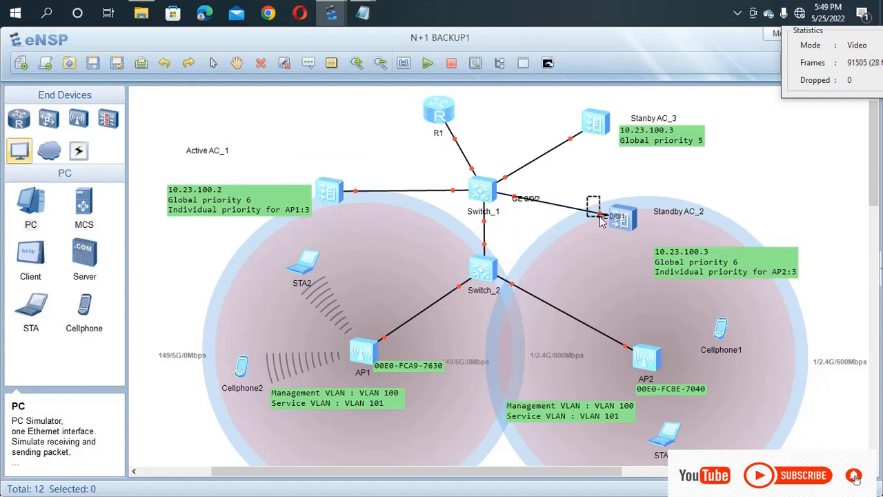
Step: Start the Standby AC_2 device and close the Active AC_1 console
left_click_drag(602, 221, 680, 265)
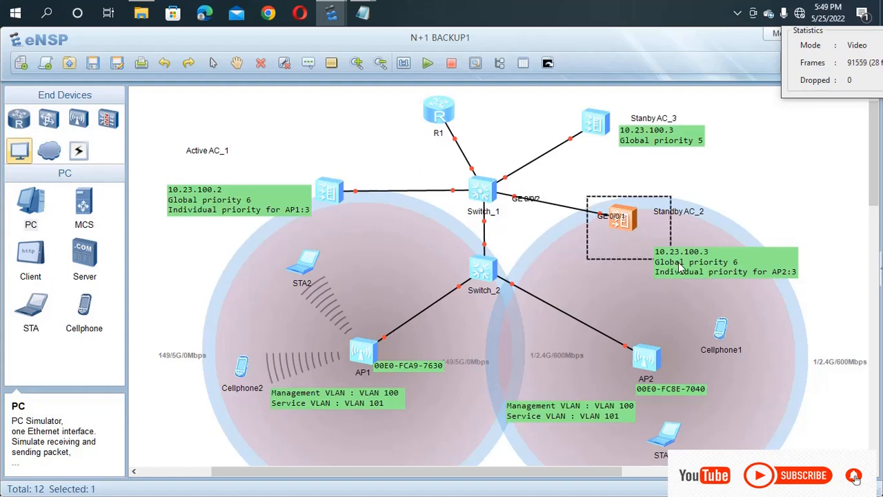
right_click(602, 252)
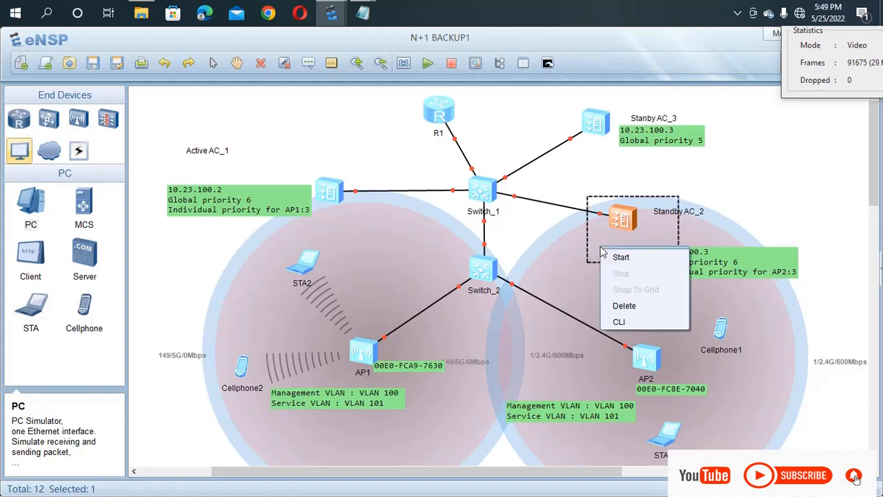
left_click(618, 256)
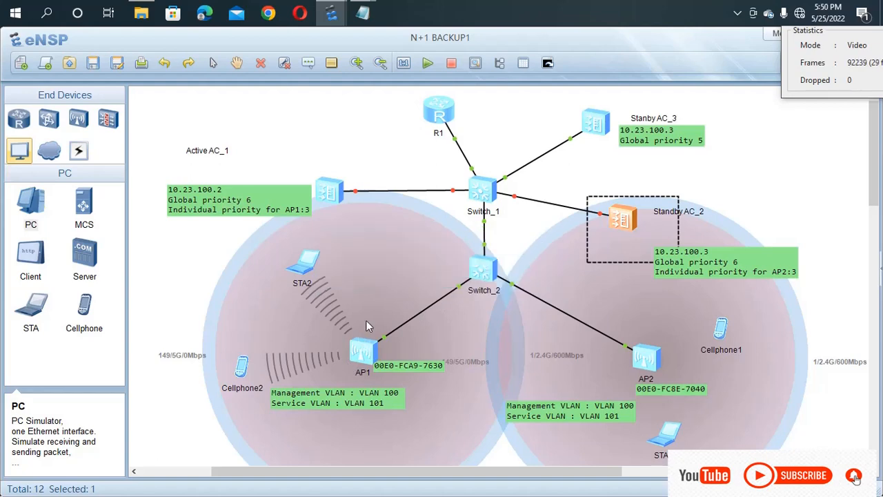
double_click(324, 194)
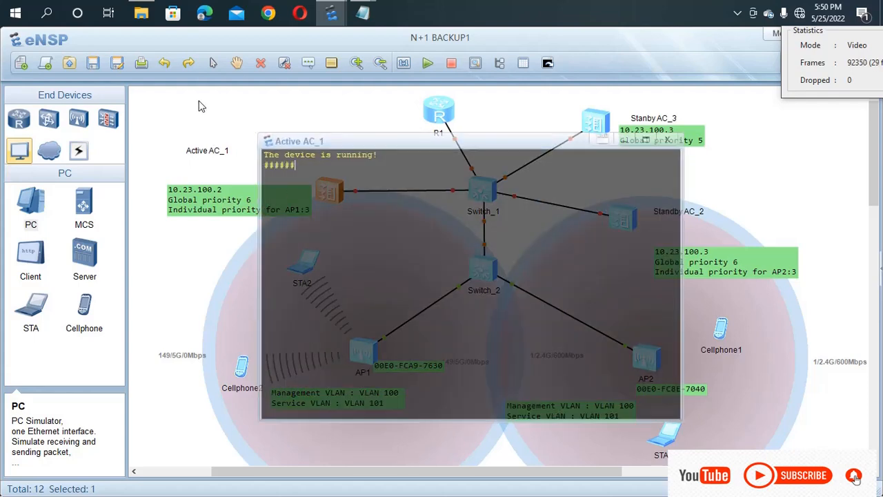
left_click(199, 105)
left_click(198, 105)
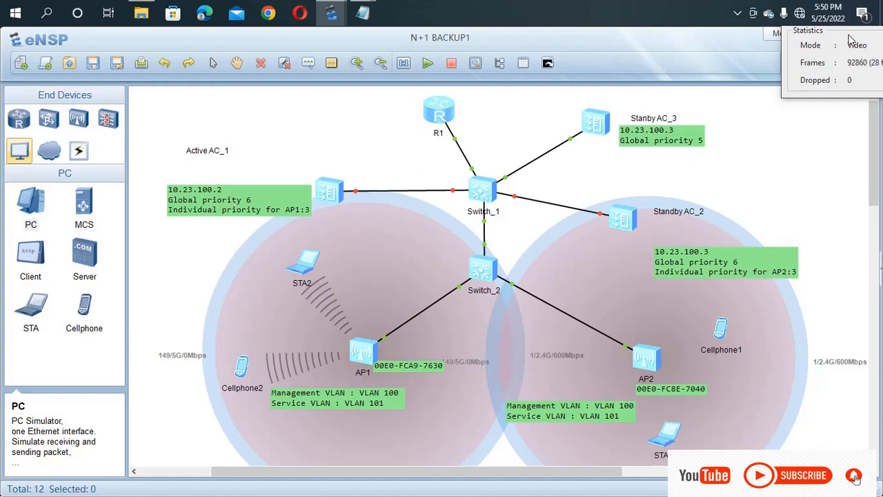
left_click_drag(836, 30, 762, 29)
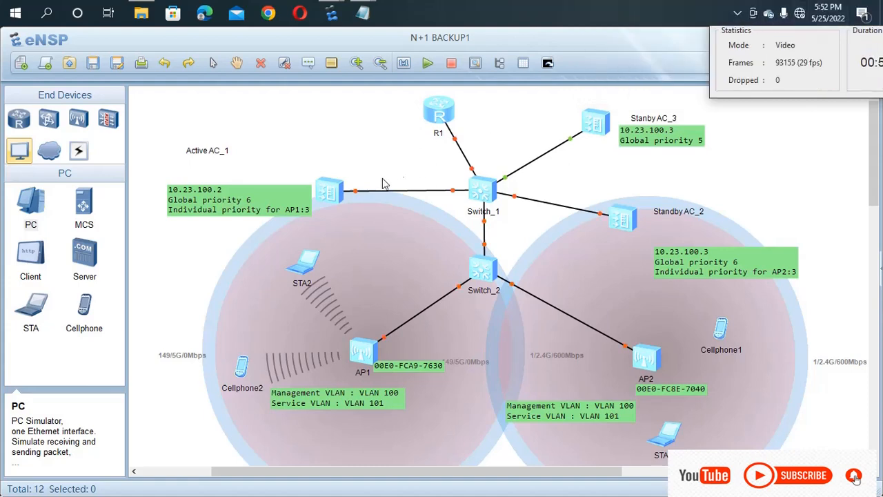
Step: List all APs on Active AC_1 with display ap all
double_click(336, 191)
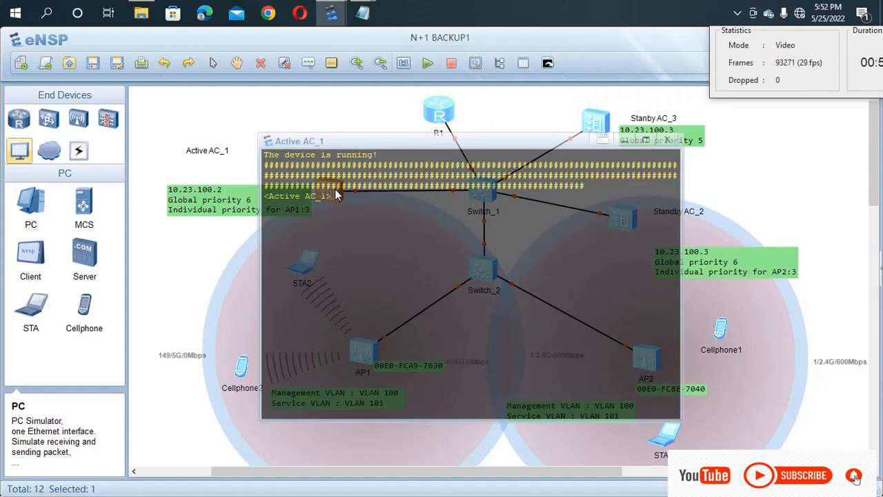
type("dis ap al")
key("Tab")
key("Return")
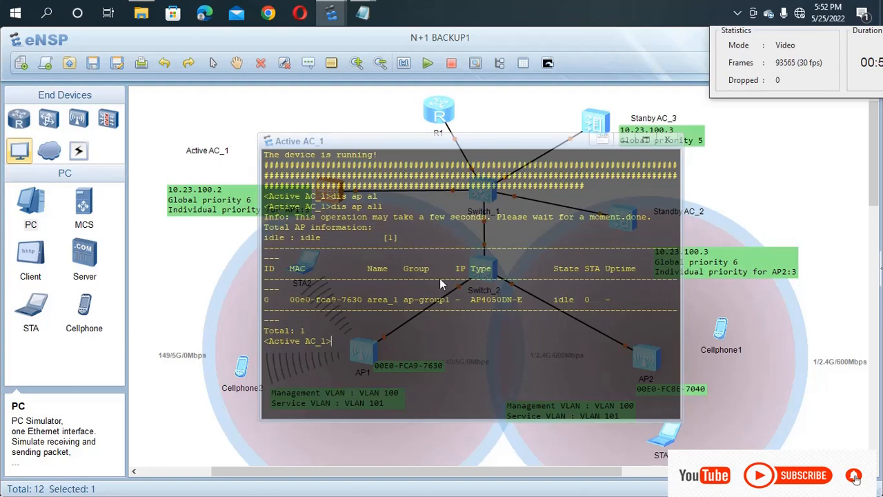
left_click(713, 298)
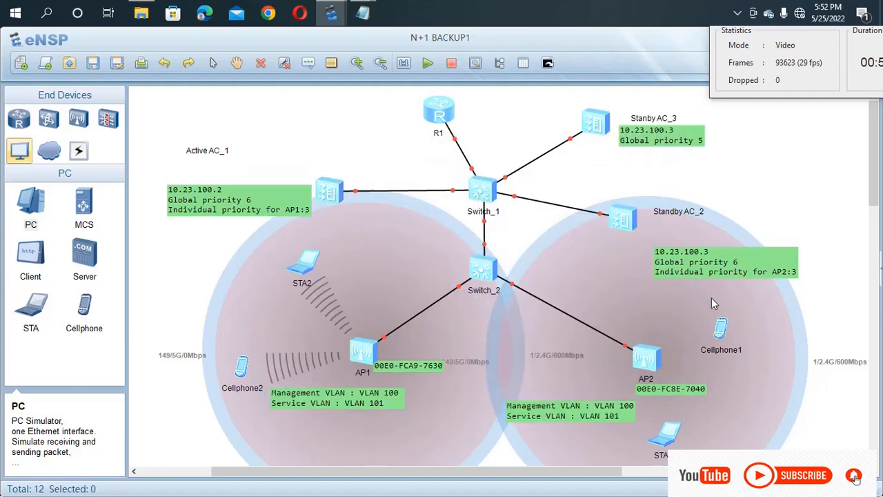
Step: List all APs on Standby AC_2, then recheck Active AC_1's AP list
double_click(624, 221)
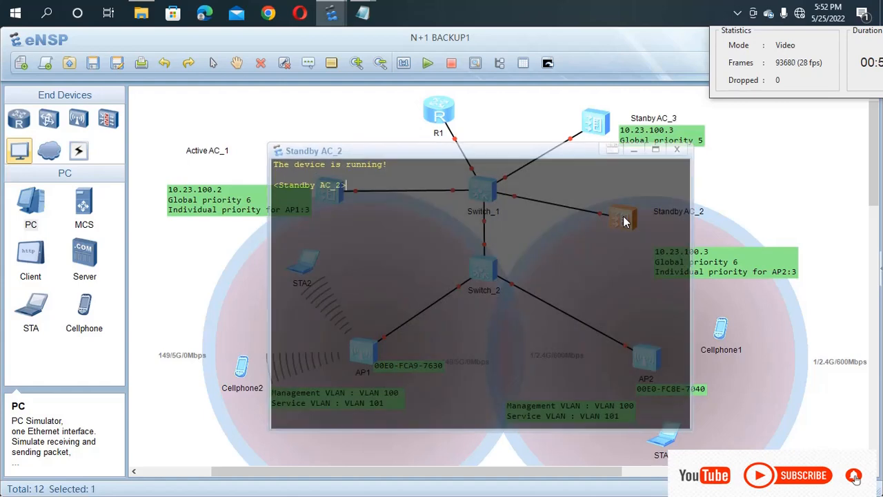
type("dis ap")
key("Tab")
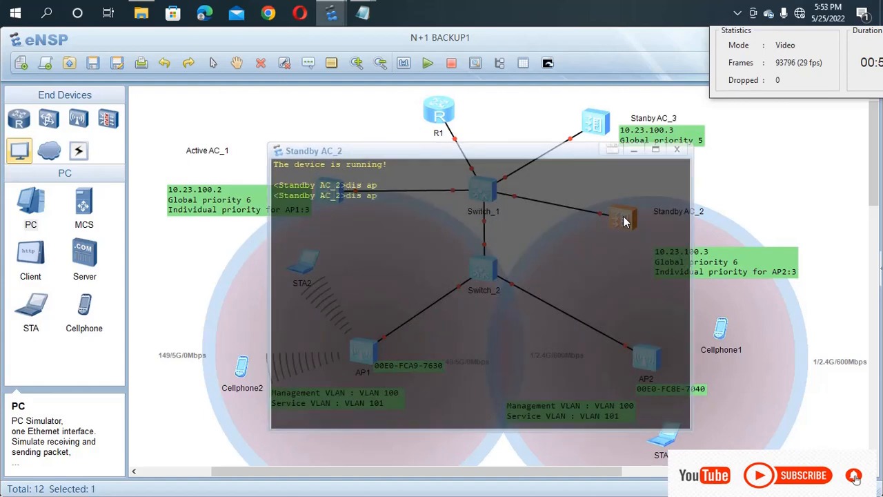
type("a")
key("Tab")
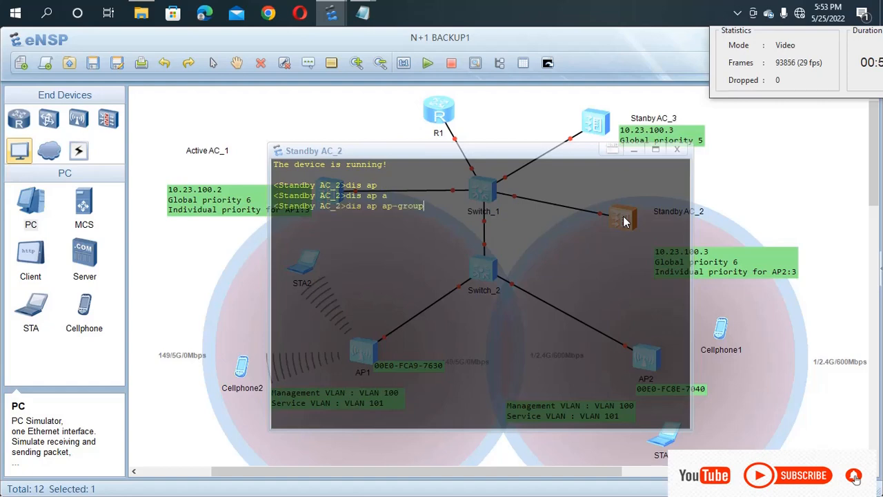
key("BackSpace")
key("BackSpace")
key("BackSpace")
key("BackSpace")
key("BackSpace")
key("BackSpace")
key("BackSpace")
type("ll")
key("Return")
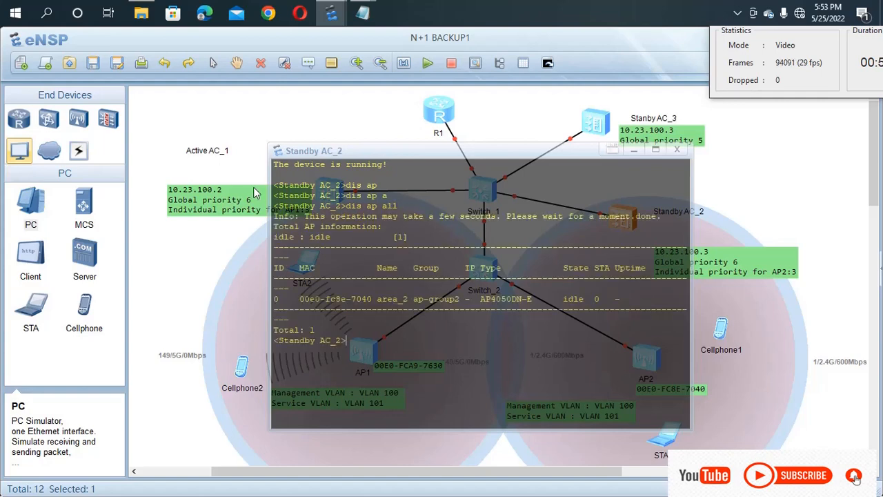
left_click(247, 125)
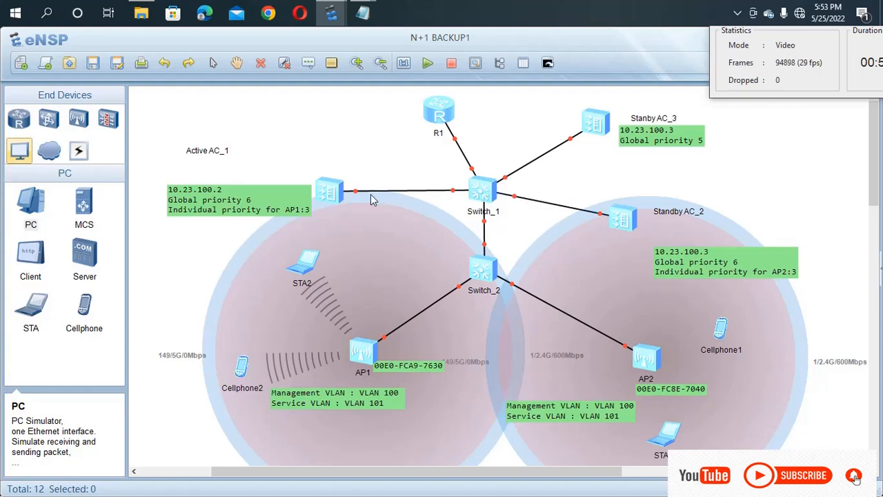
double_click(334, 195)
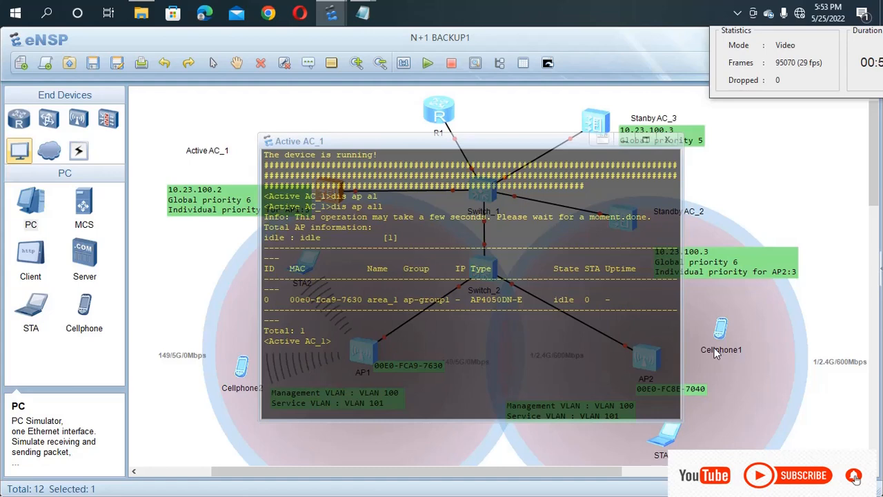
left_click(668, 140)
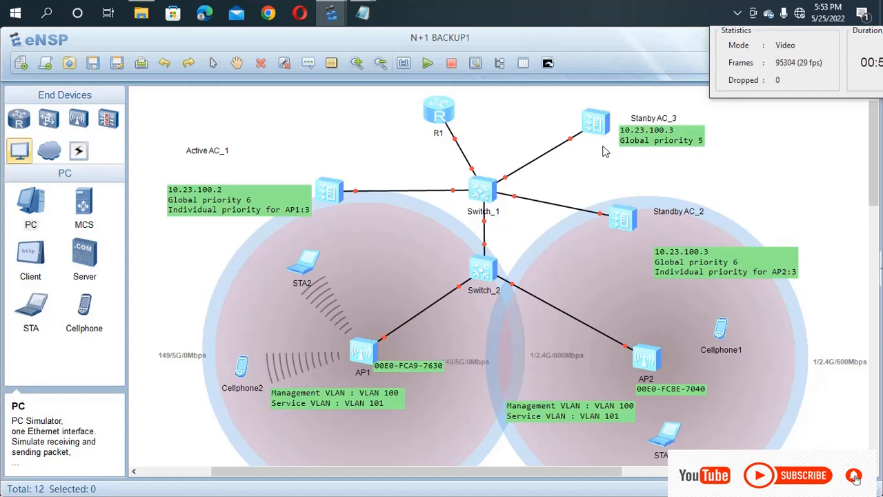
Step: Nudge AP2 left, then join Cellphone1 to the channel 1 AKAL-WIFI network using the Wi-Fi password
left_click(722, 330)
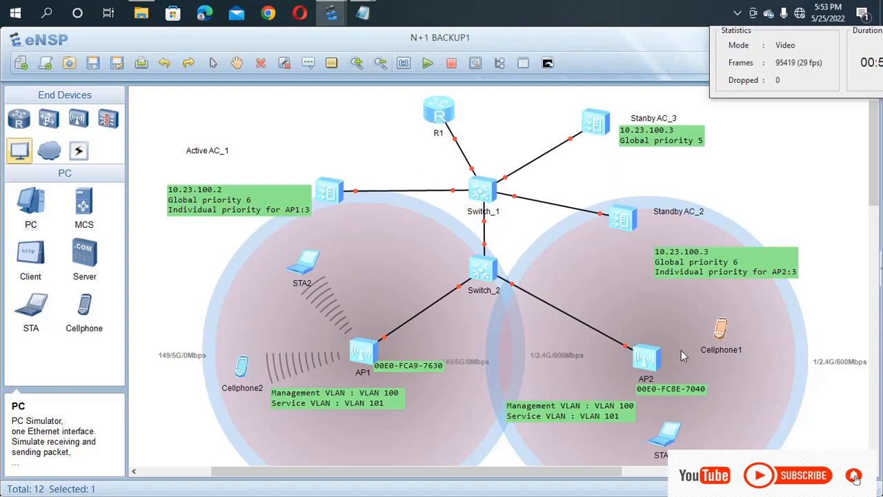
left_click_drag(656, 362, 636, 359)
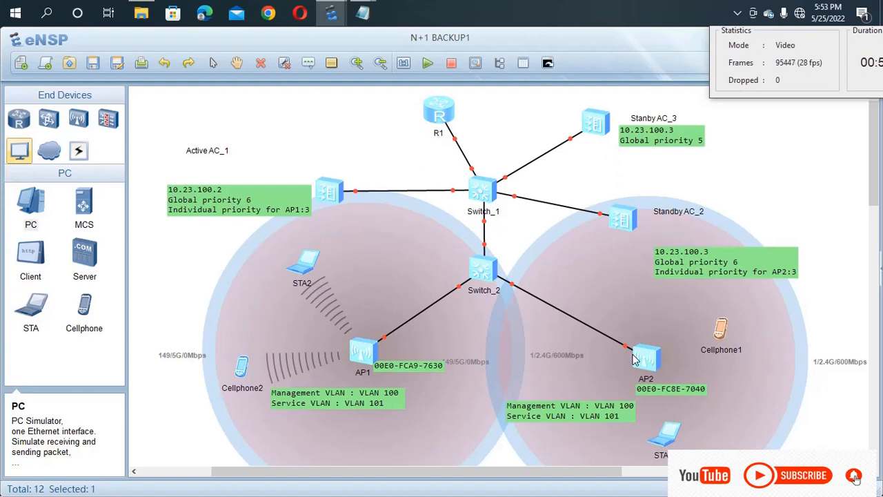
left_click(718, 350)
double_click(722, 340)
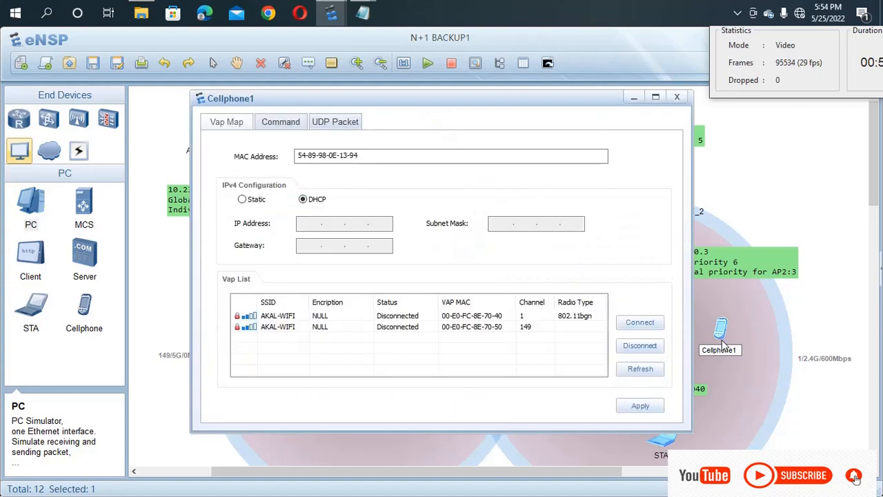
double_click(376, 320)
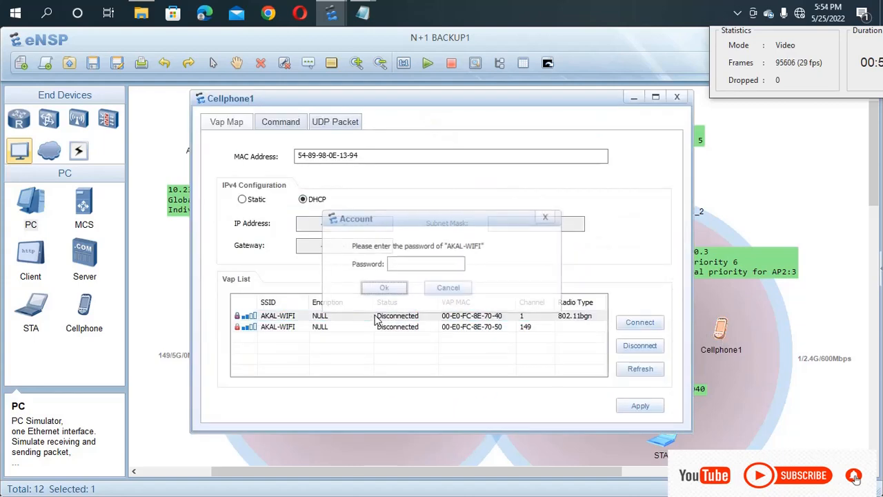
left_click(410, 265)
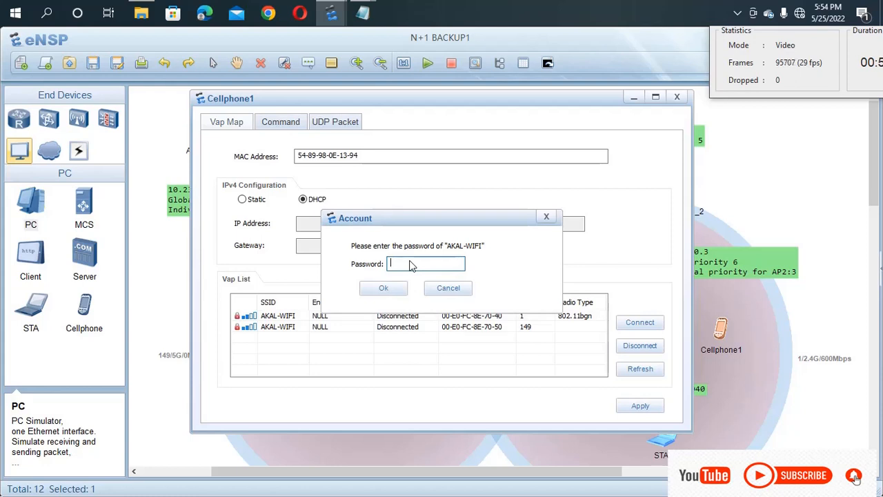
type("••••••••")
key("Return")
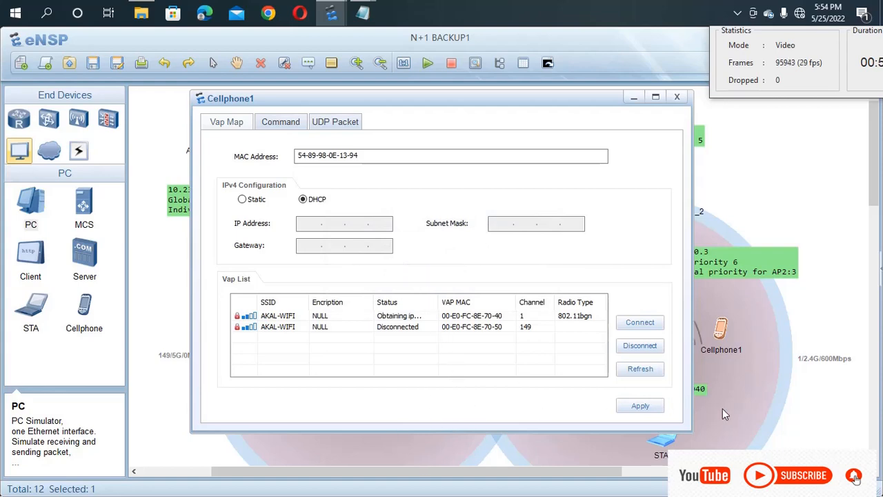
left_click(724, 408)
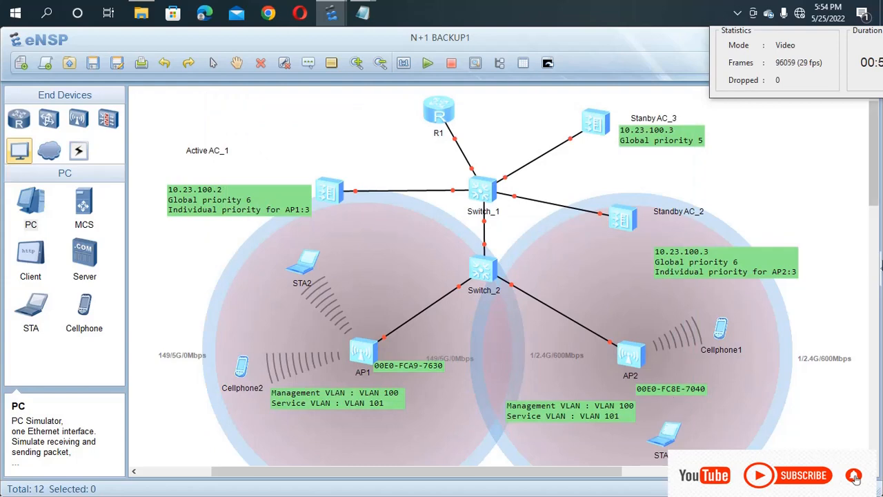
Step: Join STA1 to the channel 1 AKAL-WIFI network, correcting the mistyped Wi-Fi password
double_click(666, 442)
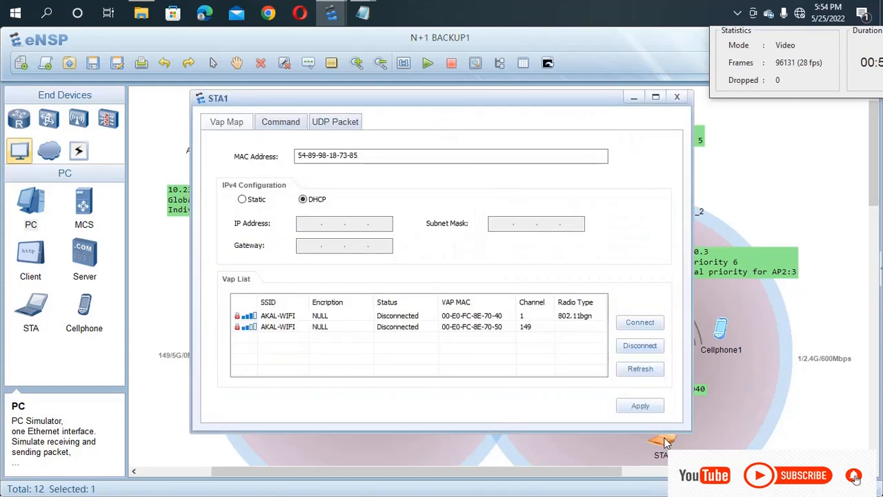
double_click(404, 315)
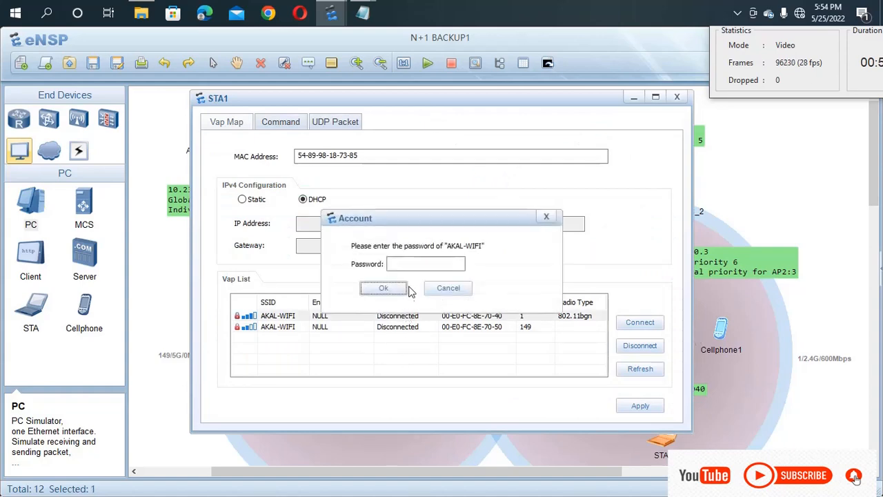
left_click(416, 273)
type("1234")
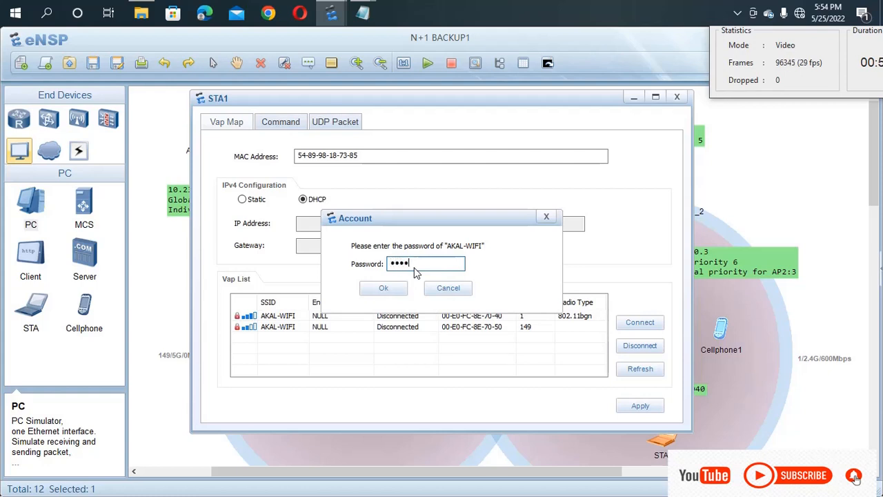
type("5")
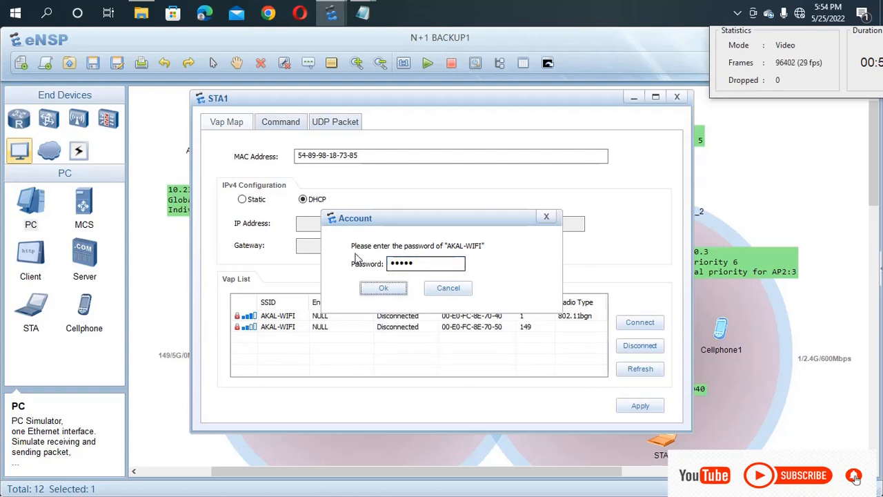
left_click(424, 264)
key("BackSpace")
key("BackSpace")
key("BackSpace")
key("BackSpace")
key("BackSpace")
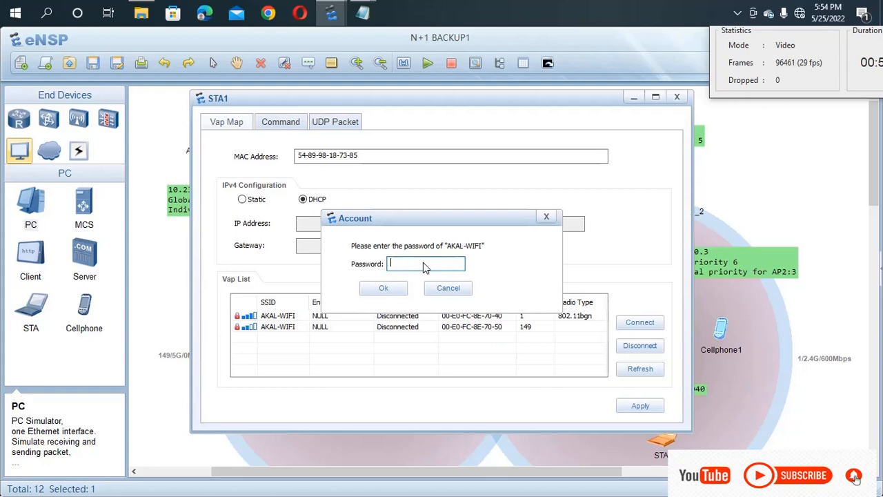
type("12345678")
left_click(402, 288)
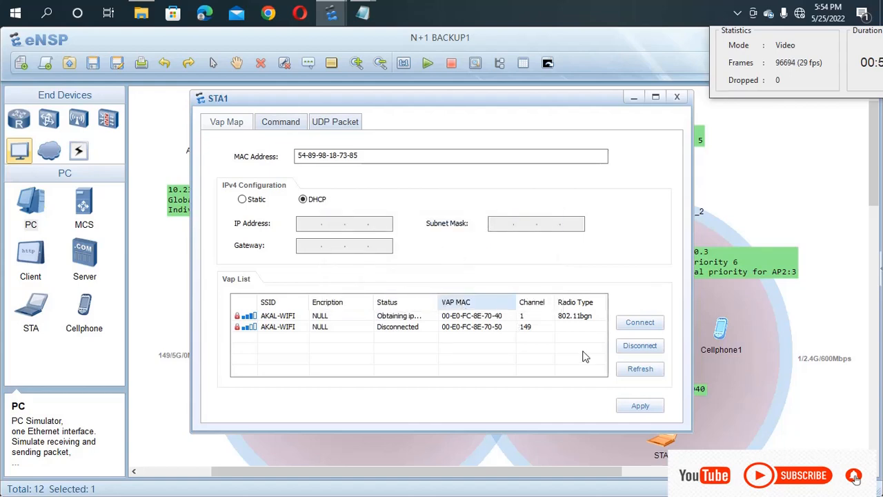
left_click(730, 388)
left_click(730, 387)
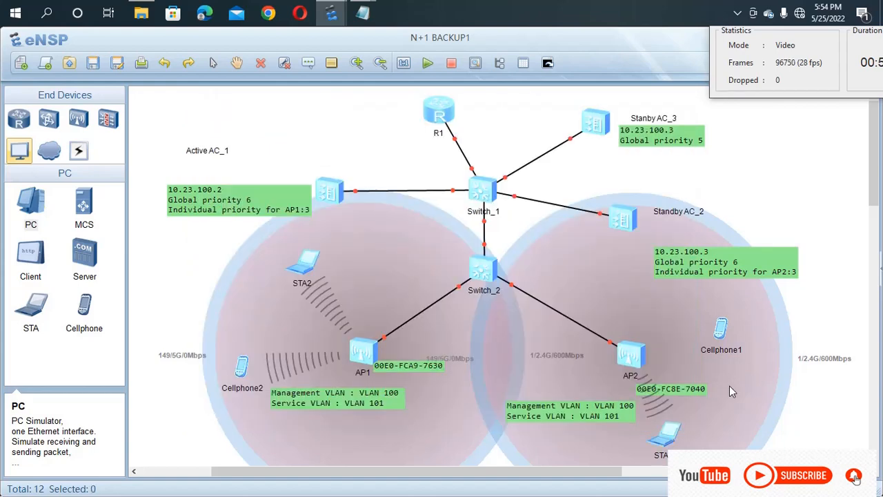
Step: Drag STA1 into AP2's coverage circle above it and shift Standby AC_2 up beside Switch_1
left_click_drag(667, 431, 634, 271)
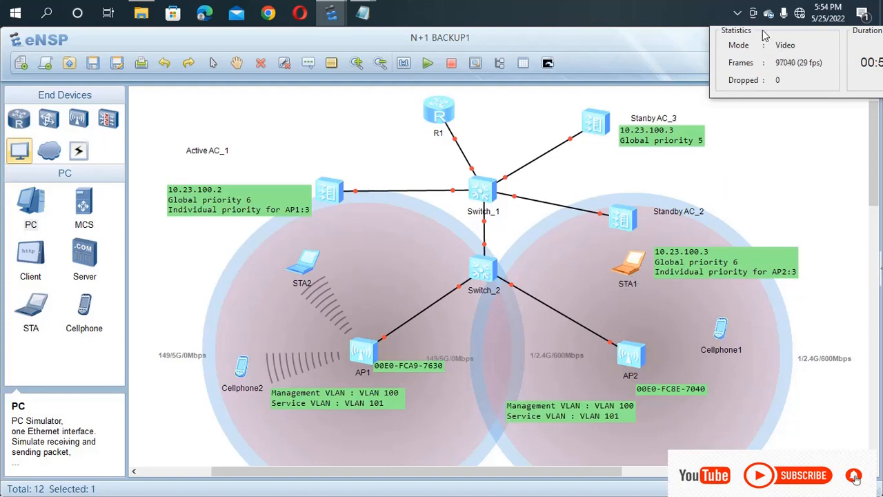
left_click_drag(763, 31, 877, 37)
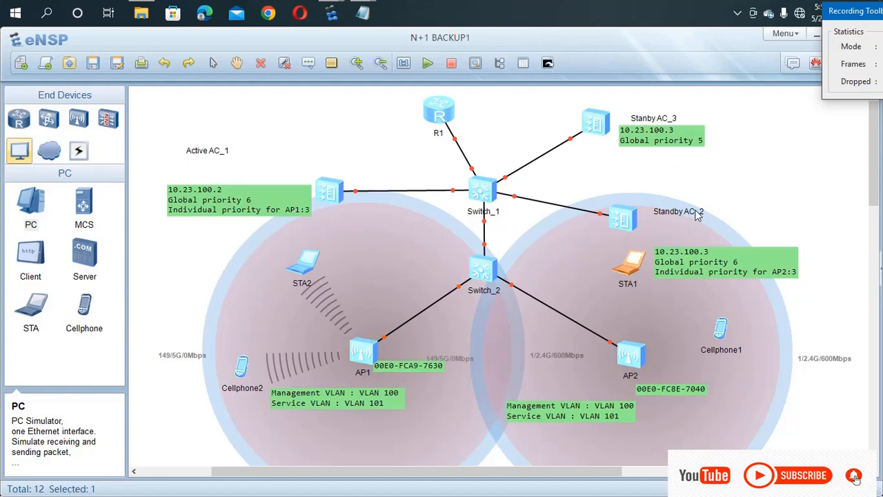
left_click_drag(631, 221, 619, 196)
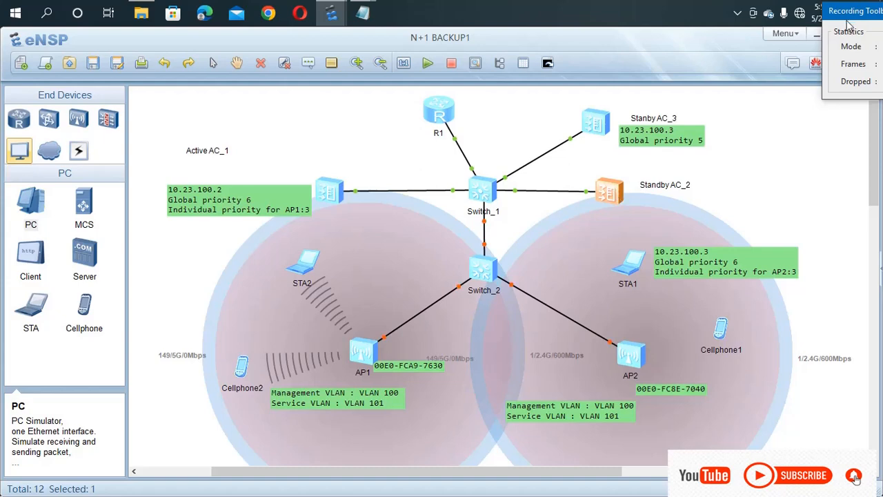
left_click_drag(856, 14, 640, 16)
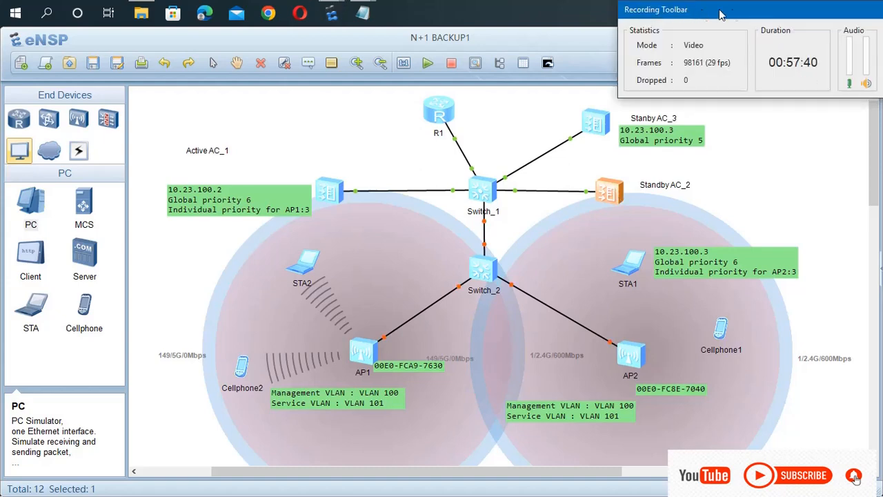
left_click_drag(800, 14, 698, 15)
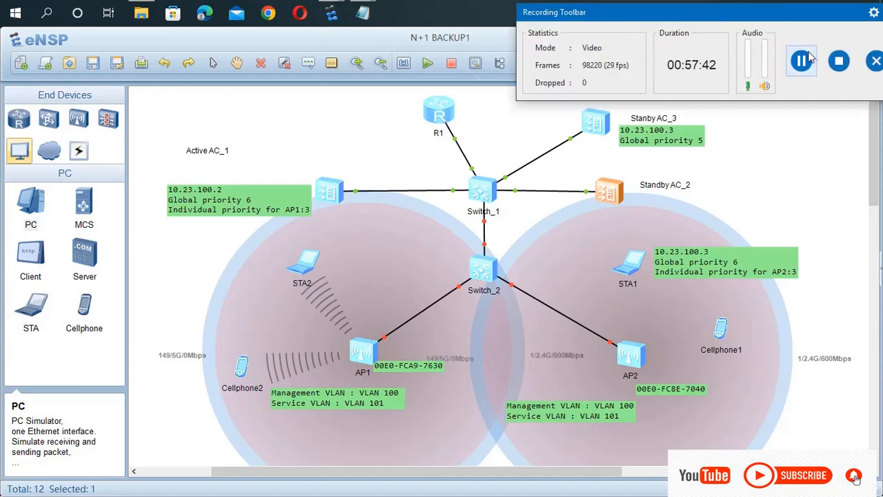